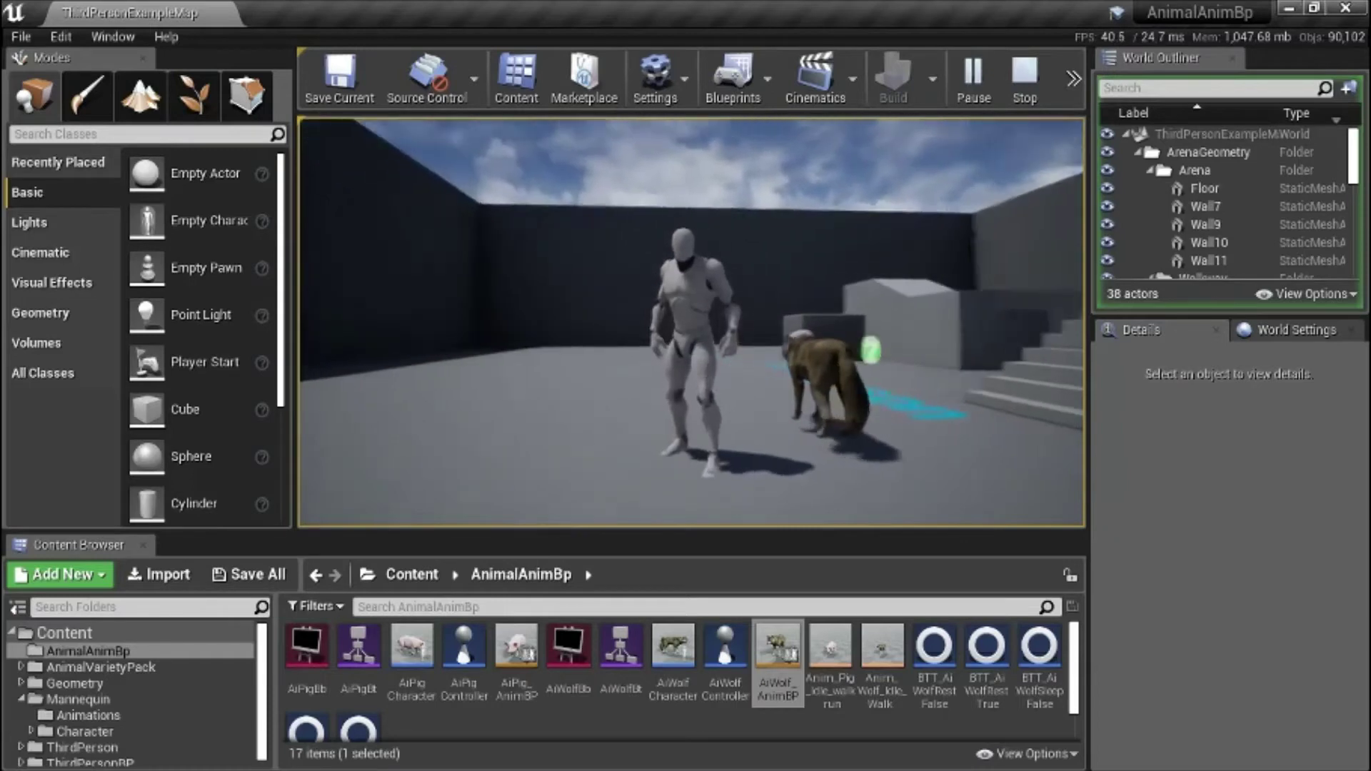
Move the player character around the arena during play to watch how the wolf and pig behave.
key("w")
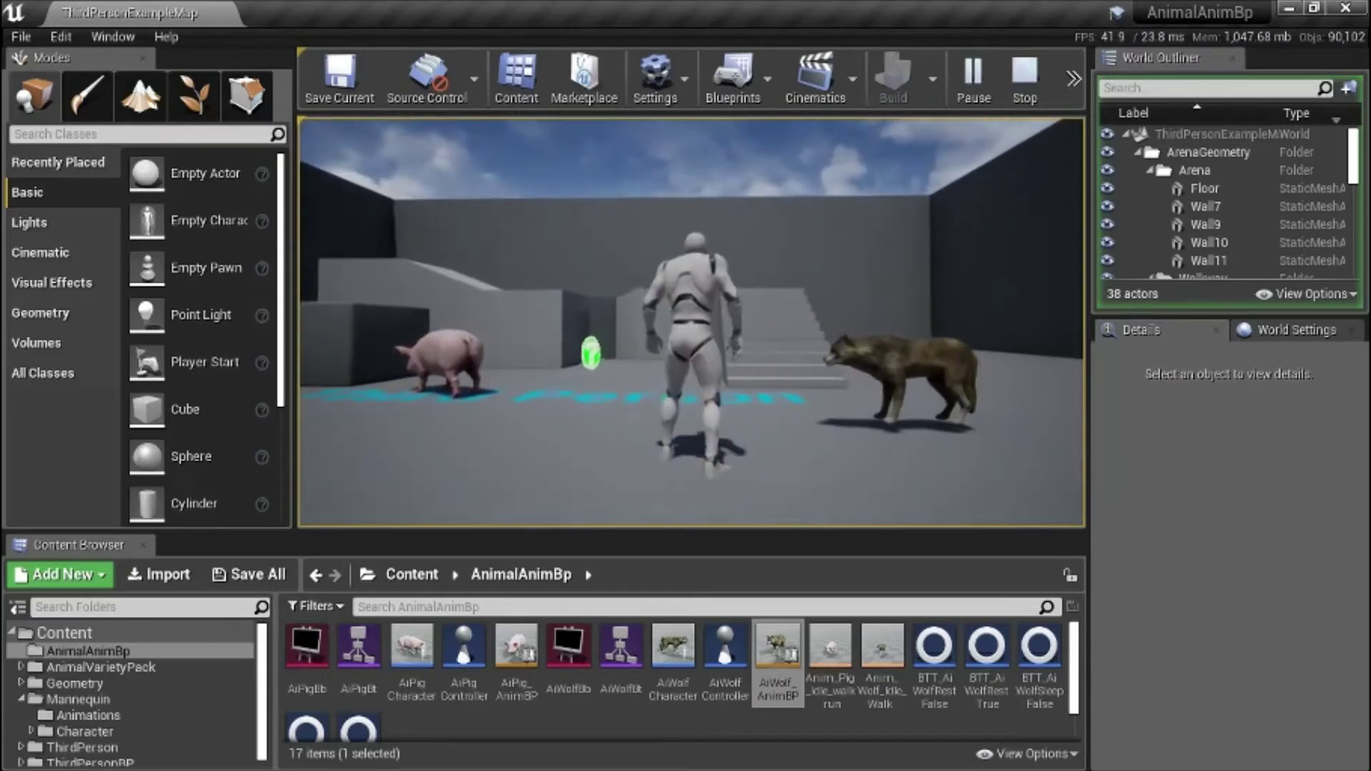
key("s")
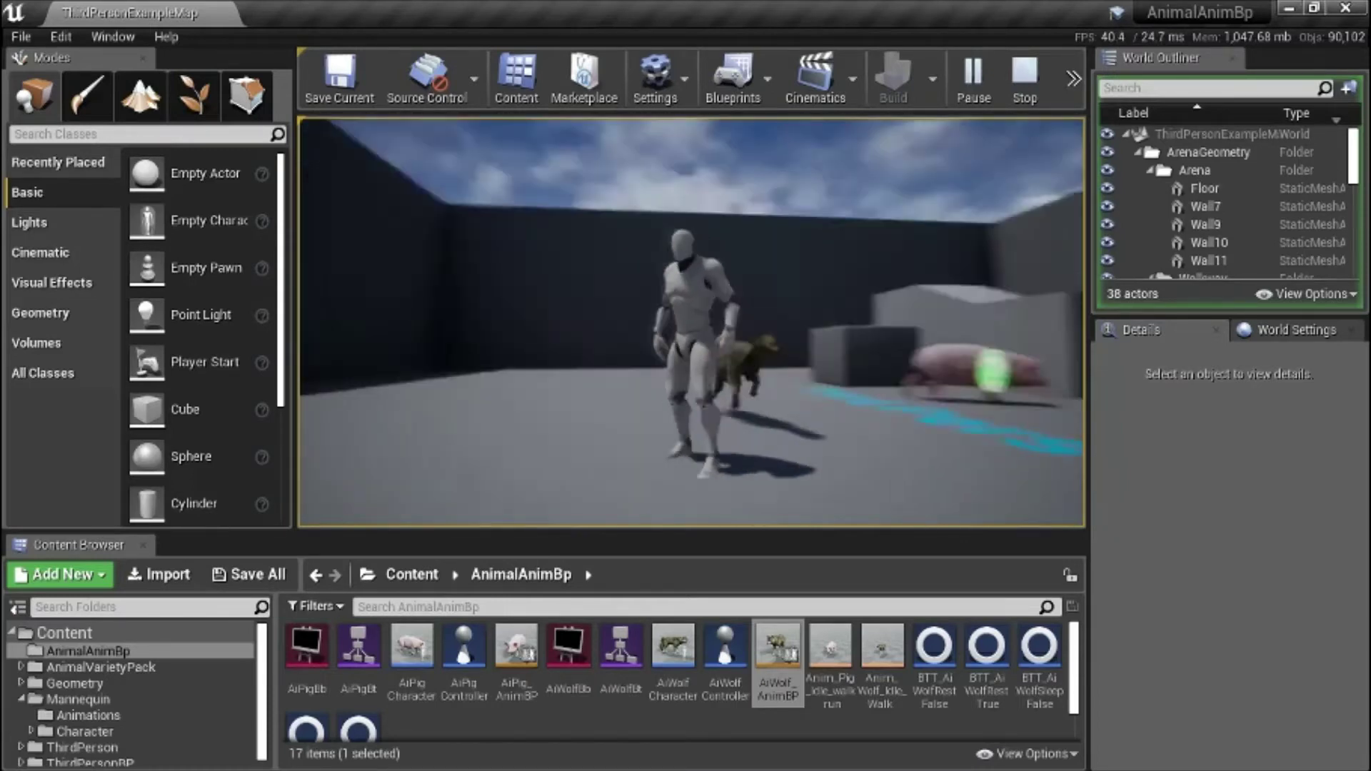
key("w")
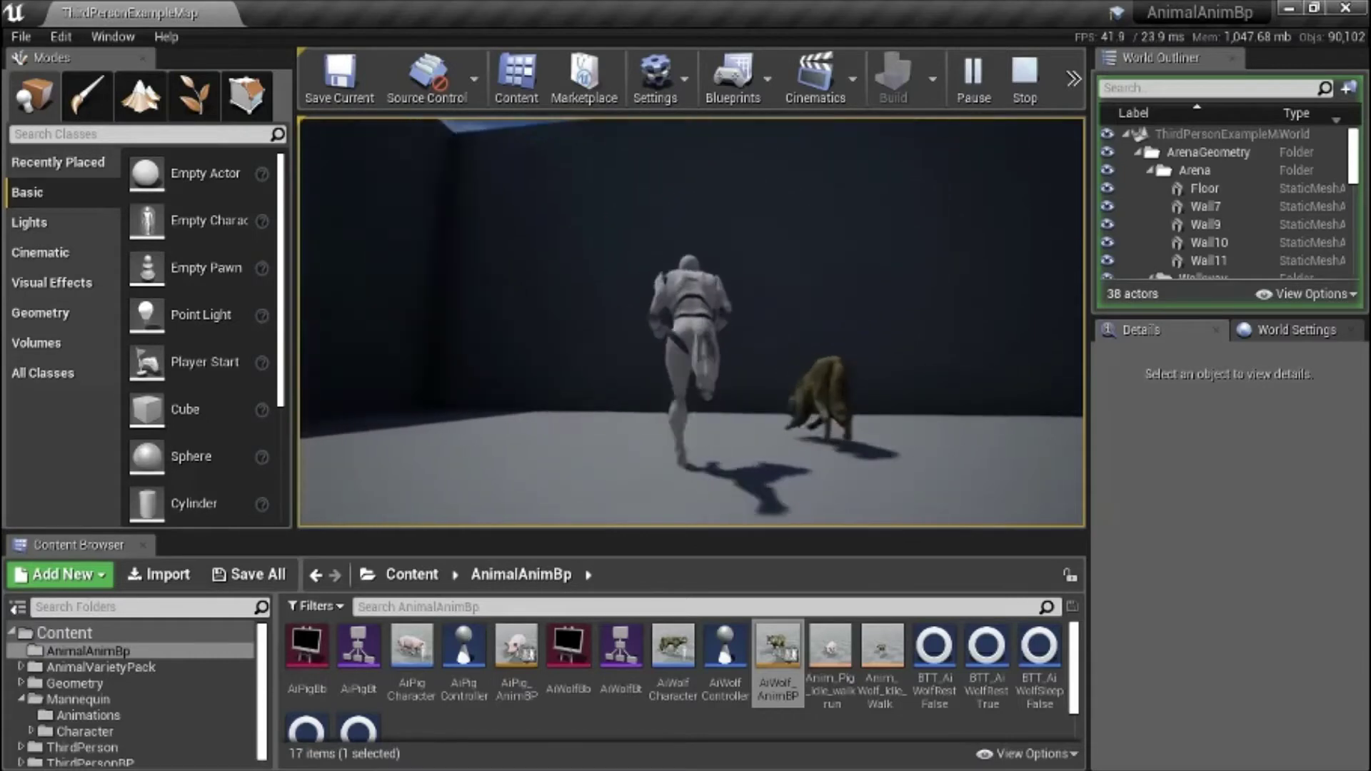
key("w")
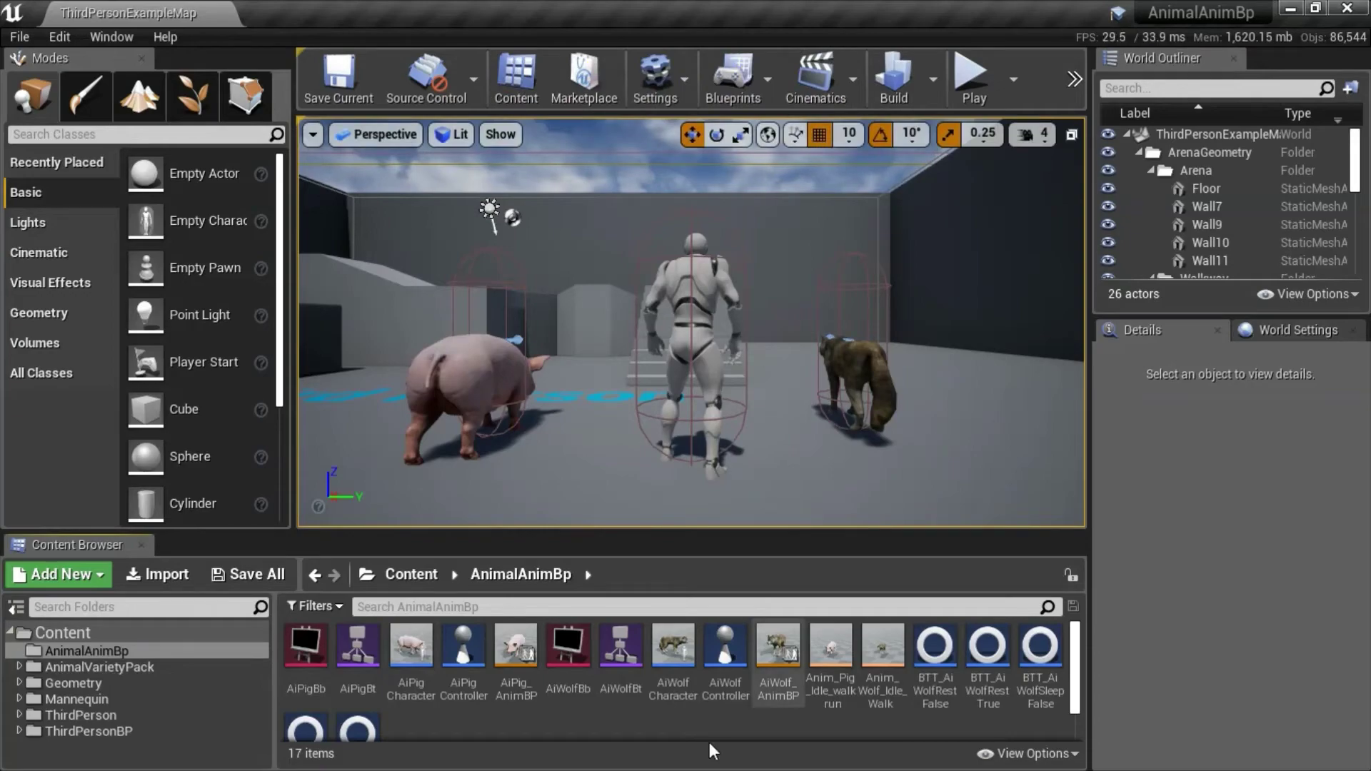
Open the AiWolfBt behavior tree and inspect the Resting and Sleeping keys of its blackboard.
left_click(618, 651)
double_click(617, 651)
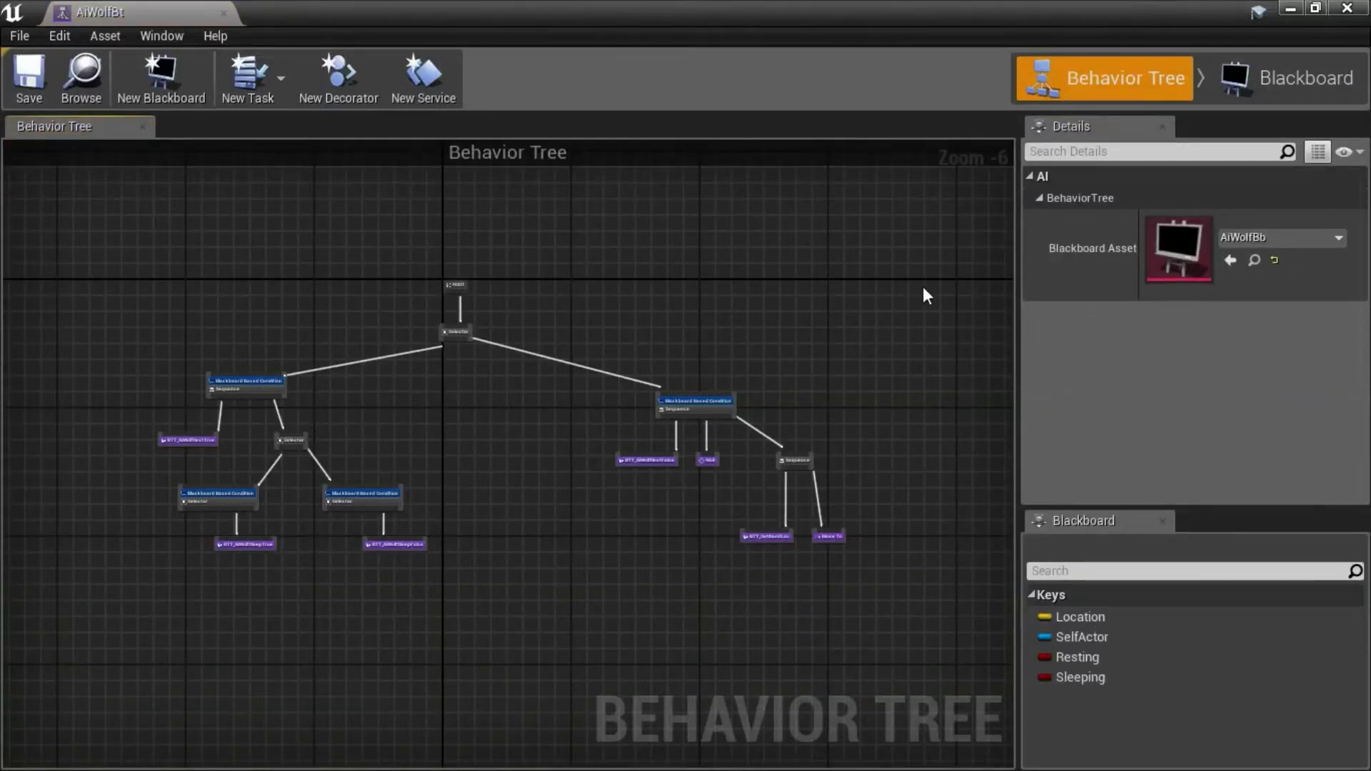
left_click(1283, 70)
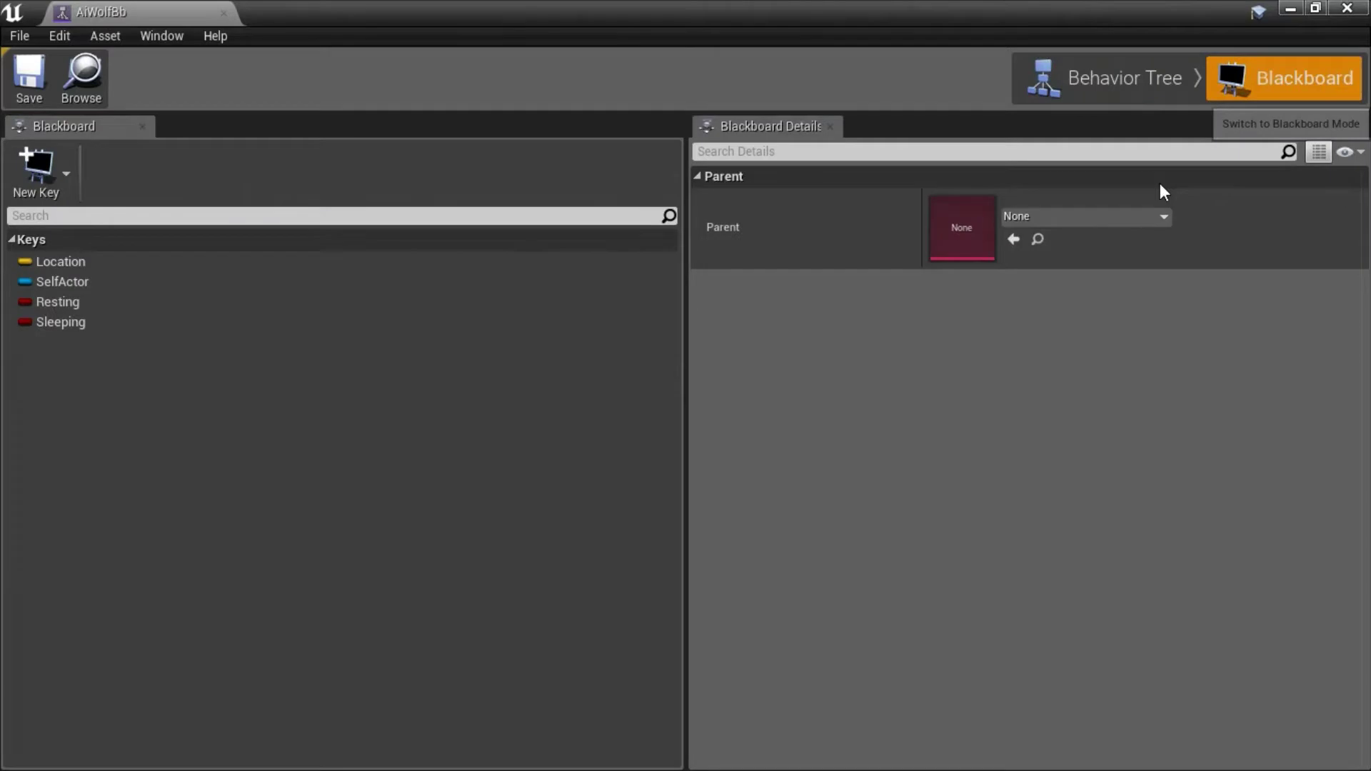
left_click(89, 301)
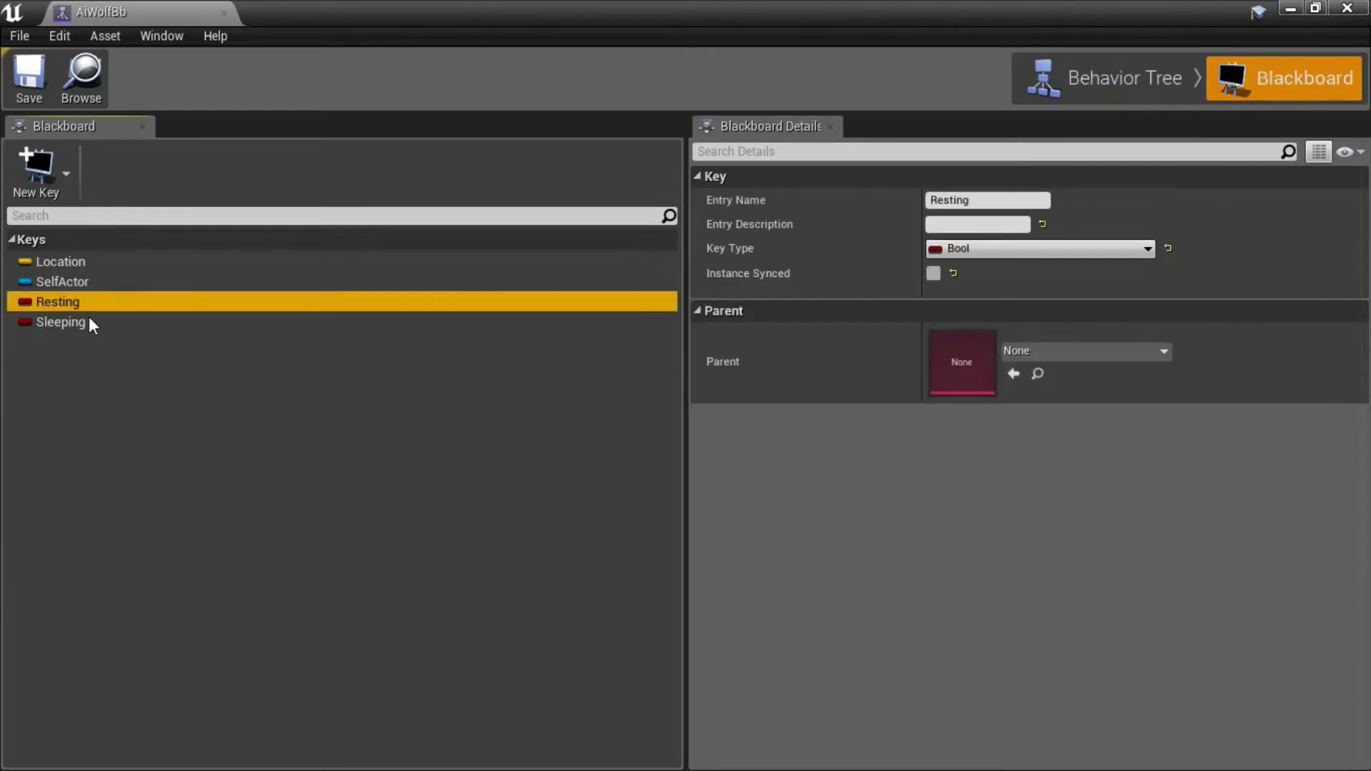
left_click(89, 322)
Examine the two Resting conditions in the wolf's behavior tree and the tasks beneath the Is Not Set branch.
left_click(1102, 90)
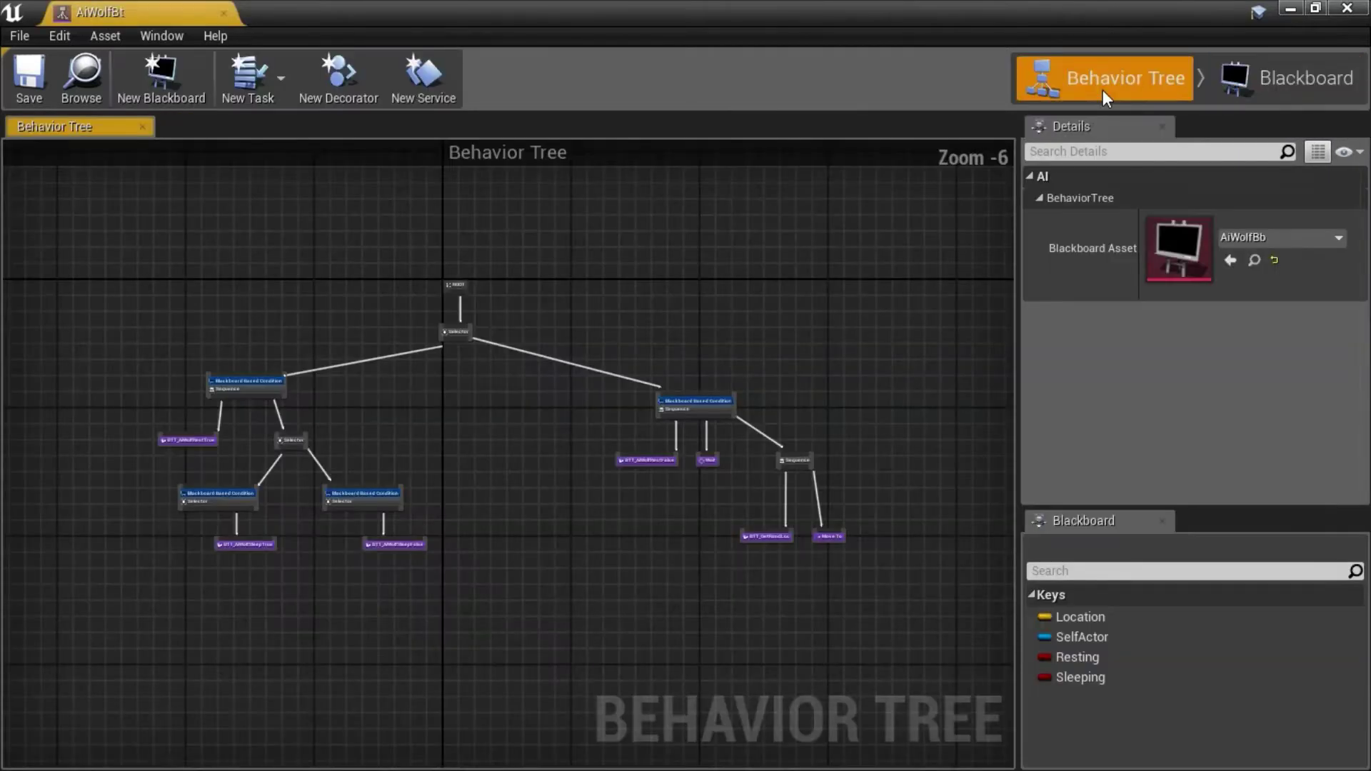
scroll(323, 407, "up", 7)
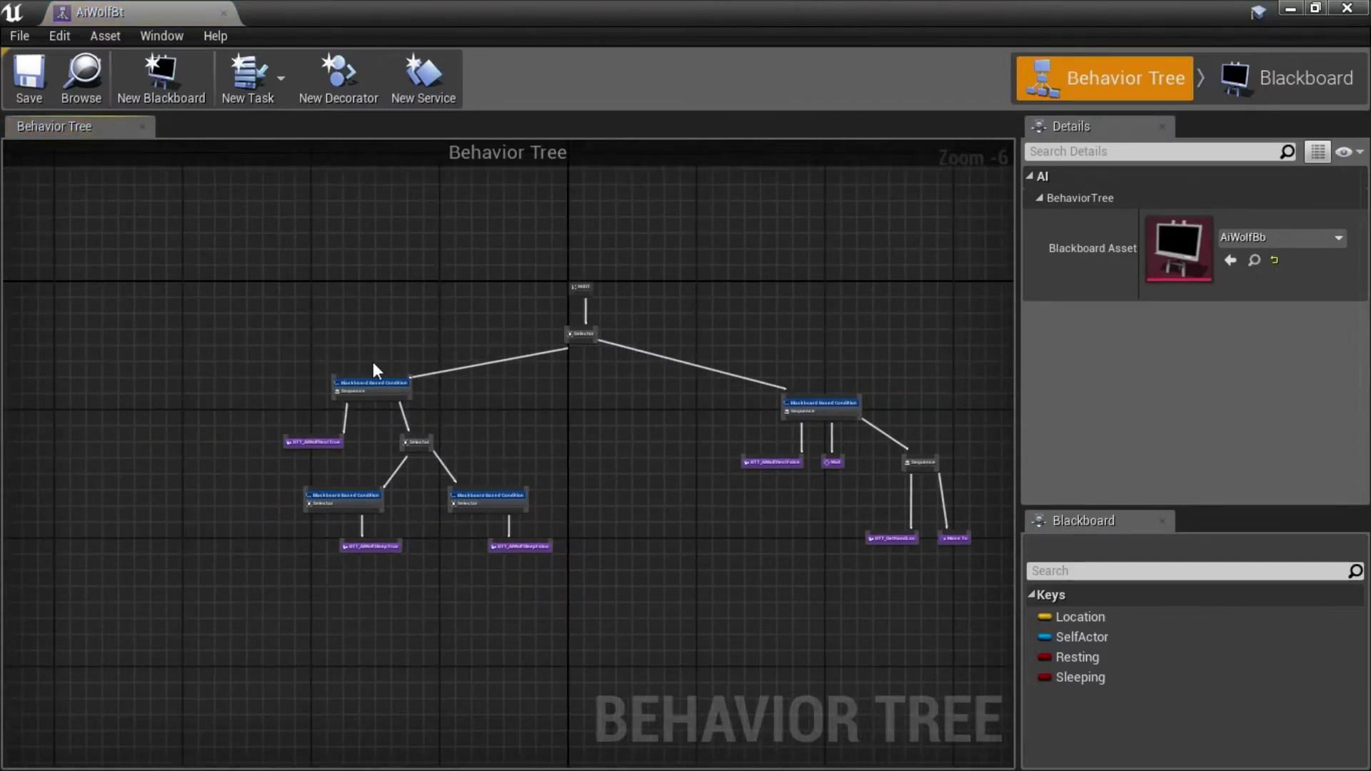
left_click(345, 464)
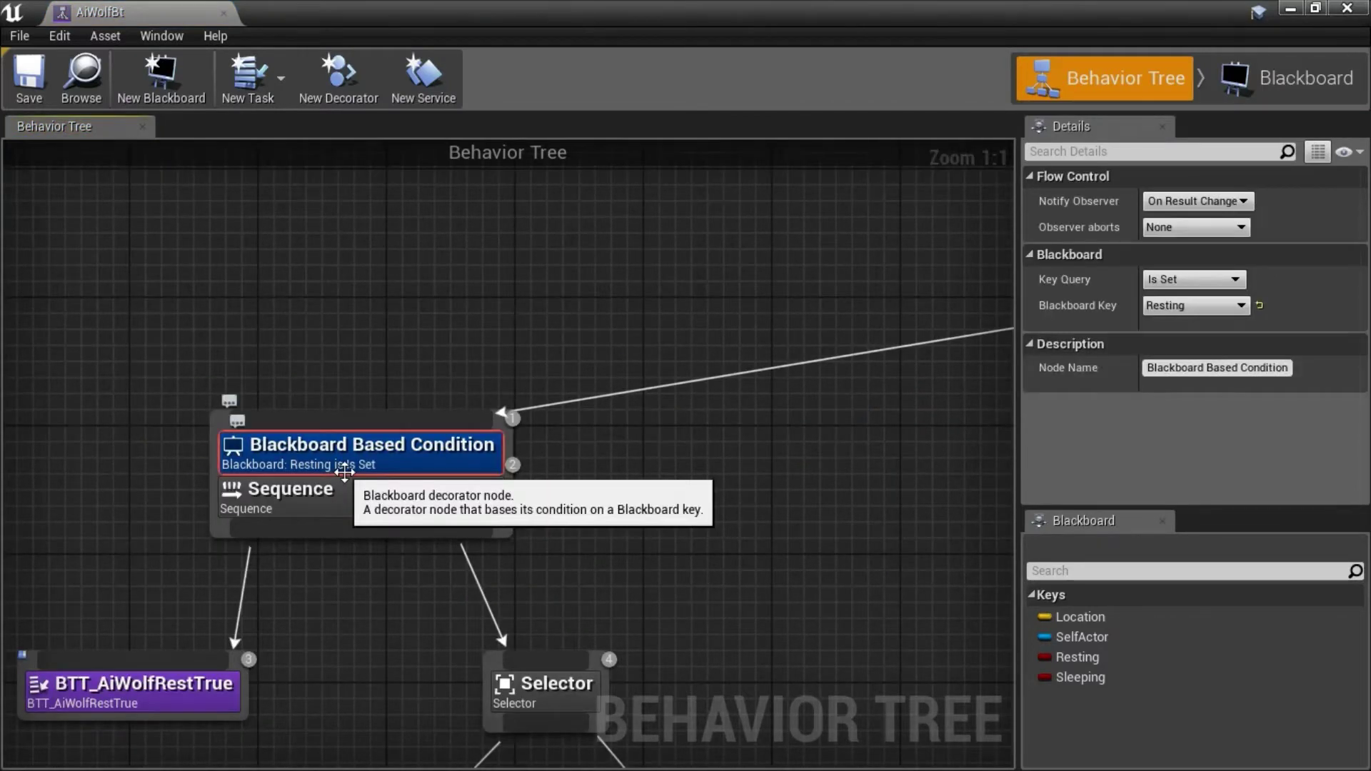
right_click_drag(688, 480, 302, 432)
right_click_drag(864, 521, 300, 468)
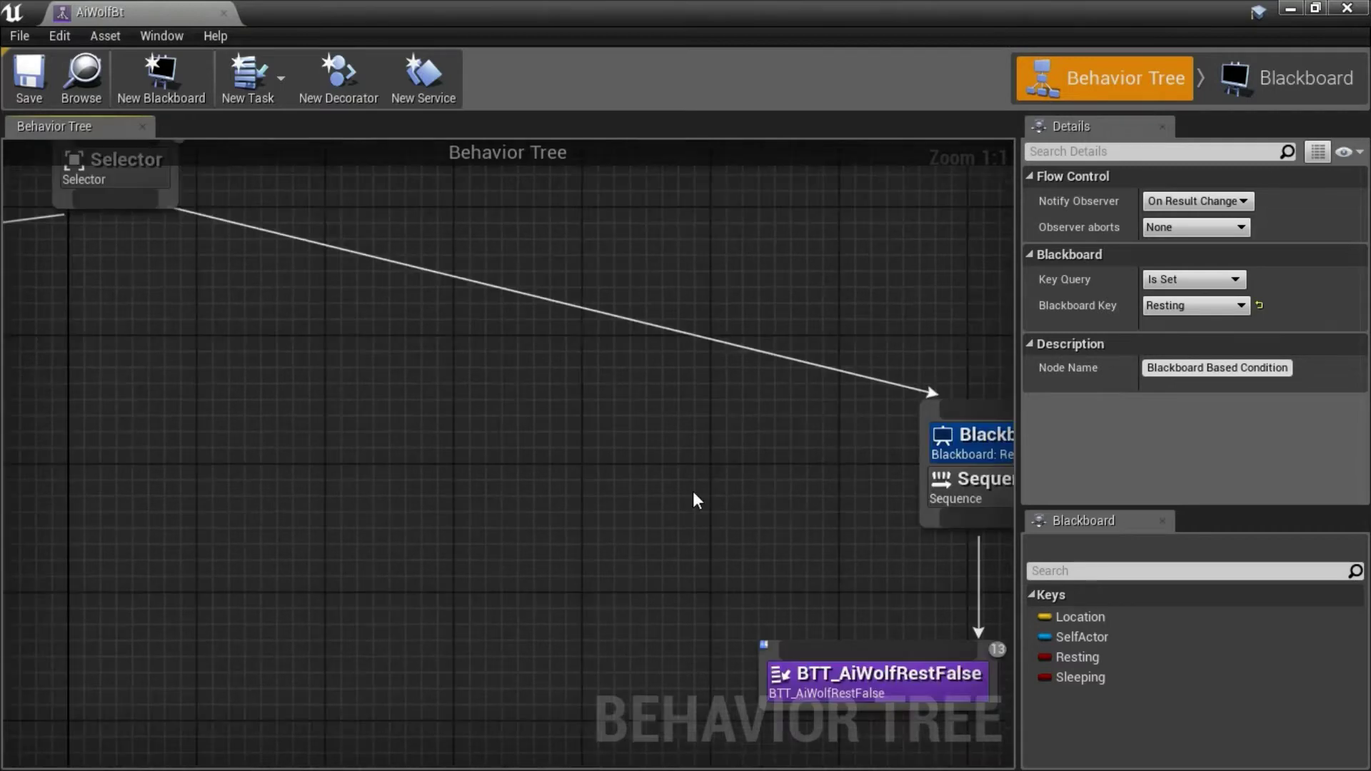
right_click_drag(693, 491, 382, 465)
left_click(744, 432)
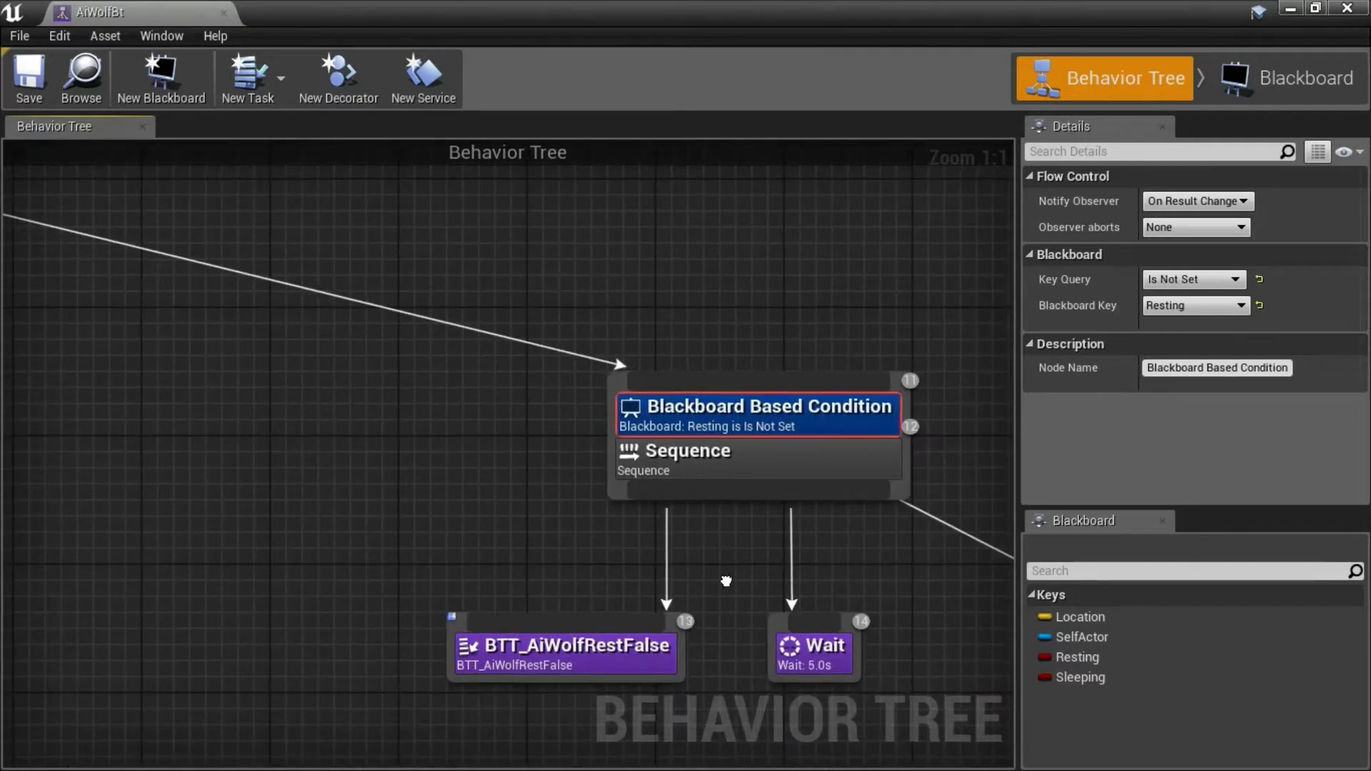
right_click_drag(722, 575, 688, 473)
right_click_drag(594, 575, 632, 502)
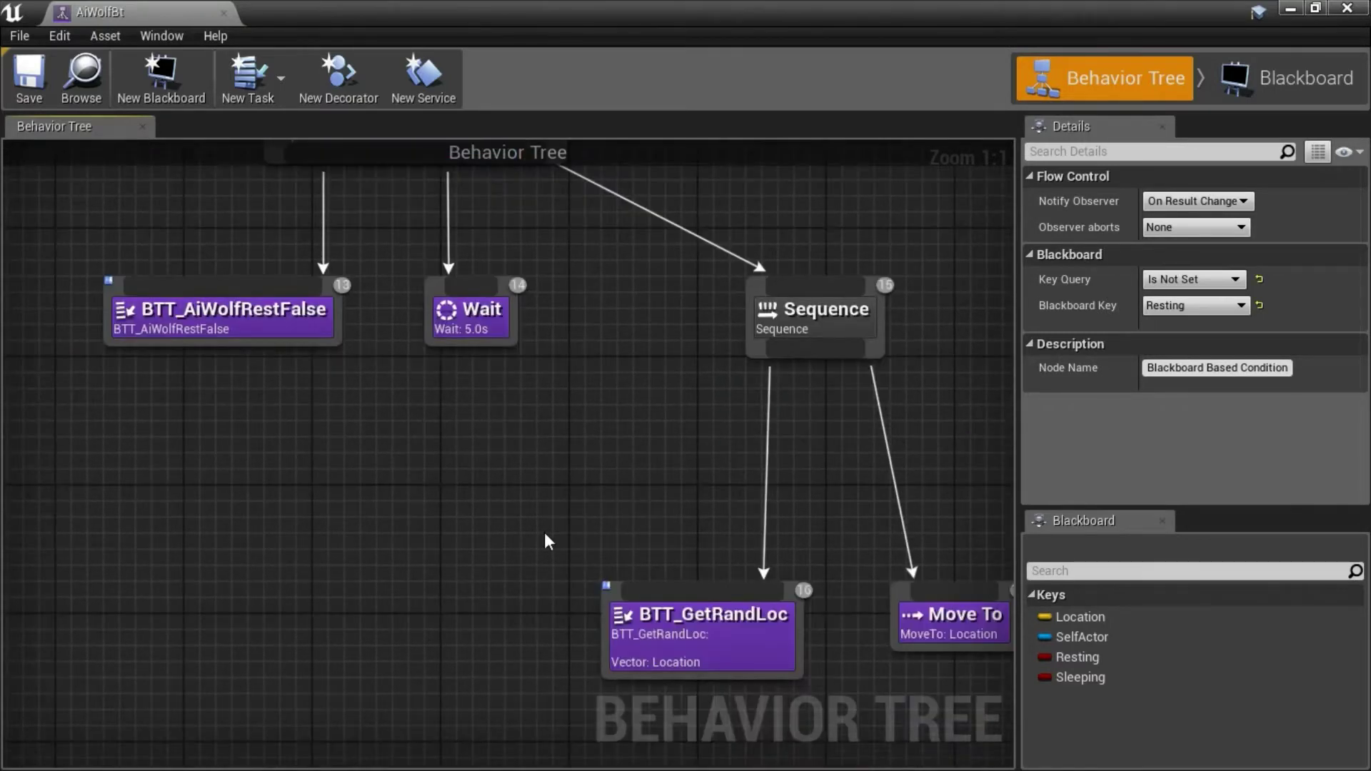
Examine the two Sleeping conditions and the overall layout of the wolf's behavior tree, and close its editor.
scroll(528, 523, "down", 3)
right_click_drag(366, 519, 725, 547)
right_click_drag(207, 521, 817, 545)
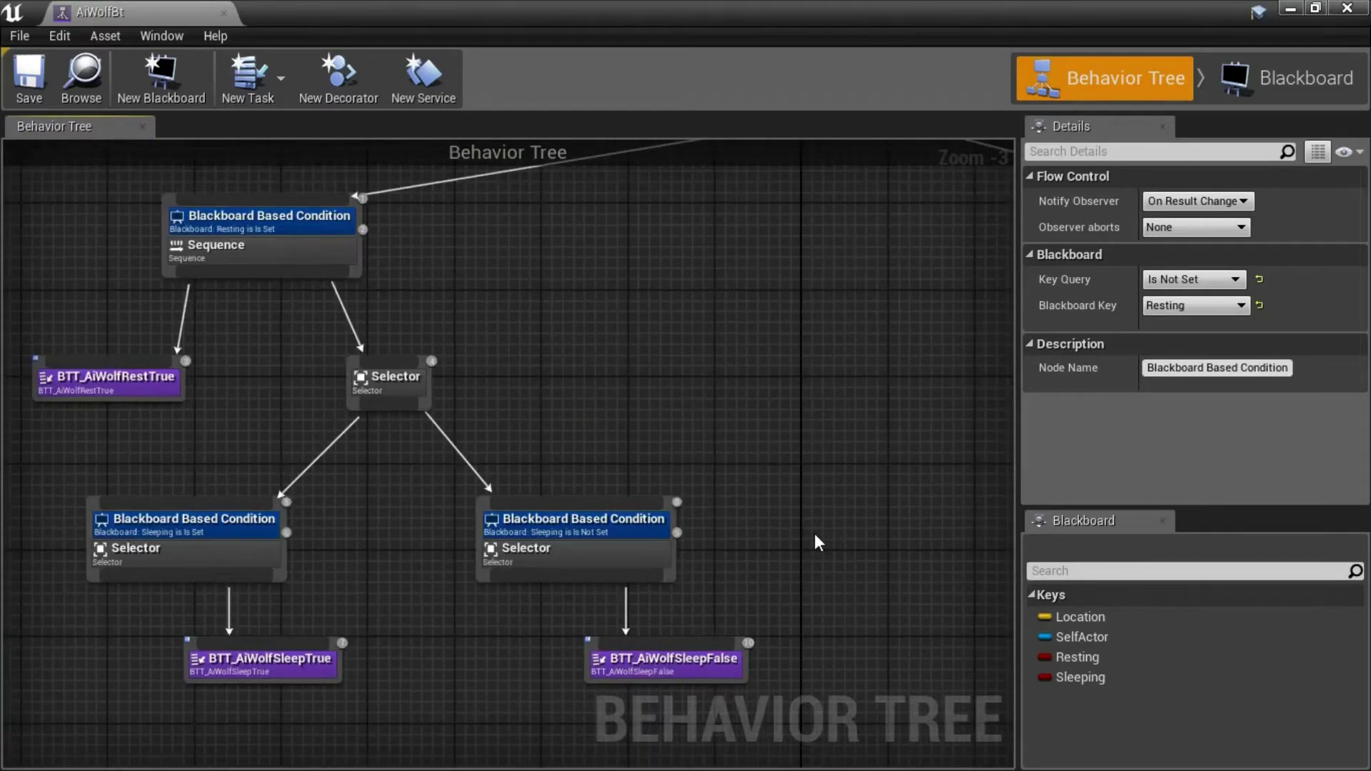
left_click(195, 528)
scroll(195, 528, "up", 3)
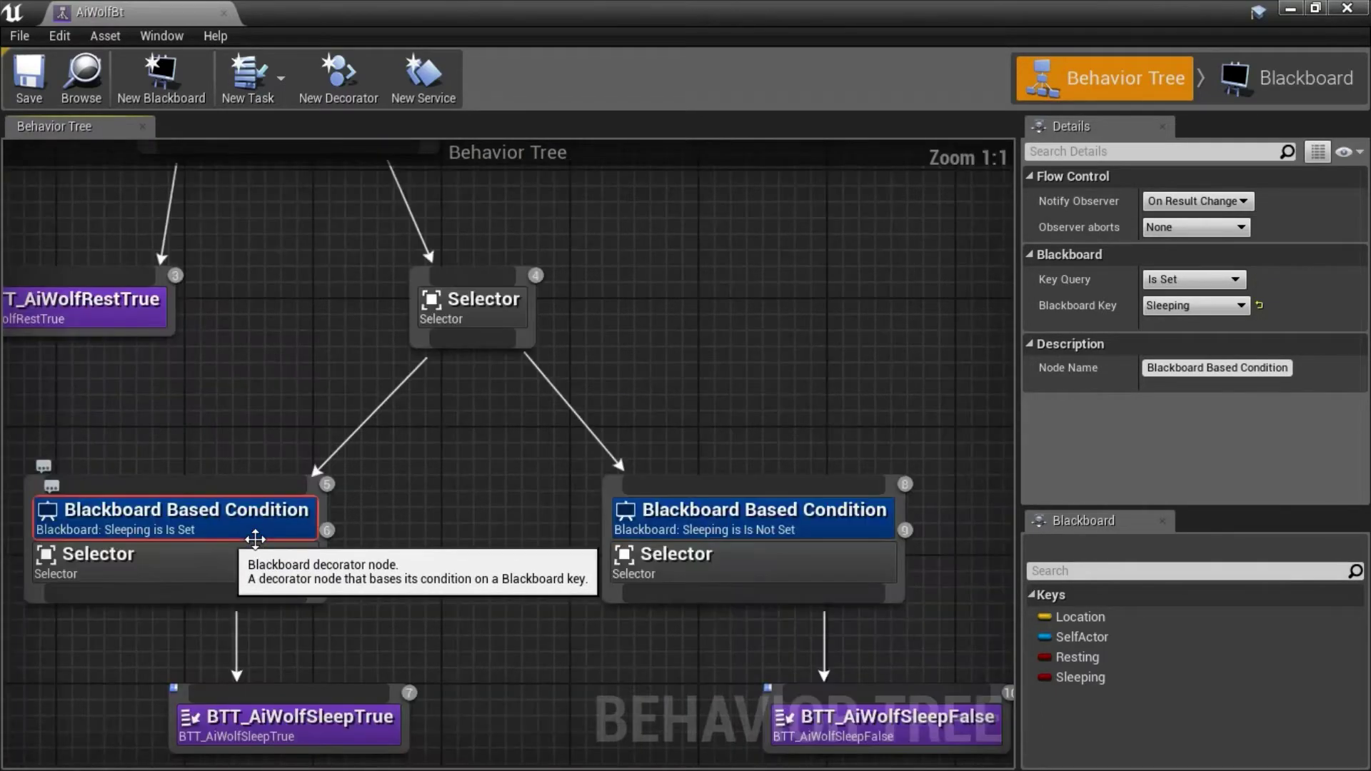
left_click(733, 529)
right_click_drag(648, 677, 555, 558)
scroll(554, 557, "down", 5)
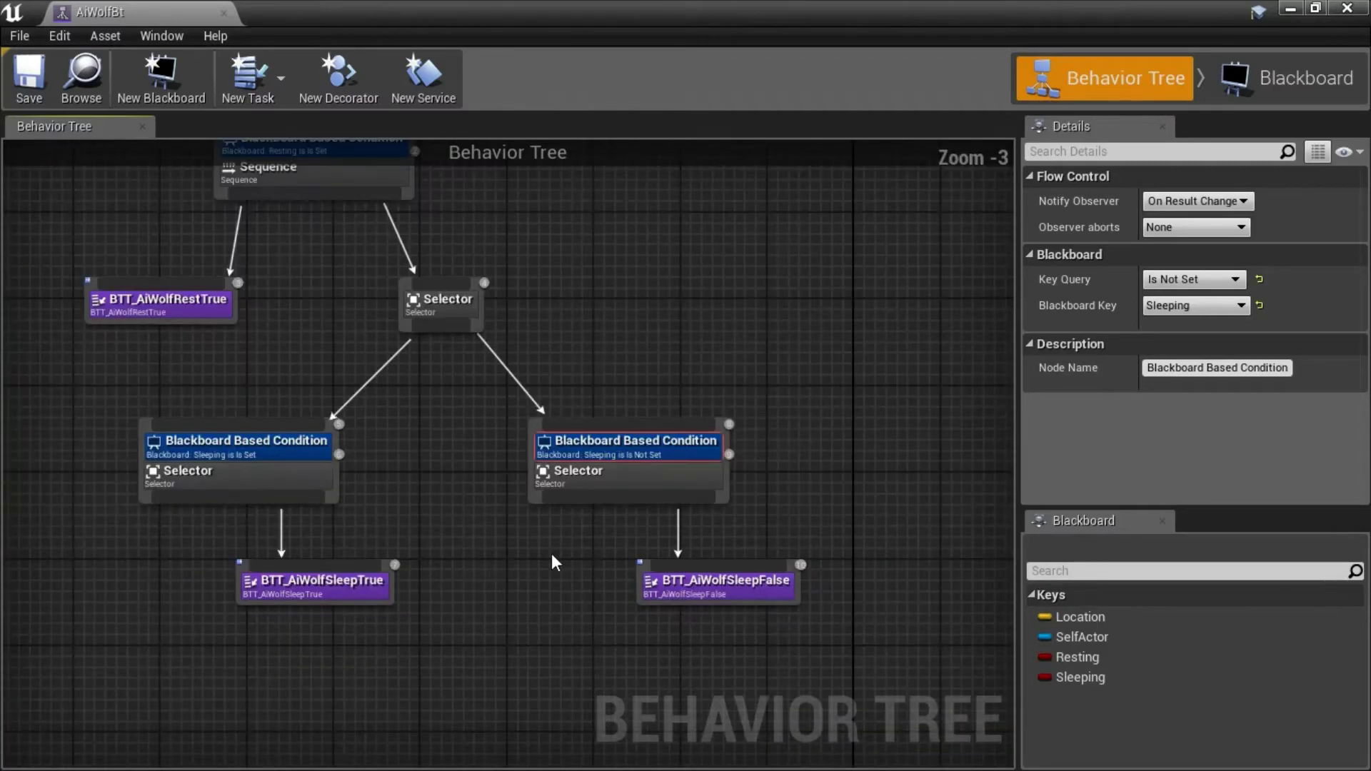
right_click_drag(775, 386, 523, 410)
scroll(523, 410, "down", 1)
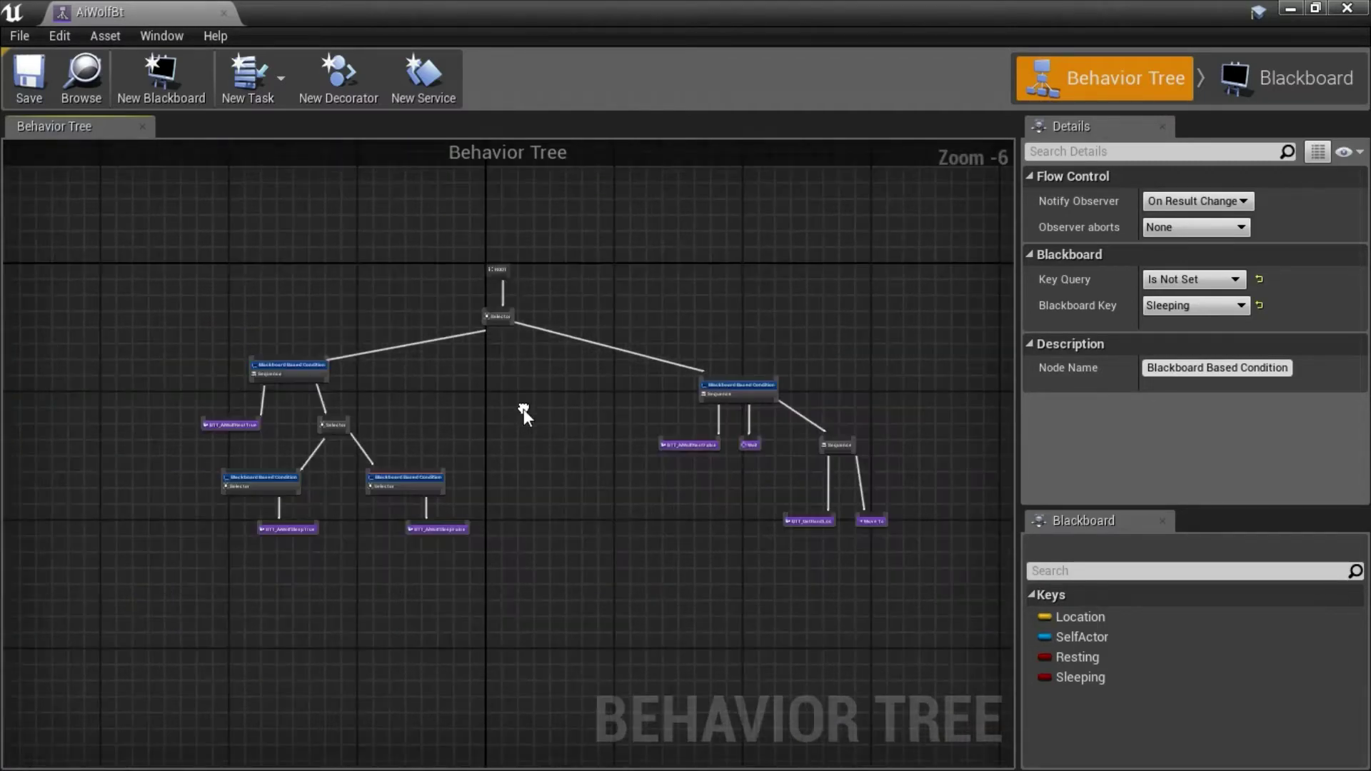
right_click(511, 409)
left_click(474, 413)
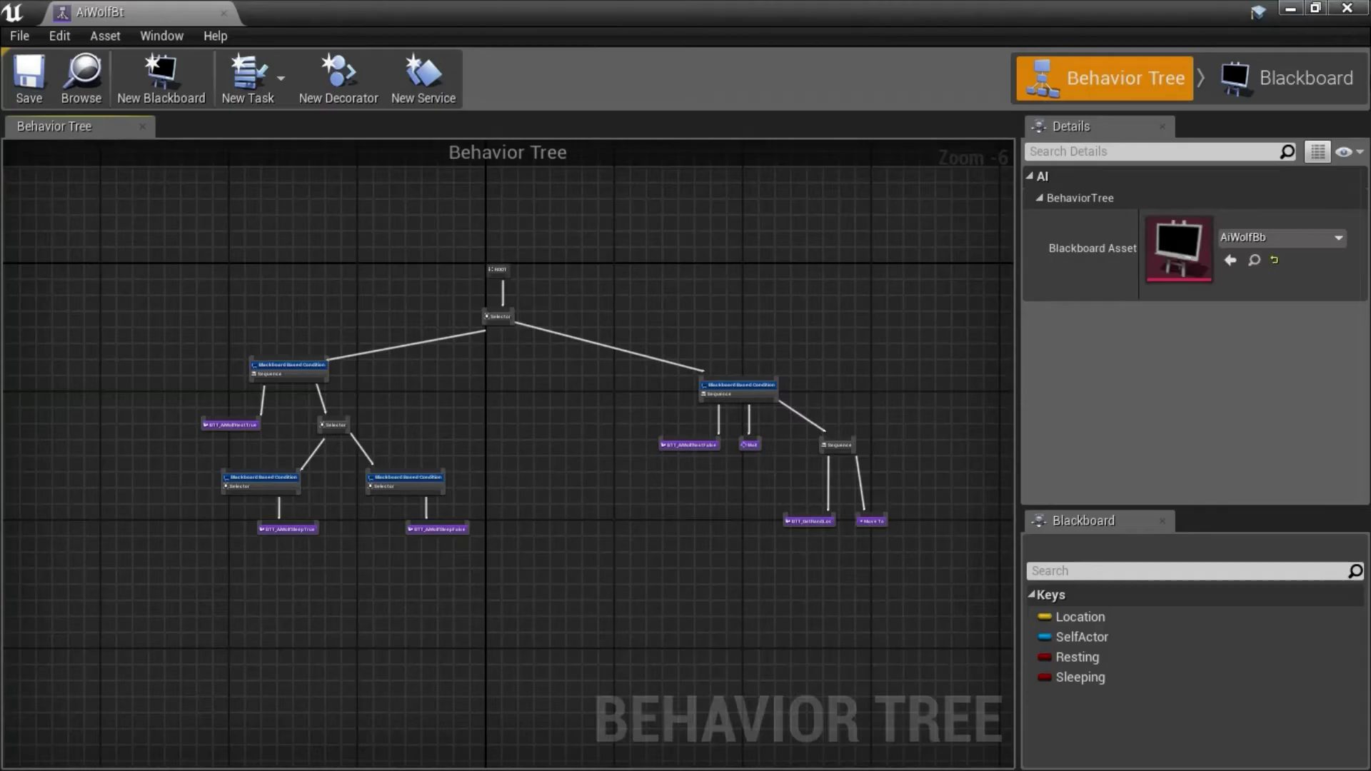
left_click(1350, 10)
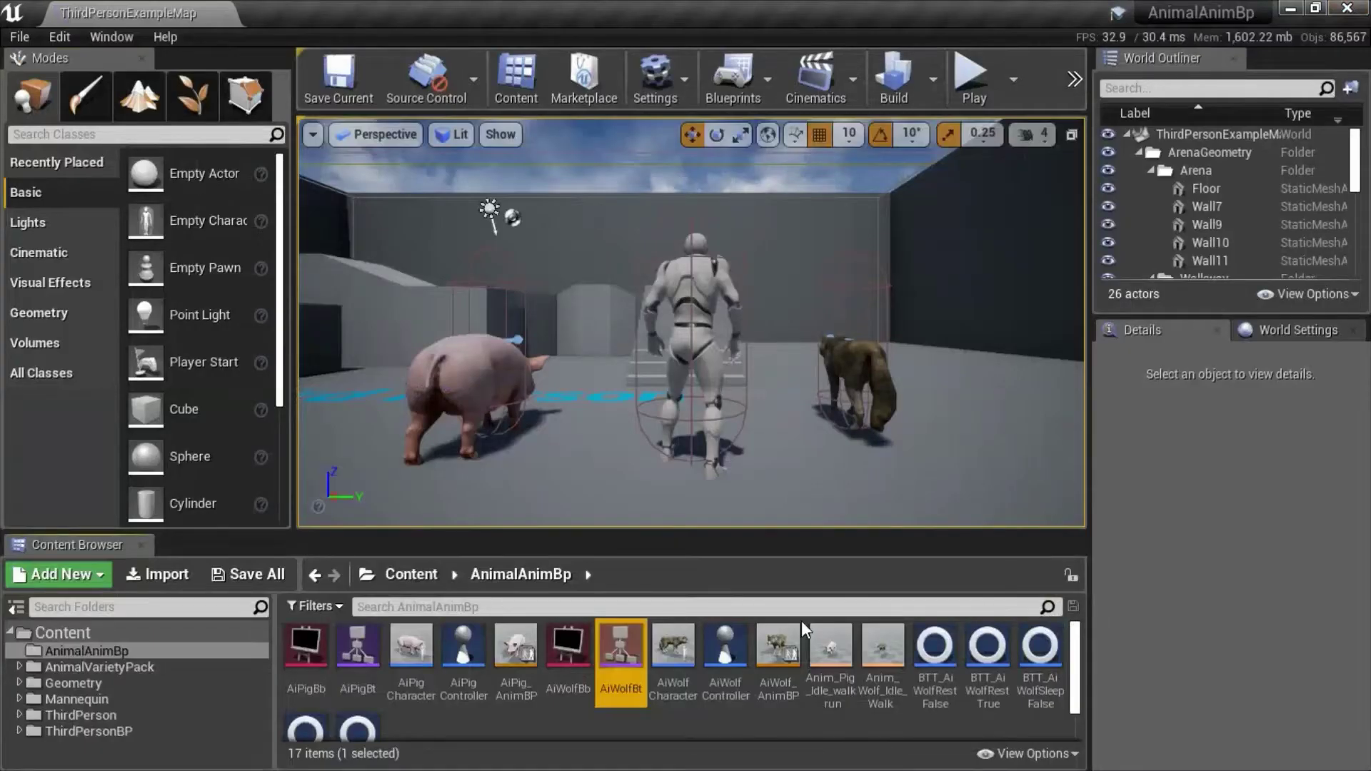
Open the AiWolfCharacter blueprint, review the node chain in its event graph, and close it.
double_click(686, 665)
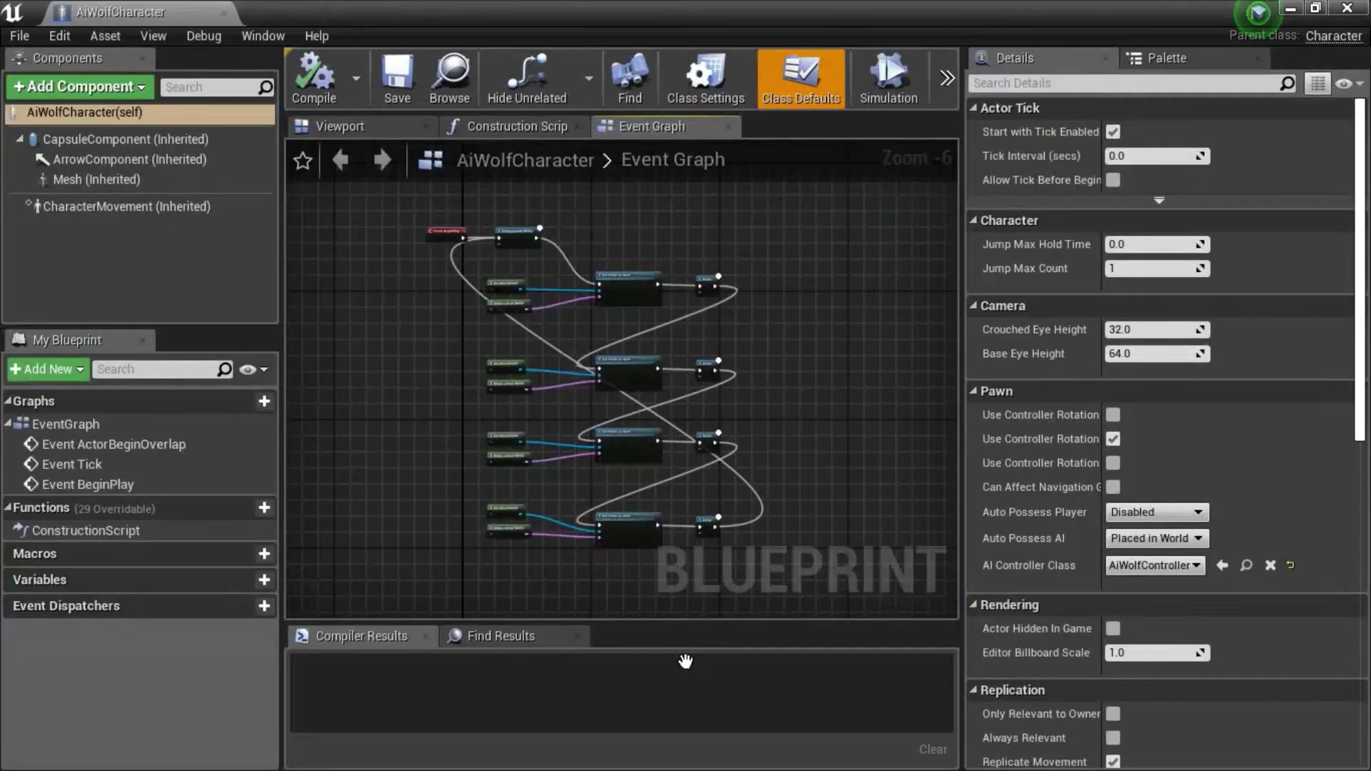
left_click_drag(388, 221, 818, 576)
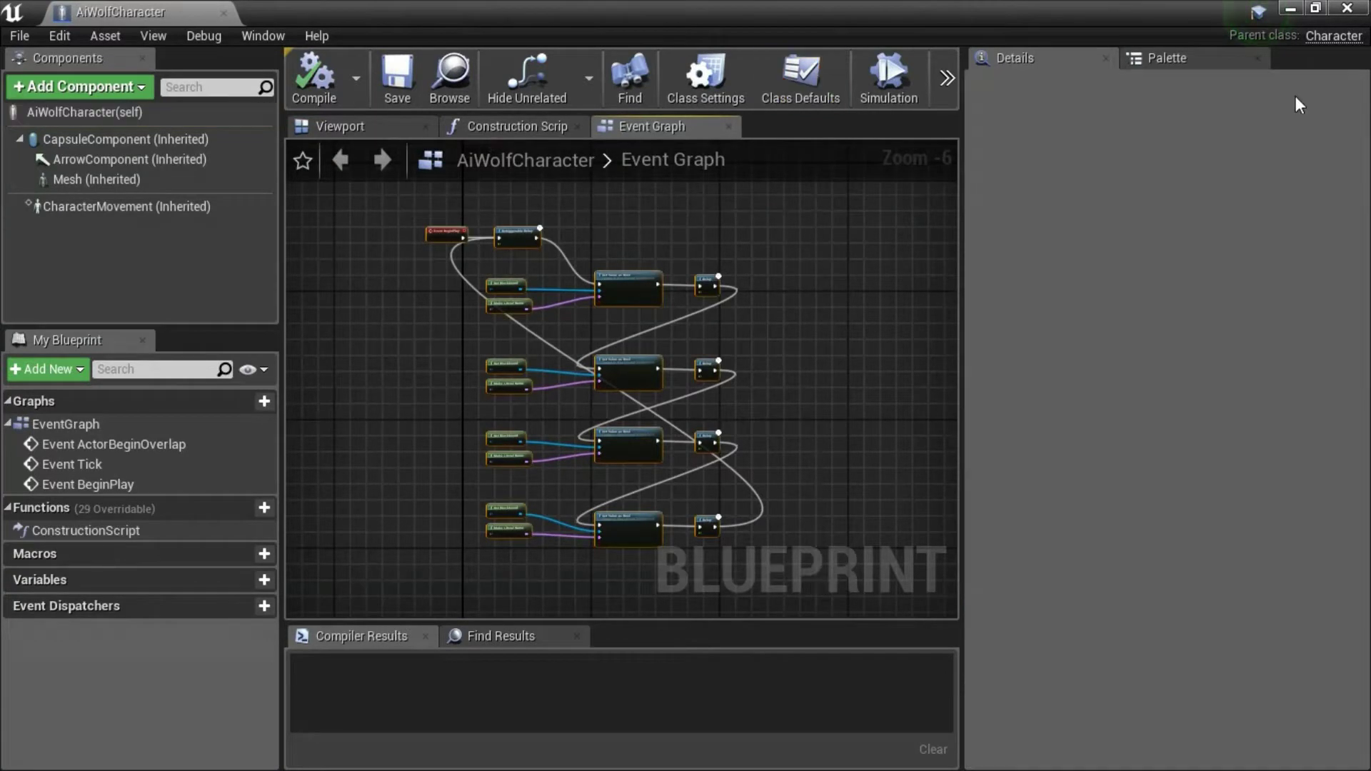
left_click(1346, 8)
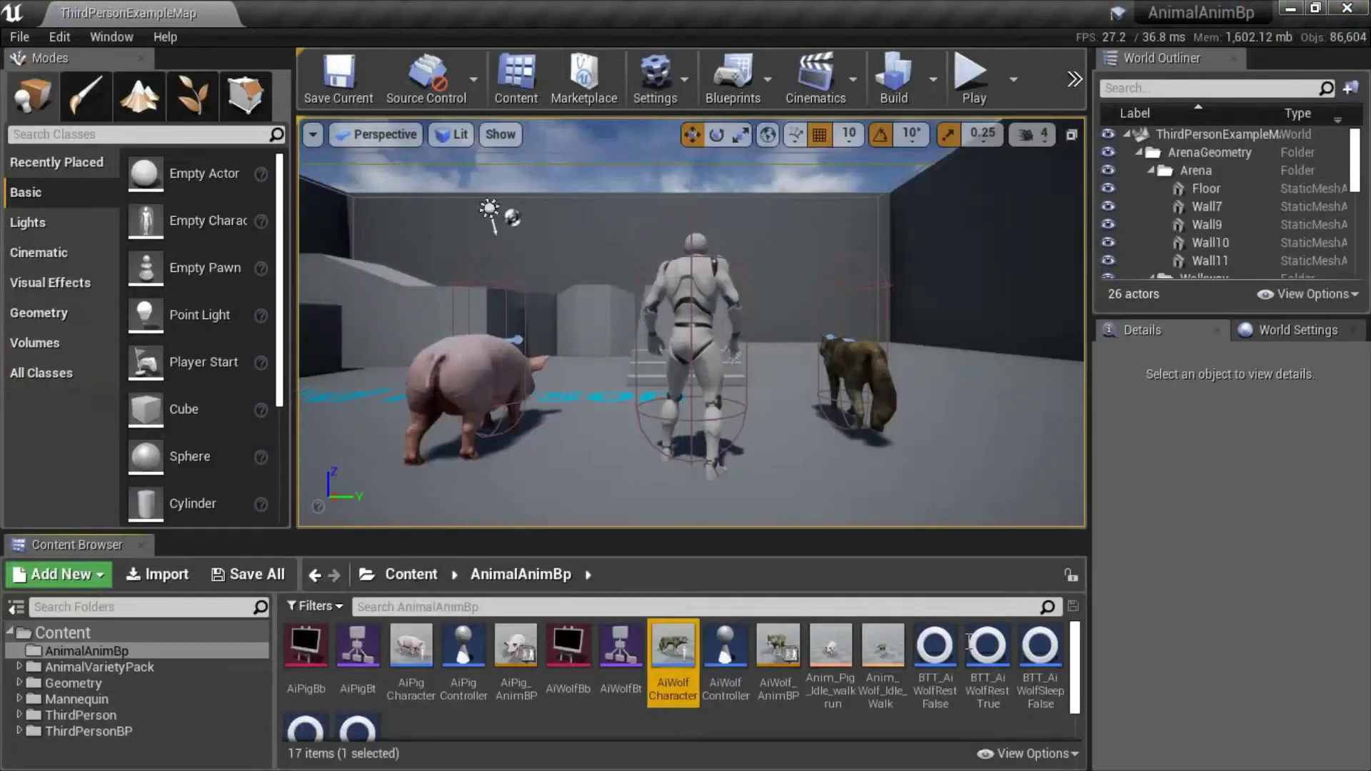
Open AiWolf_AnimBP and review the rest and sleep states in its Locomotion state machine.
double_click(776, 654)
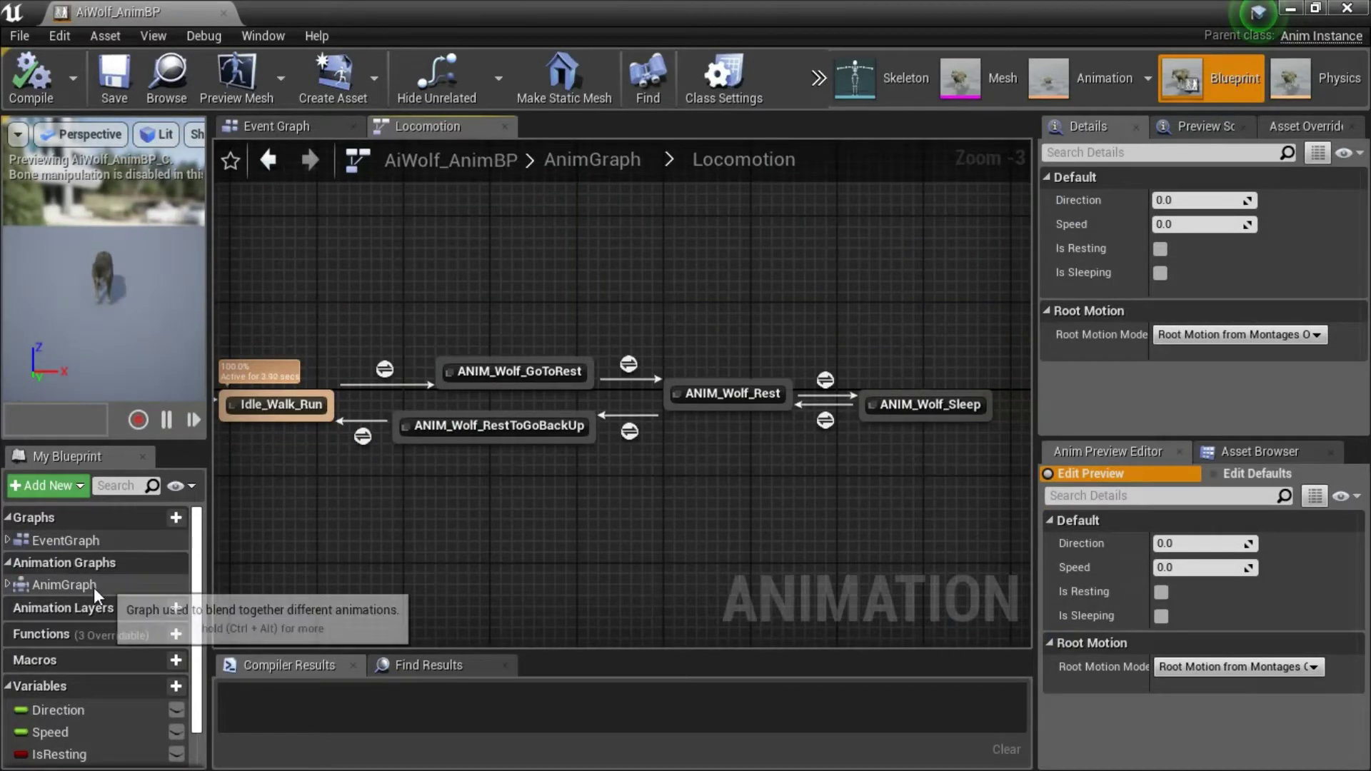
left_click_drag(404, 300, 972, 499)
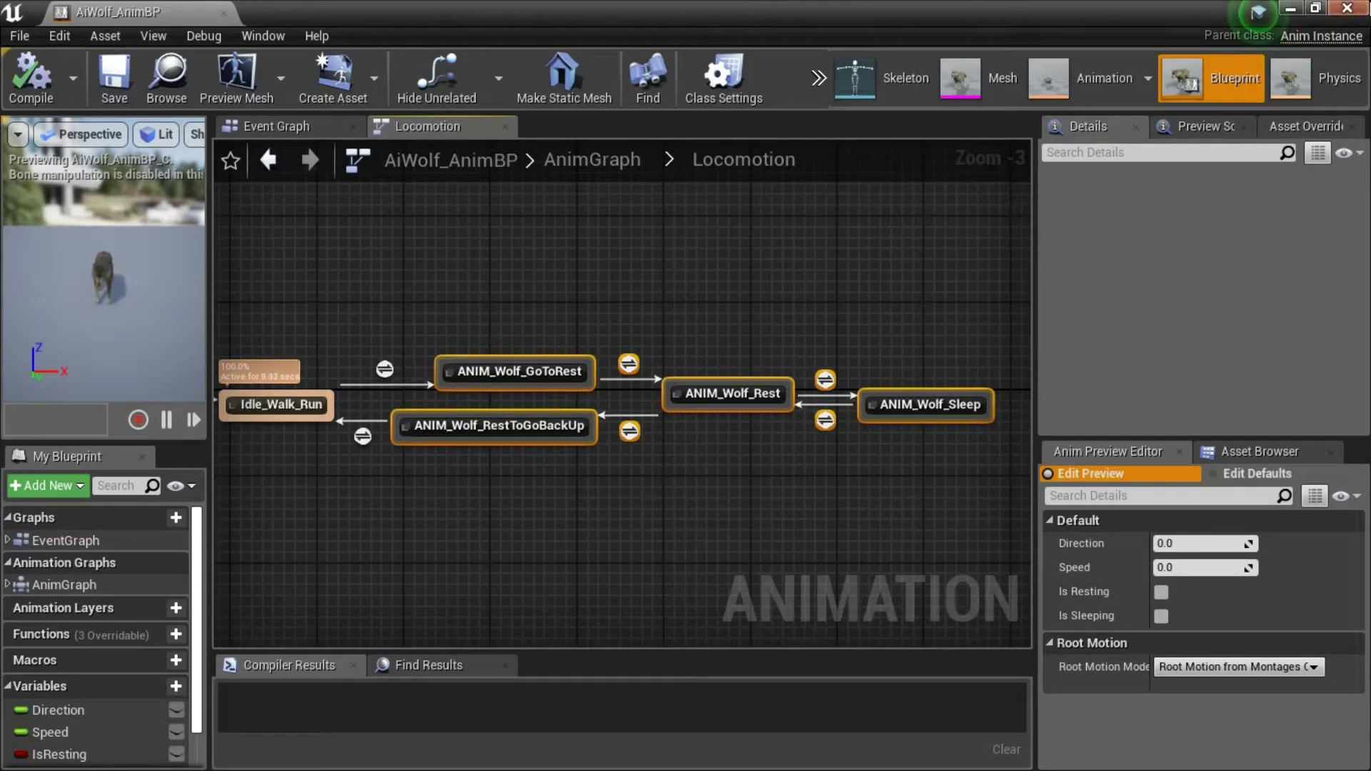
left_click(1289, 9)
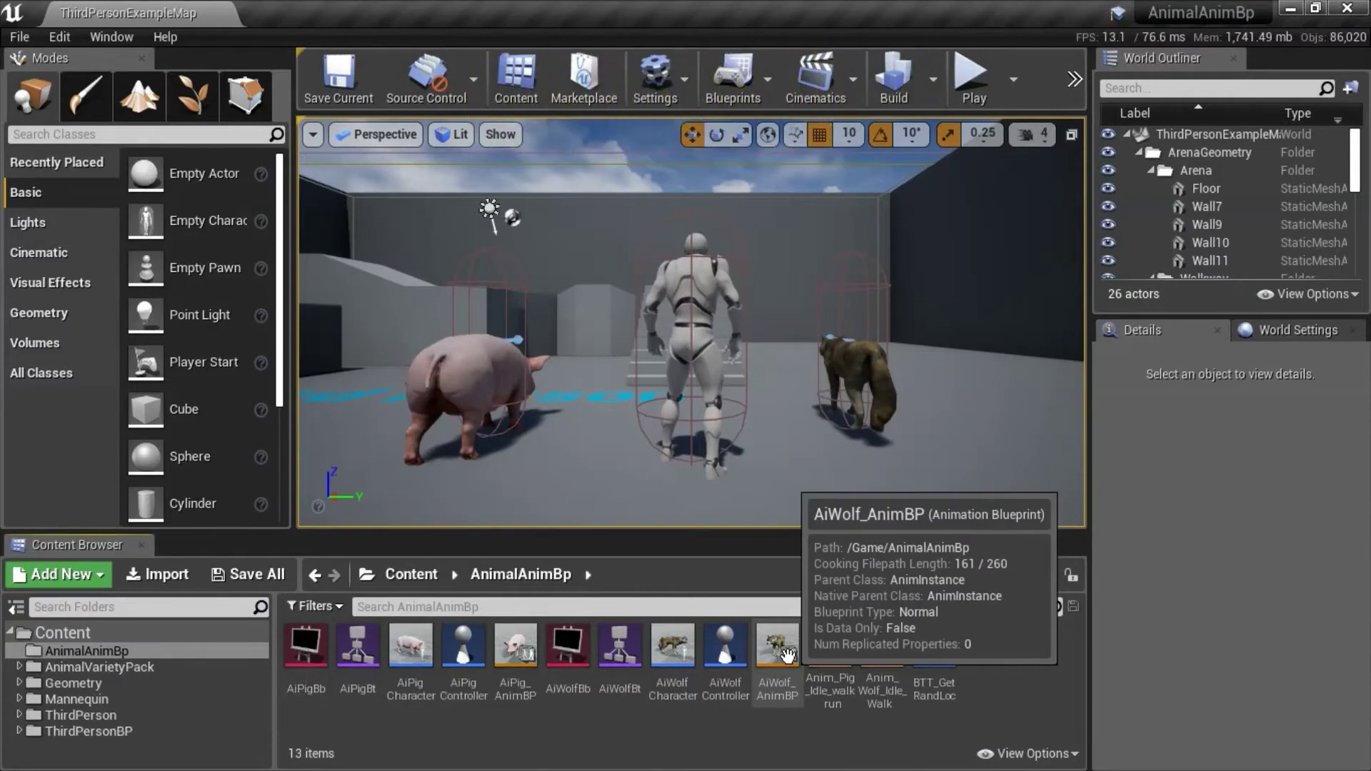
Open AiWolf_AnimBP from the AnimalAnimBp folder and add a Boolean variable named IsResting.
double_click(778, 650)
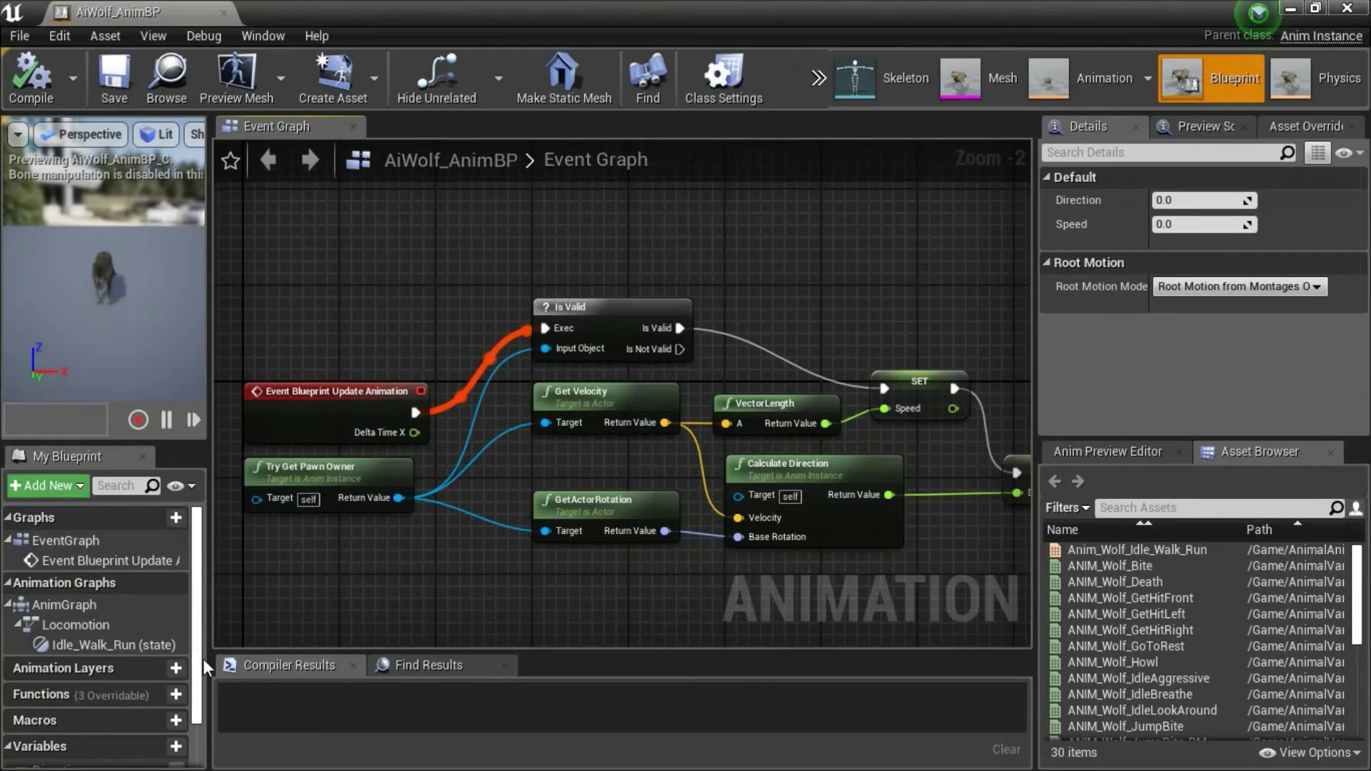
scroll(202, 650, "down", 2)
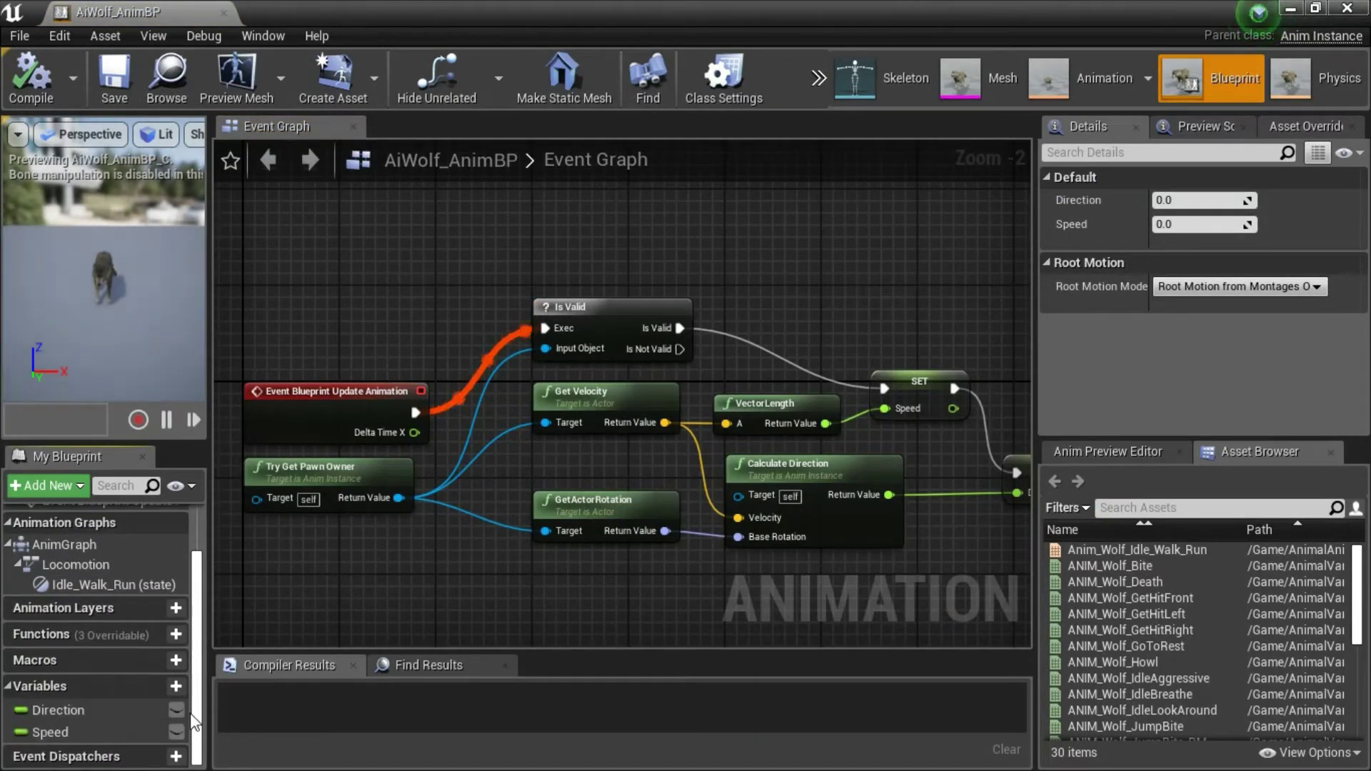
left_click(165, 689)
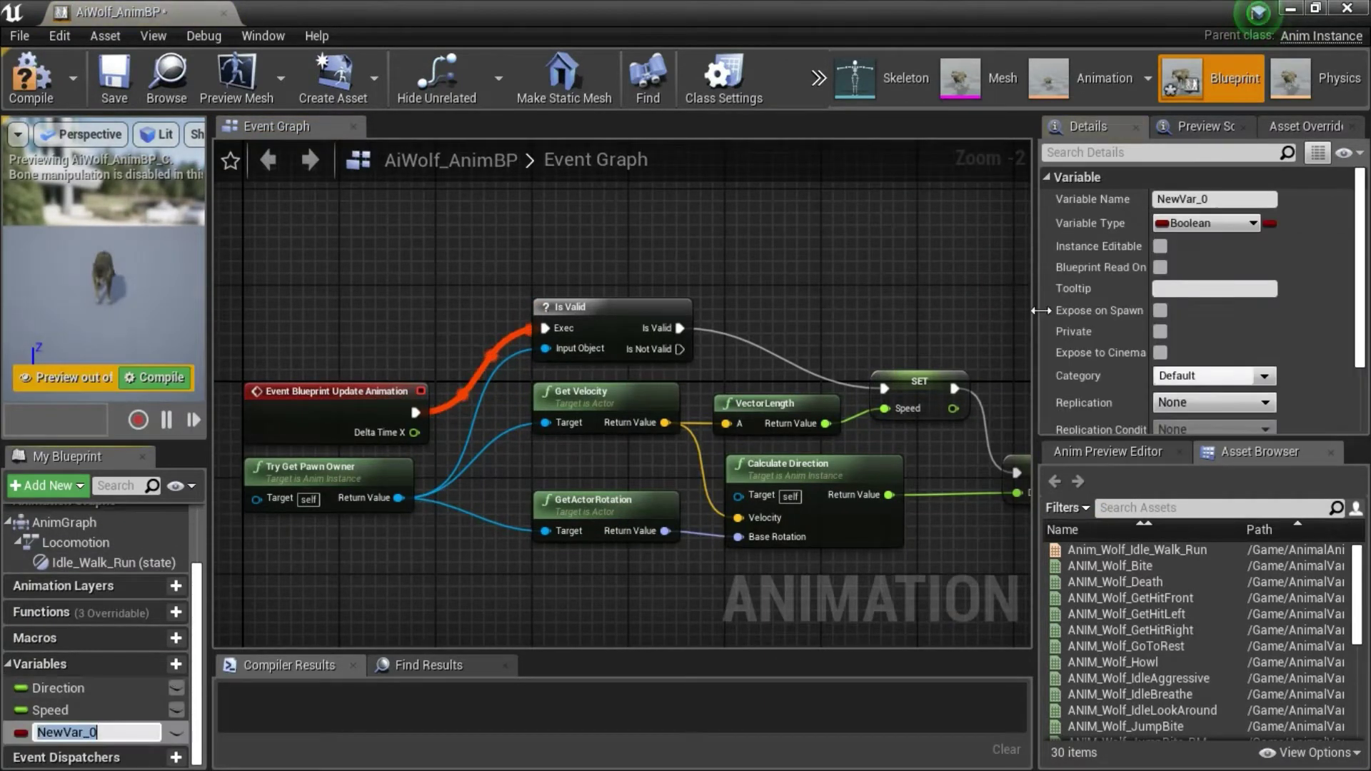
left_click(1226, 199)
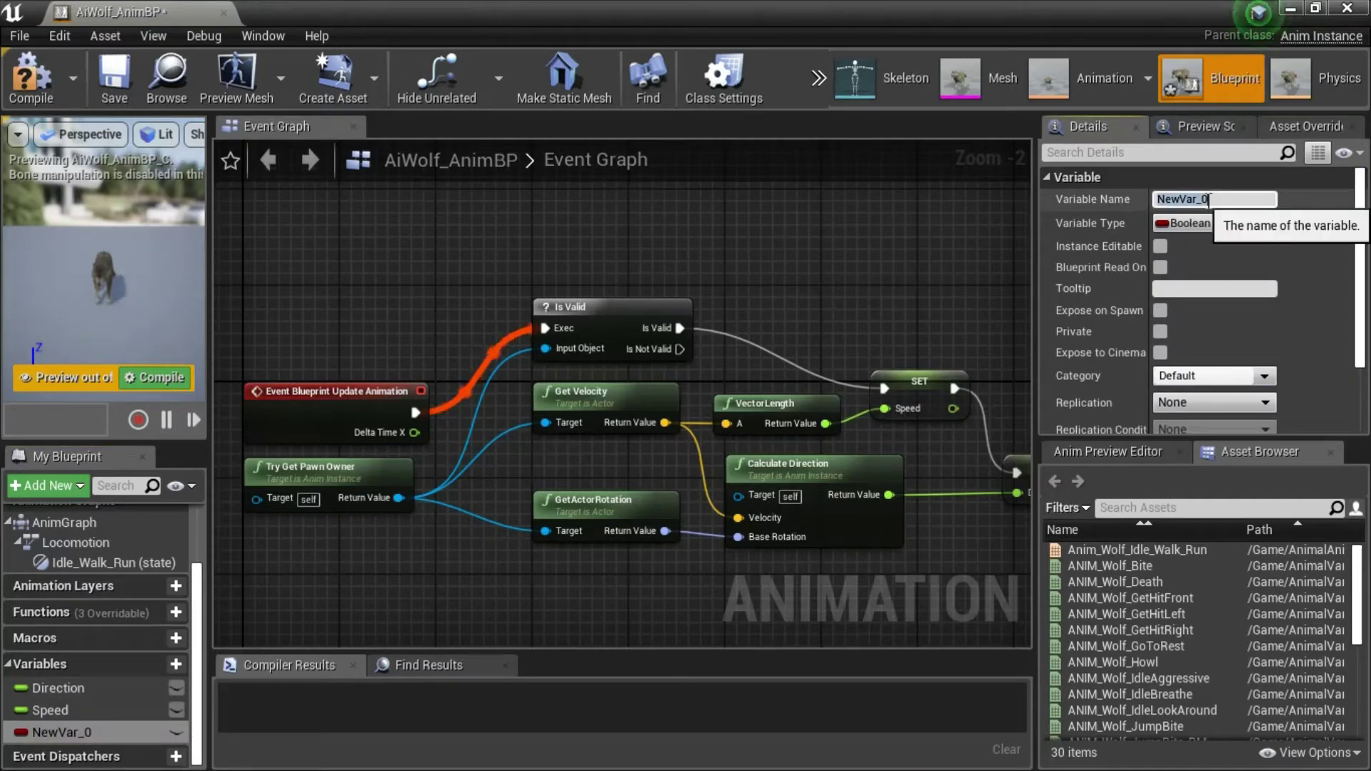
type("IsResting")
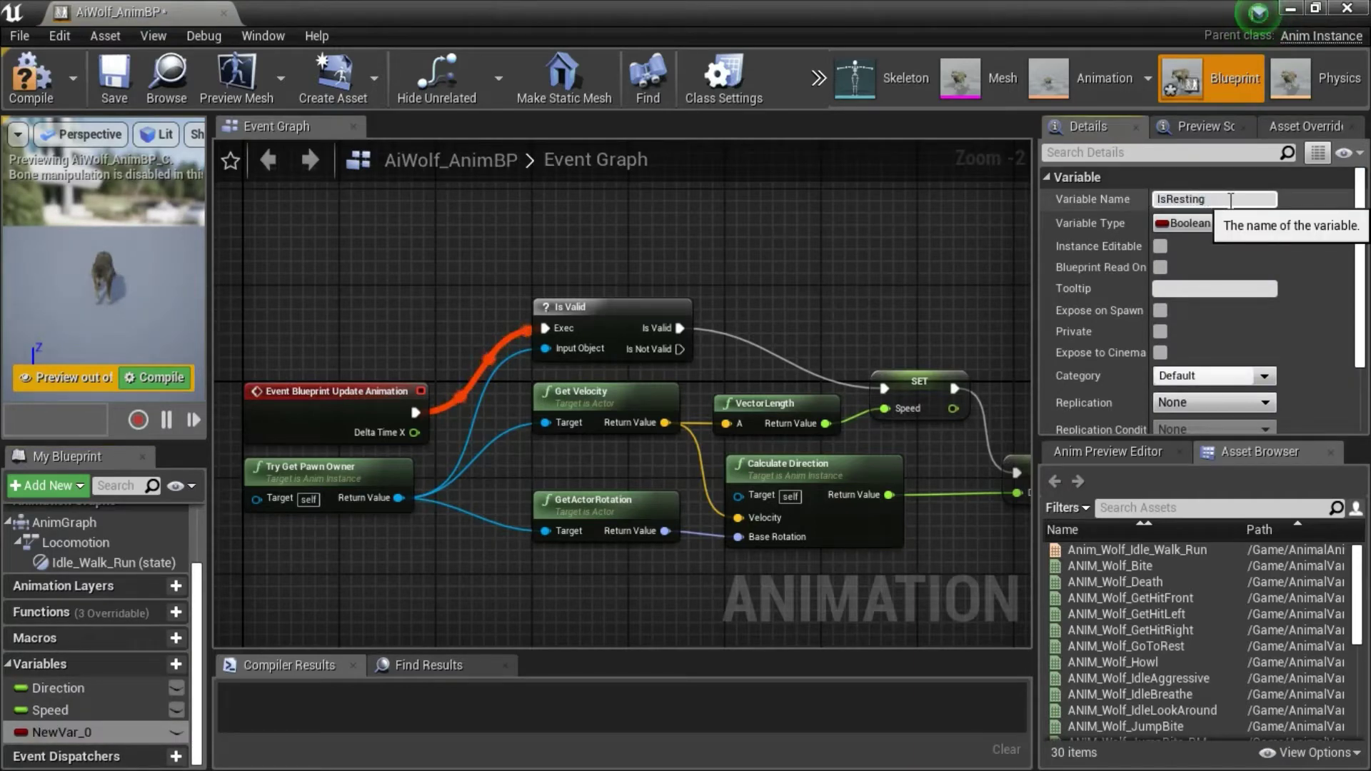
key("Return")
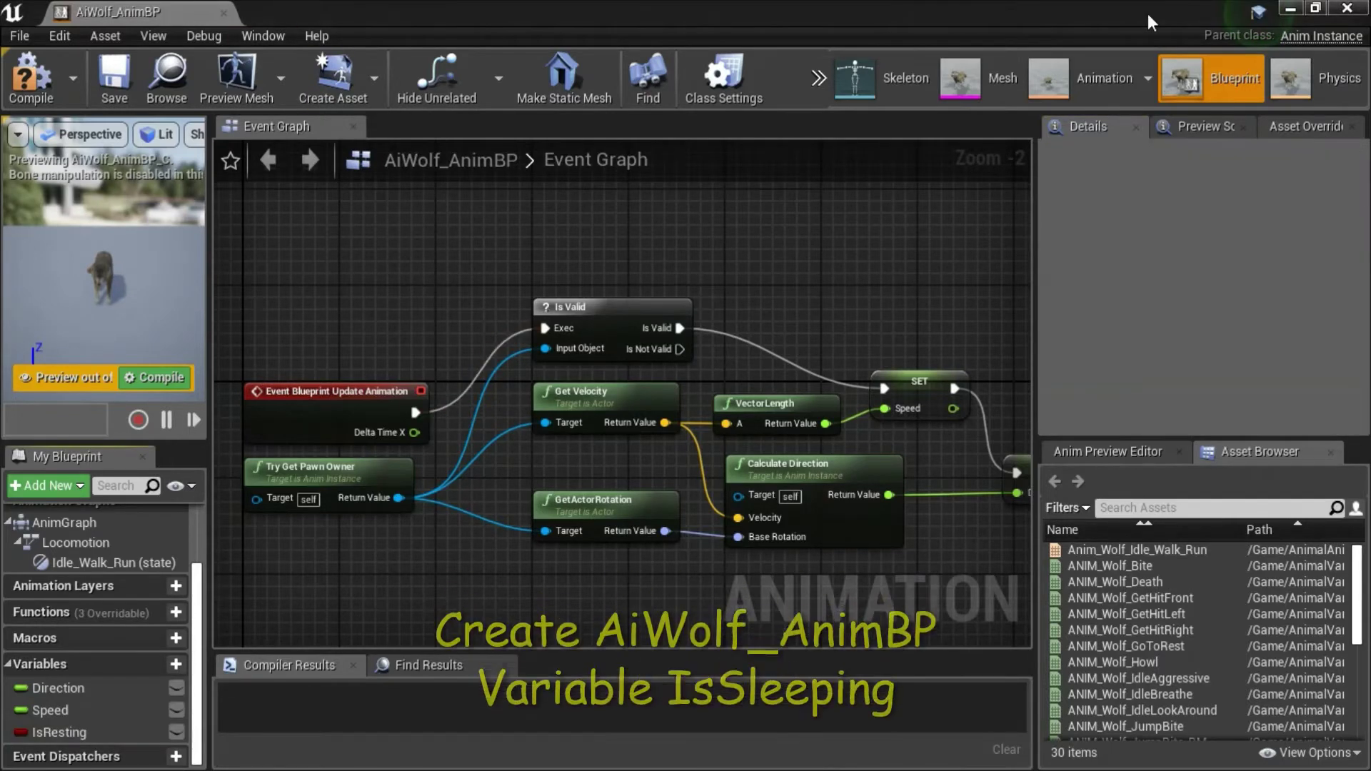
Add a second Boolean variable named IsSleeping to AiWolf_AnimBP.
left_click(174, 664)
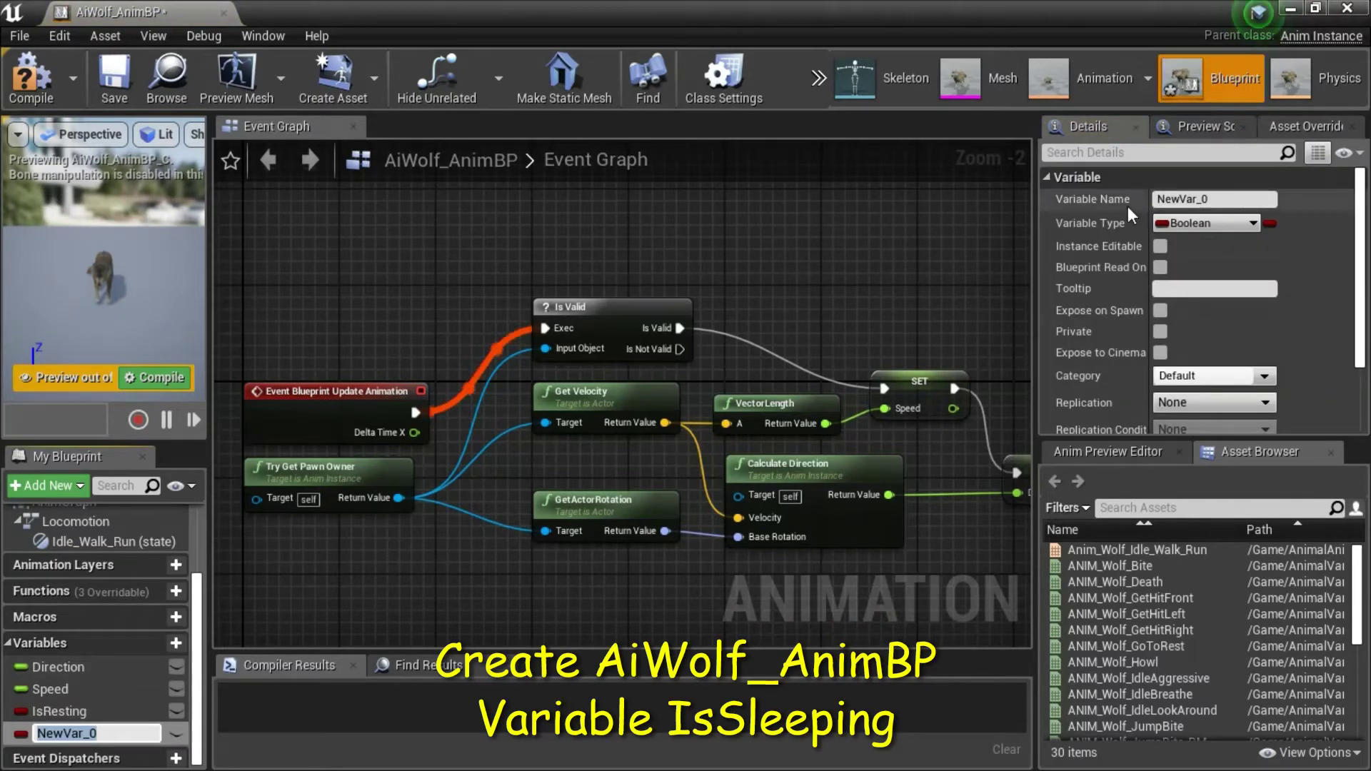
left_click(1212, 202)
double_click(1211, 202)
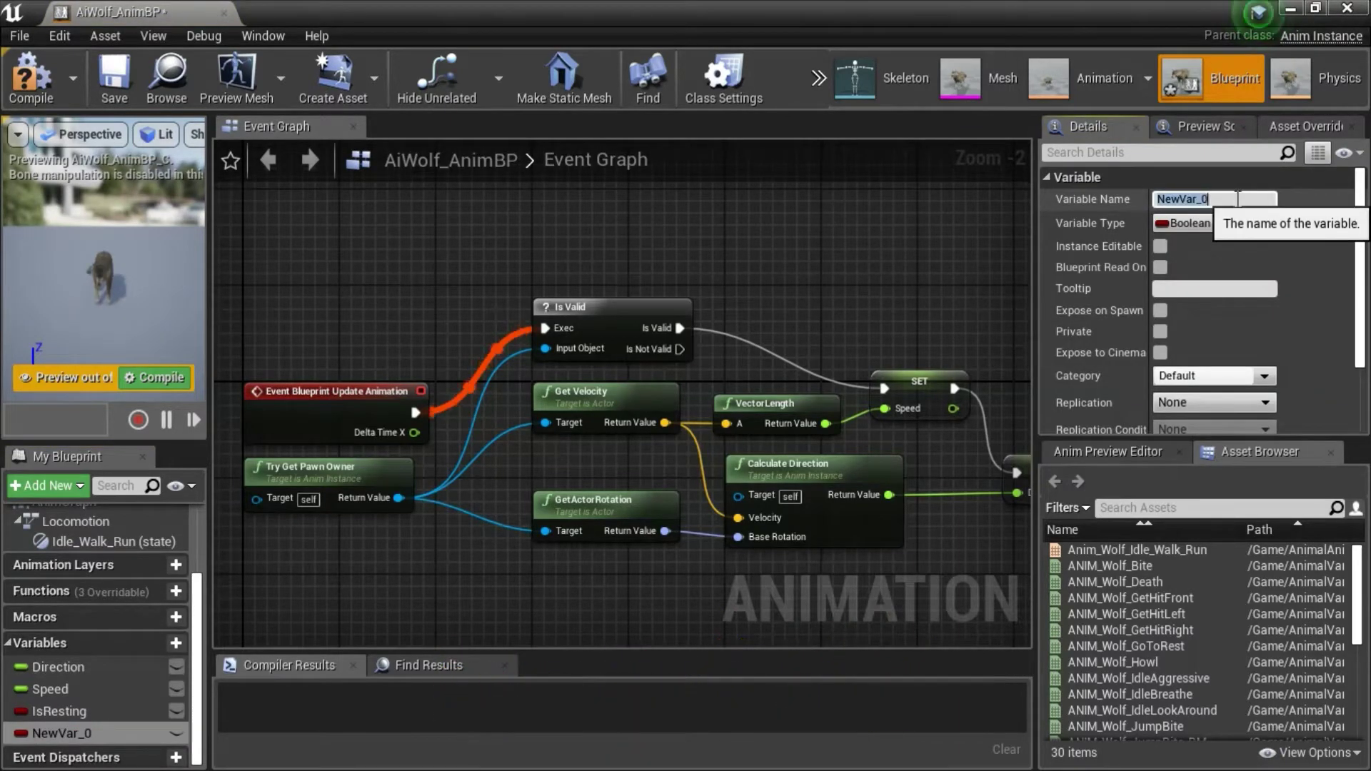
type("IsSleeping")
key("Return")
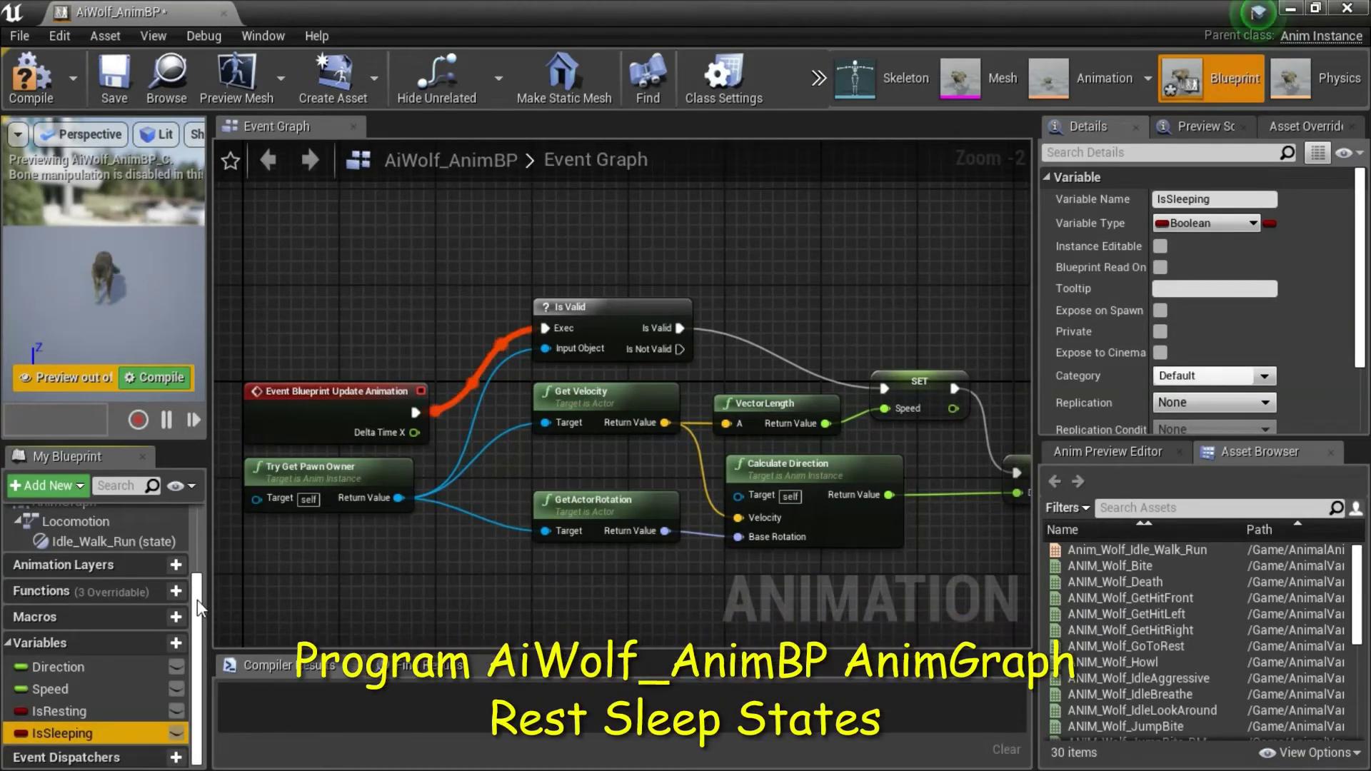
left_click_drag(198, 590, 213, 521)
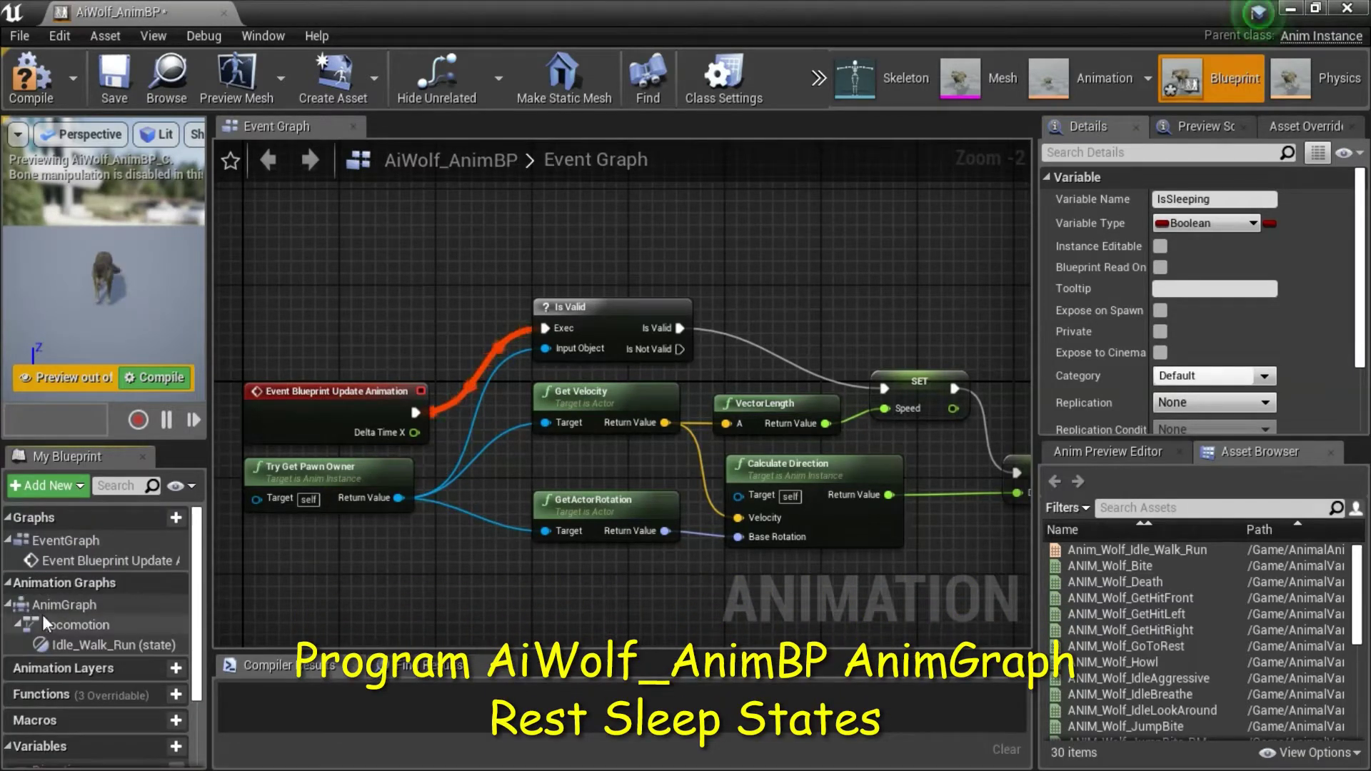
In the AnimGraph's Locomotion state machine, add states from the ANIM_Wolf_GoToRest, ANIM_Wolf_Rest and ANIM_Wolf_RestToGoBackUp animations.
double_click(101, 603)
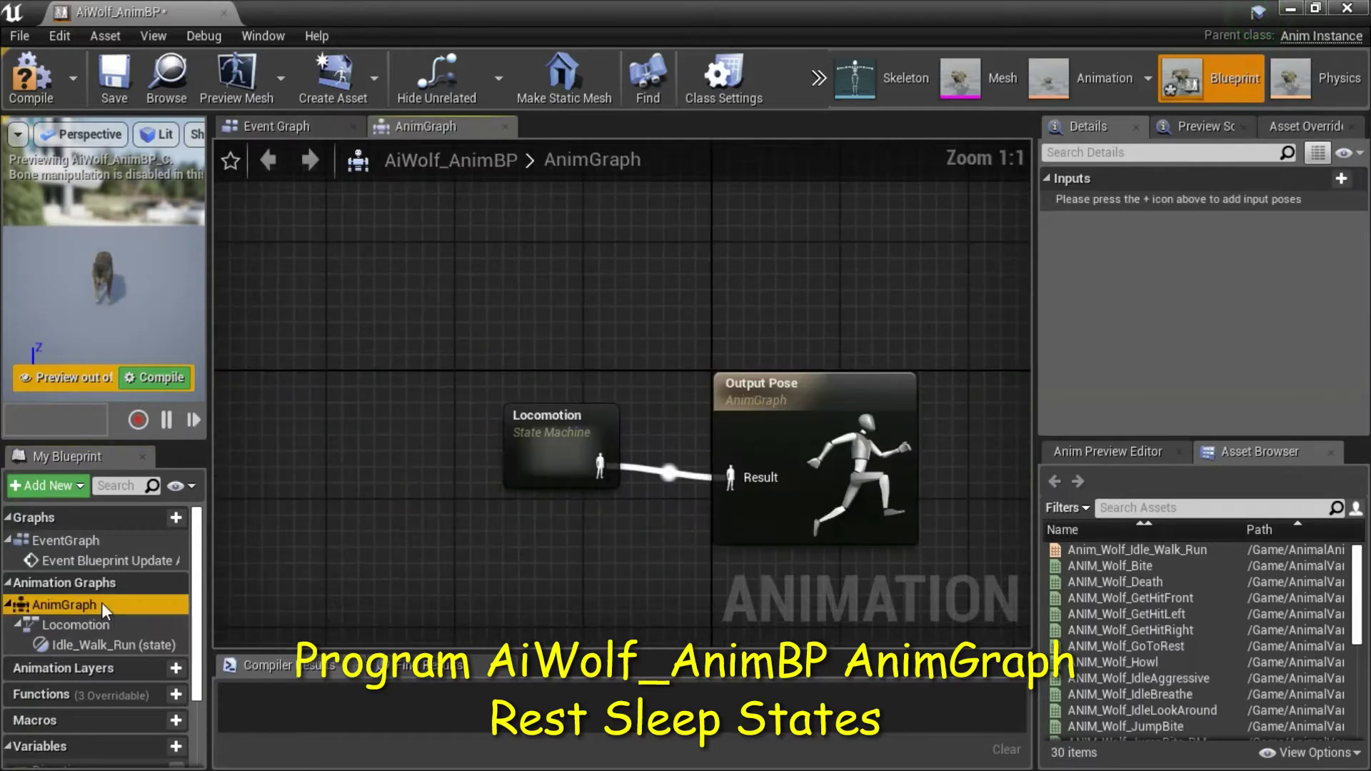
double_click(569, 439)
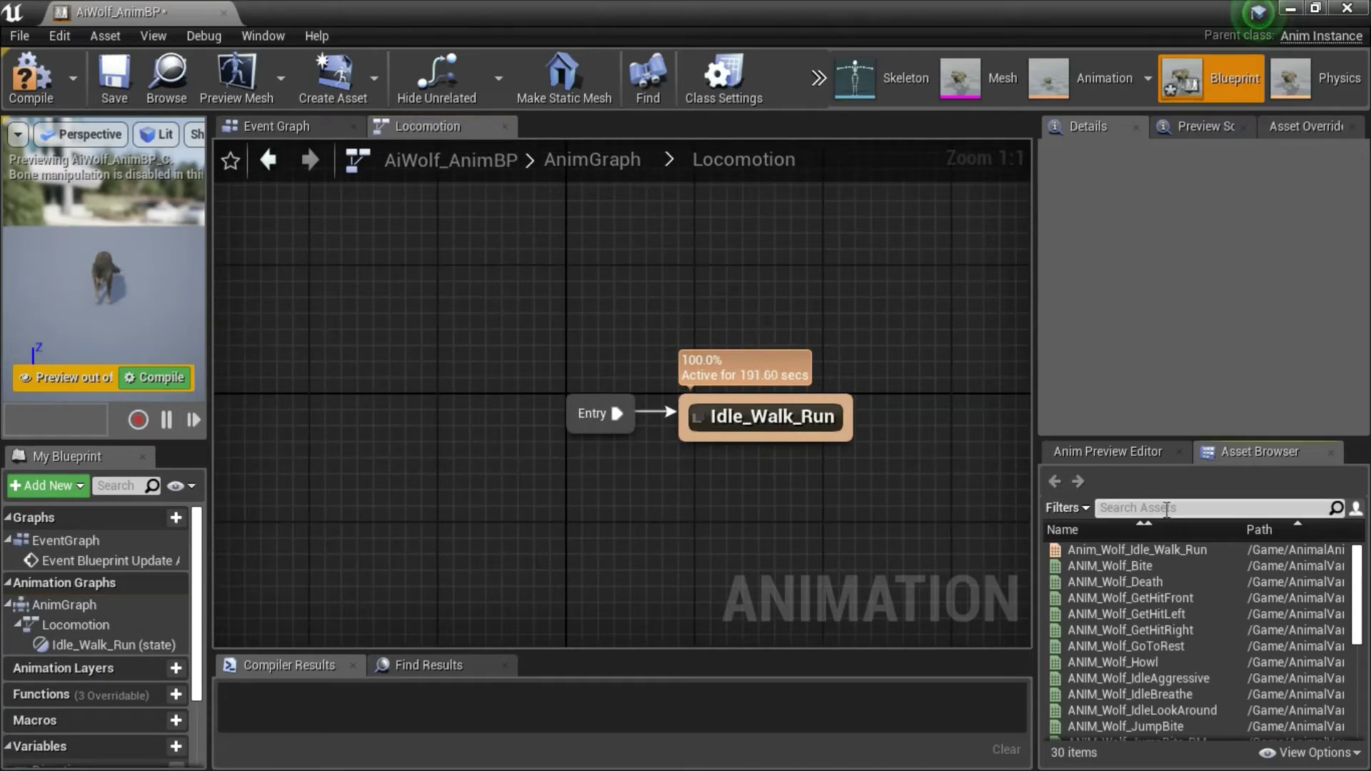
type("rest")
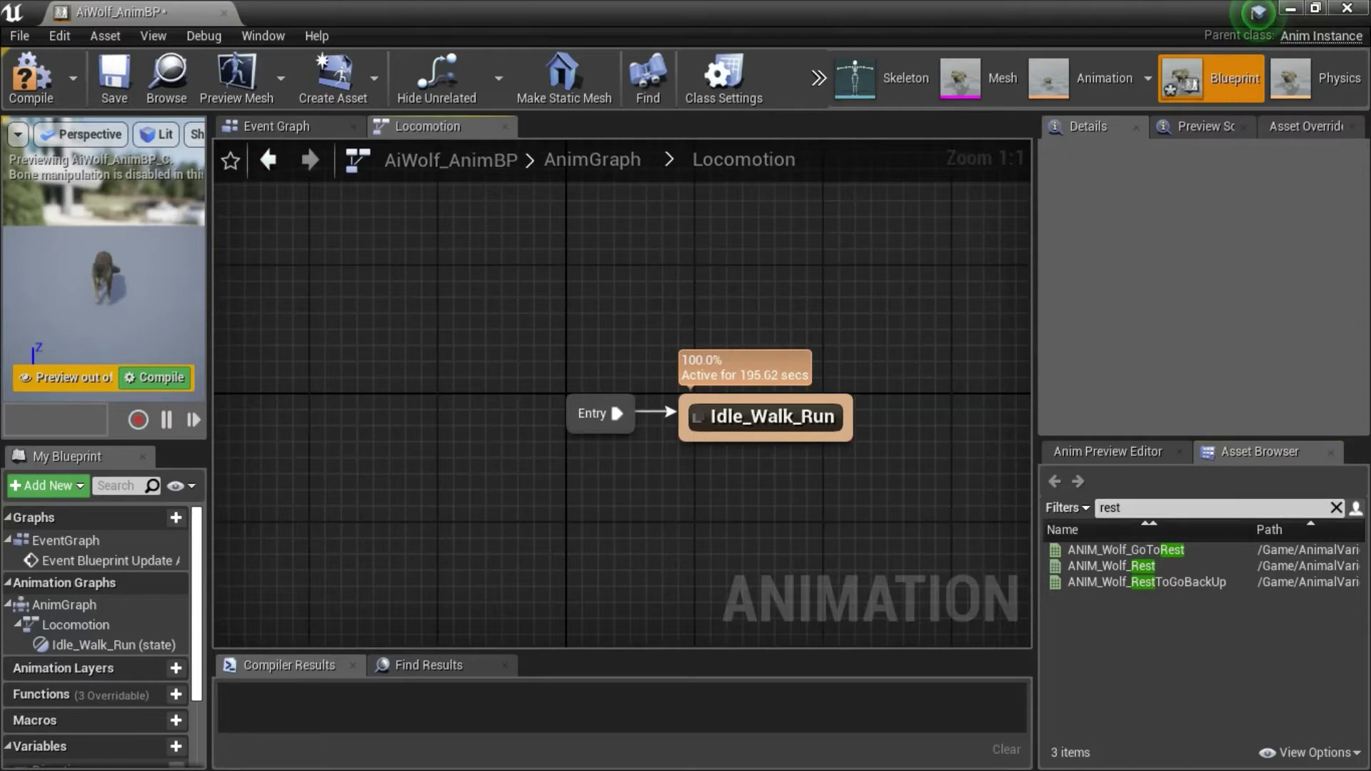
right_click_drag(935, 527, 636, 536)
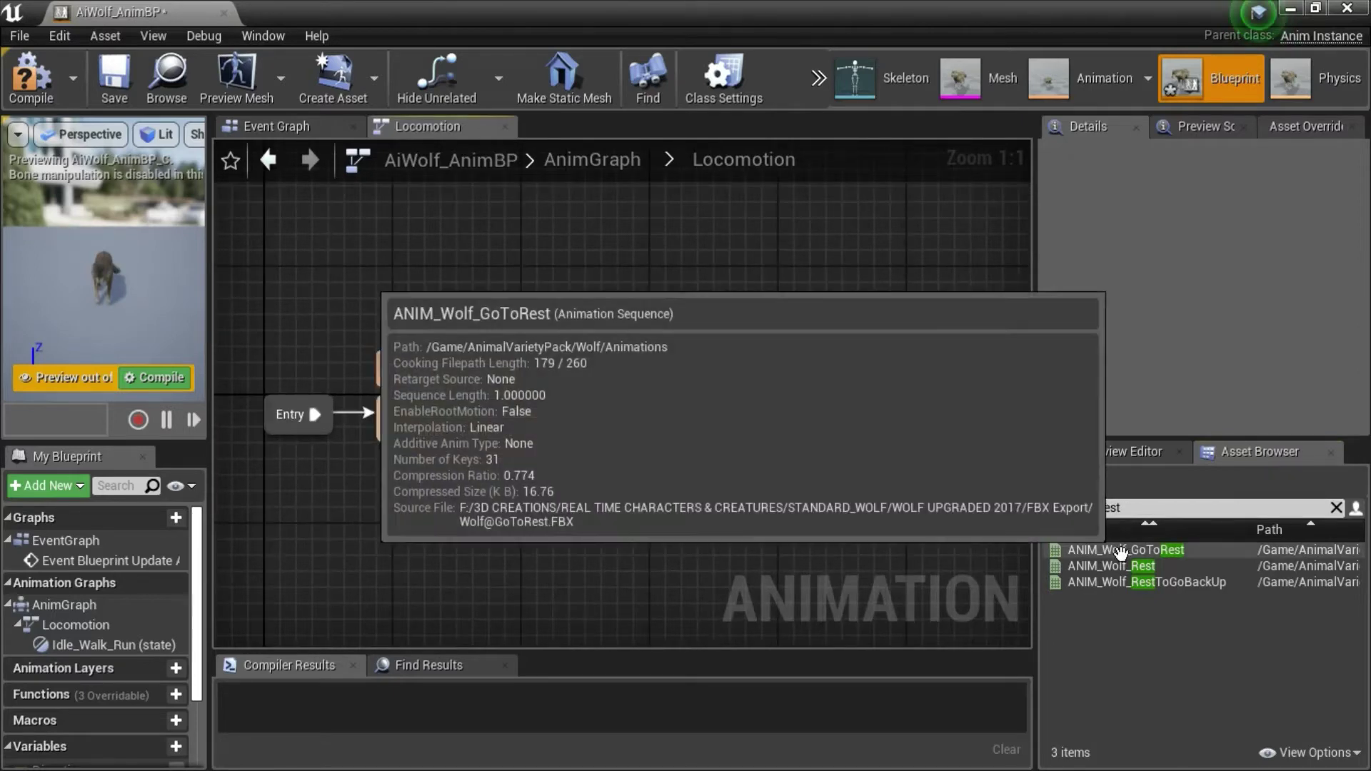
left_click(1120, 551)
left_click_drag(1119, 551, 721, 377)
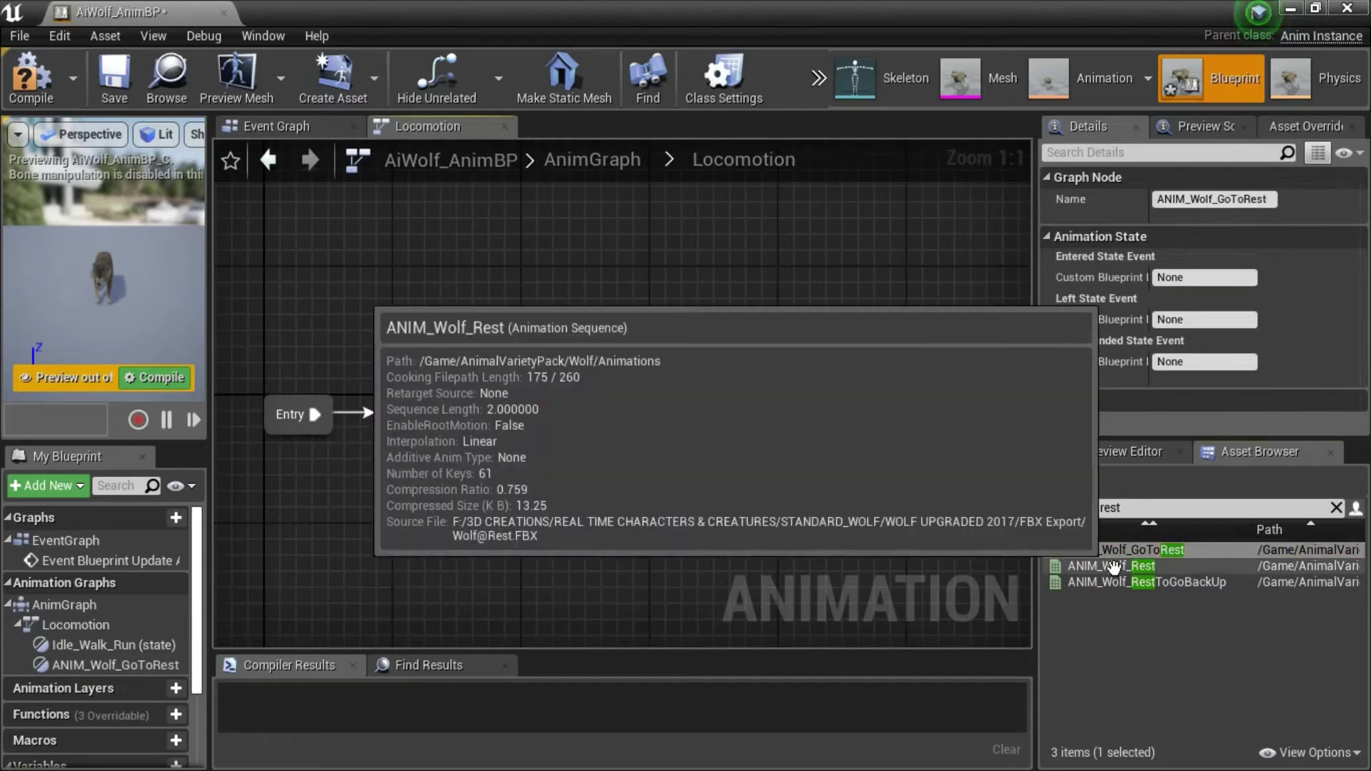
left_click(1123, 564)
left_click_drag(1124, 568, 721, 446)
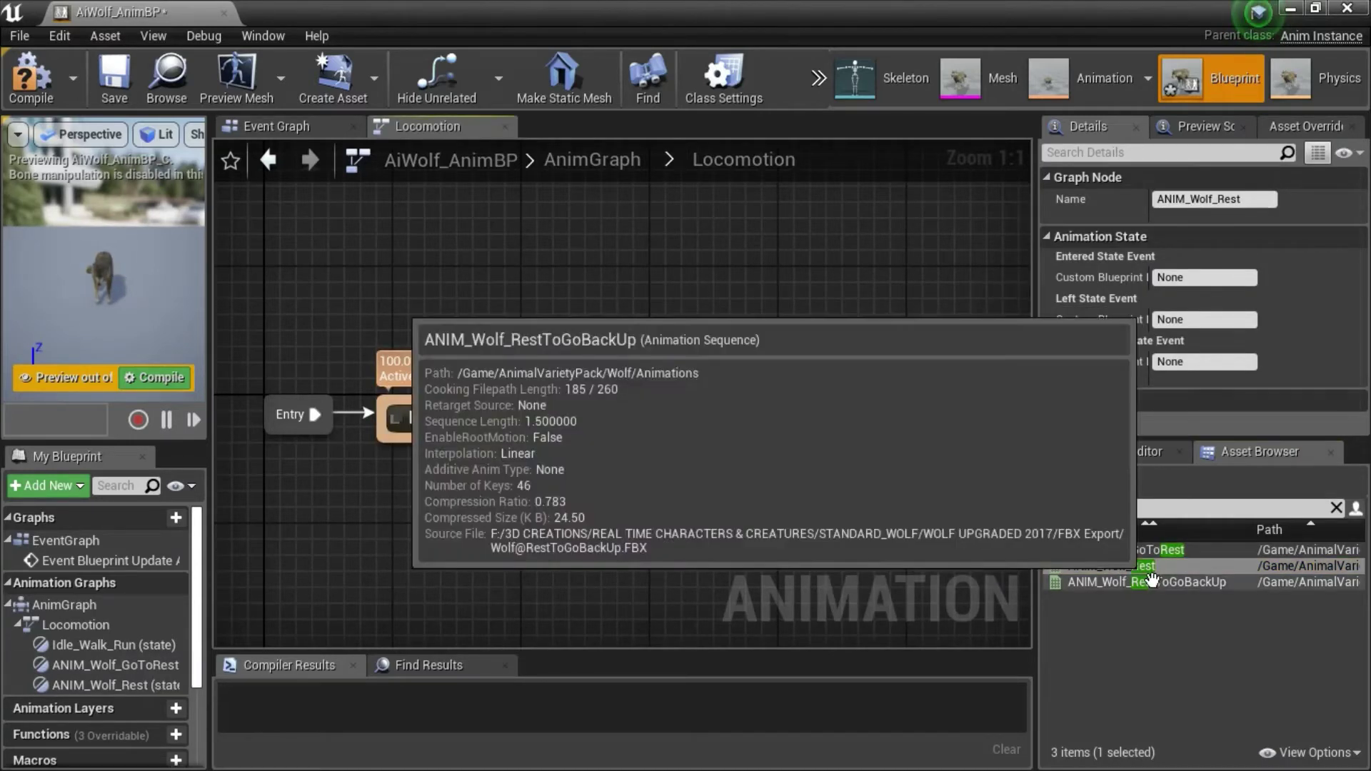
left_click_drag(1151, 584, 733, 544)
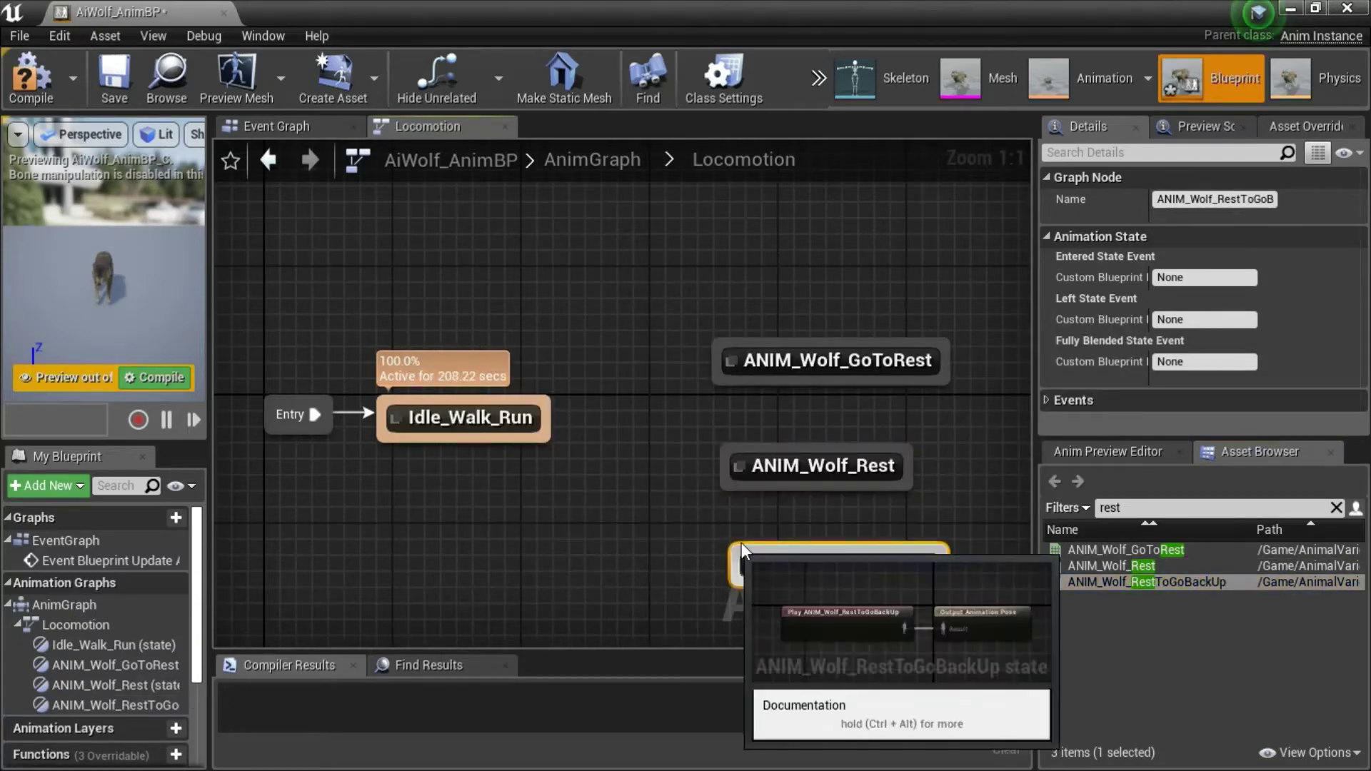
left_click(918, 509)
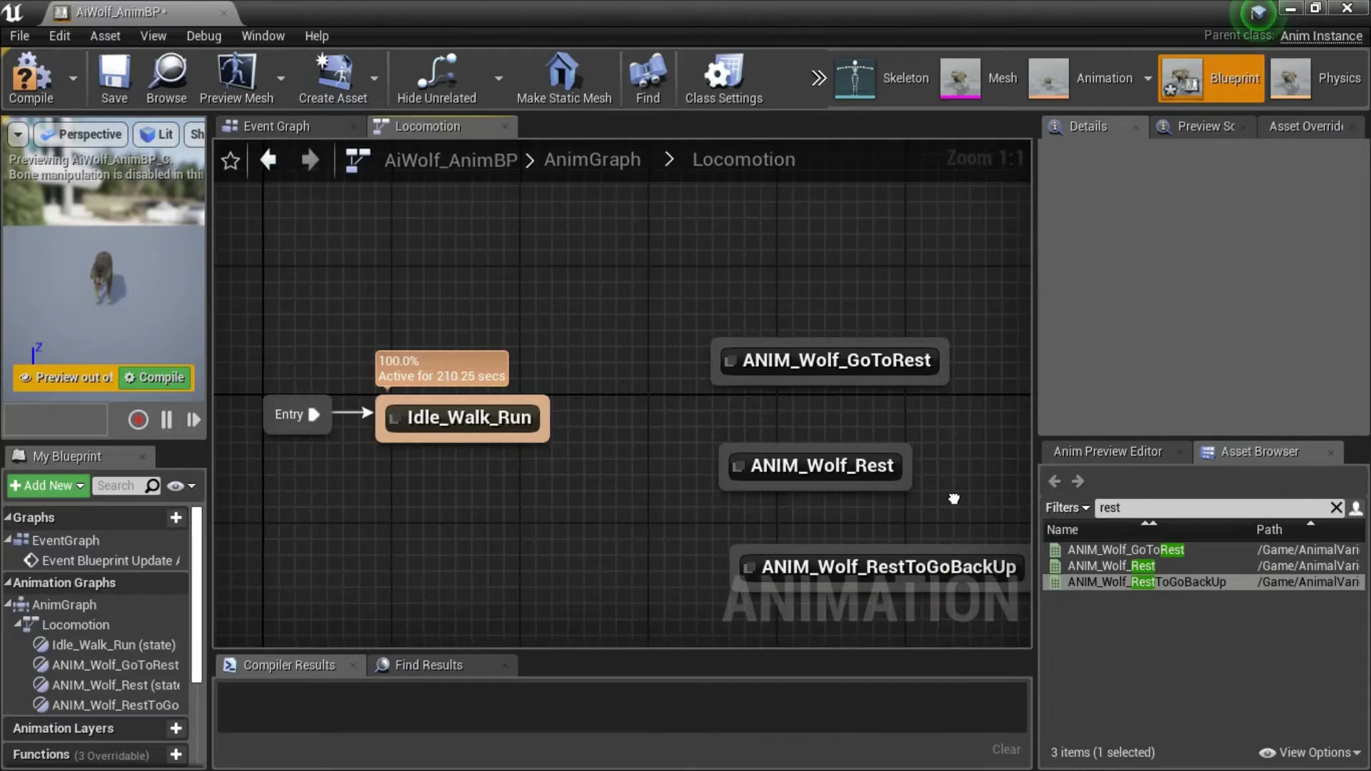
Search the animation assets for "sleep" and add ANIM_Wolf_Sleep as a state beside the rest states.
right_click_drag(958, 499, 742, 483)
left_click(1133, 508)
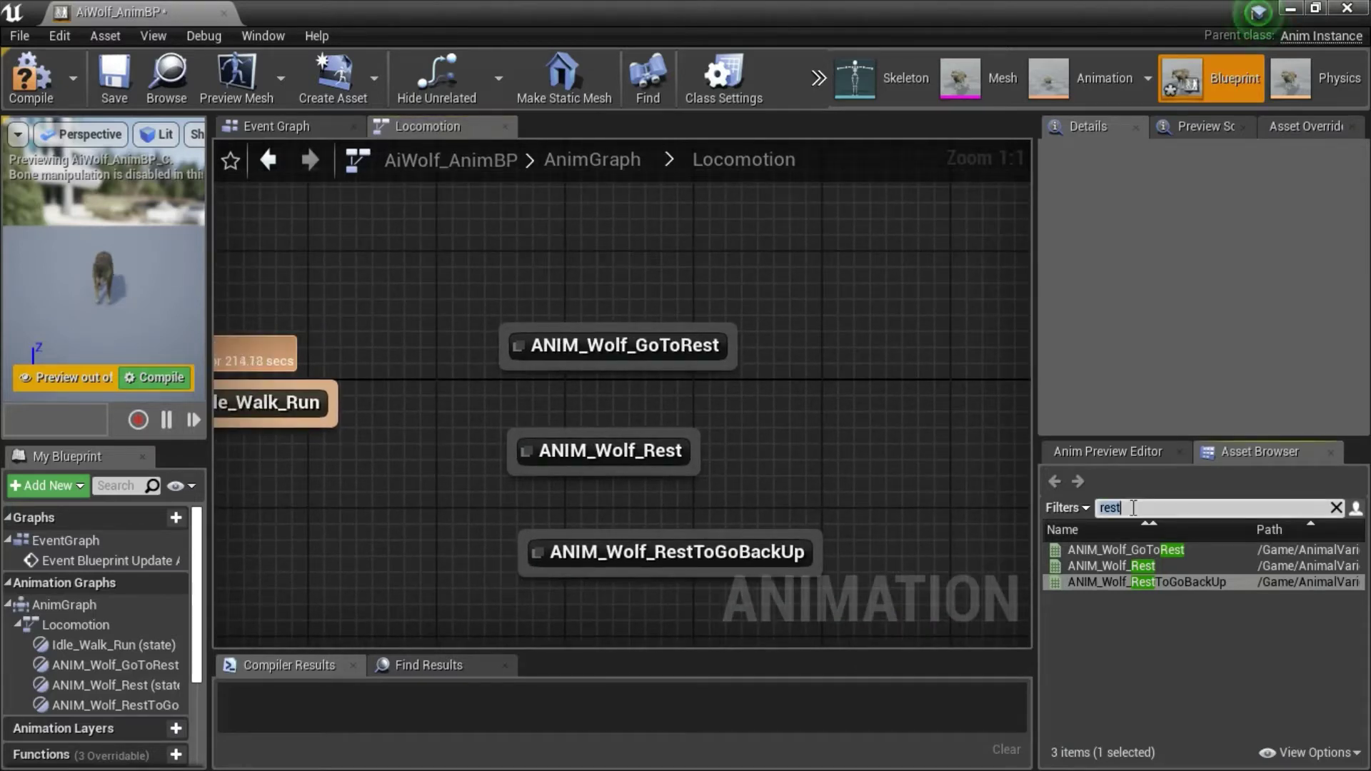
type("sleep")
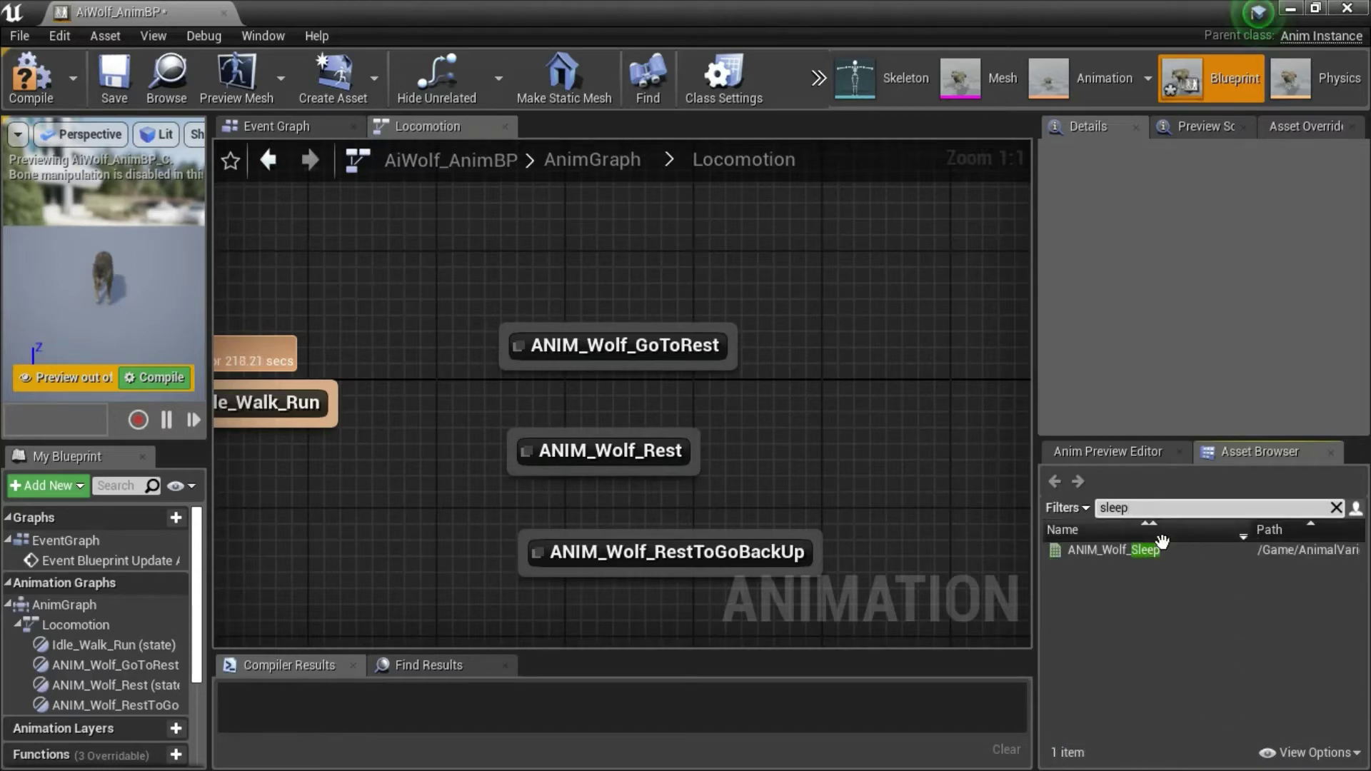
left_click_drag(1124, 551, 876, 457)
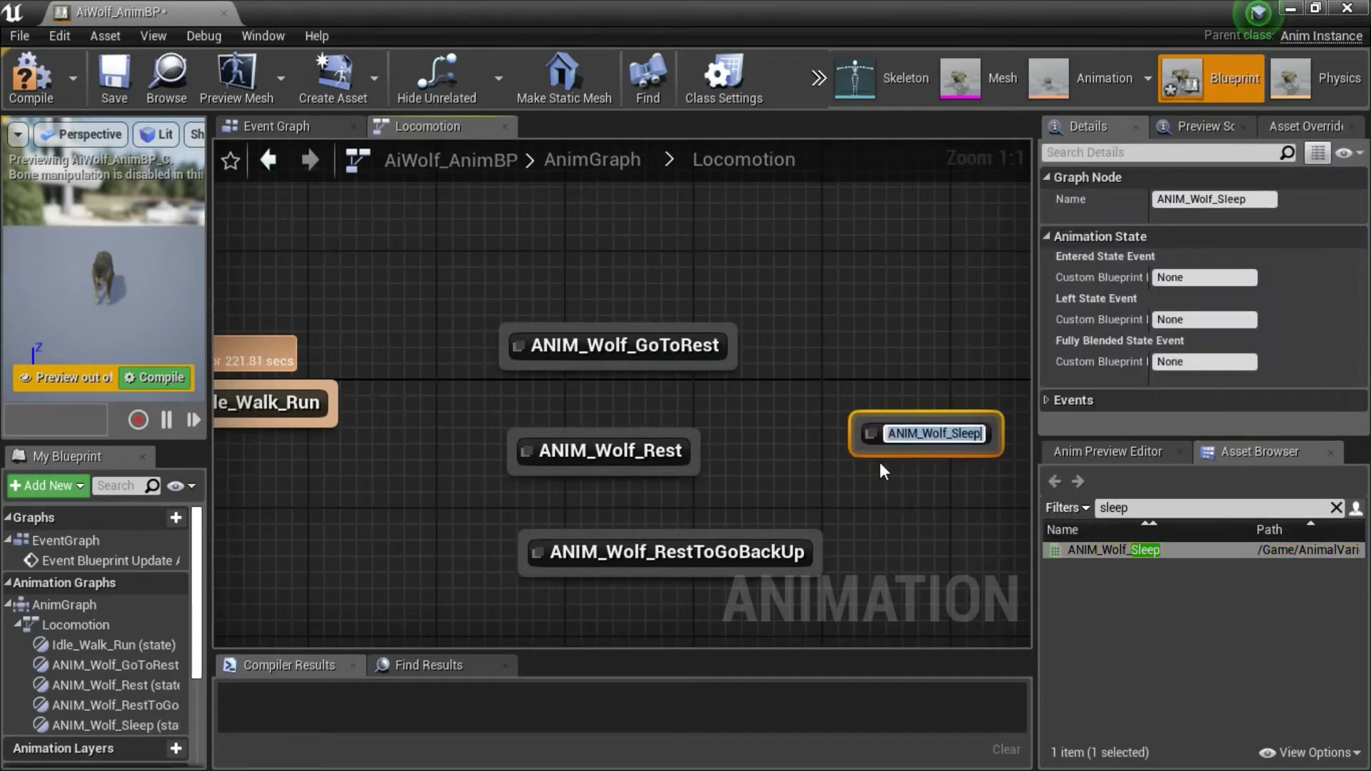
right_click(863, 468)
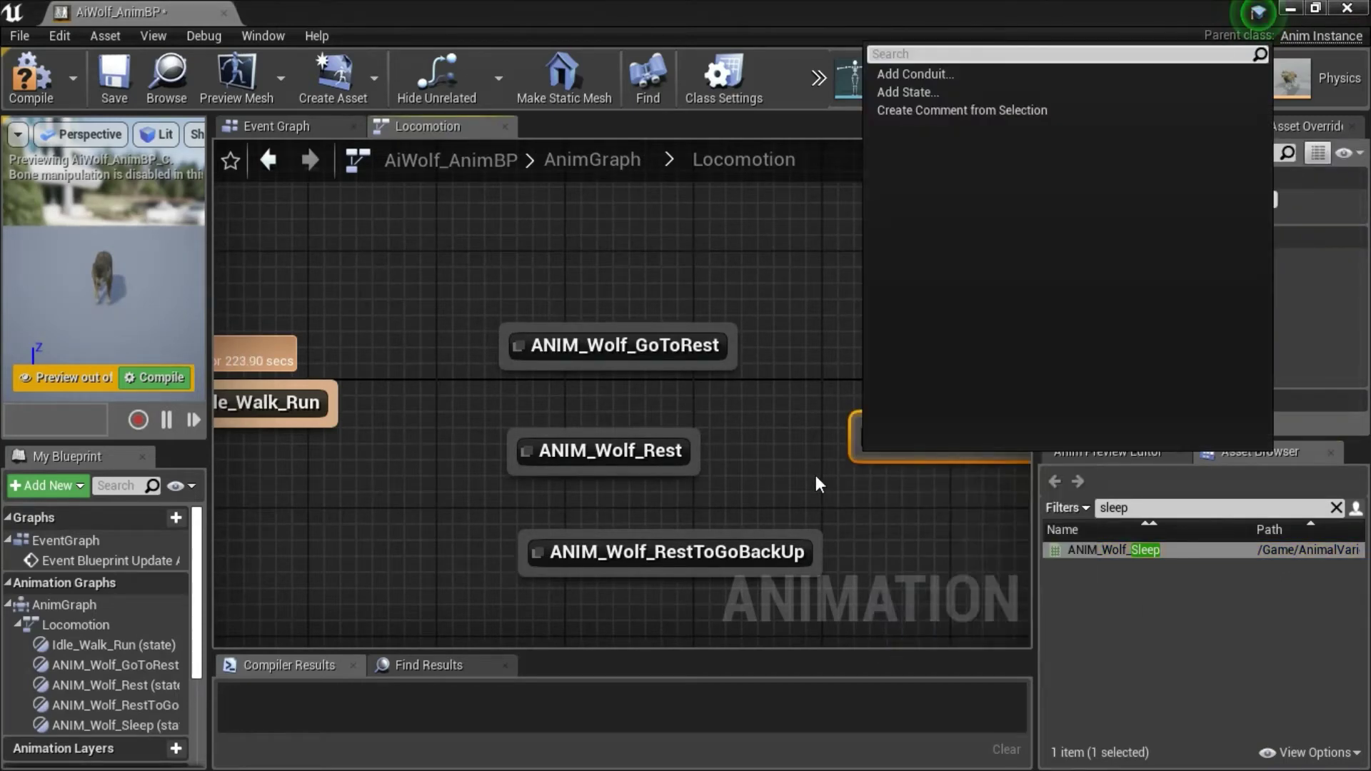
left_click(803, 416)
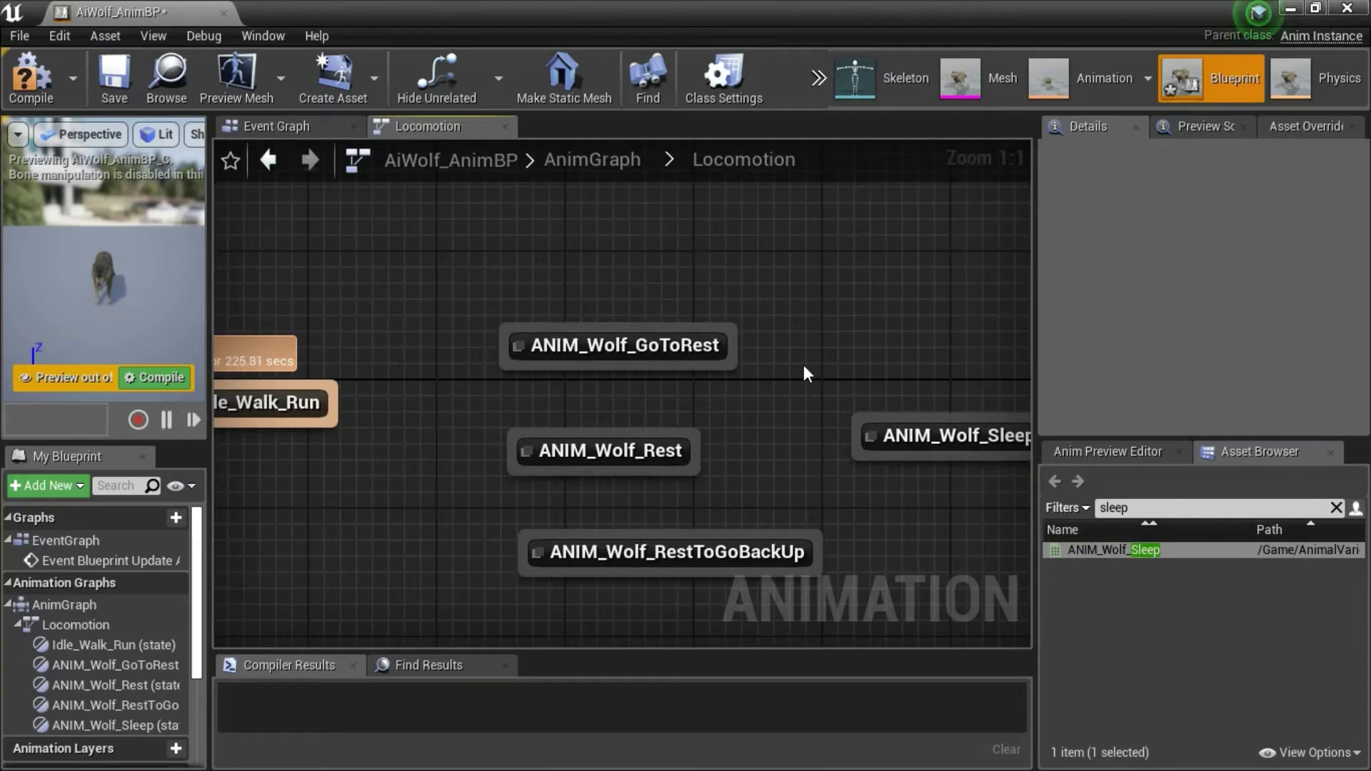
right_click_drag(803, 370, 753, 366)
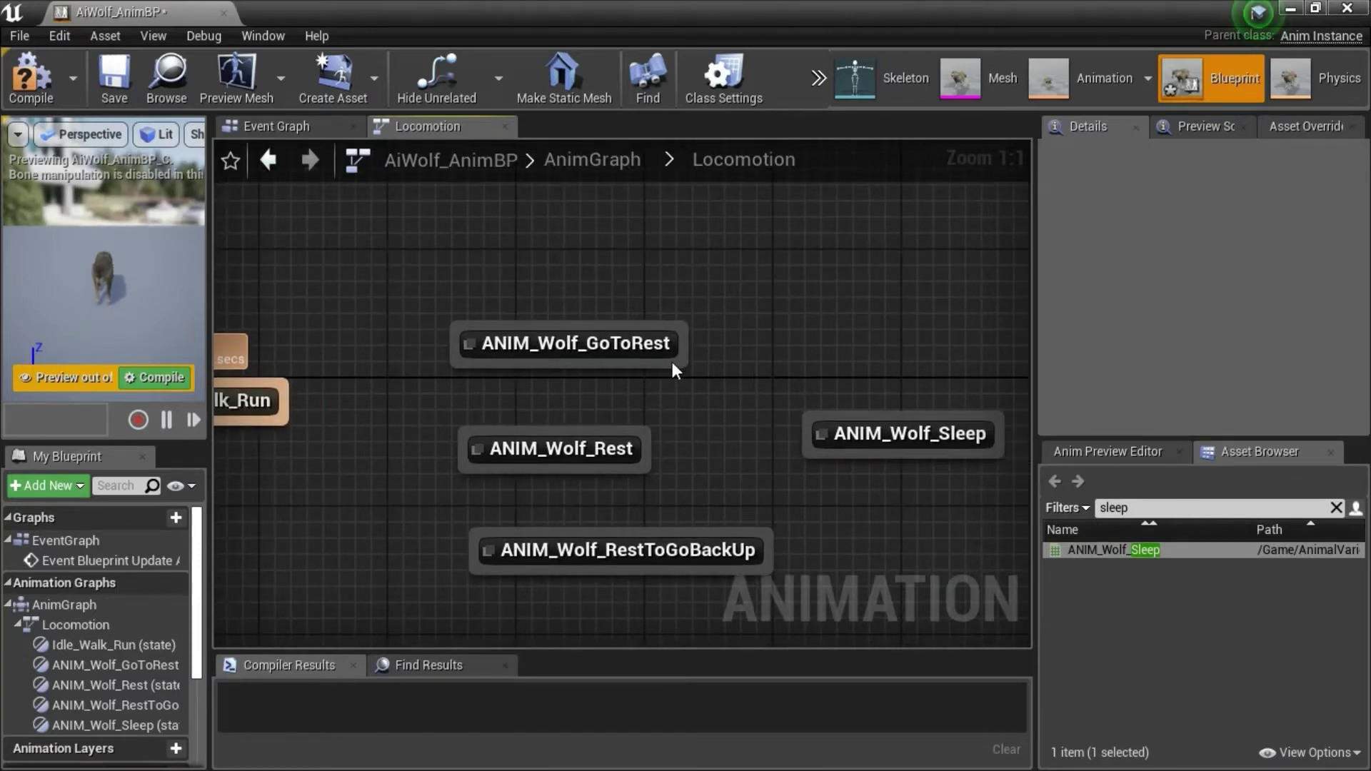
Create transitions from Idle_Walk_Run through ANIM_Wolf_GoToRest and ANIM_Wolf_Rest to ANIM_Wolf_Sleep, spacing the Rest and Sleep states out in a row.
left_click_drag(284, 393, 460, 340)
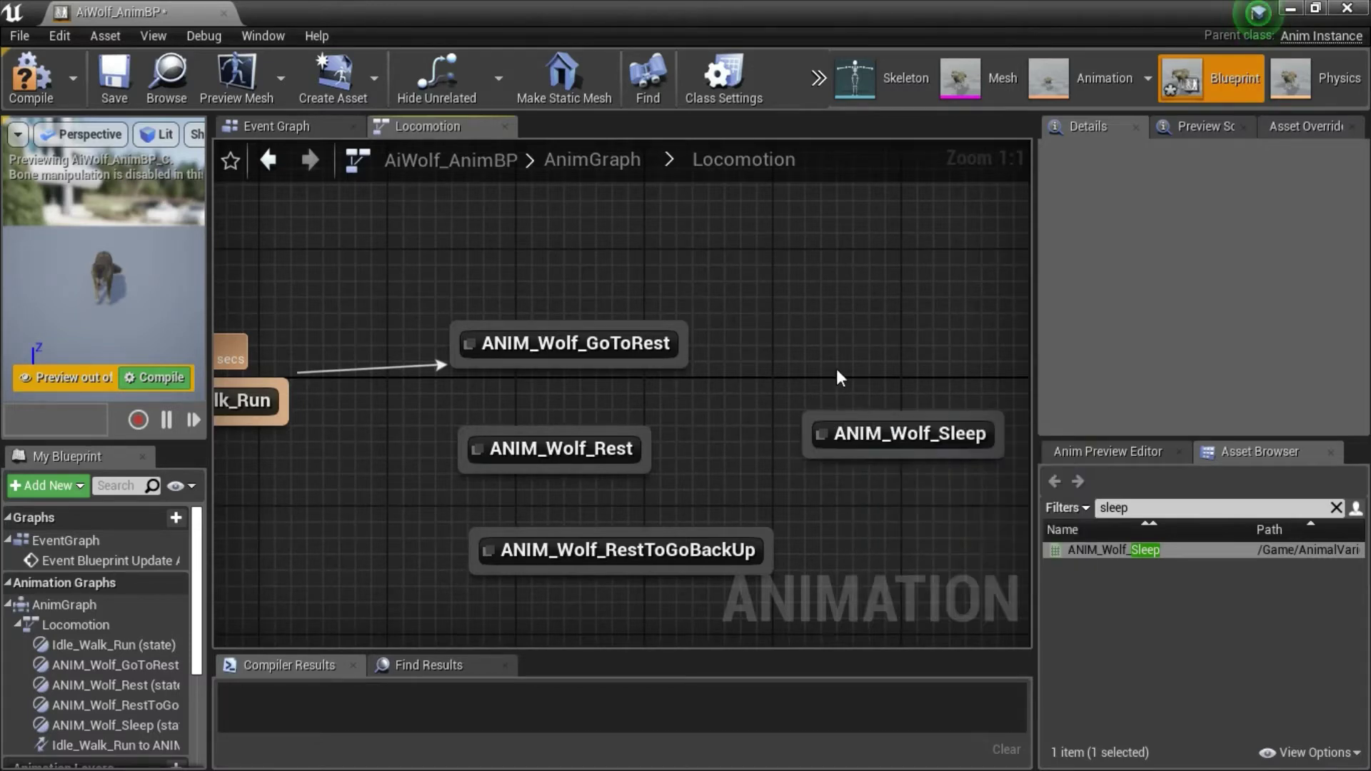
scroll(843, 364, "down", 2)
right_click_drag(844, 361, 692, 356)
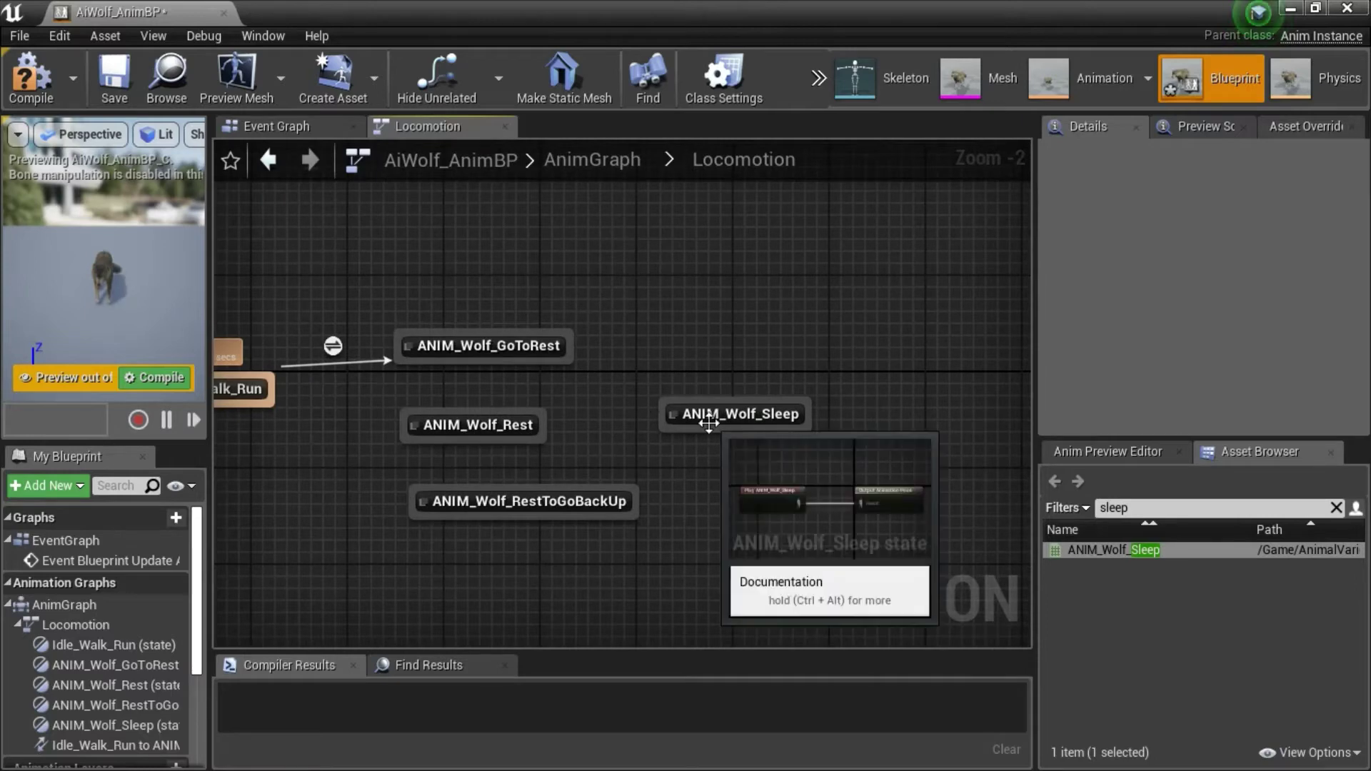
left_click(709, 420)
left_click_drag(709, 420, 914, 418)
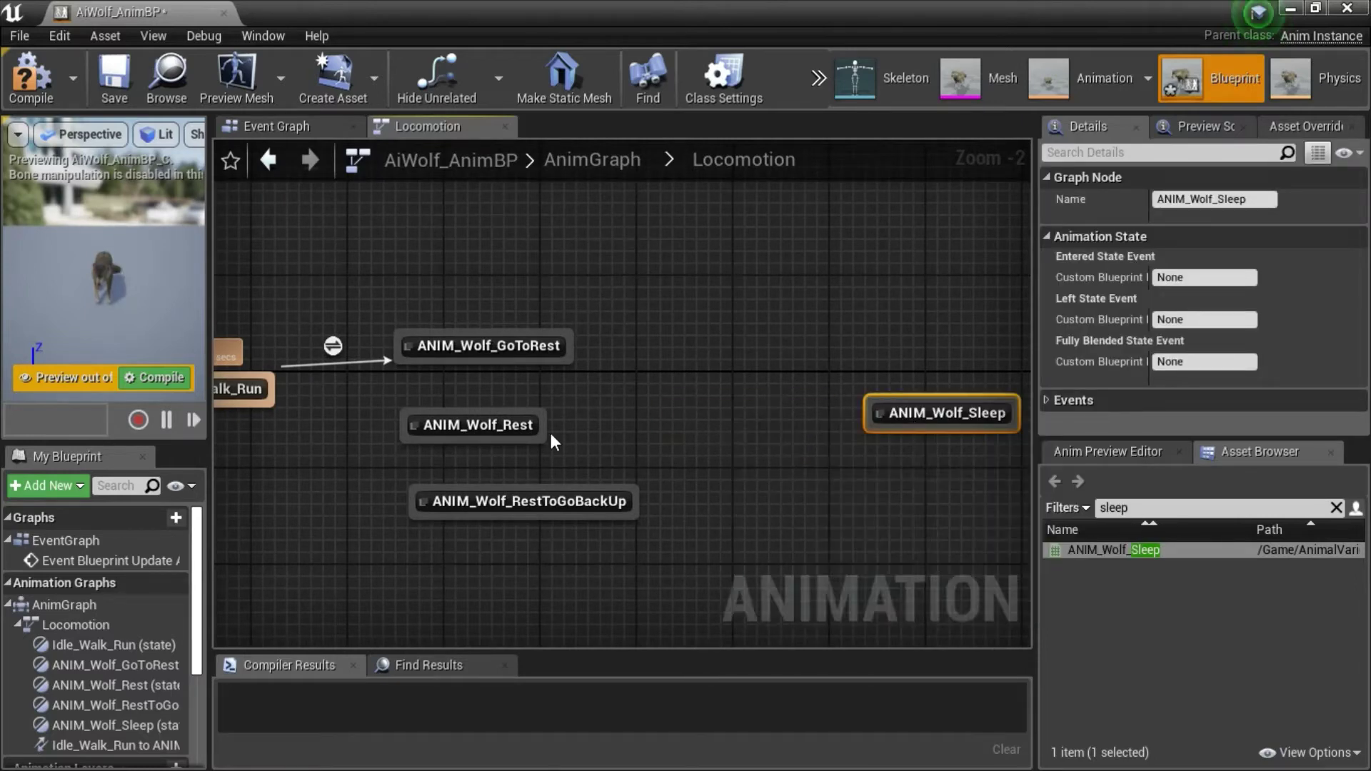
left_click_drag(516, 429, 767, 417)
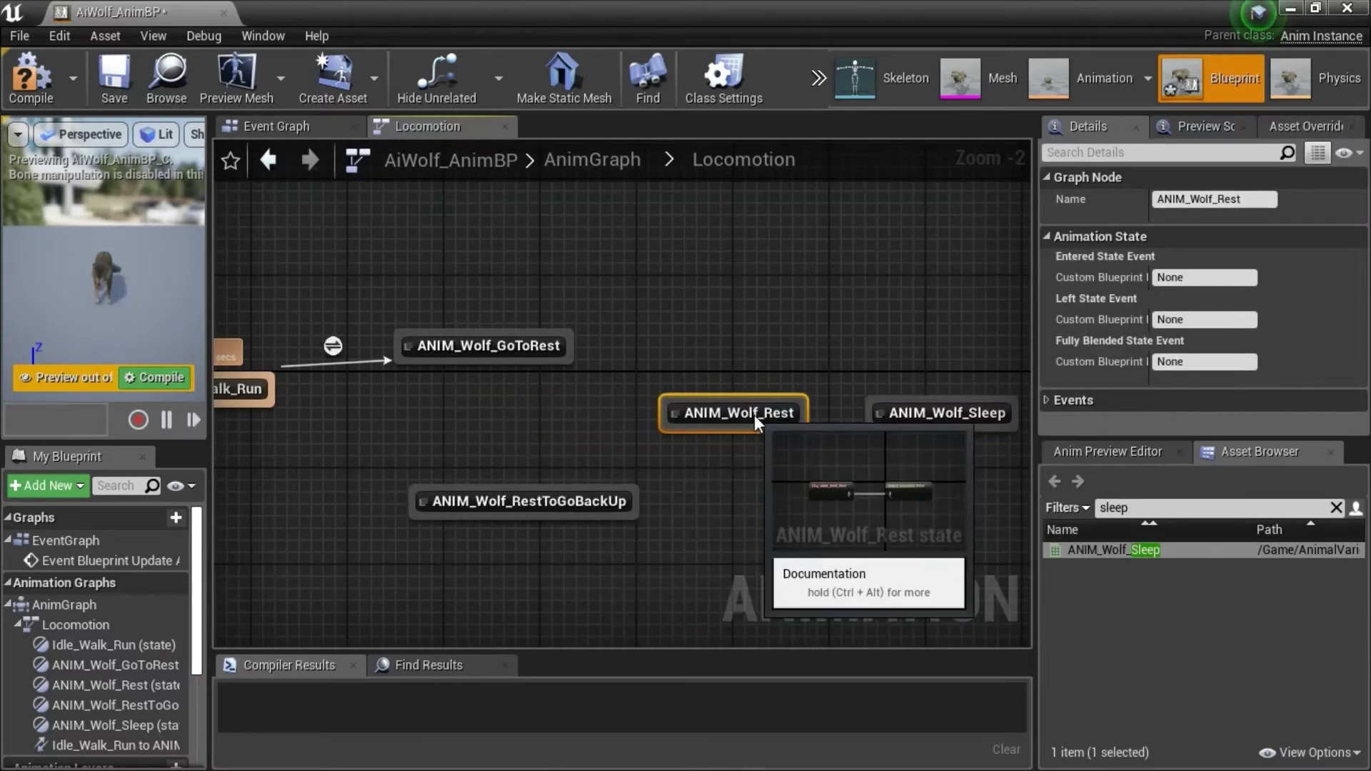
left_click_drag(568, 357, 672, 407)
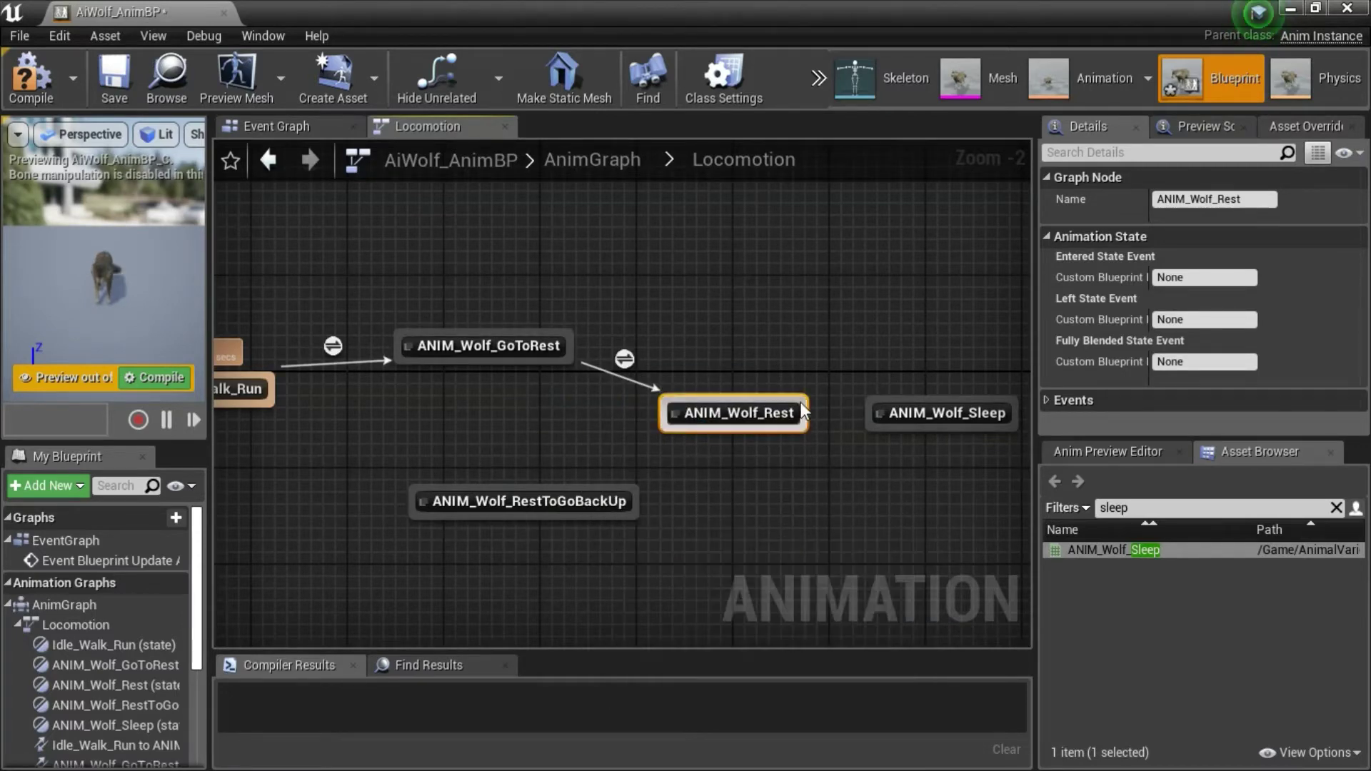
left_click_drag(803, 412, 880, 402)
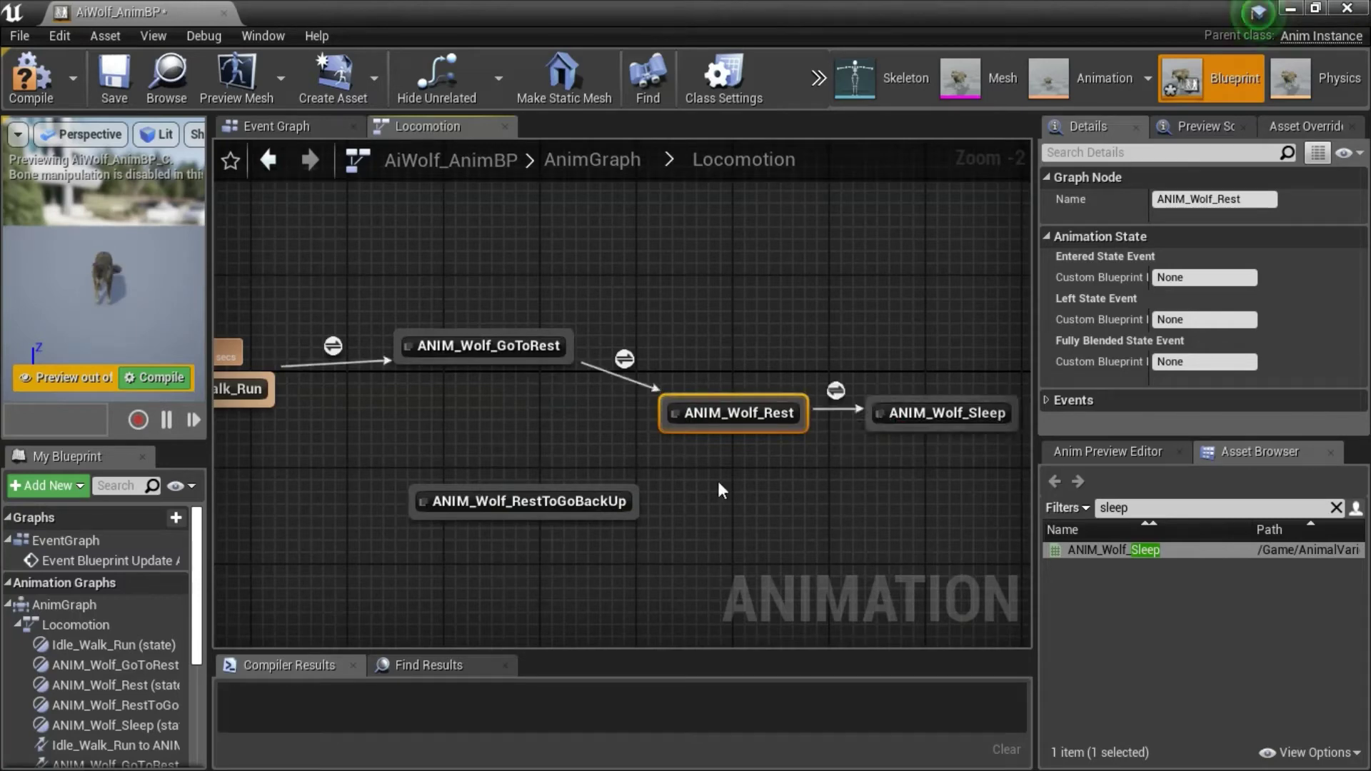
Create return transitions from ANIM_Wolf_Sleep through ANIM_Wolf_Rest and ANIM_Wolf_RestToGoBackUp back to Idle_Walk_Run.
left_click_drag(587, 500, 536, 447)
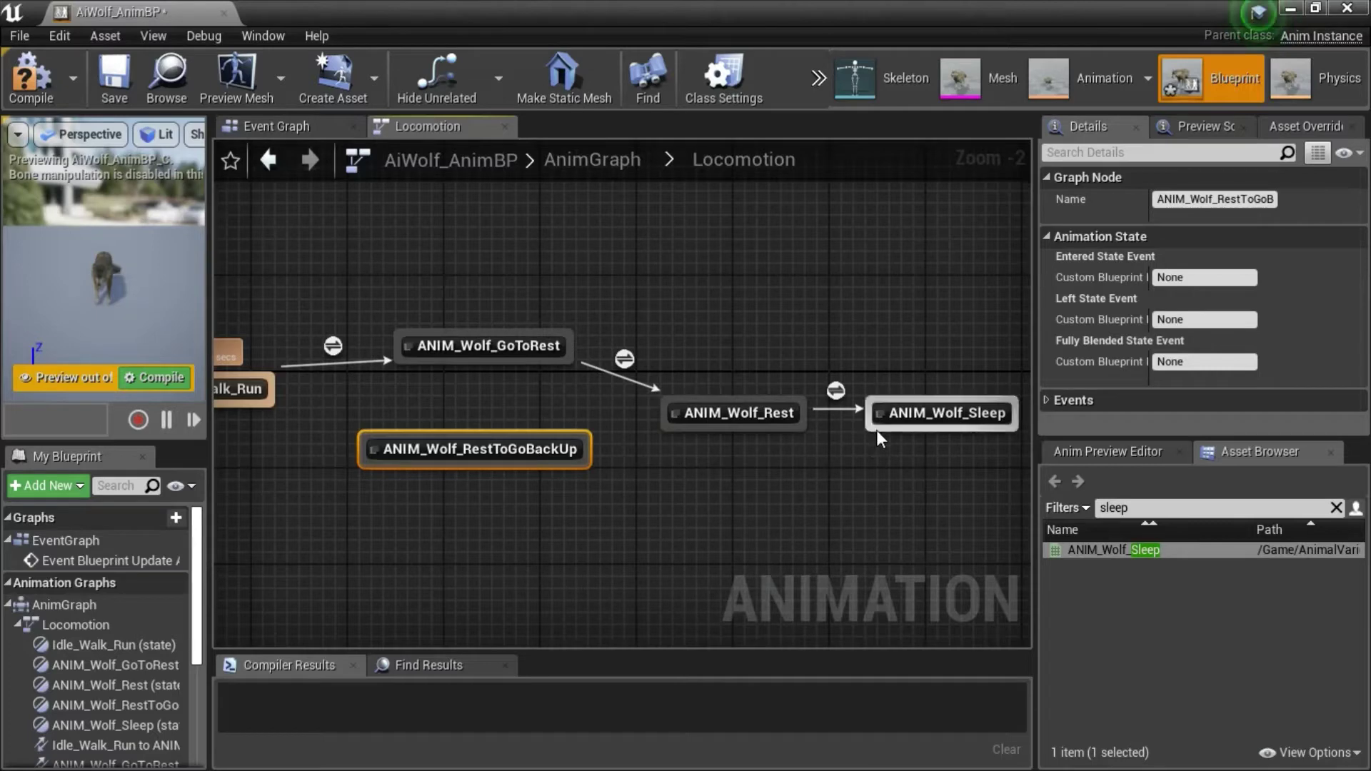
left_click_drag(878, 430, 802, 426)
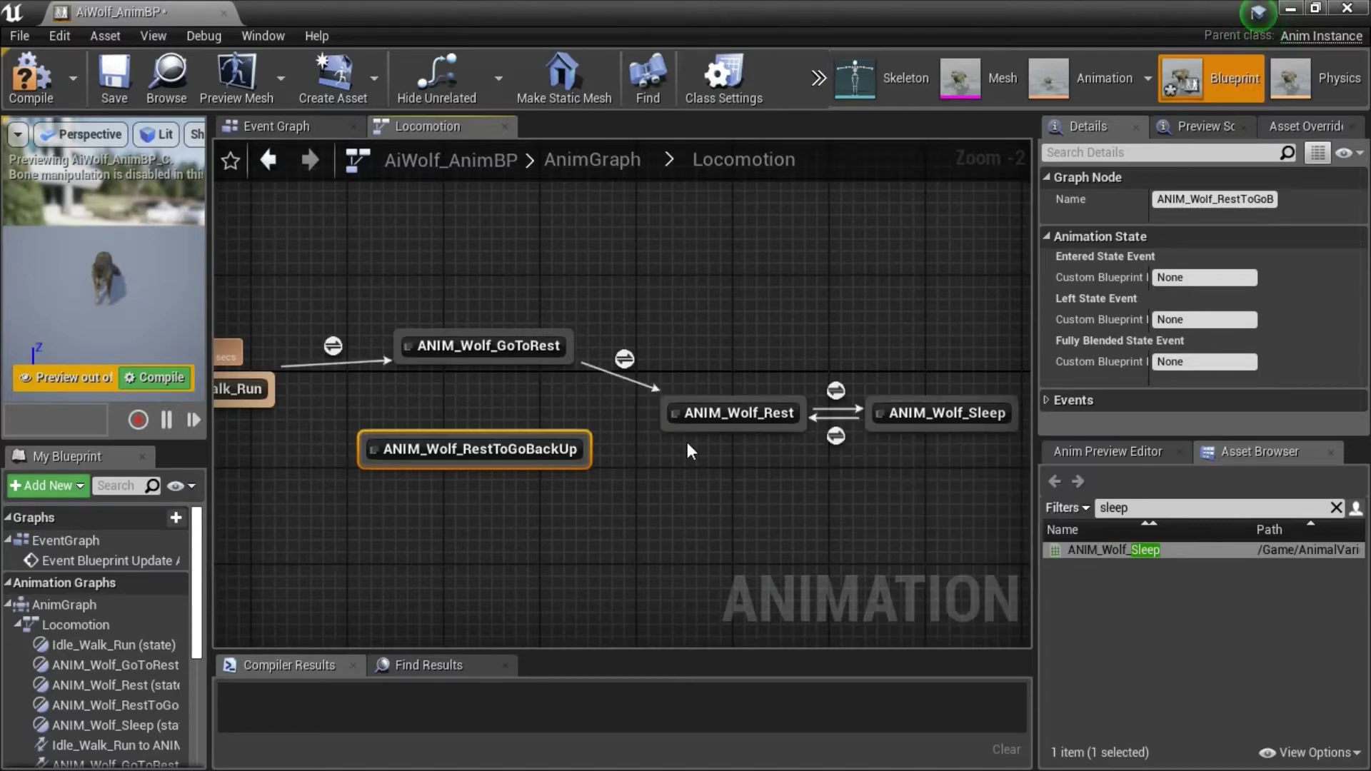
left_click_drag(668, 427, 582, 456)
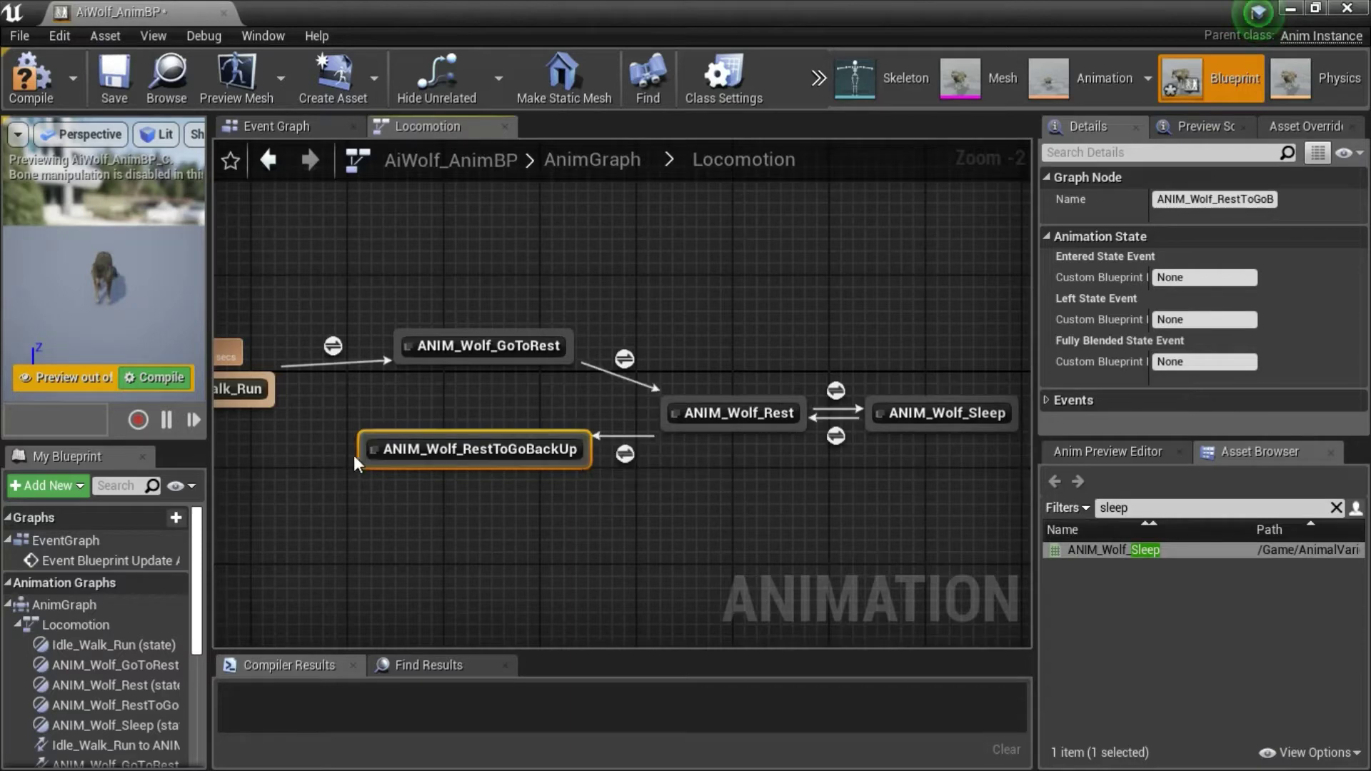
left_click_drag(363, 454, 272, 406)
Straighten the state layout, with GoToRest above RestToGoBackUp and the Rest and Sleep states level with Idle_Walk_Run.
left_click(543, 349)
left_click_drag(544, 351, 530, 361)
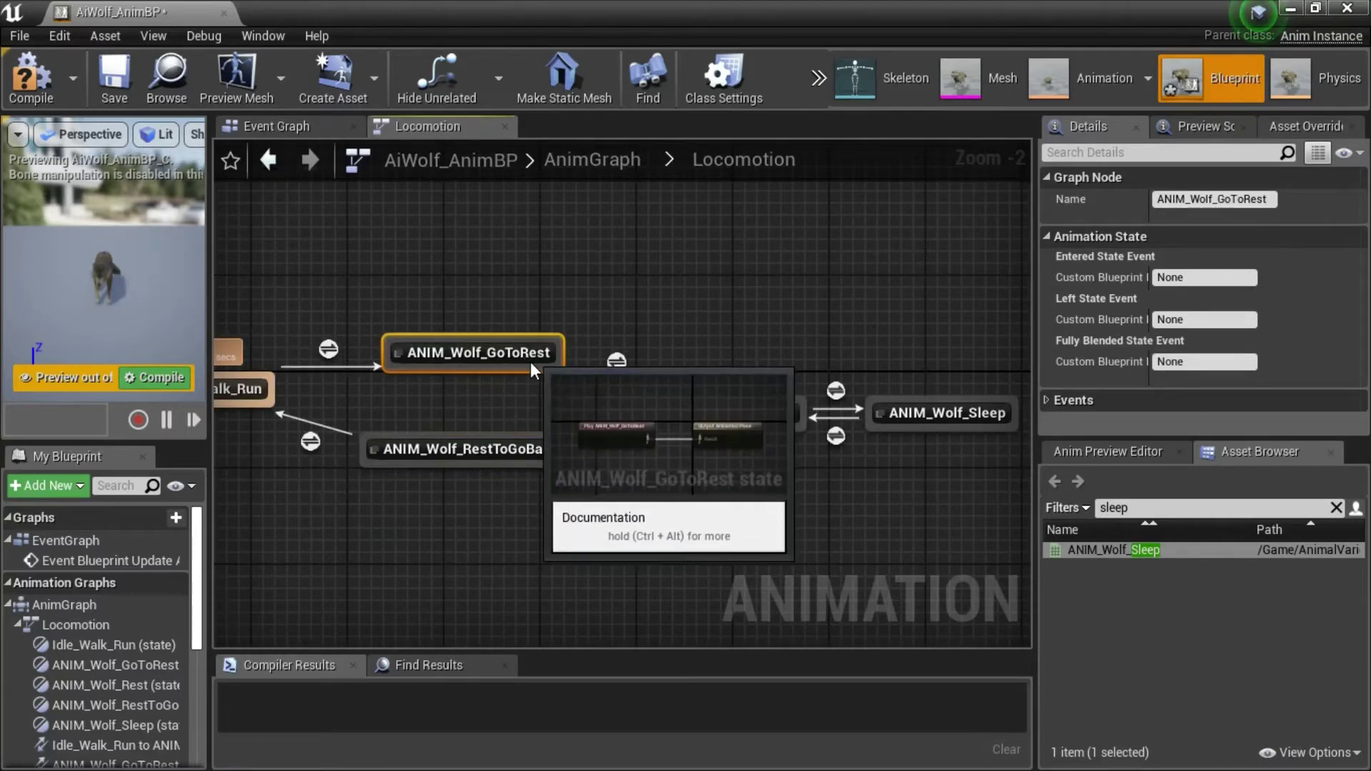
left_click_drag(537, 452, 527, 420)
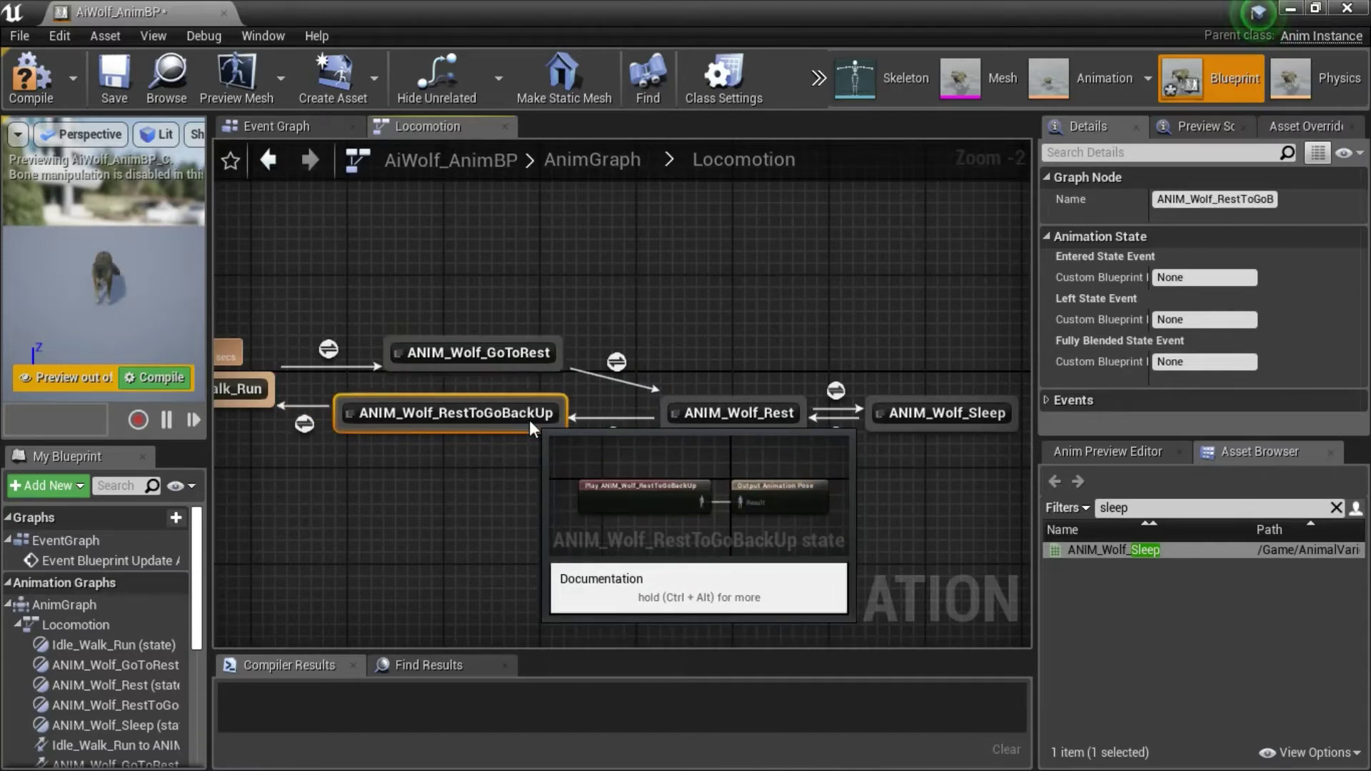
left_click(746, 415)
left_click_drag(746, 420, 721, 395)
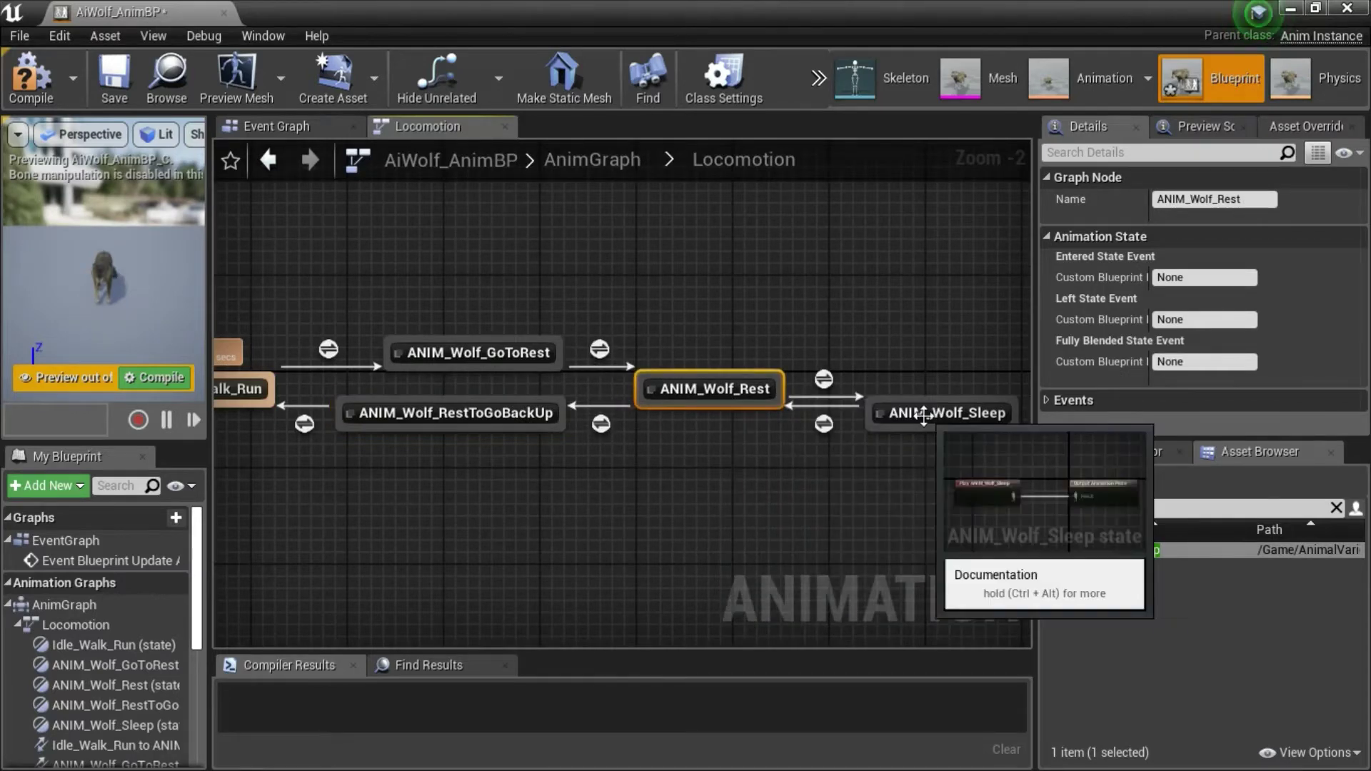
left_click_drag(936, 417, 924, 391)
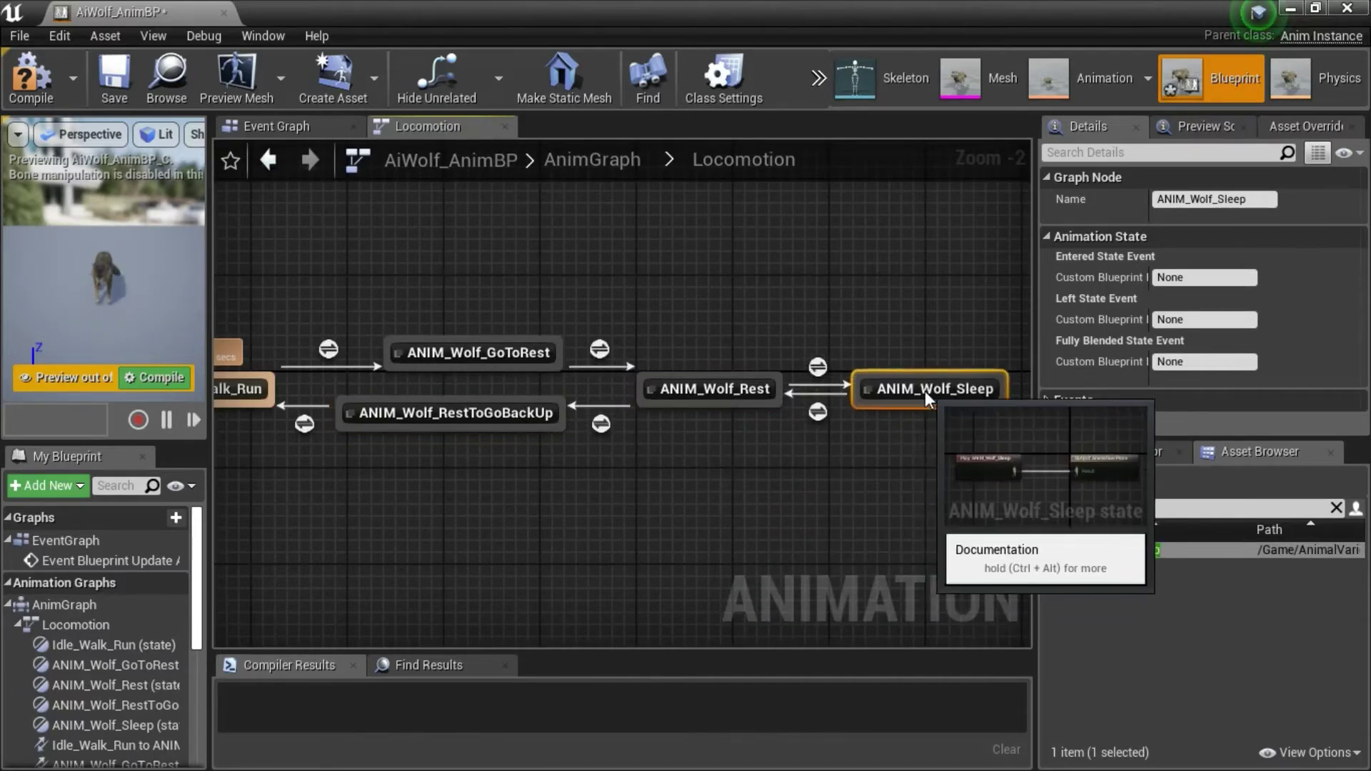
Disable Loop Animation on the play node inside the ANIM_Wolf_GoToRest state, and return to the Locomotion graph.
right_click_drag(529, 517, 593, 516)
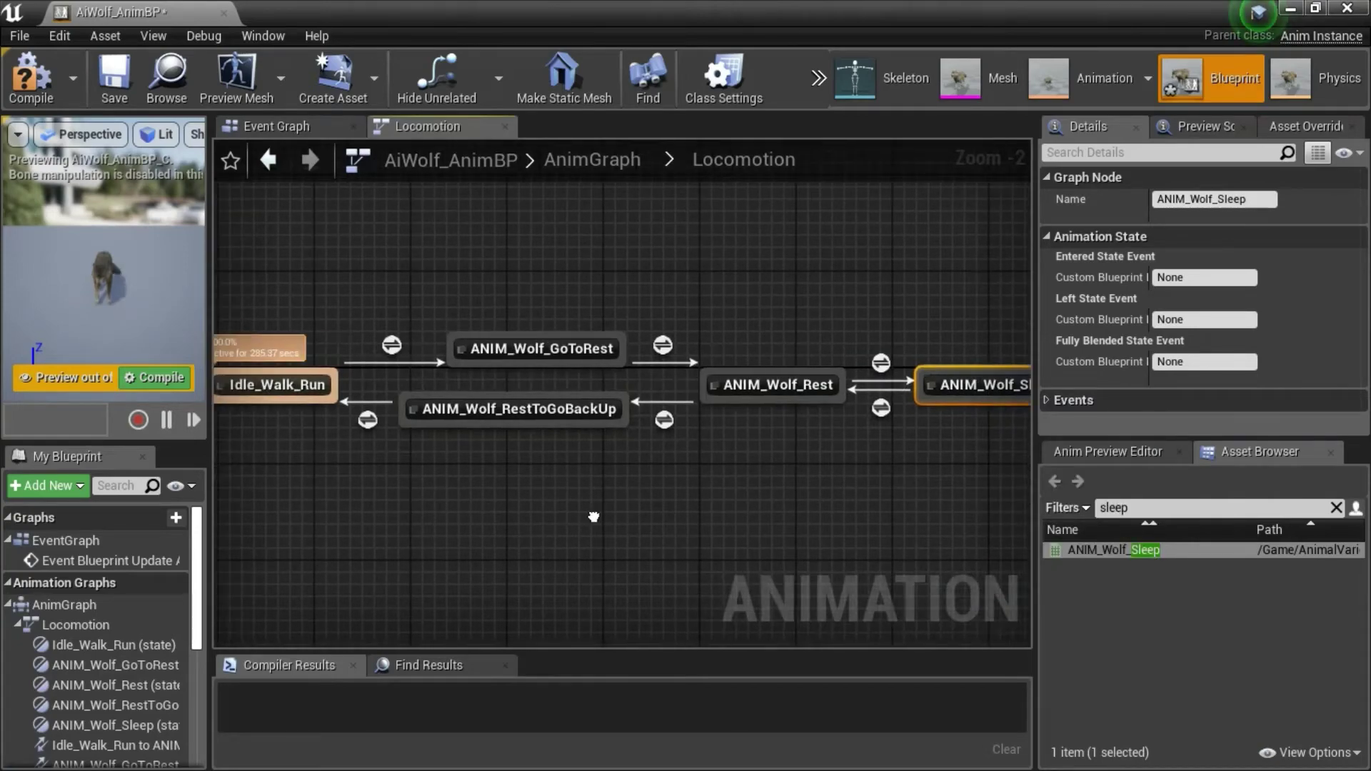
scroll(594, 516, "down", 1)
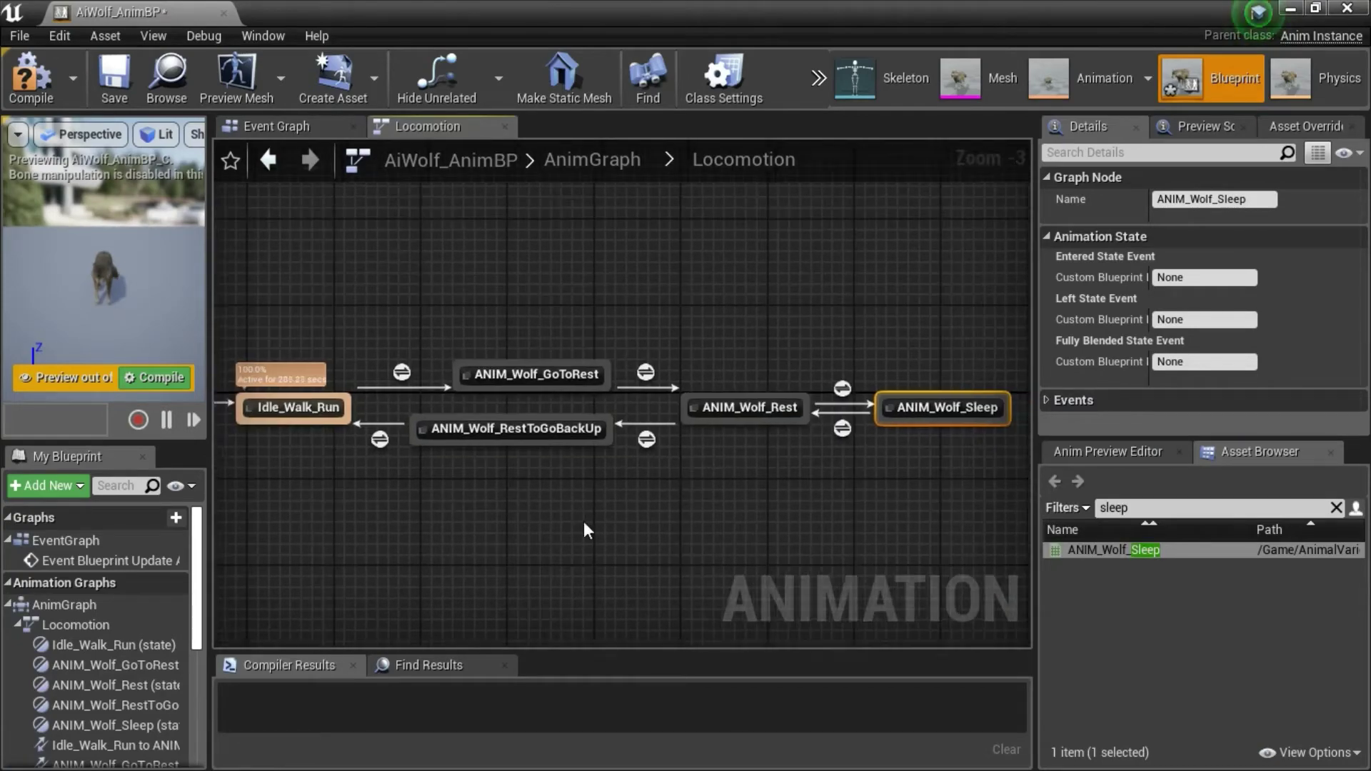
scroll(578, 503, "up", 3)
right_click_drag(576, 500, 619, 559)
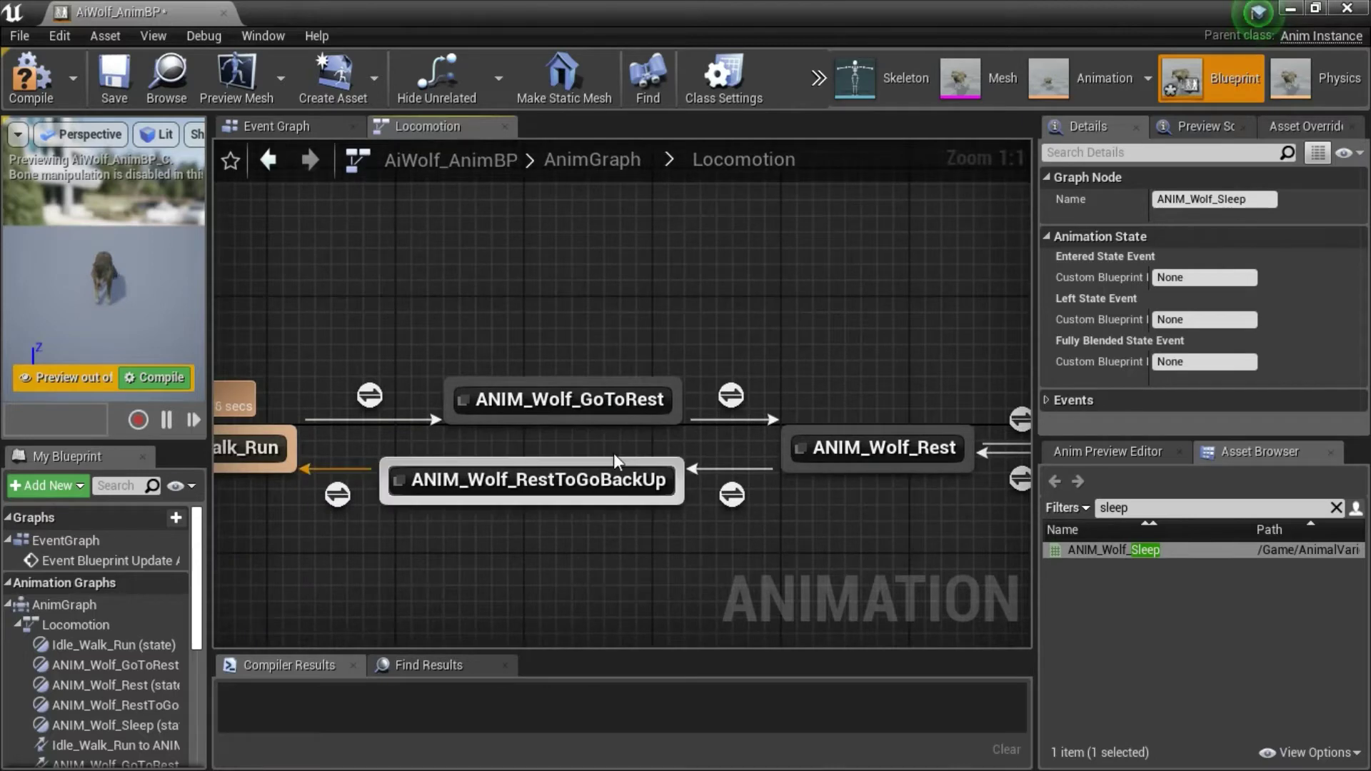
left_click(605, 399)
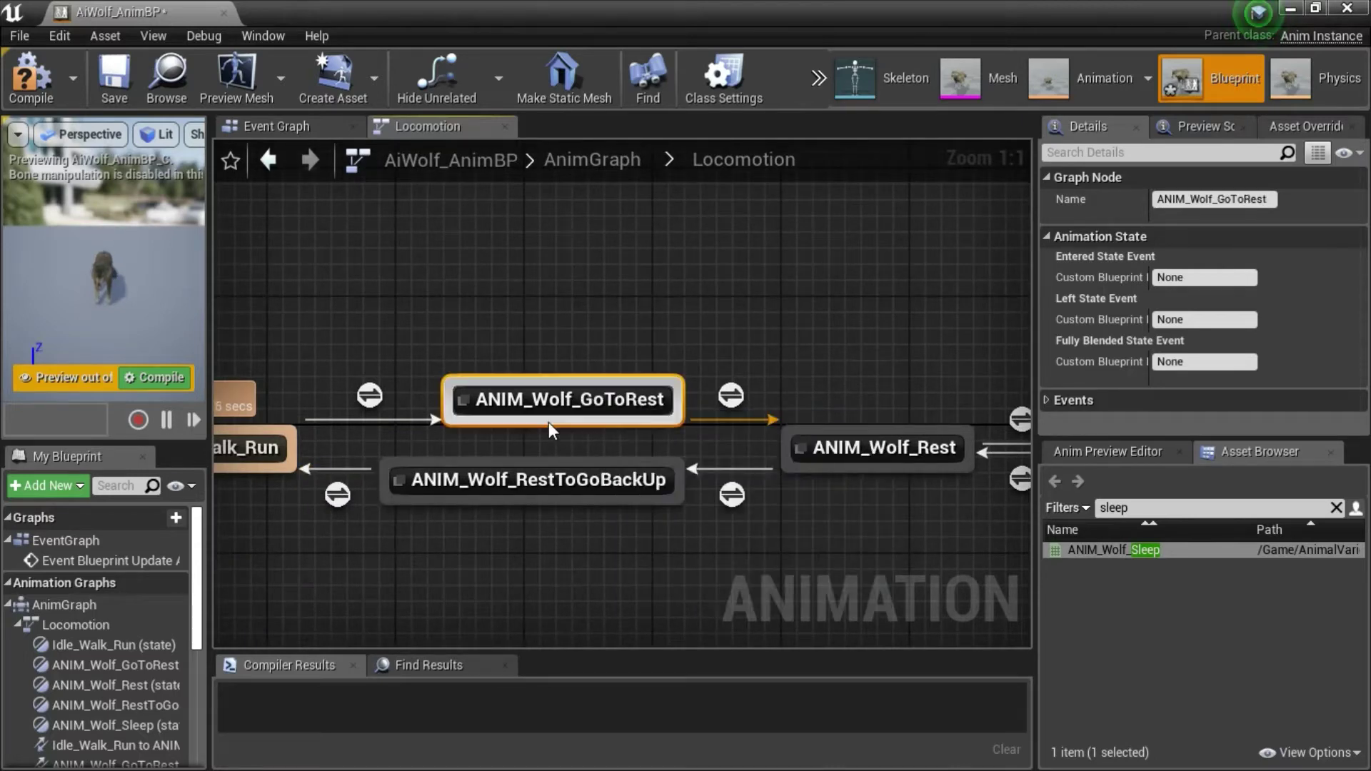
double_click(622, 404)
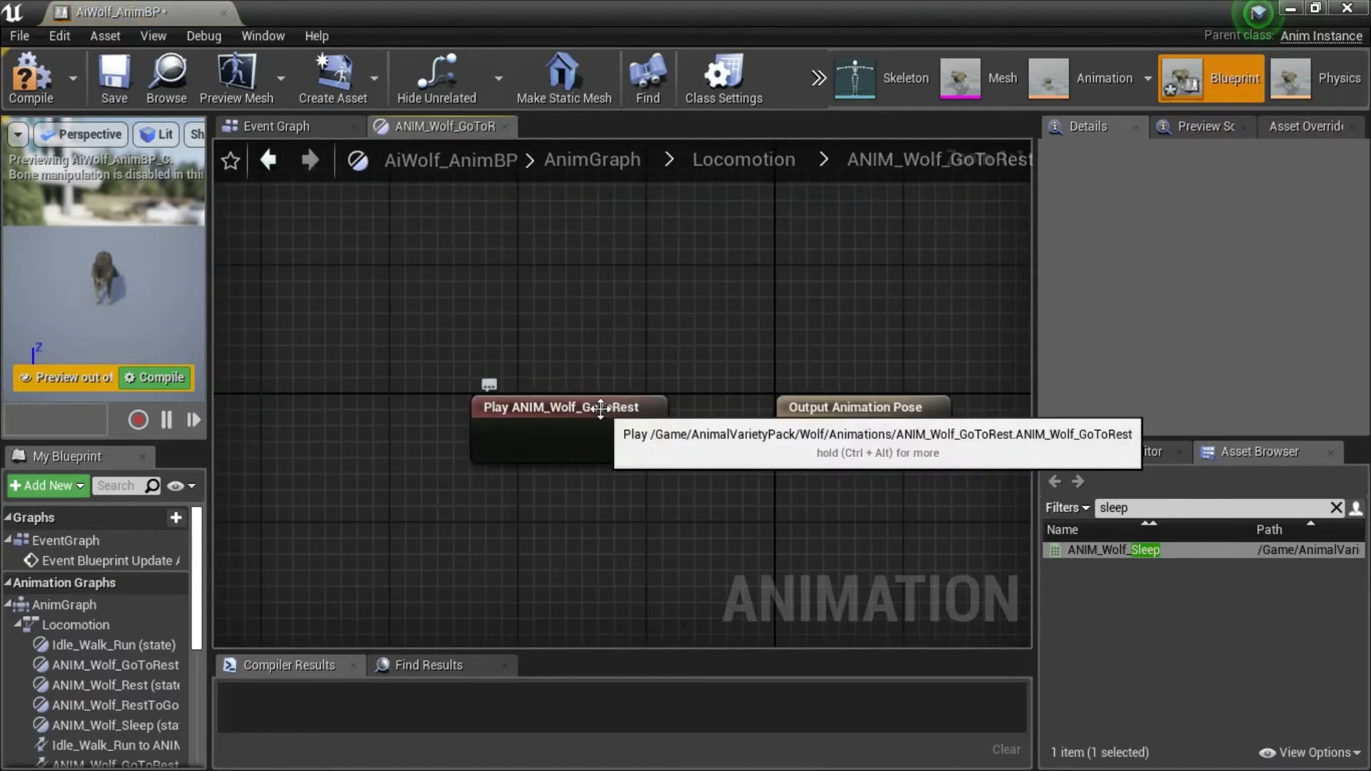
left_click(593, 408)
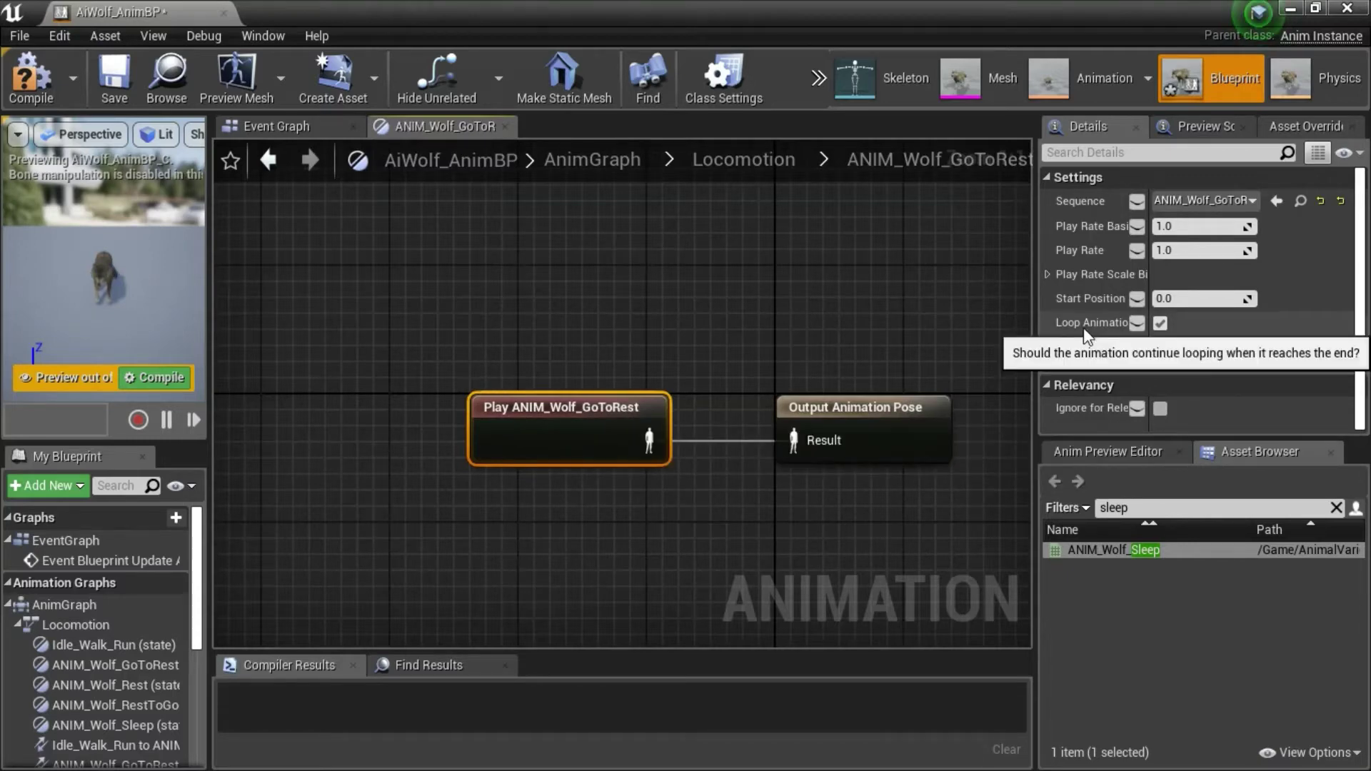
left_click(1159, 323)
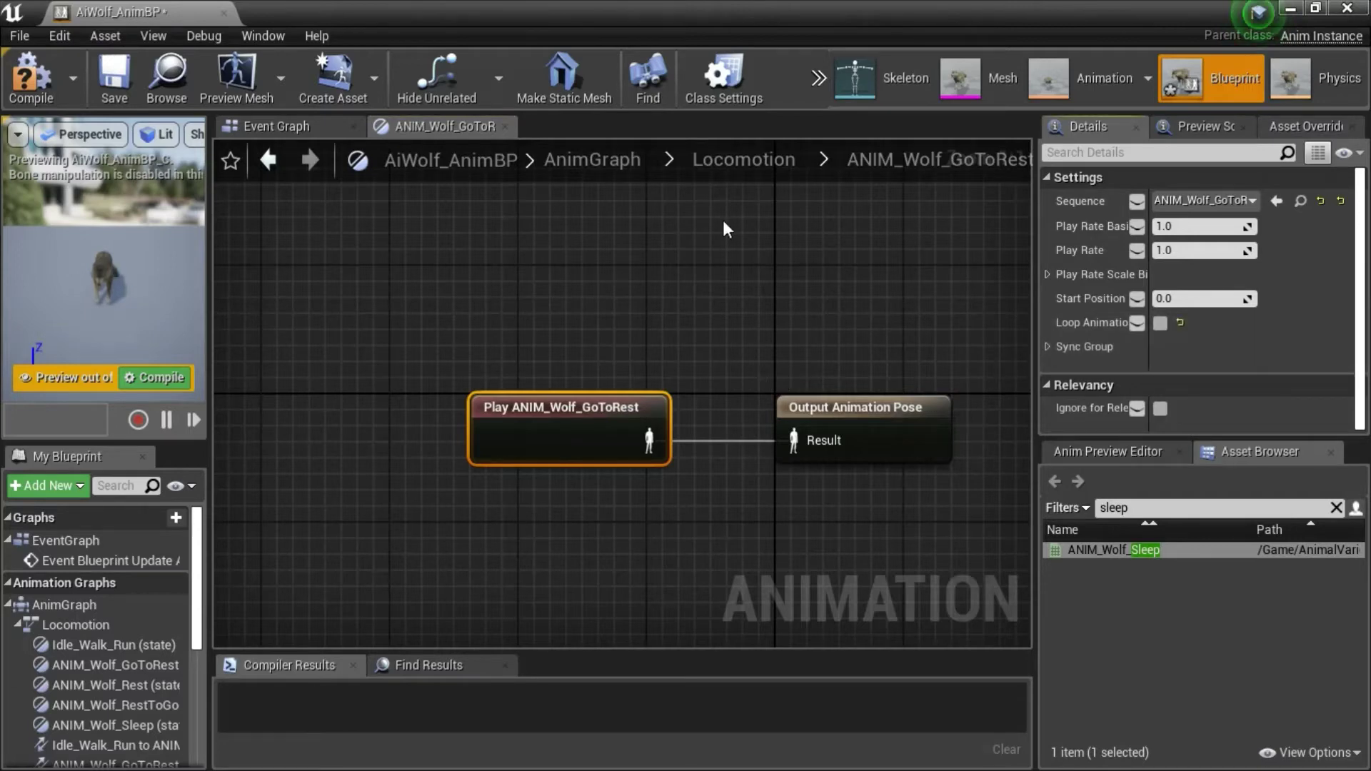
left_click(756, 160)
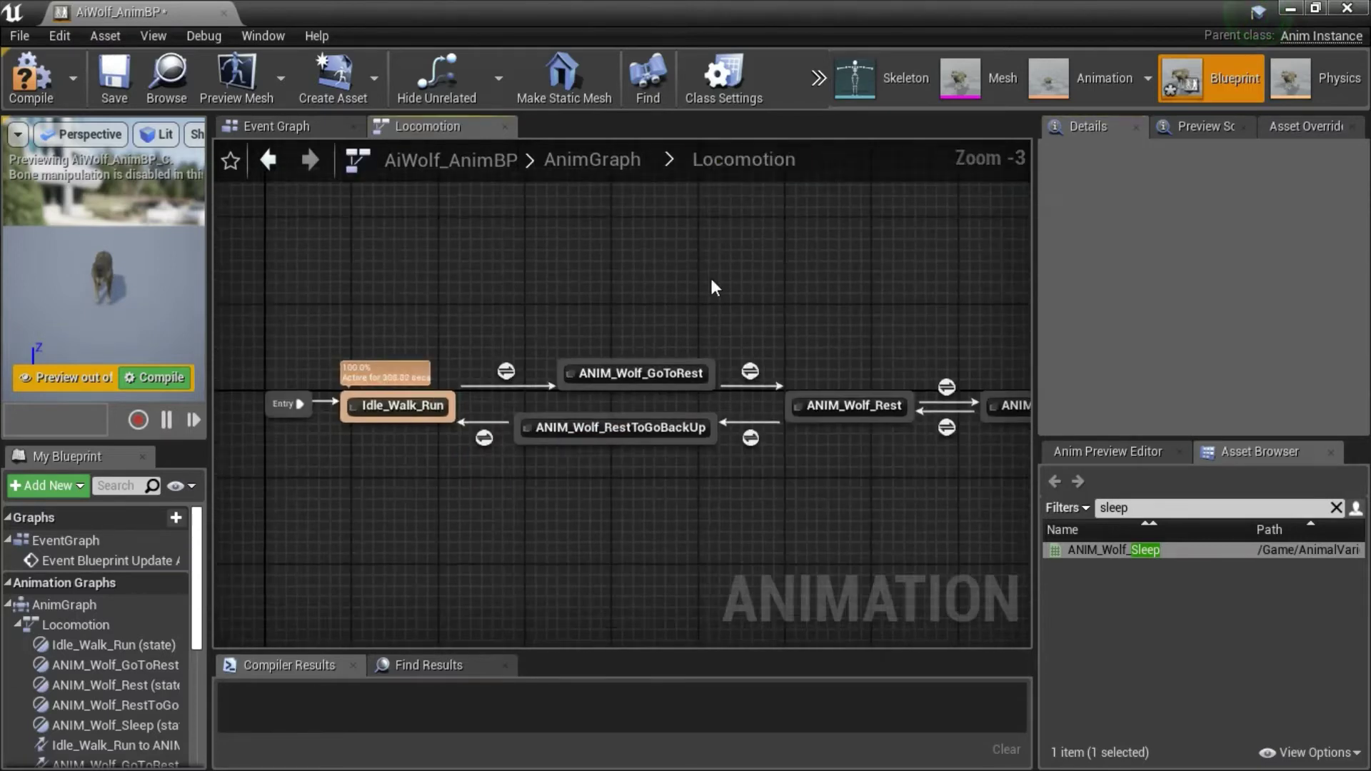
Disable Loop Animation on the play node inside the ANIM_Wolf_RestToGoBackUp state, and return to the Locomotion graph.
double_click(665, 428)
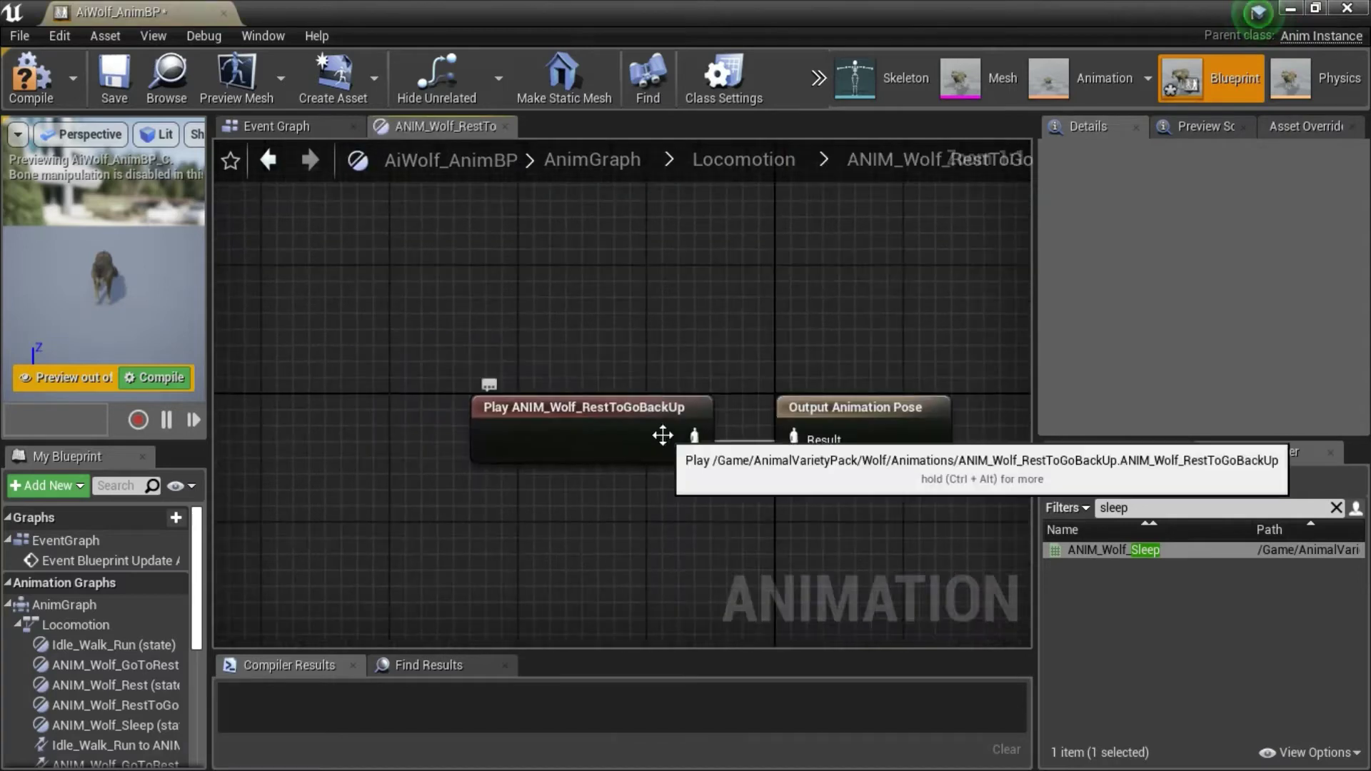
left_click(686, 420)
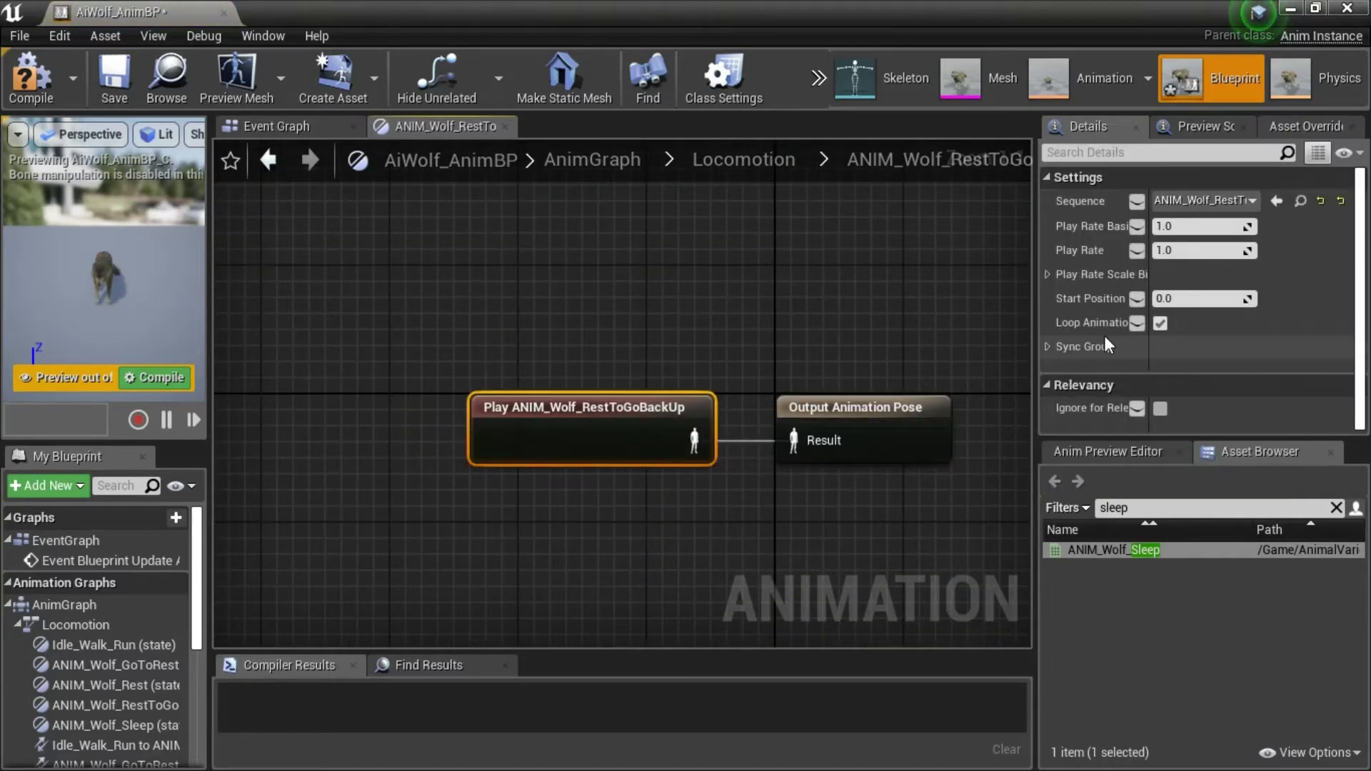
left_click(1159, 324)
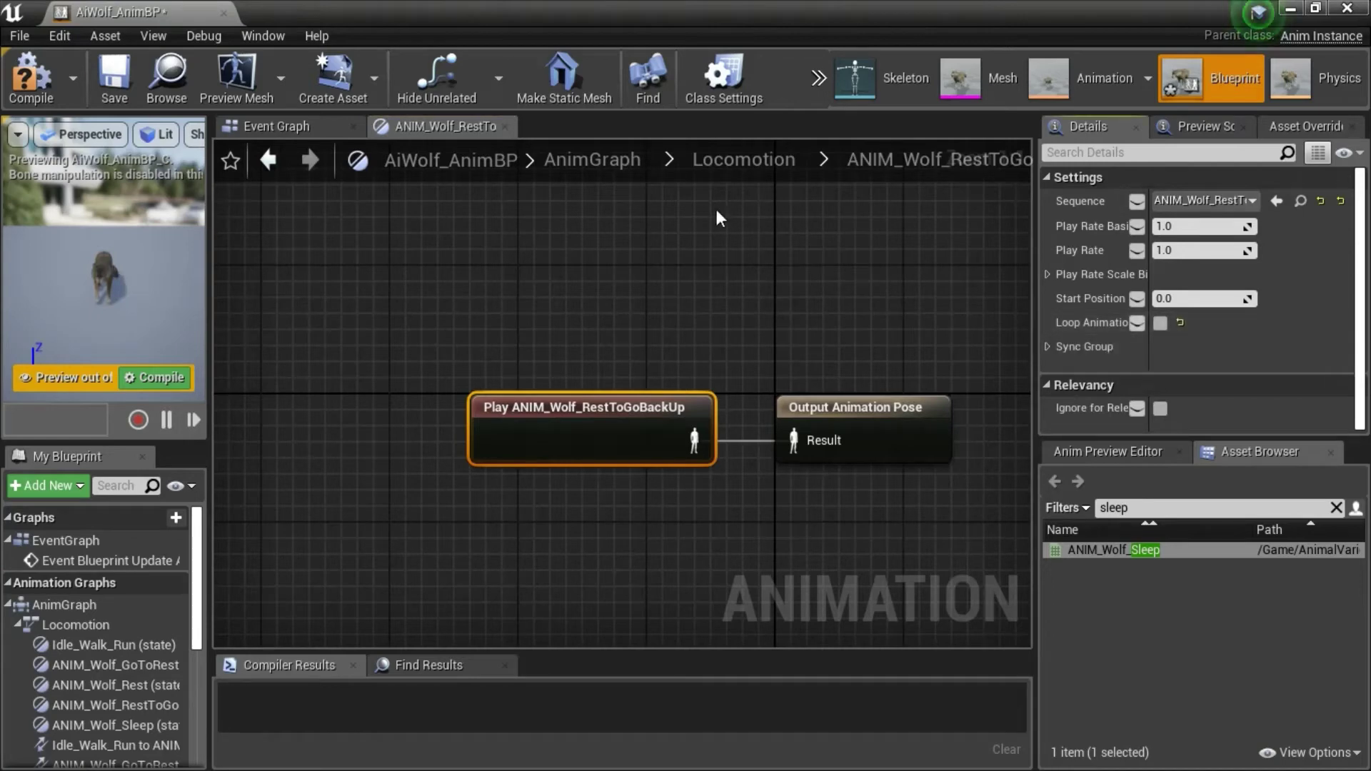
left_click(746, 160)
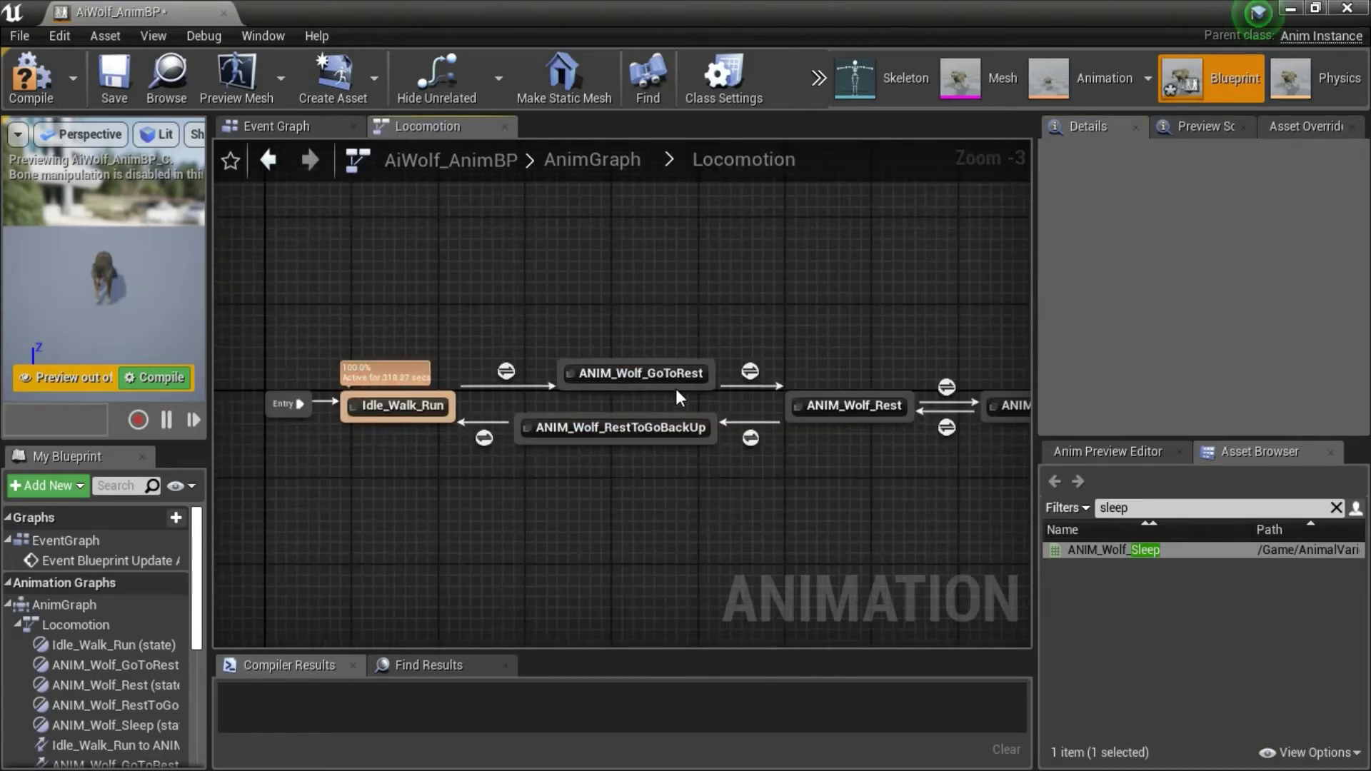
Examine the Locomotion state machine's states and transitions between Idle_Walk_Run and ANIM_Wolf_Sleep.
scroll(721, 325, "down", 1)
scroll(722, 322, "up", 1)
scroll(722, 323, "down", 1)
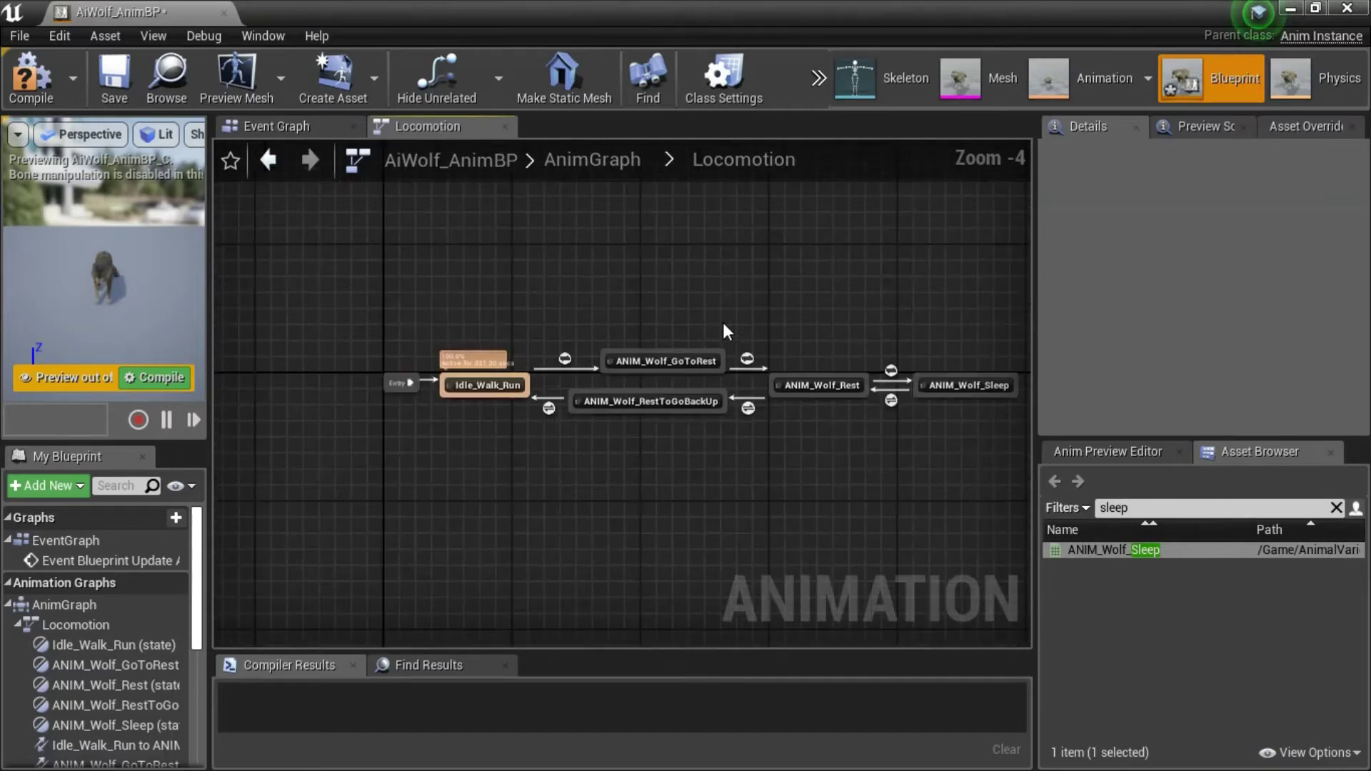
scroll(724, 325, "up", 4)
right_click_drag(628, 328, 940, 293)
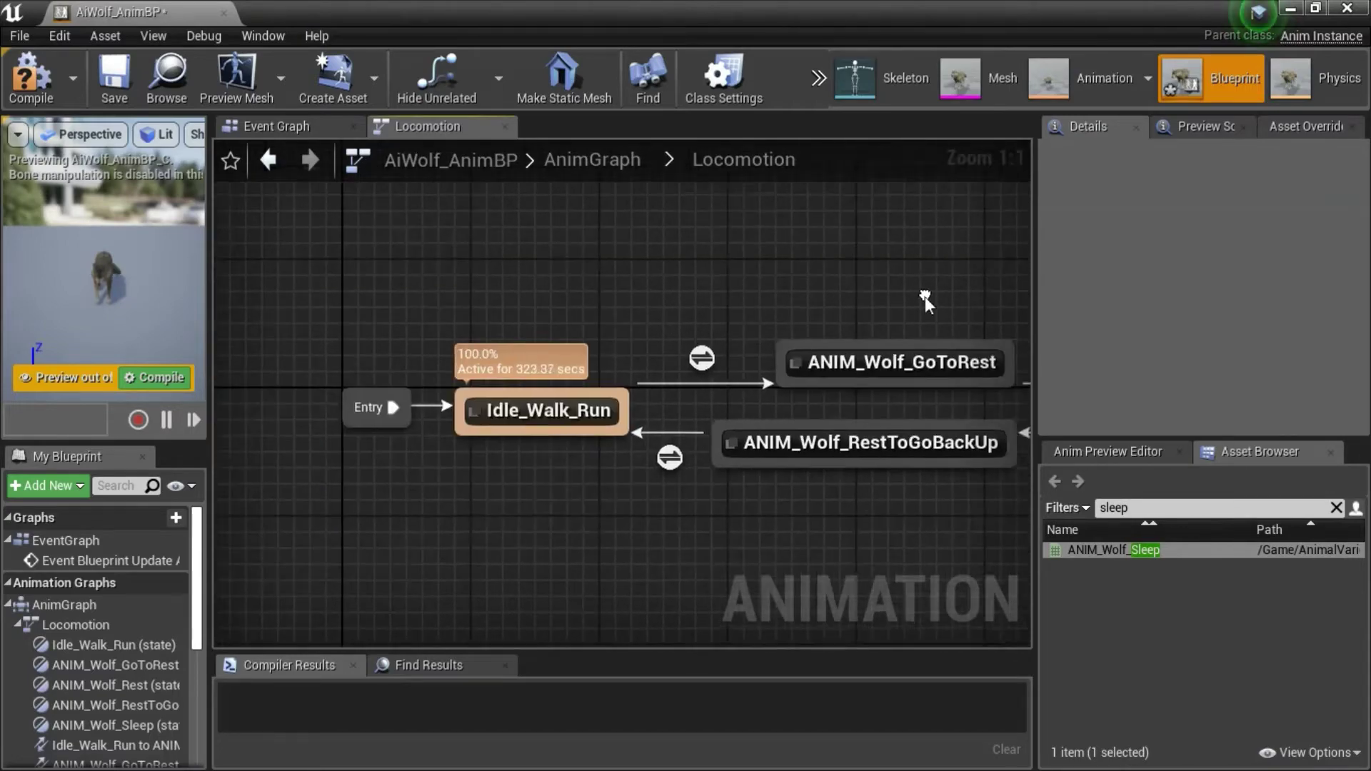
right_click_drag(966, 512, 700, 518)
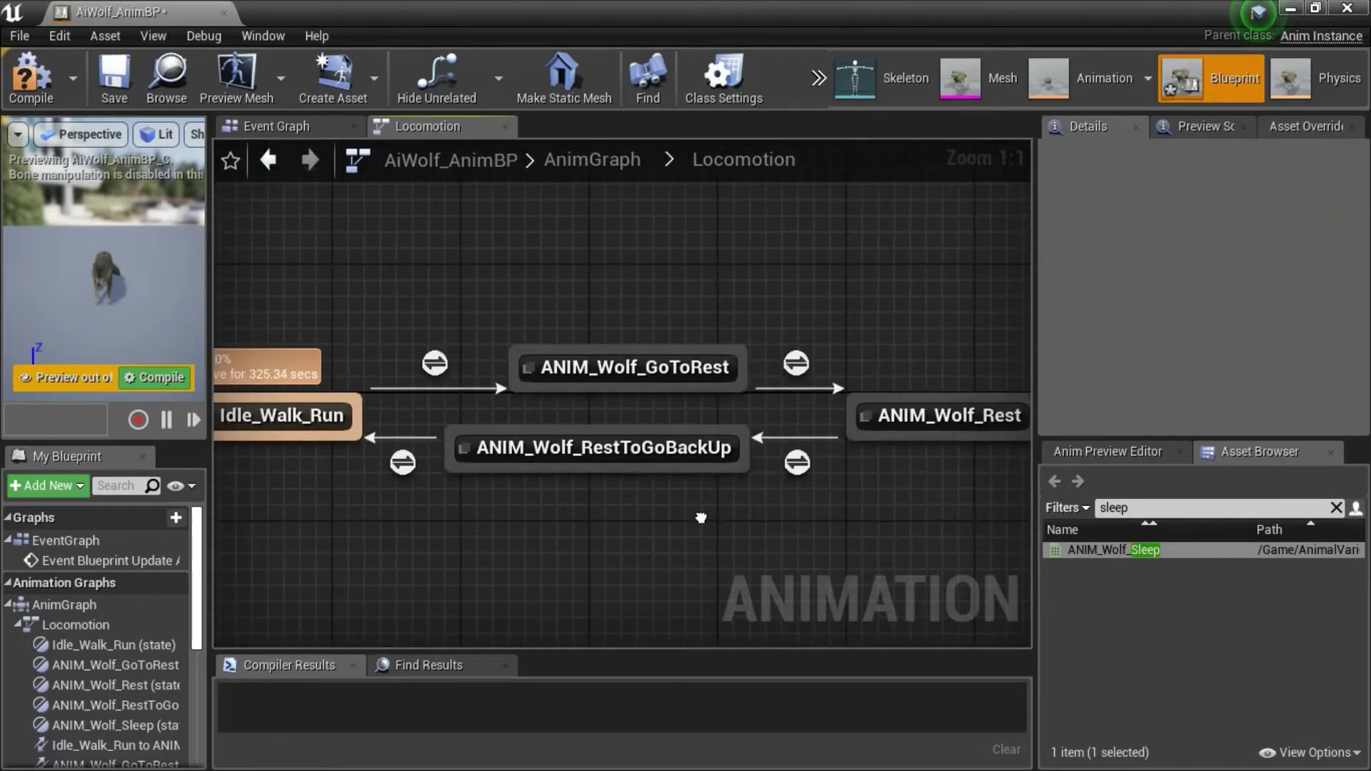
right_click_drag(966, 524, 664, 499)
scroll(539, 512, "down", 3)
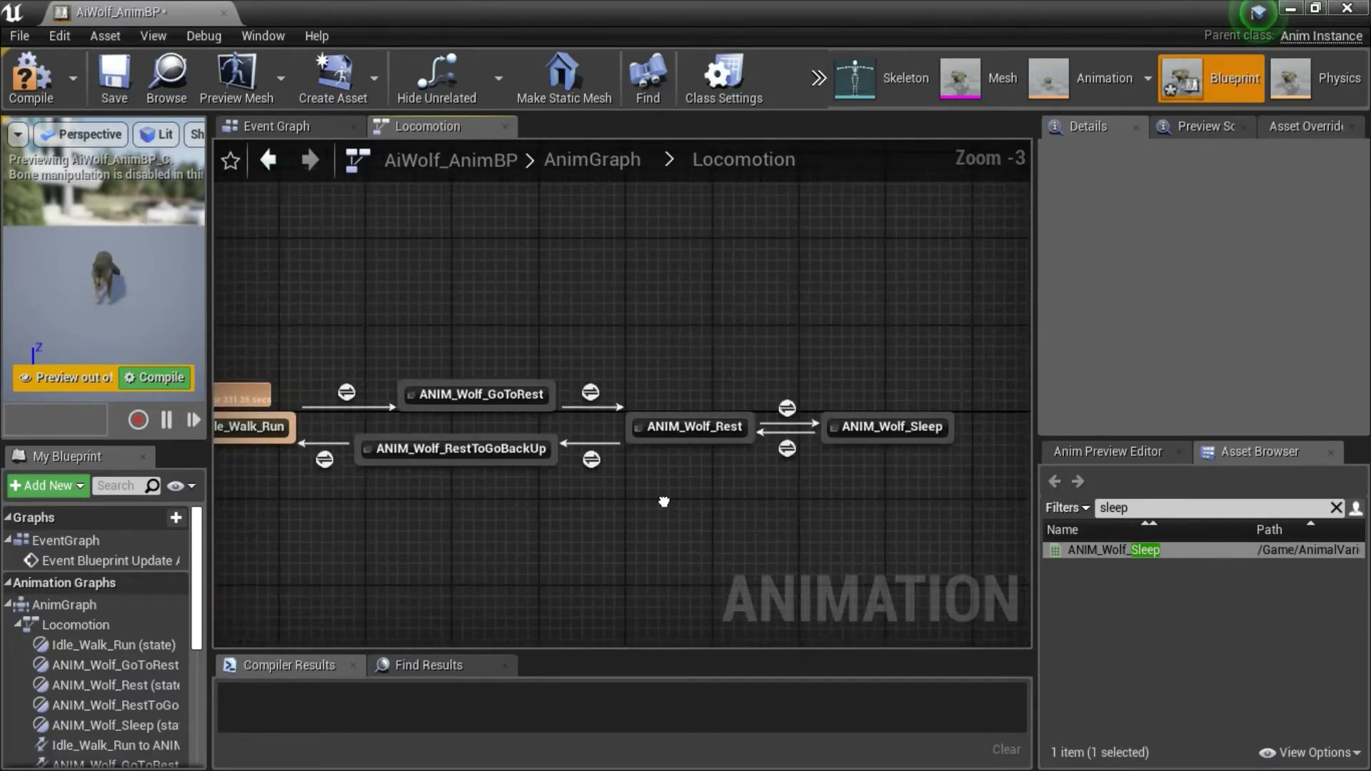
scroll(731, 481, "down", 1)
scroll(737, 493, "down", 1)
scroll(735, 488, "up", 1)
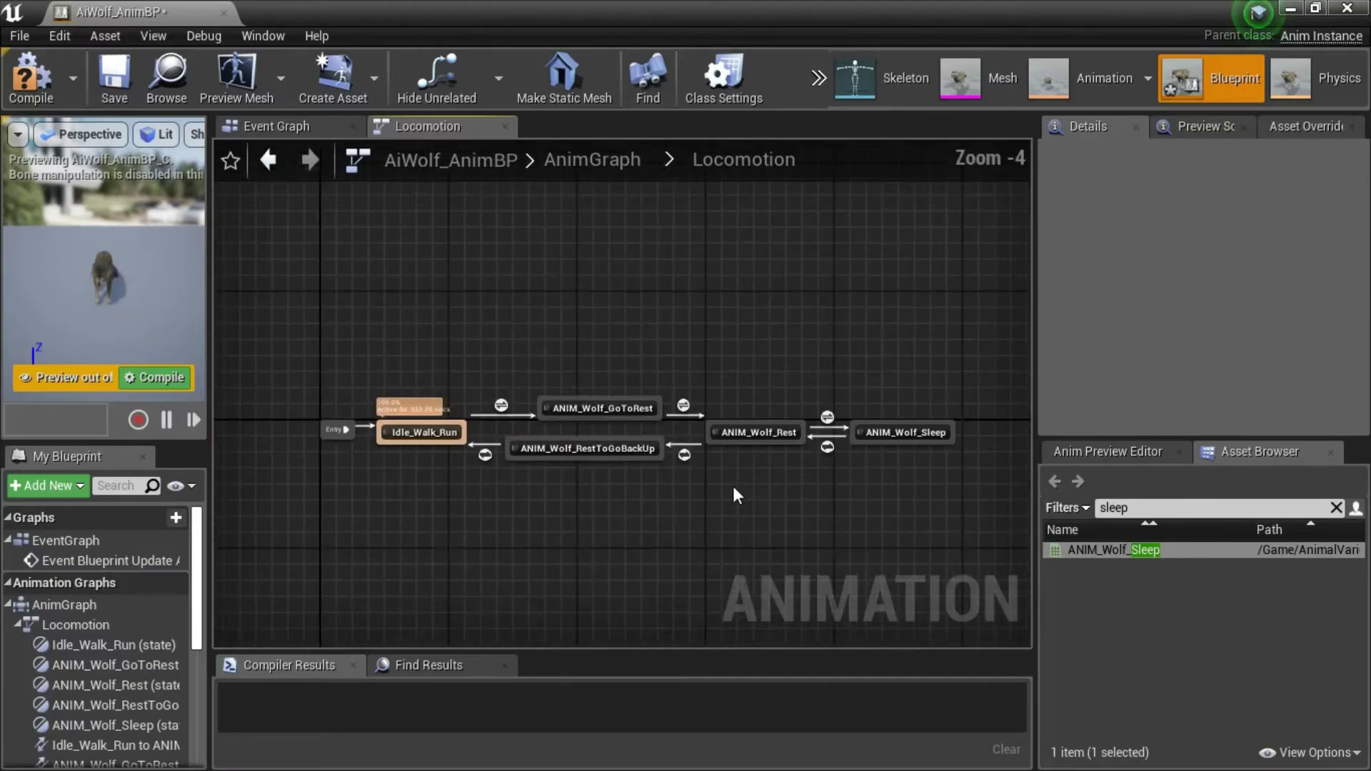
scroll(735, 489, "up", 1)
scroll(731, 482, "down", 1)
right_click_drag(731, 482, 708, 471)
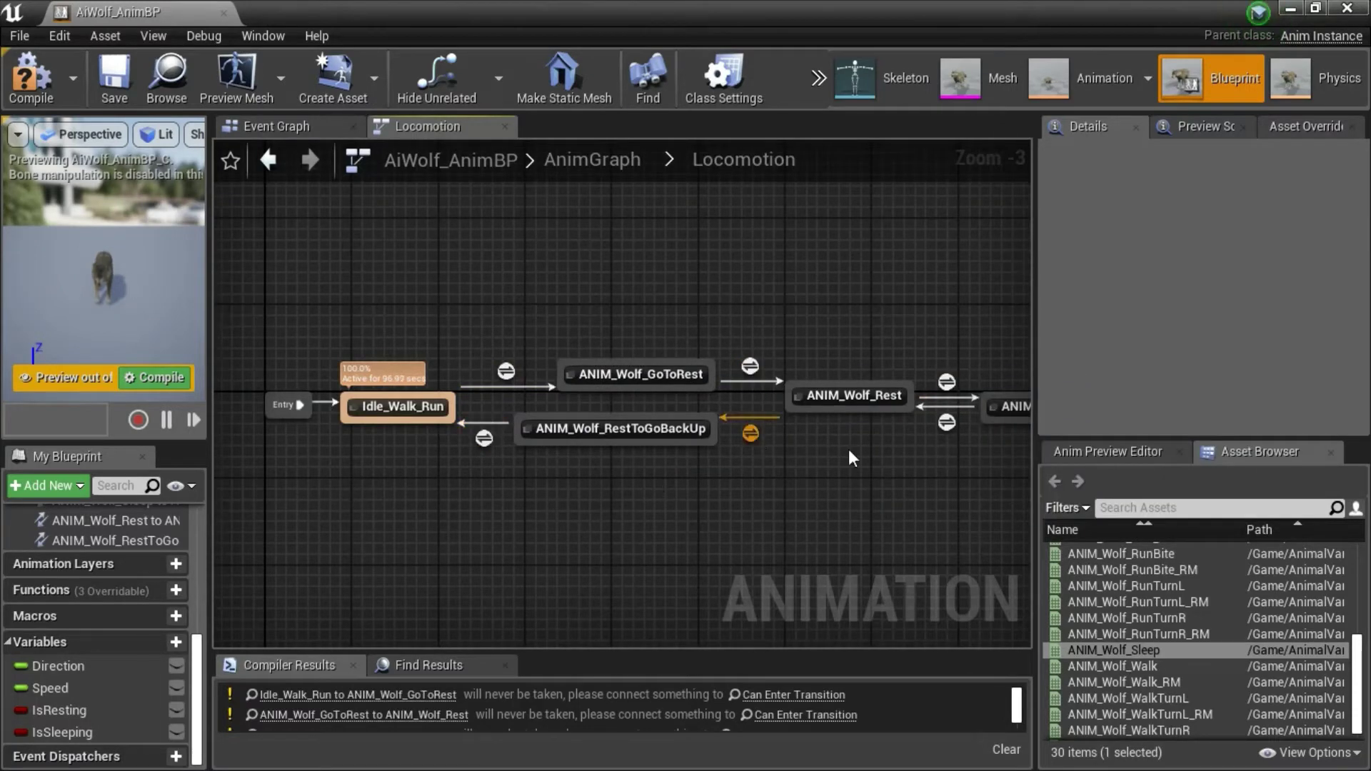
Make IsResting the condition for the Idle_Walk_Run to ANIM_Wolf_GoToRest transition, save, and return to the Locomotion graph.
left_click(547, 417)
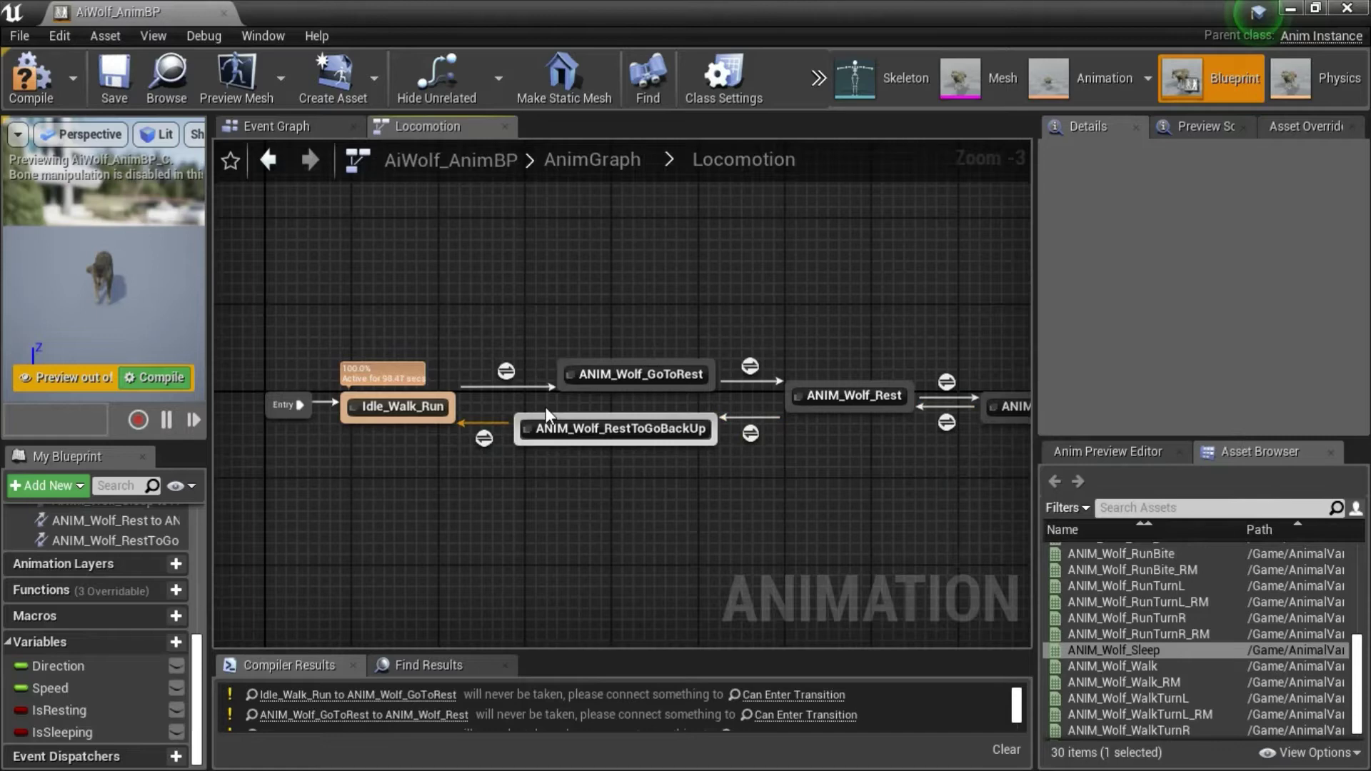
double_click(506, 371)
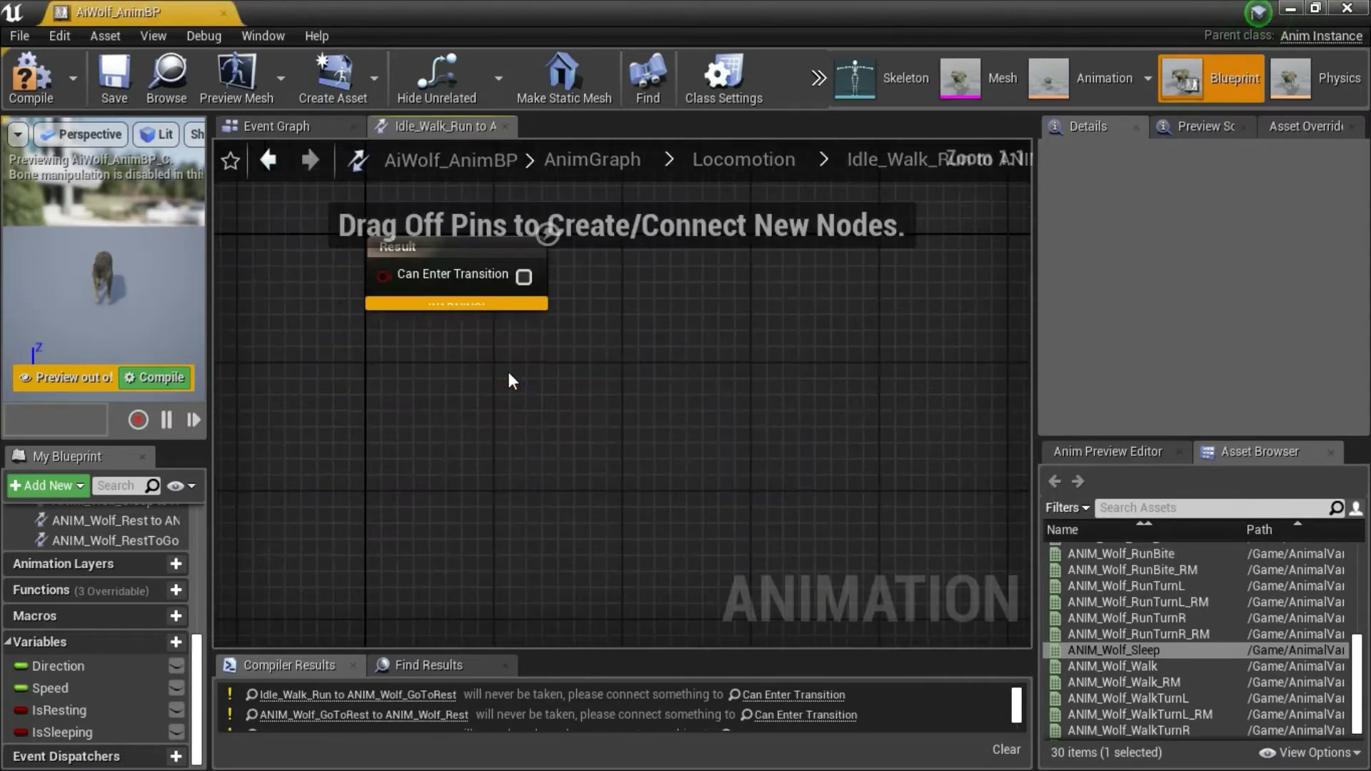
left_click(59, 711)
left_click_drag(58, 712, 439, 428)
left_click(456, 448)
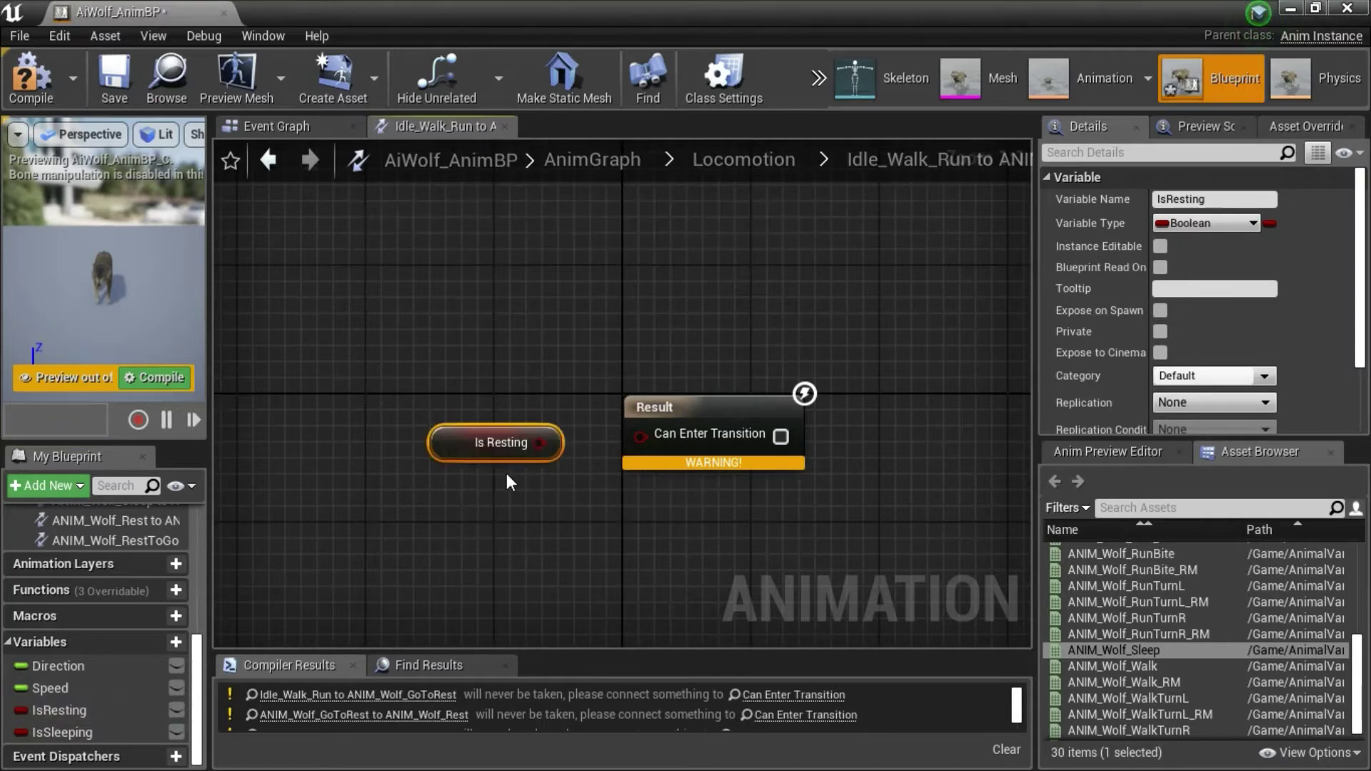
left_click_drag(539, 443, 640, 437)
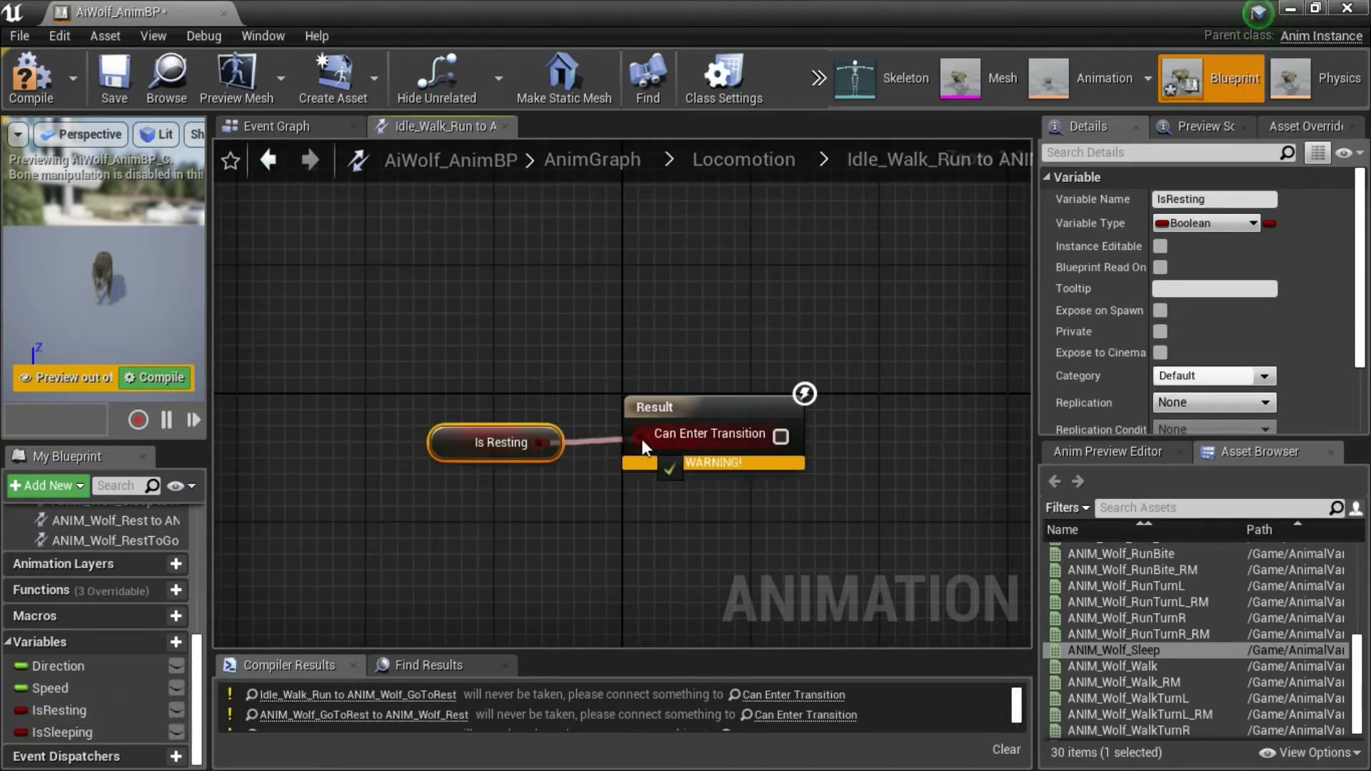
left_click(113, 96)
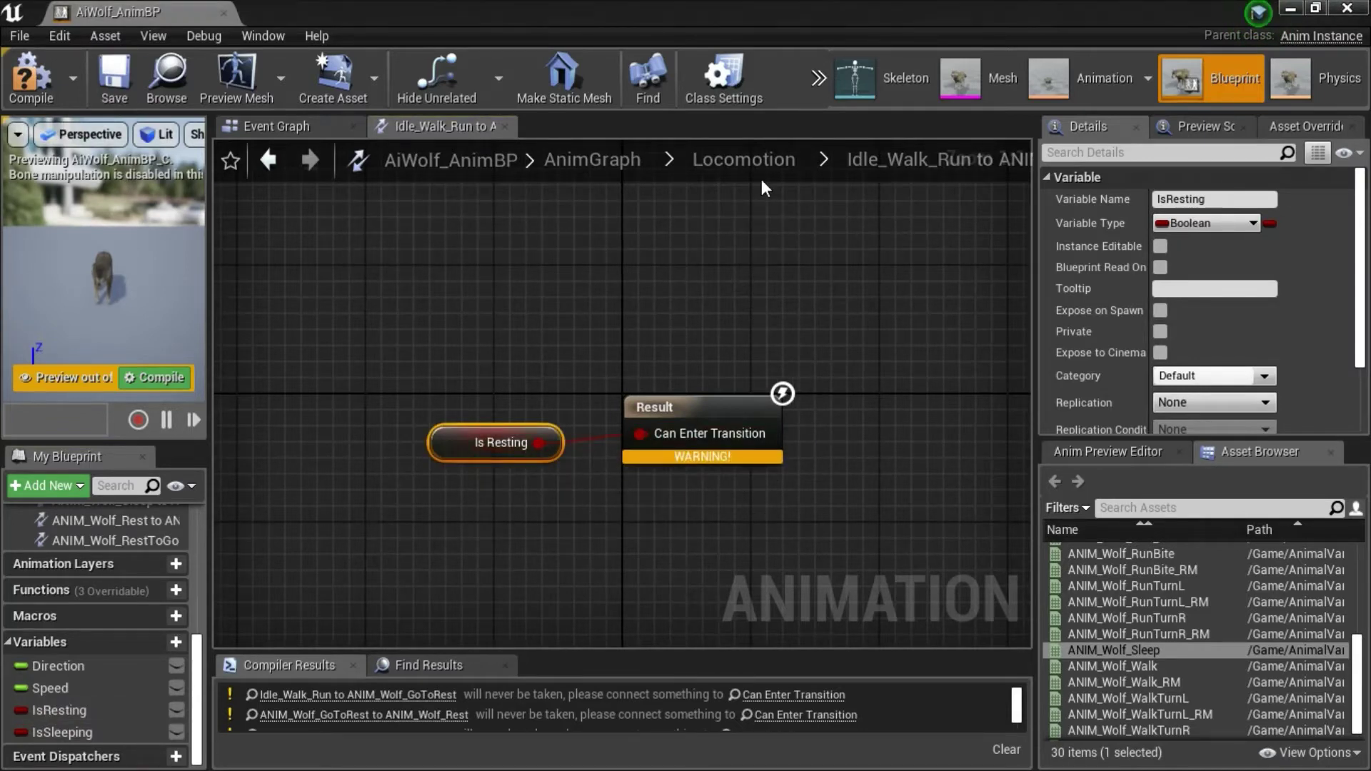
left_click(762, 161)
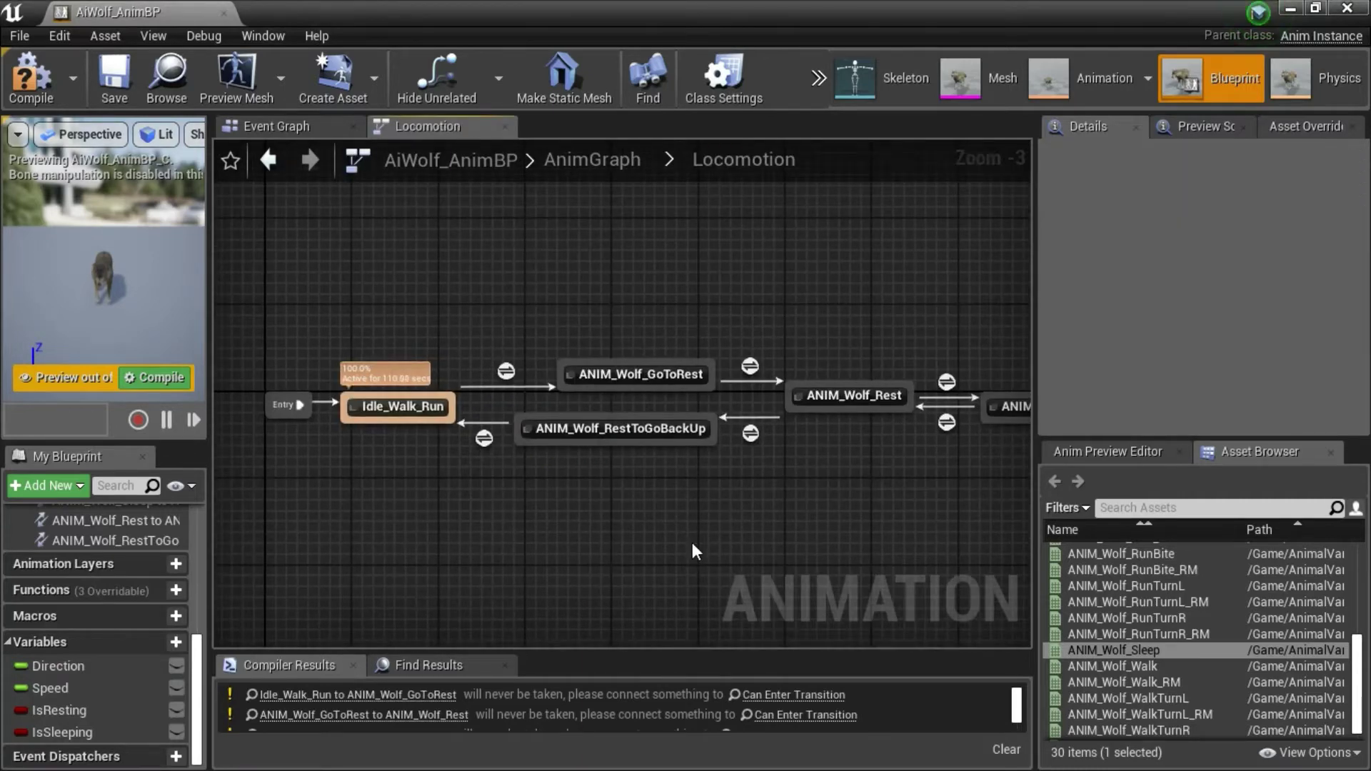
Make NOT IsResting the condition for the ANIM_Wolf_Rest to ANIM_Wolf_RestToGoBackUp transition, save, and return to the Locomotion graph.
left_click(751, 434)
double_click(754, 435)
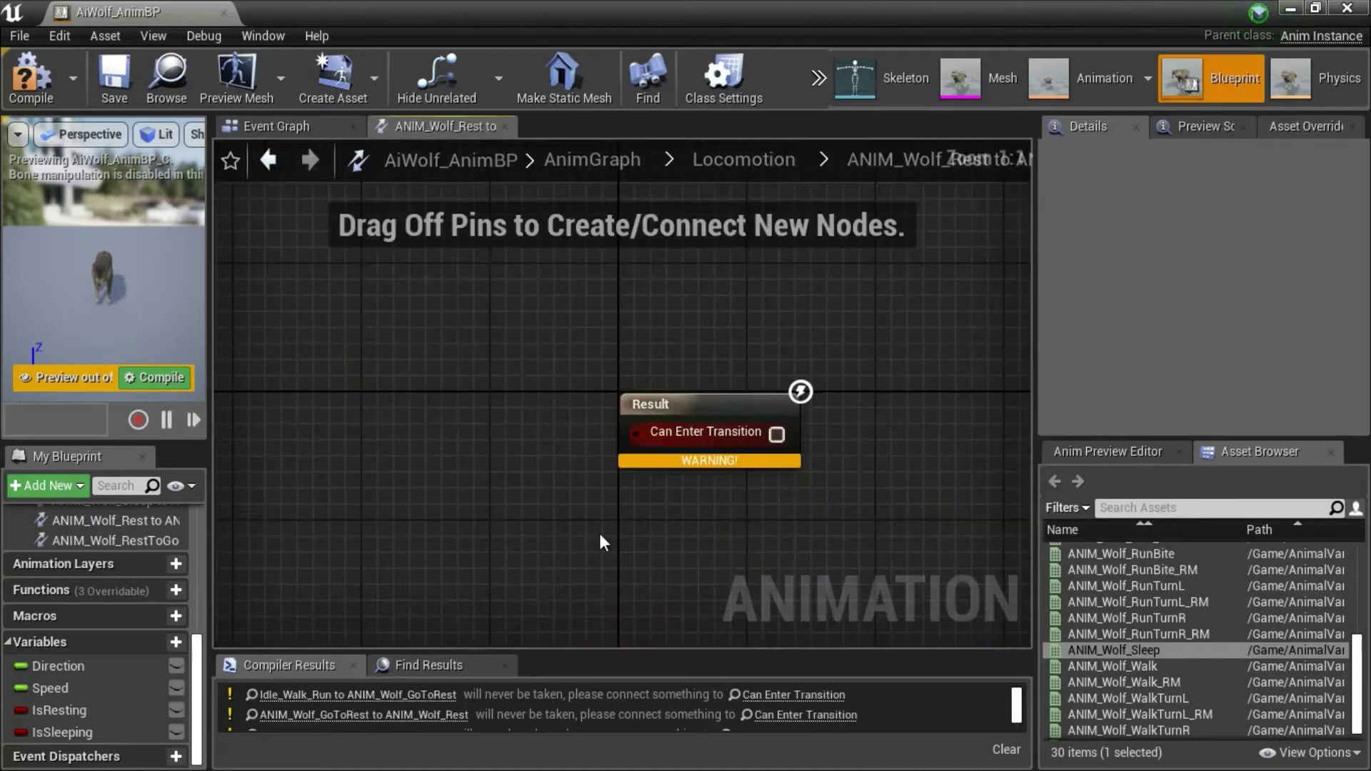
left_click_drag(67, 710, 343, 423, "ctrl")
left_click(371, 447)
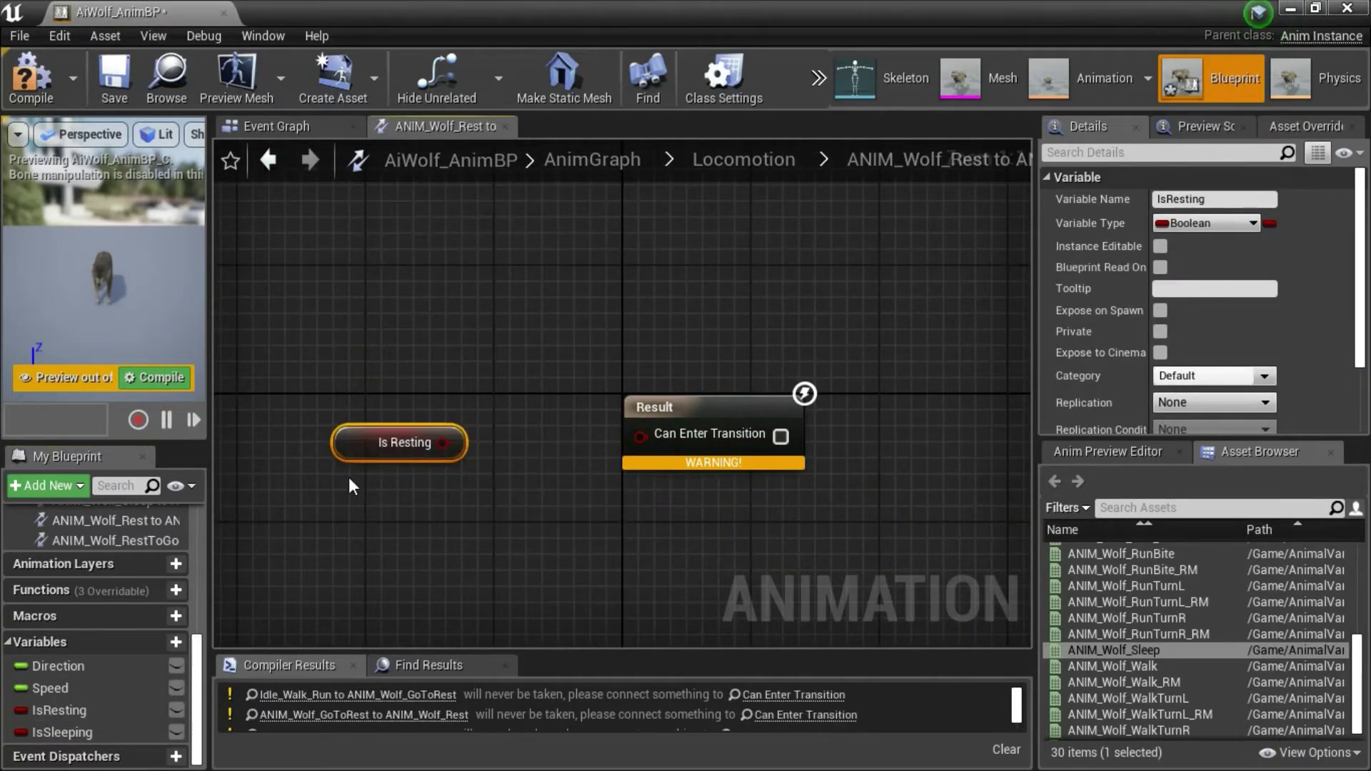
left_click_drag(444, 443, 509, 491)
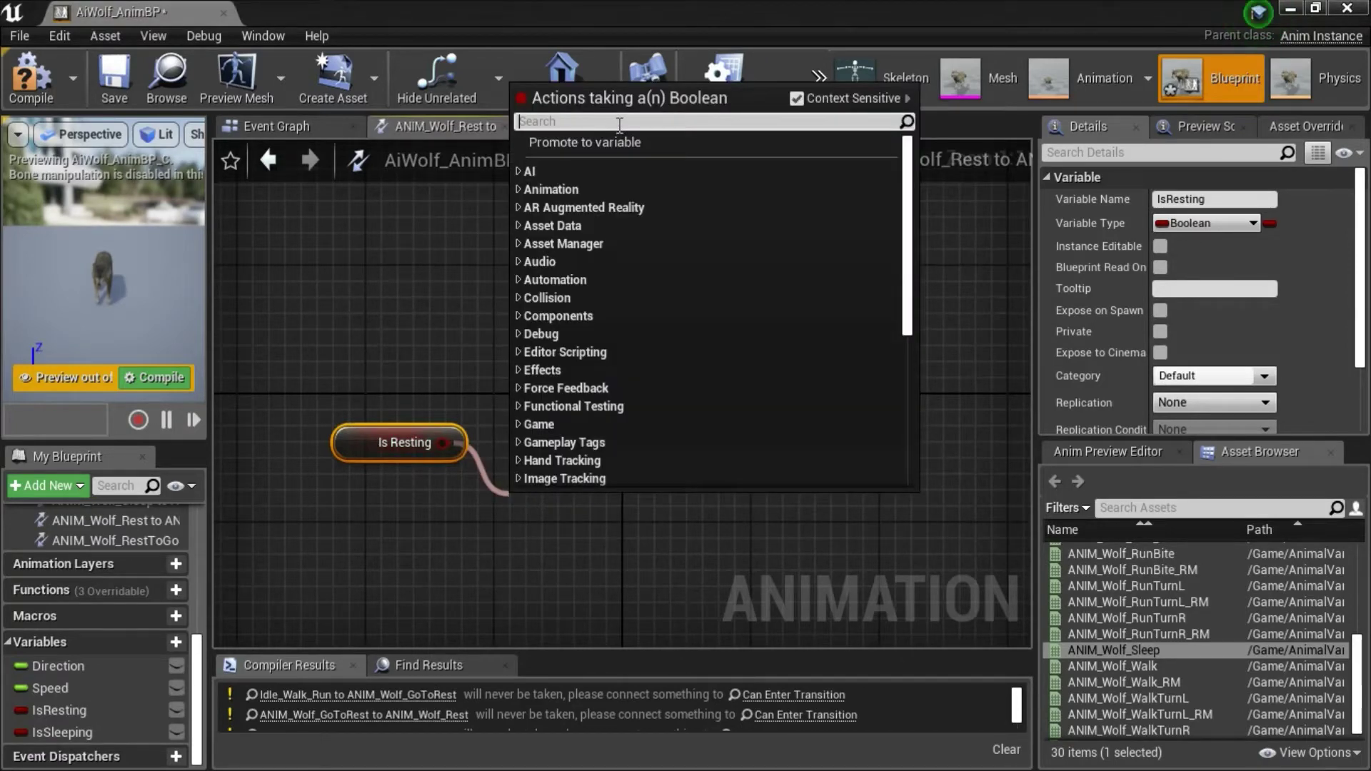
type("not")
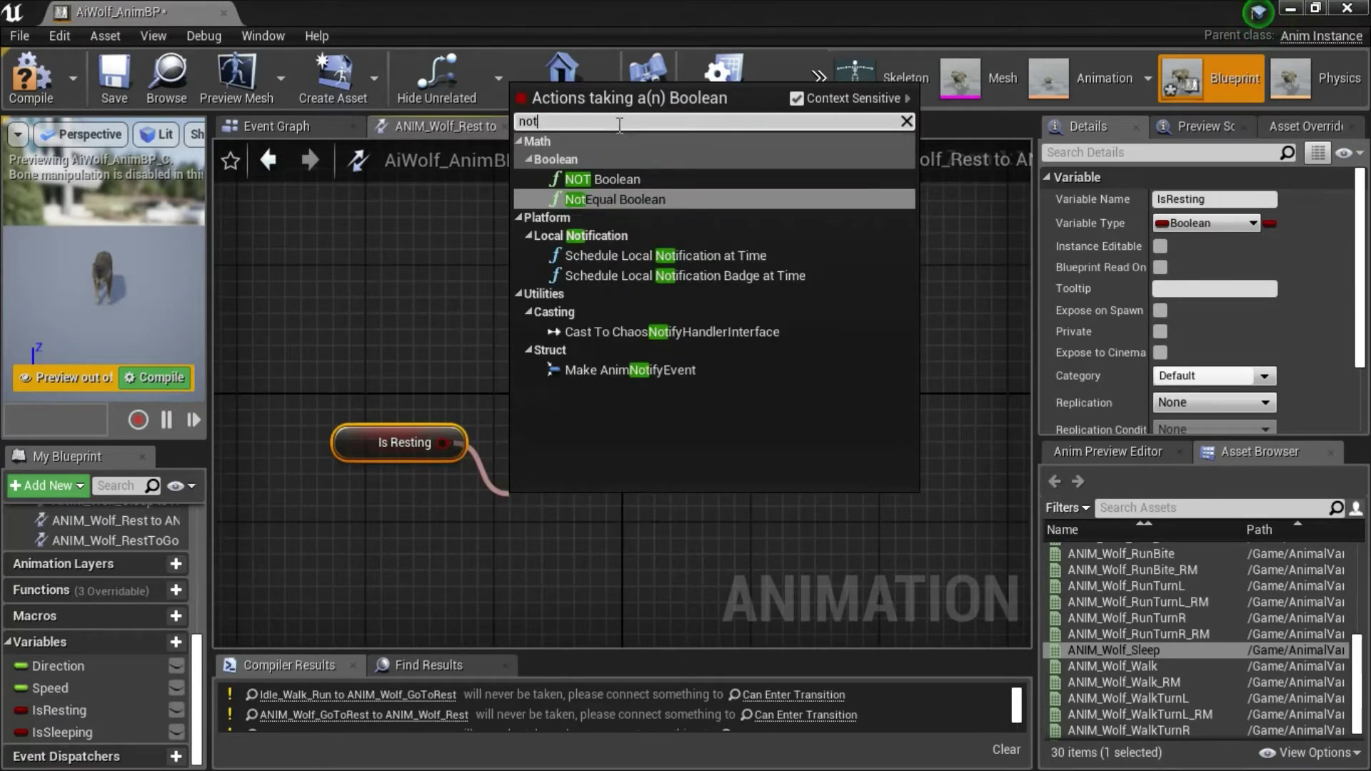
left_click(616, 182)
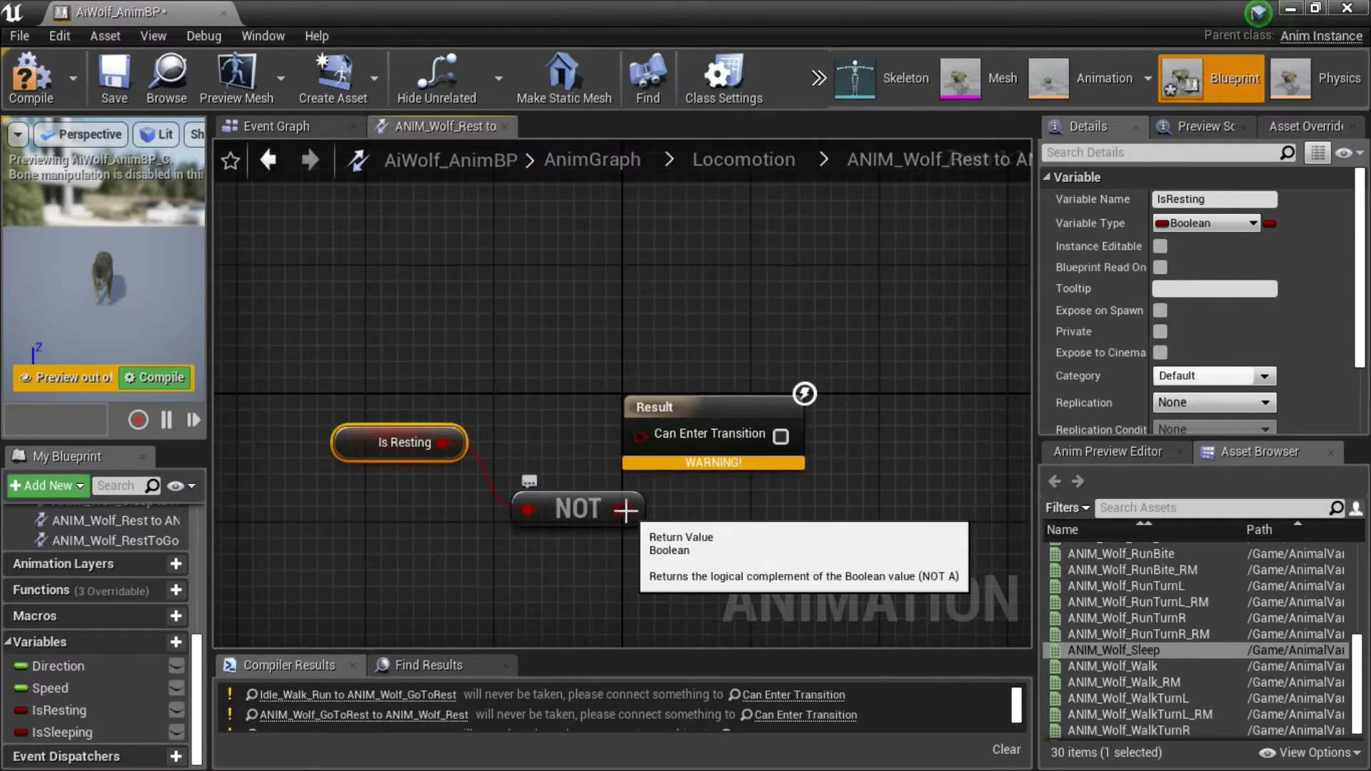
left_click_drag(631, 510, 640, 434)
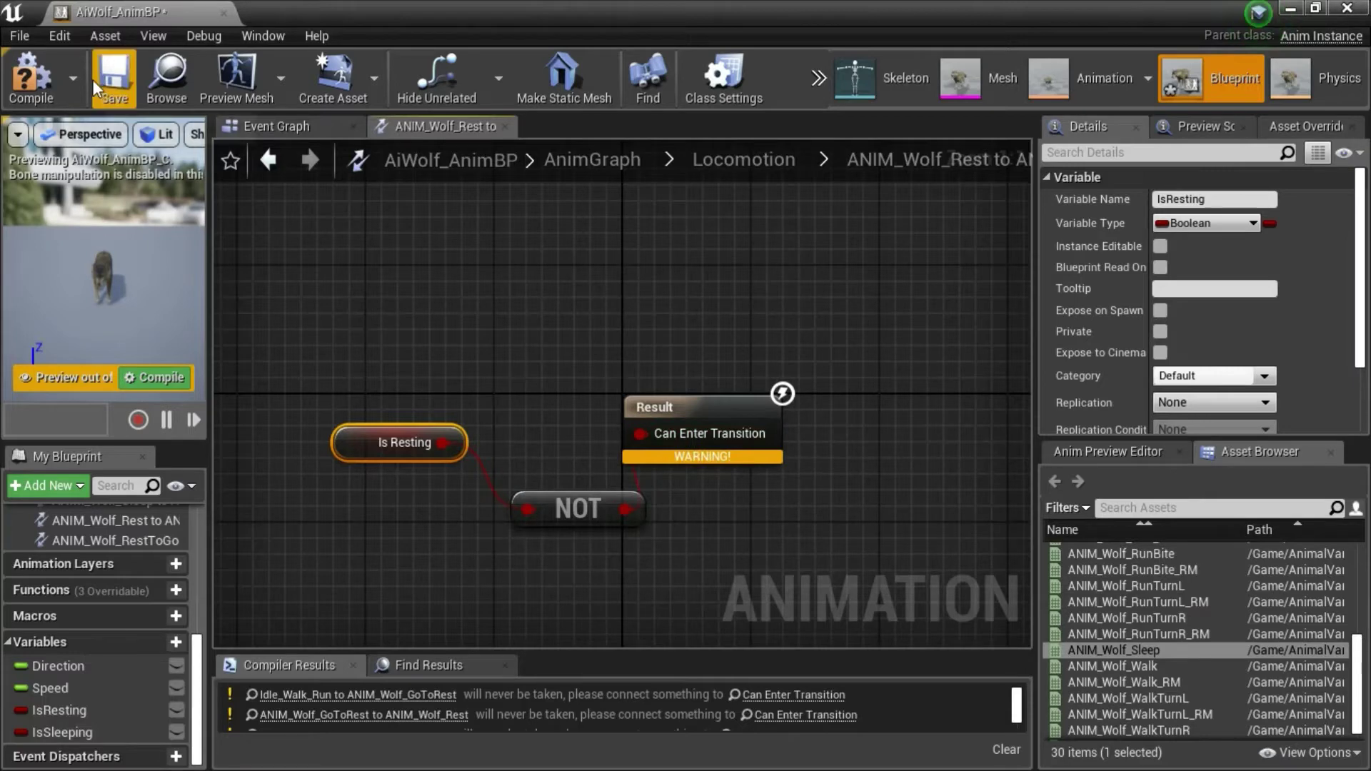
left_click(116, 85)
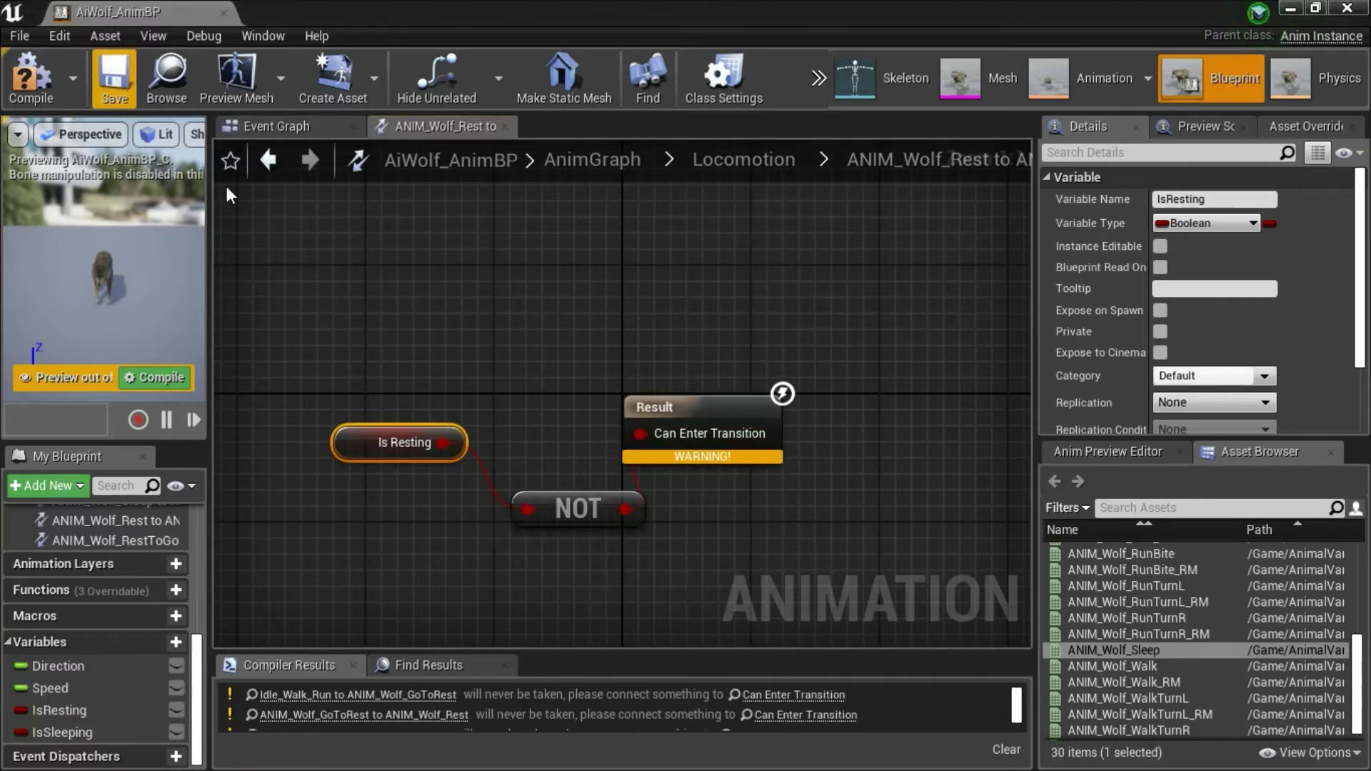
left_click(741, 165)
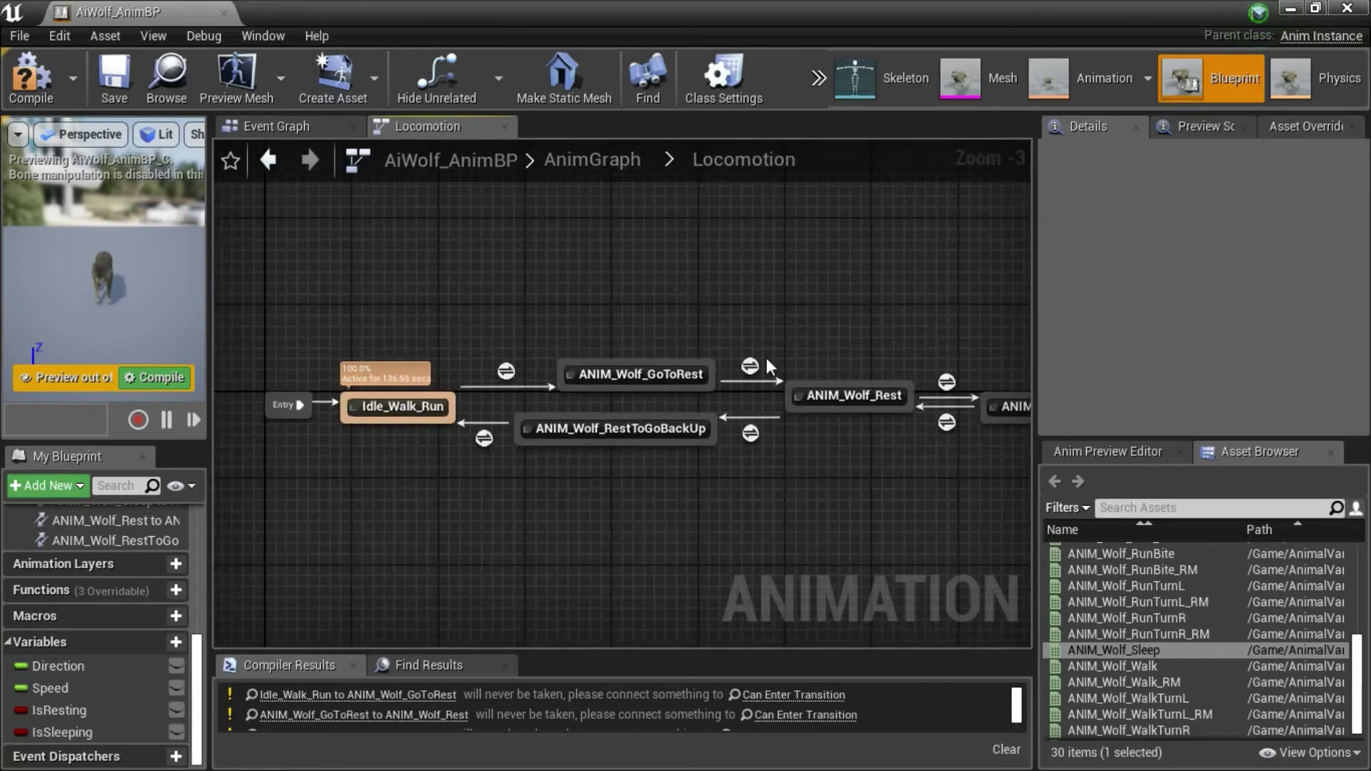
Make IsSleeping the condition for the ANIM_Wolf_Rest to ANIM_Wolf_Sleep transition, save, and return to the Locomotion graph.
double_click(948, 382)
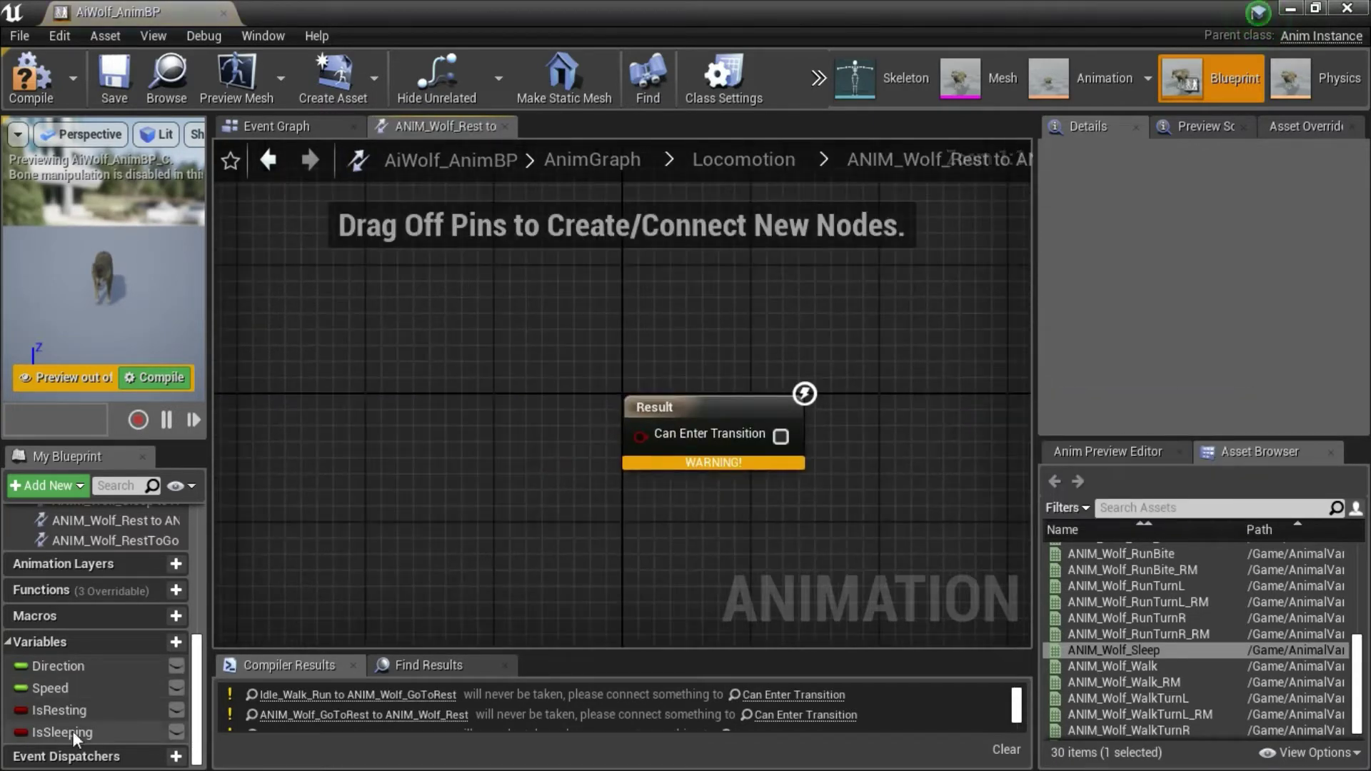
left_click_drag(73, 731, 377, 425)
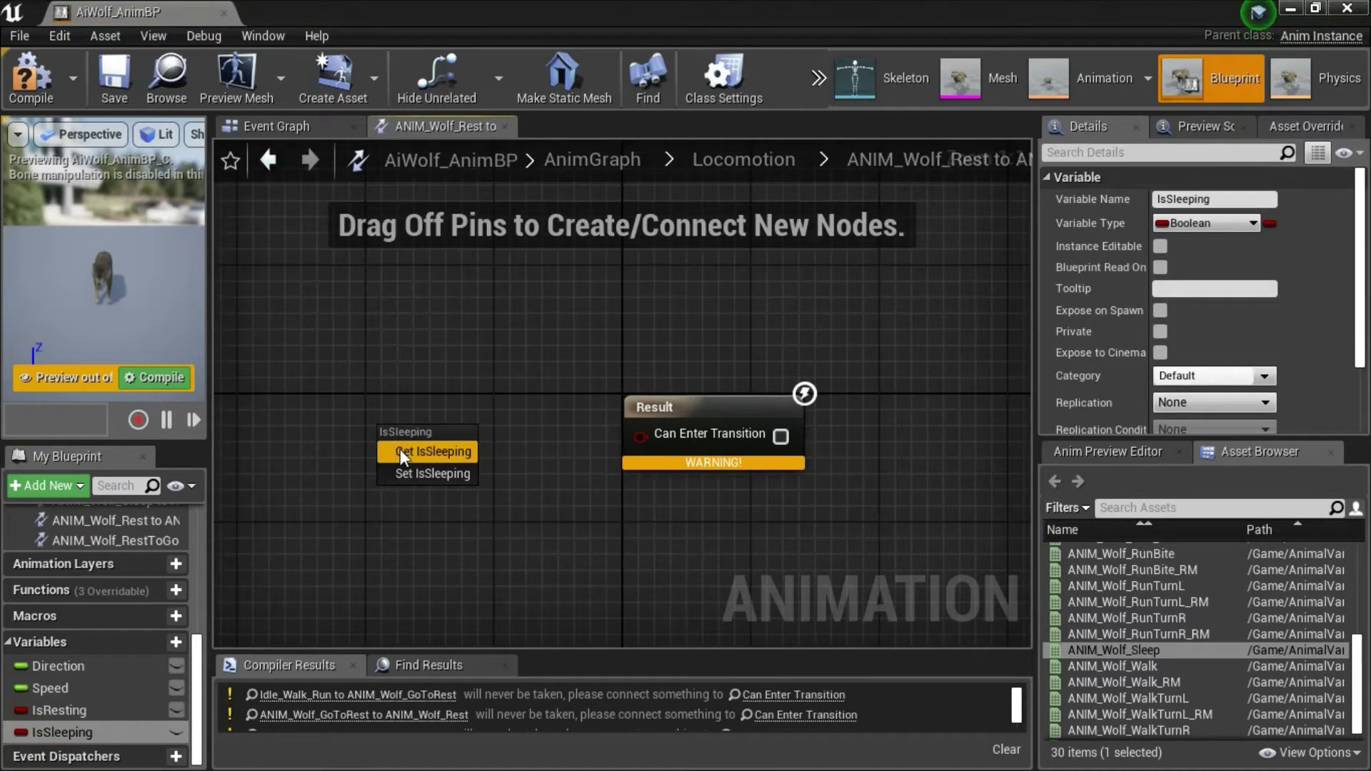
left_click(400, 450)
left_click_drag(492, 442, 640, 436)
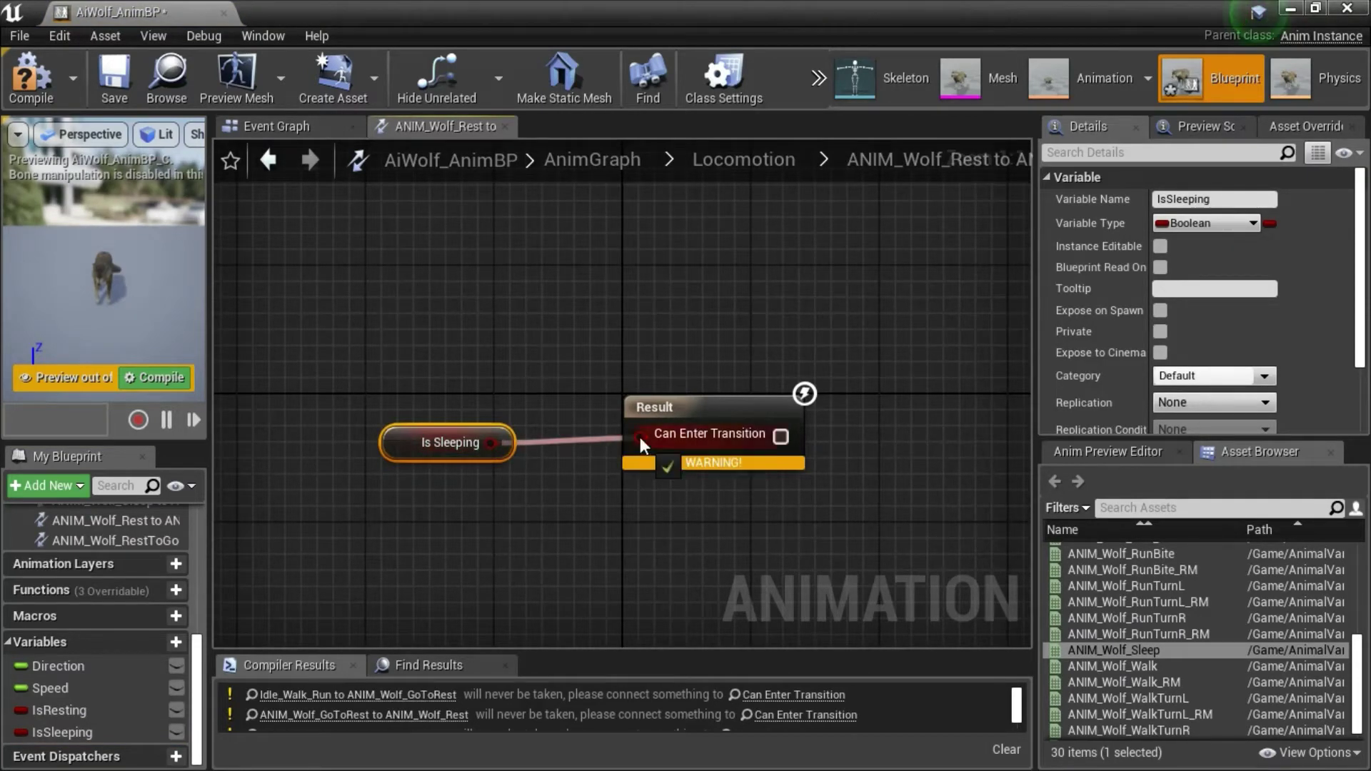
left_click(116, 84)
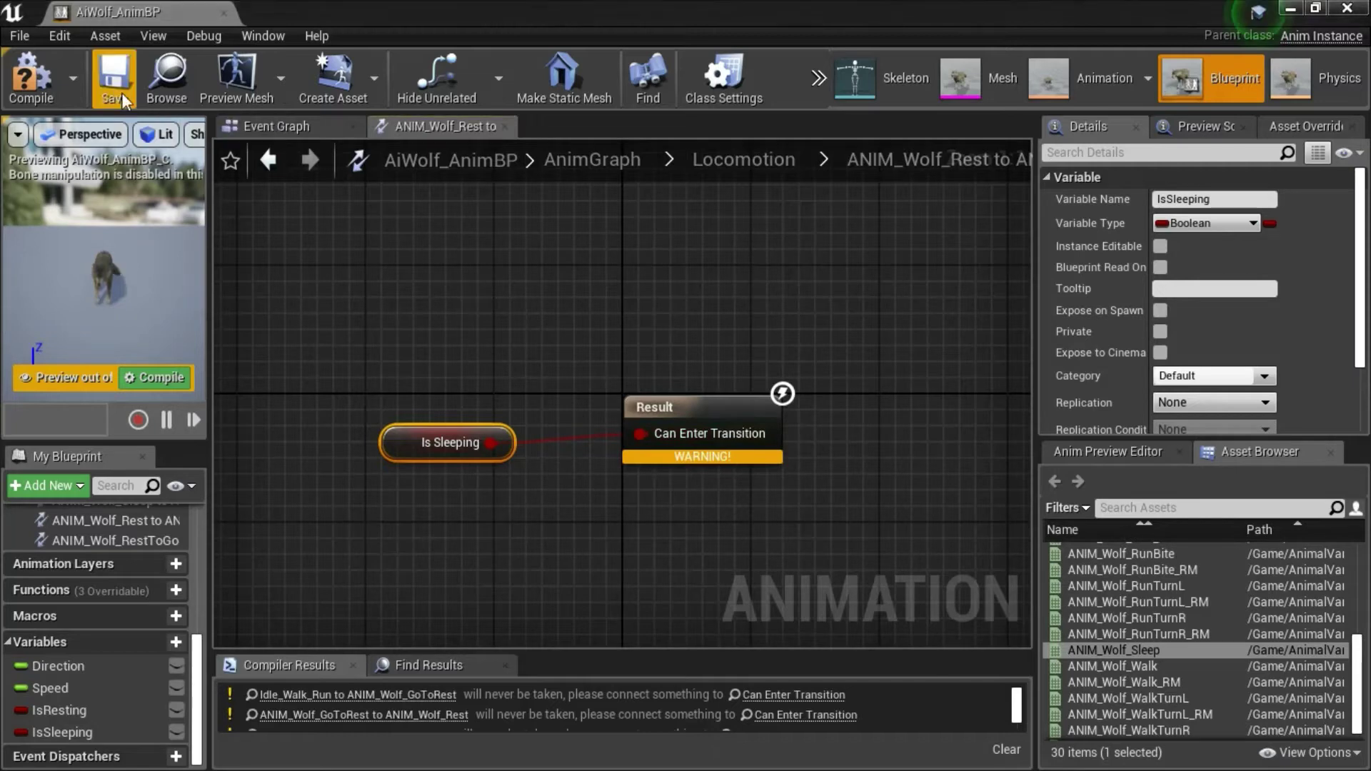
left_click(770, 160)
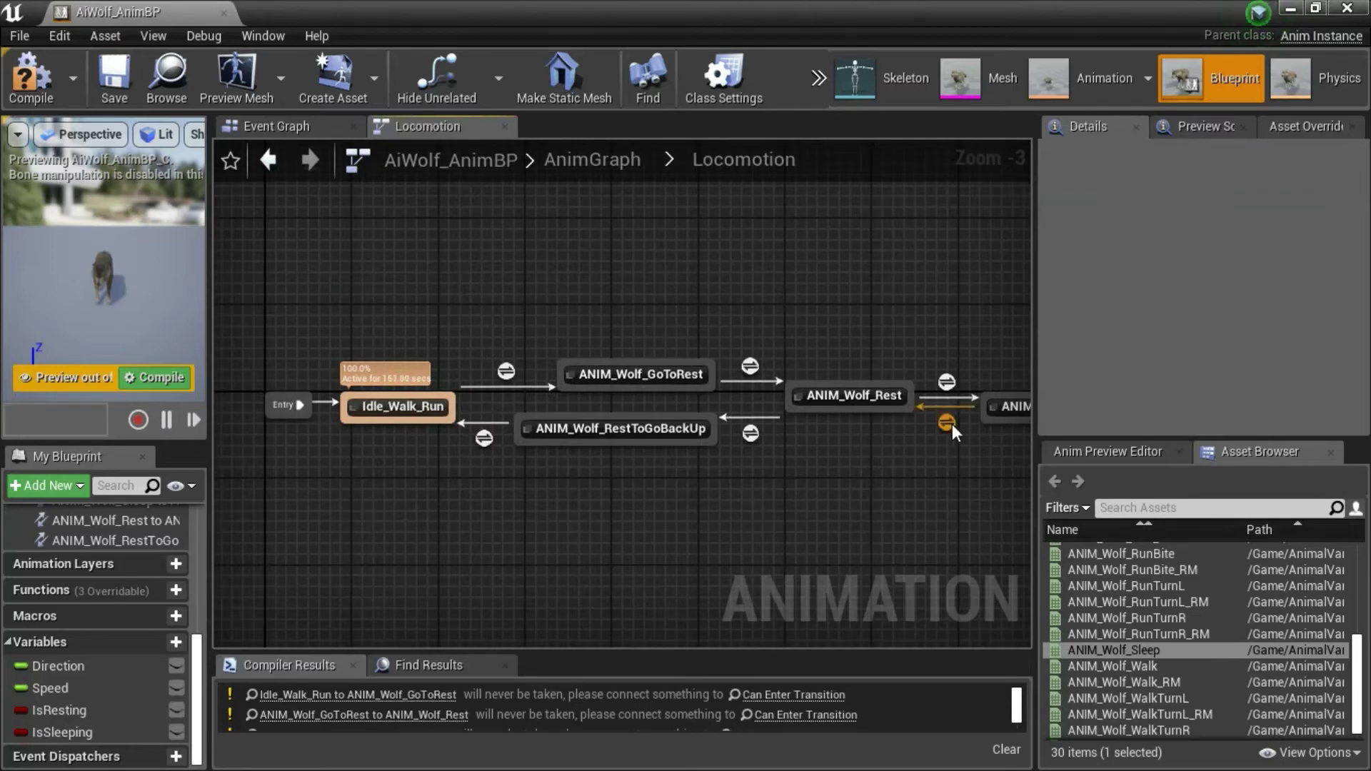
Make NOT IsSleeping the condition for the ANIM_Wolf_Sleep to ANIM_Wolf_Rest transition.
double_click(952, 424)
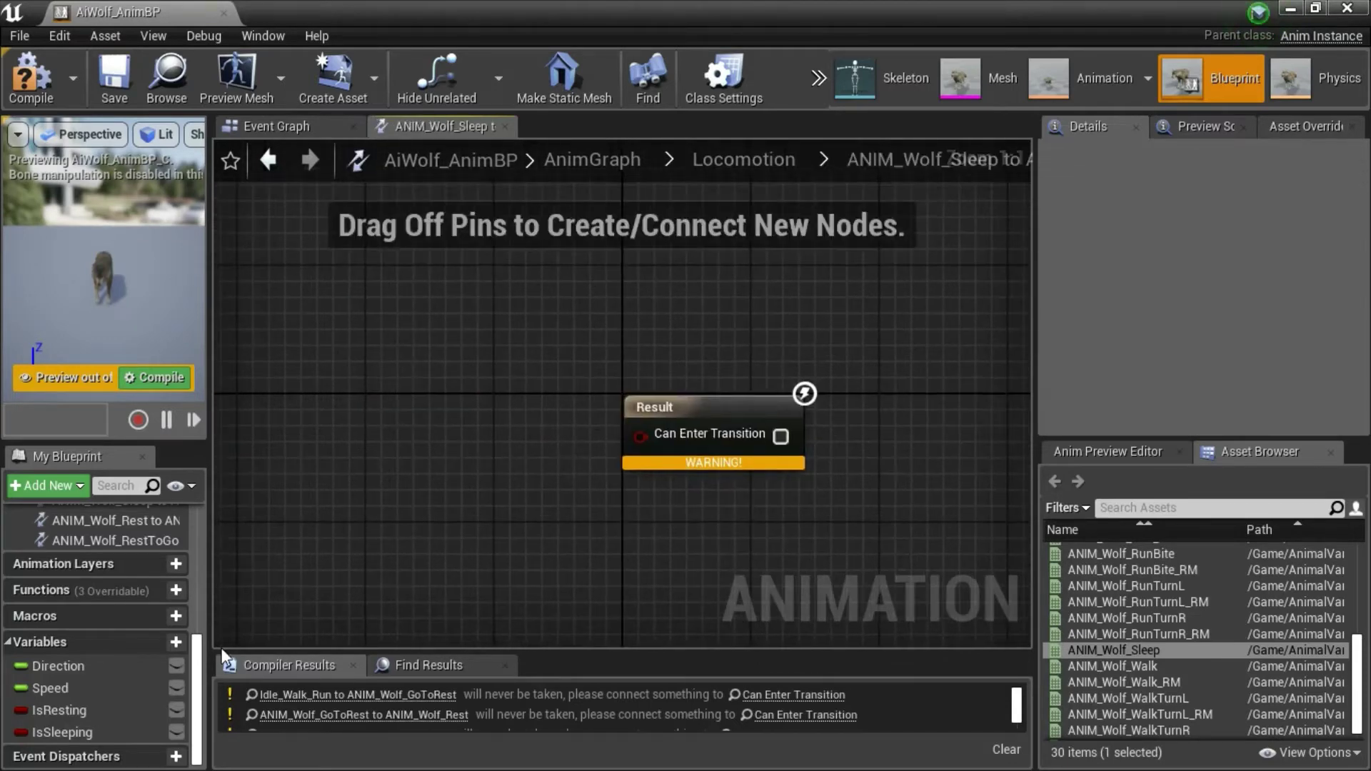
left_click_drag(68, 734, 352, 422)
left_click(367, 443)
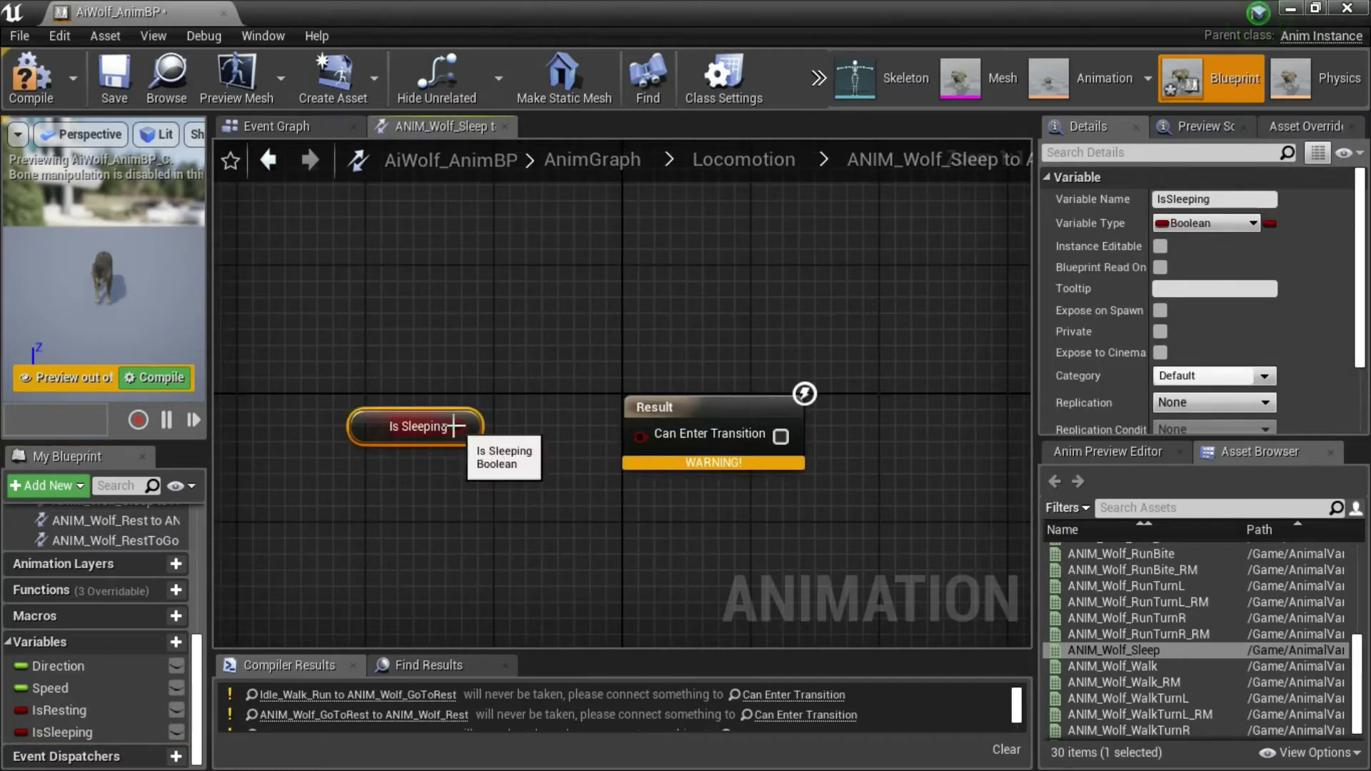
left_click_drag(459, 426, 495, 511)
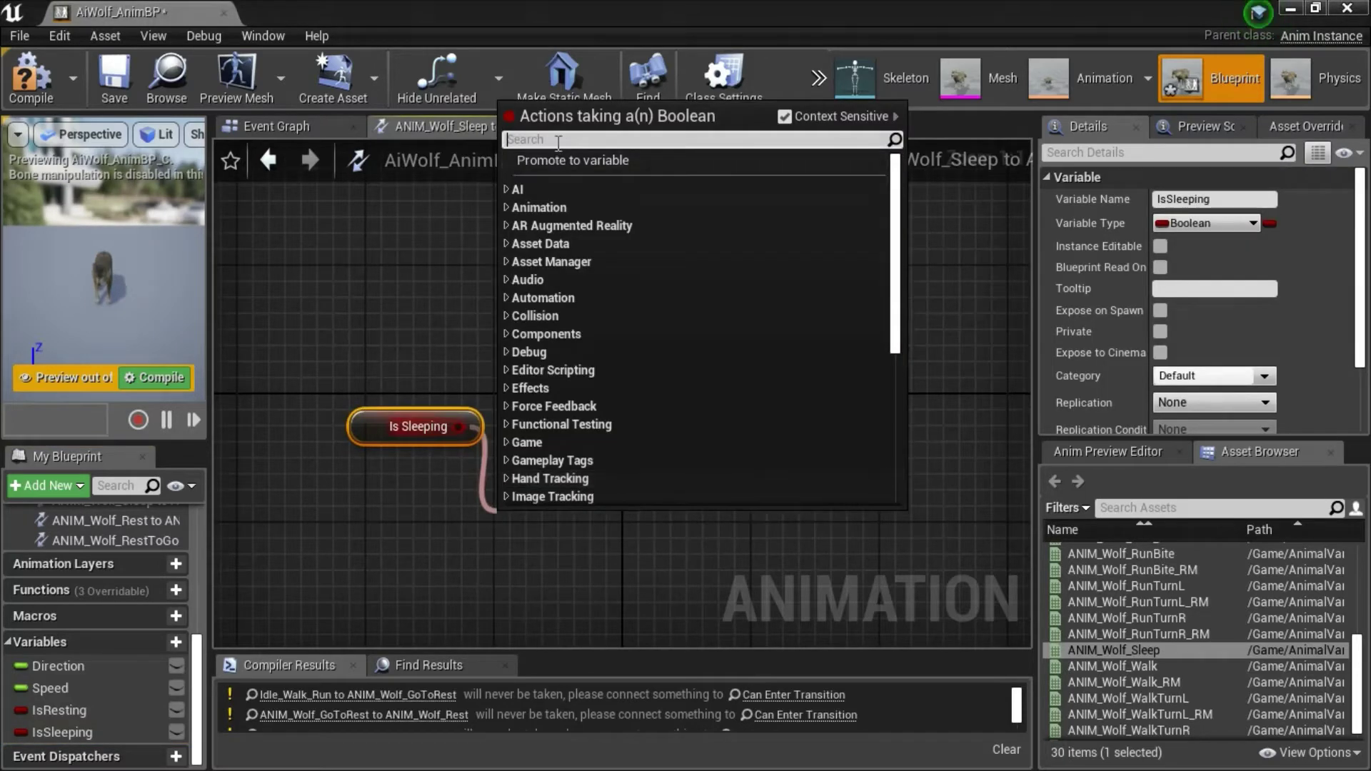
type("not")
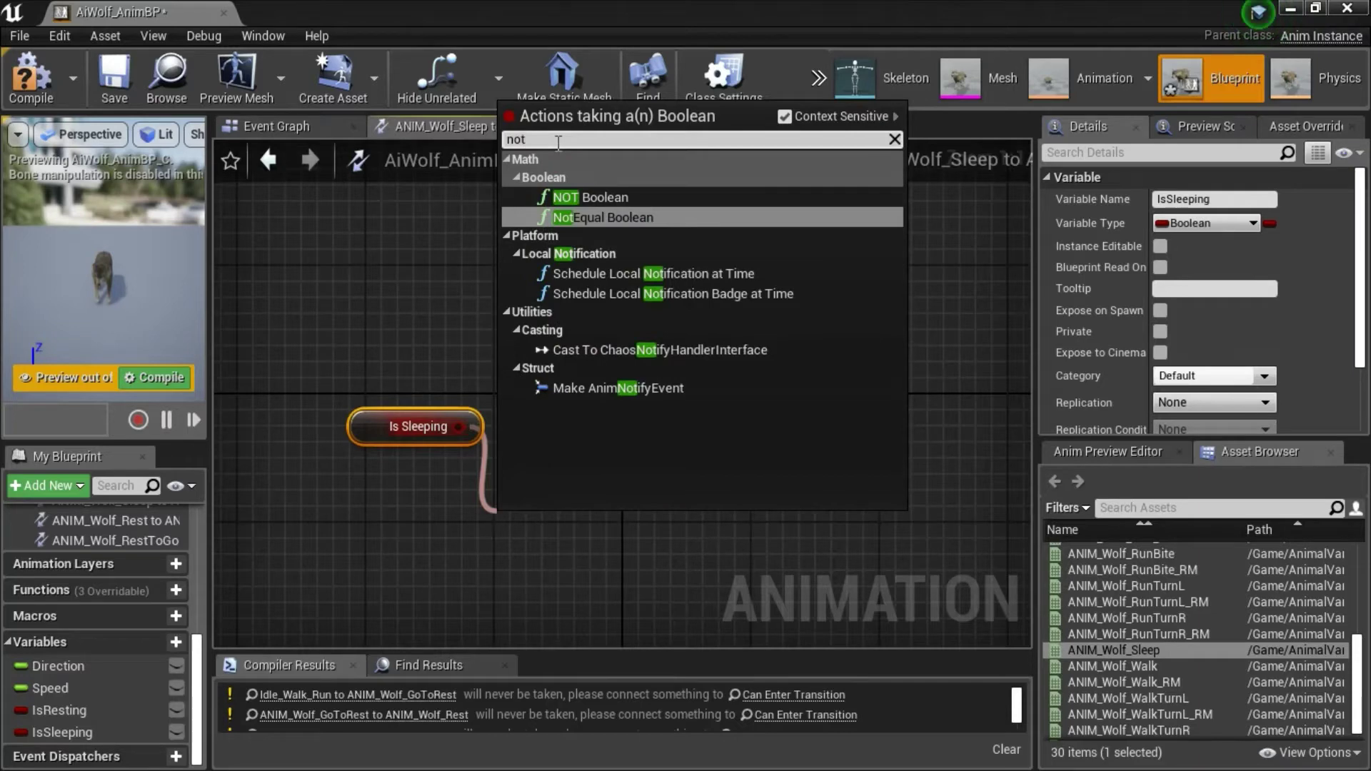
left_click(589, 197)
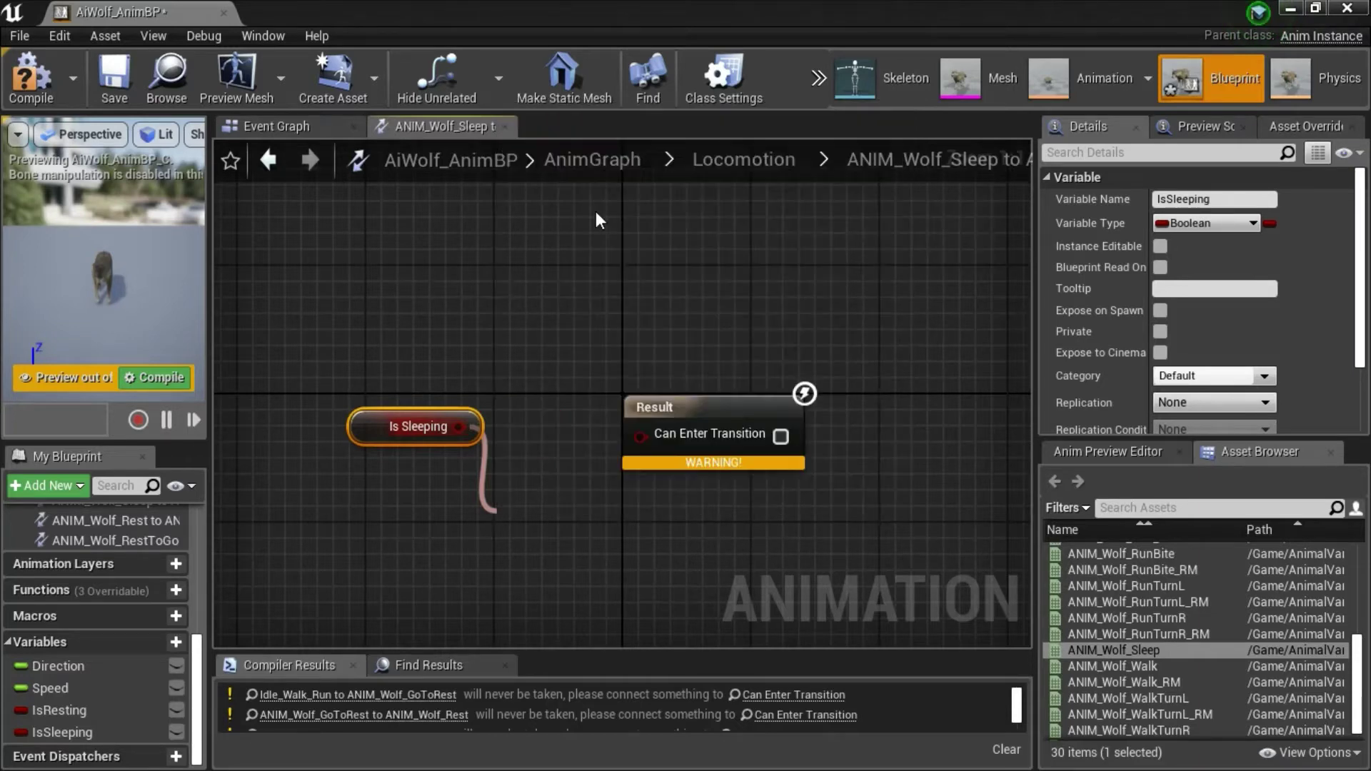
left_click_drag(610, 524, 639, 434)
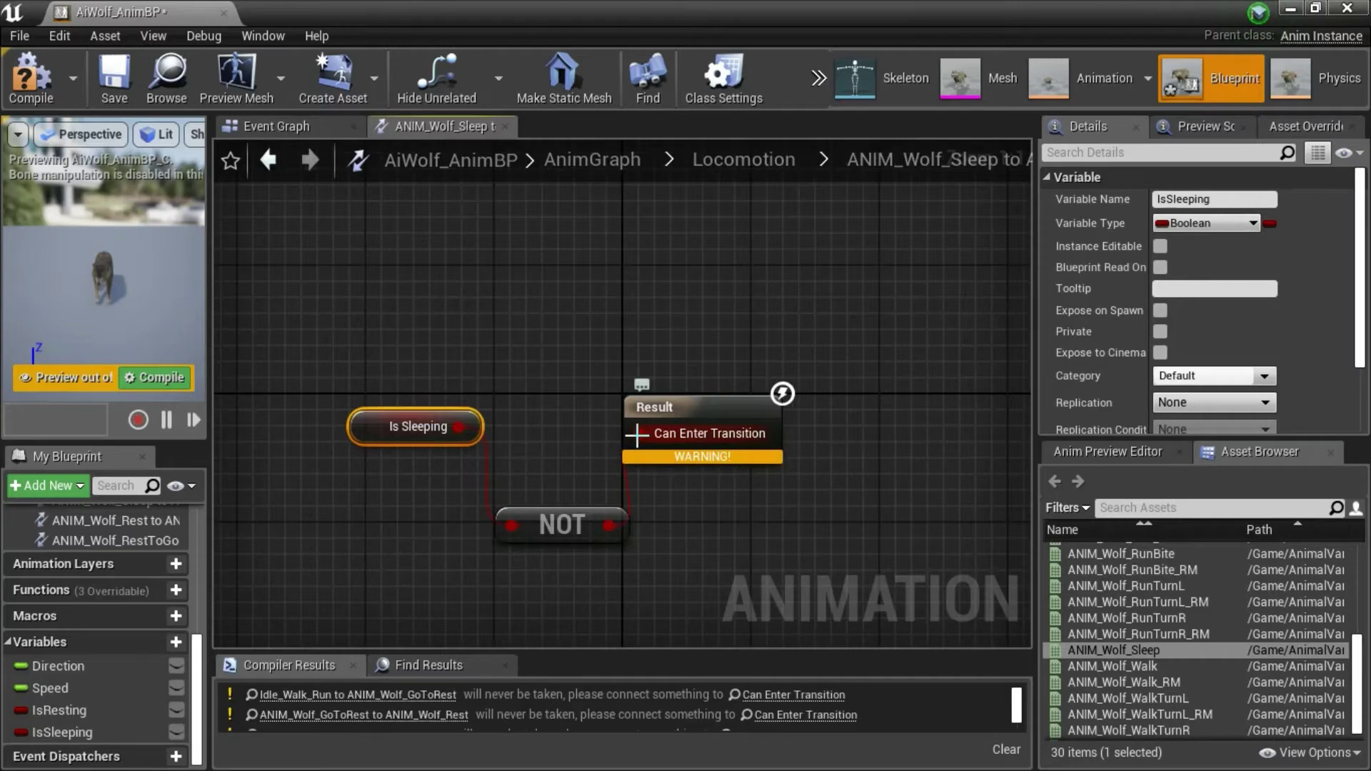
Save the animation blueprint and open the ANIM_Wolf_GoToRest to ANIM_Wolf_Rest transition rule from the Locomotion graph.
left_click(121, 74)
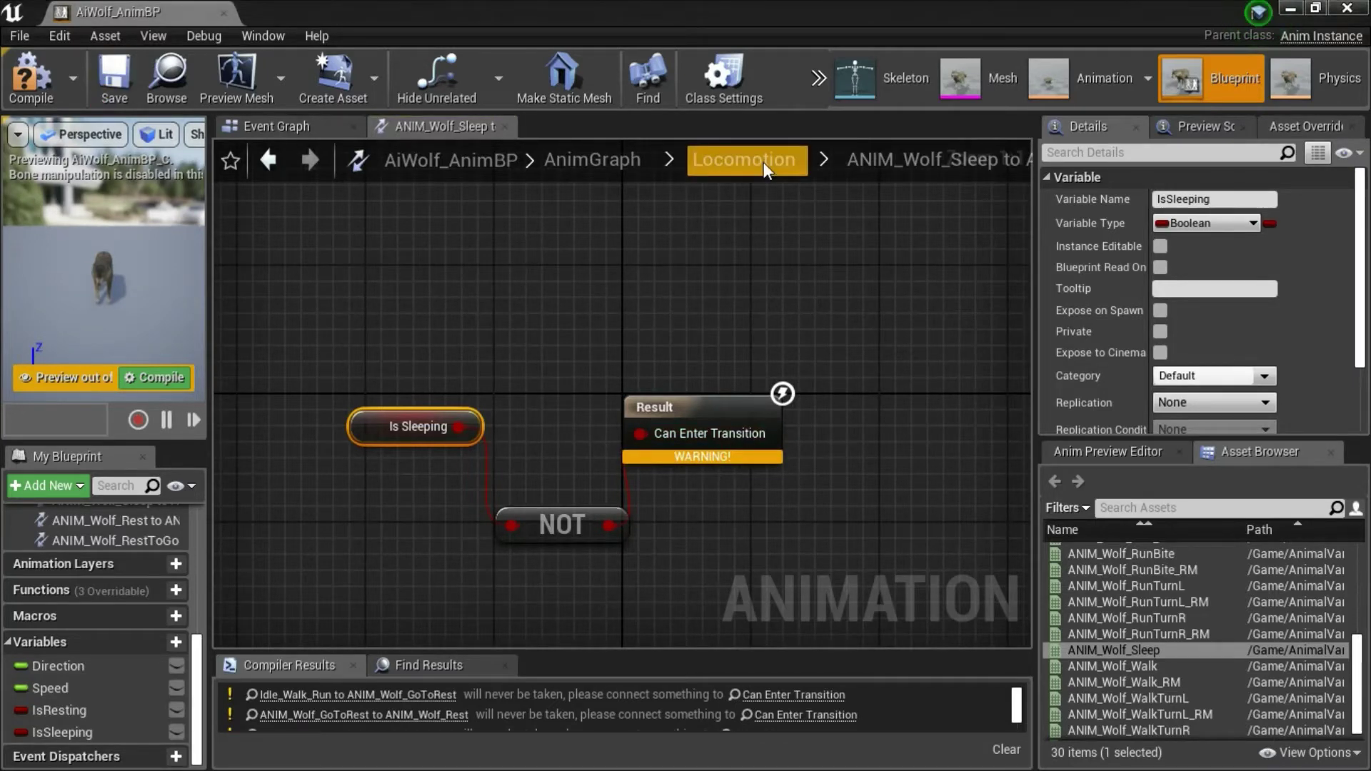
left_click(764, 162)
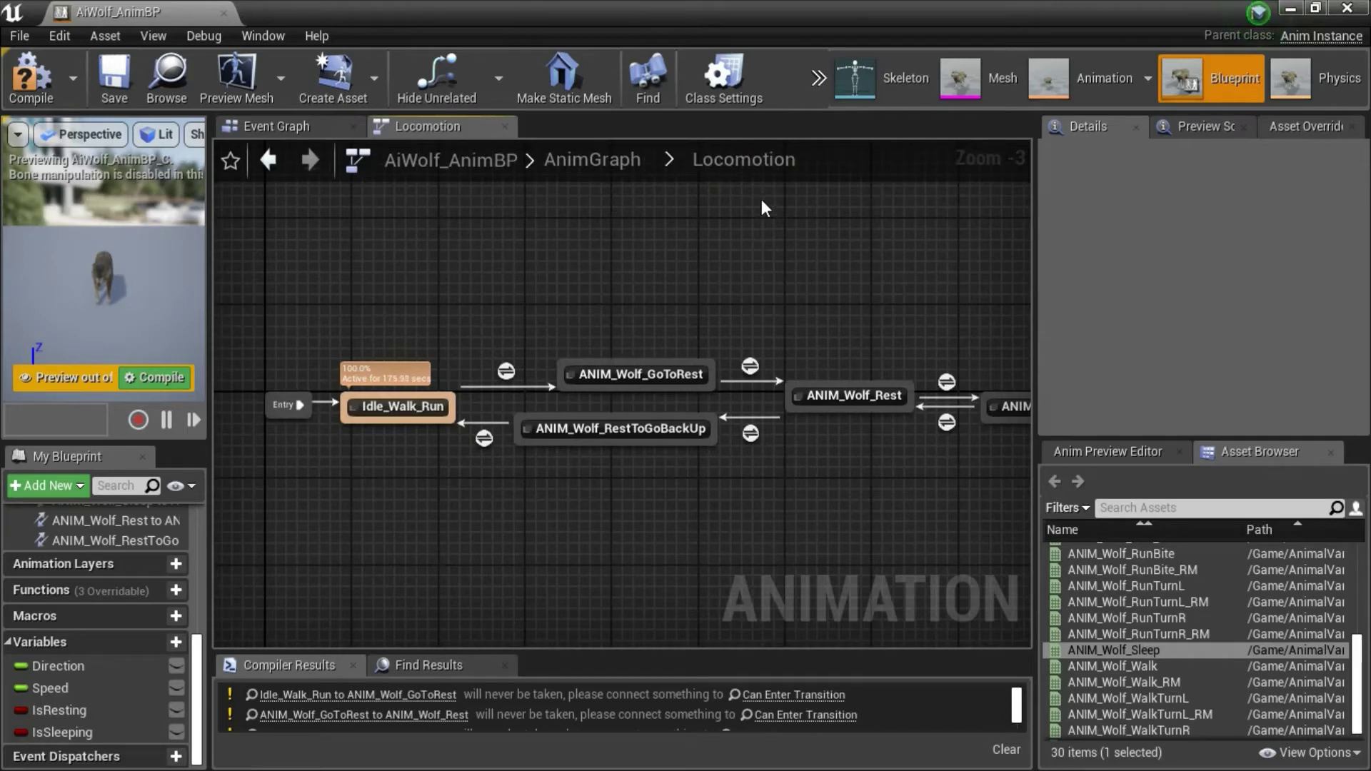
mouse_move(754, 370)
double_click(750, 366)
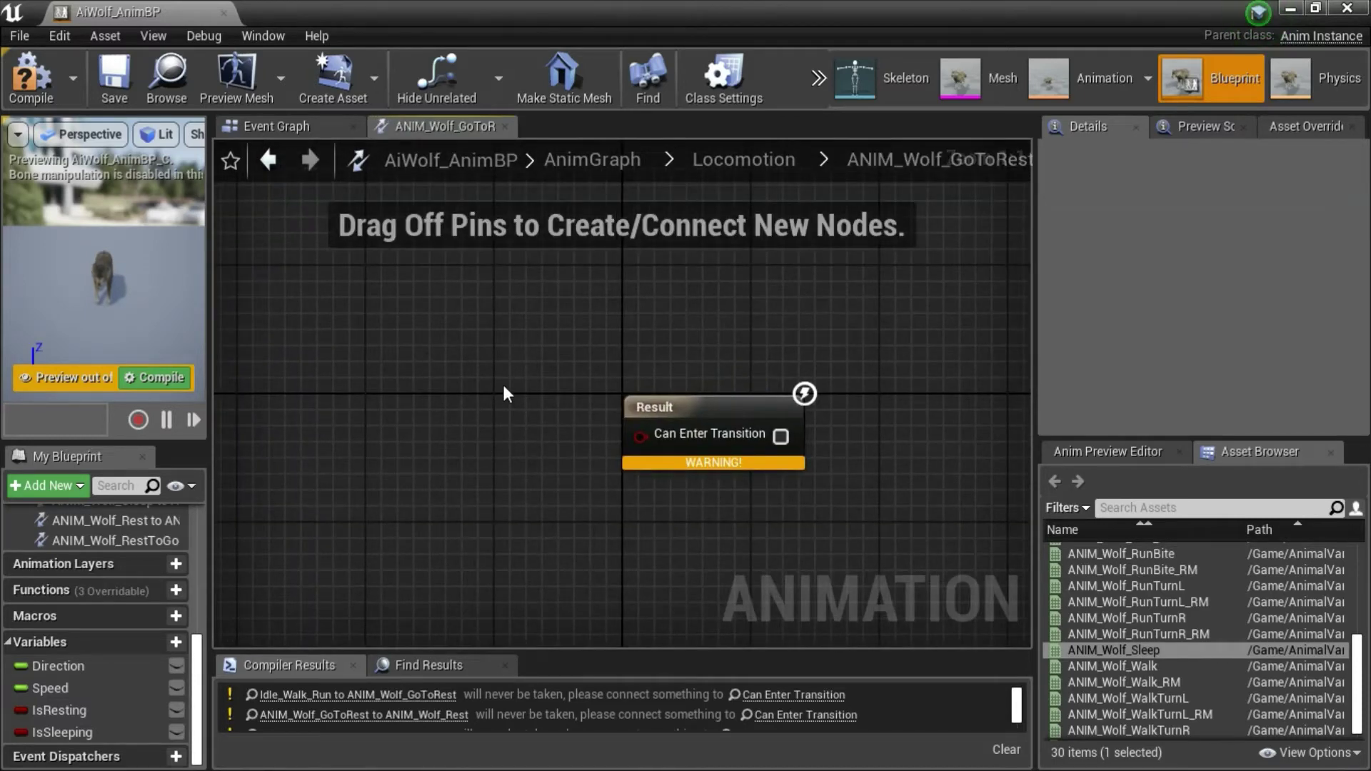
Feed Can Enter Transition from a new float < float node with its second value set to 0.1.
left_click_drag(639, 436, 535, 461)
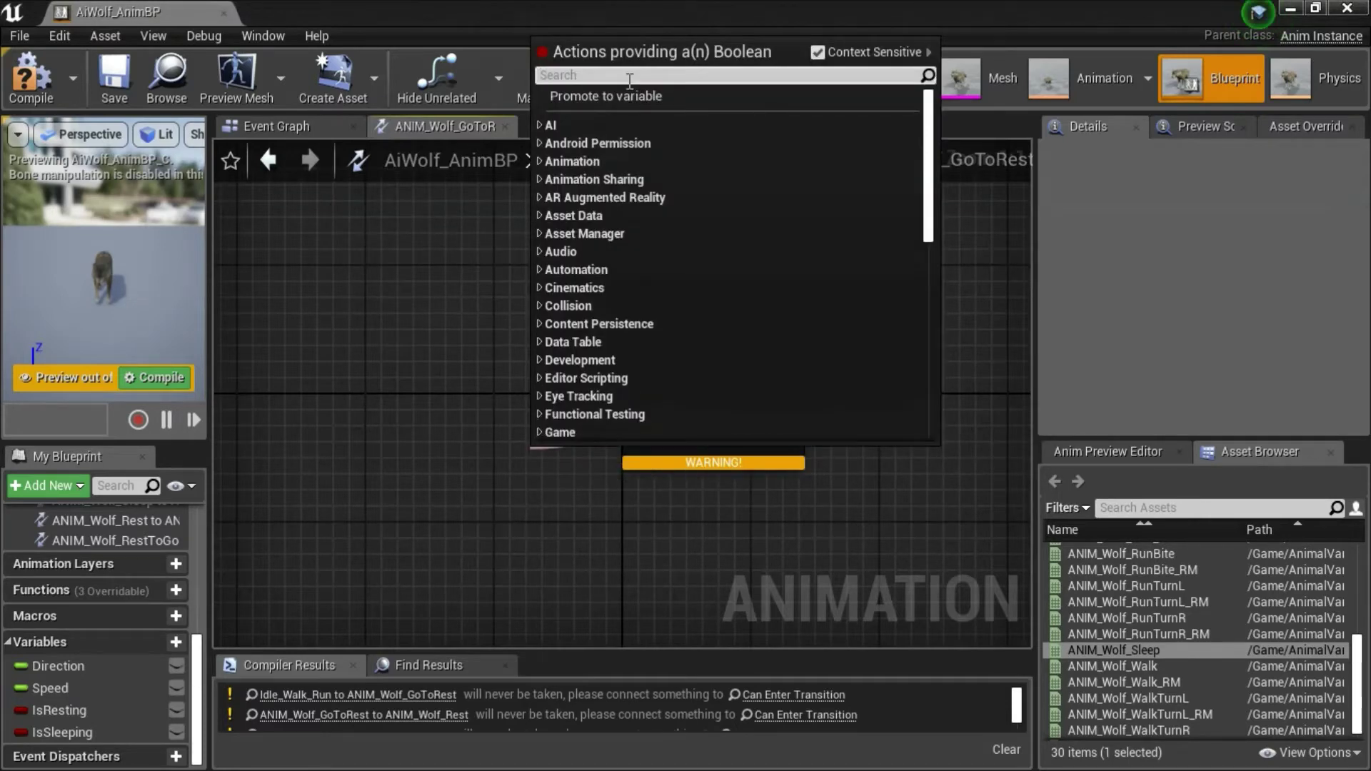
type("<")
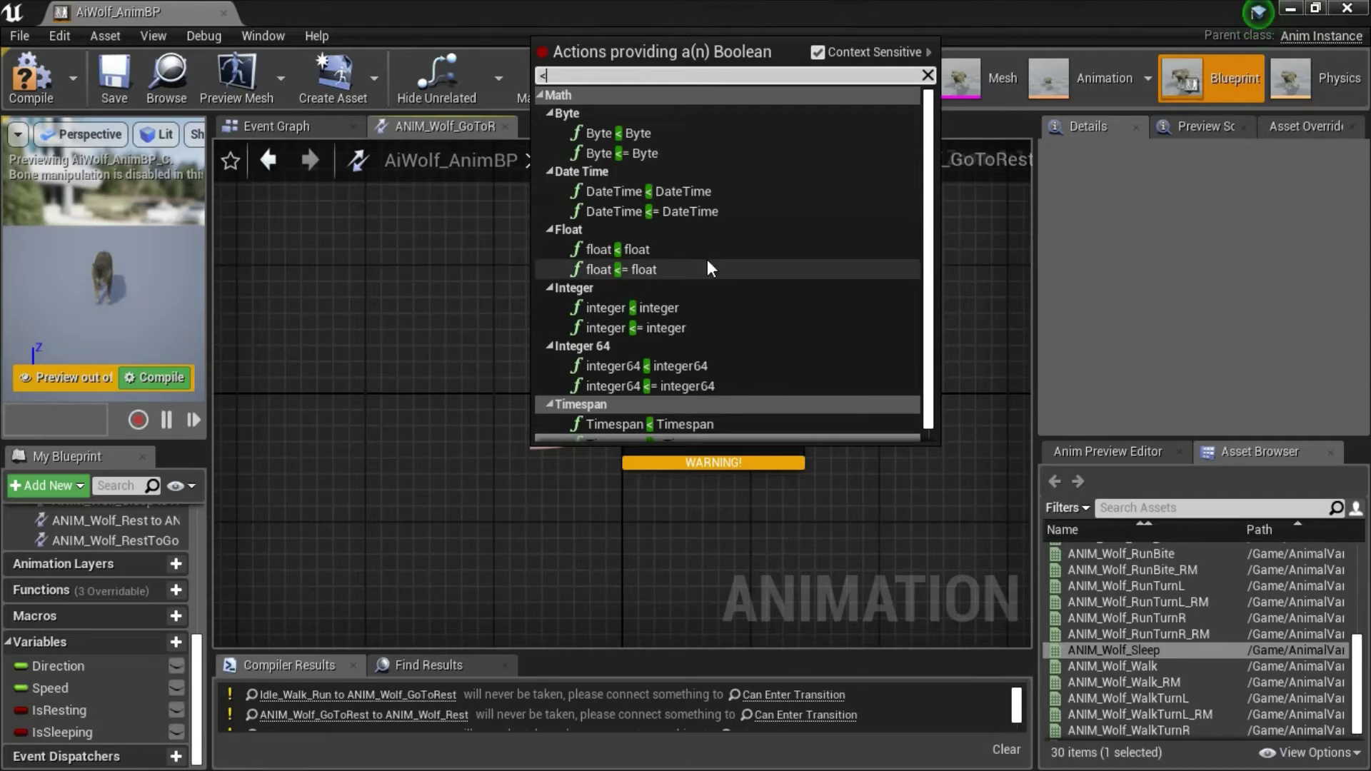
left_click(646, 249)
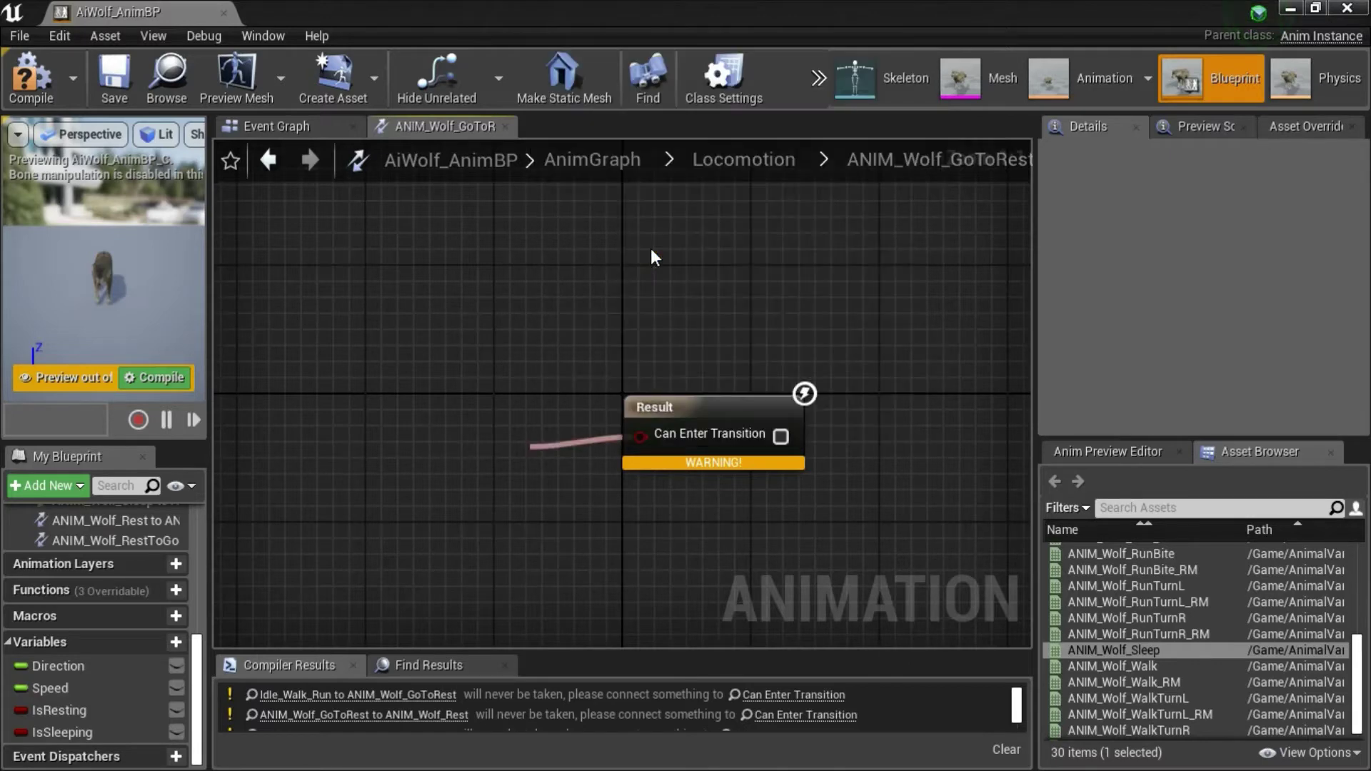
left_click_drag(604, 464, 548, 498)
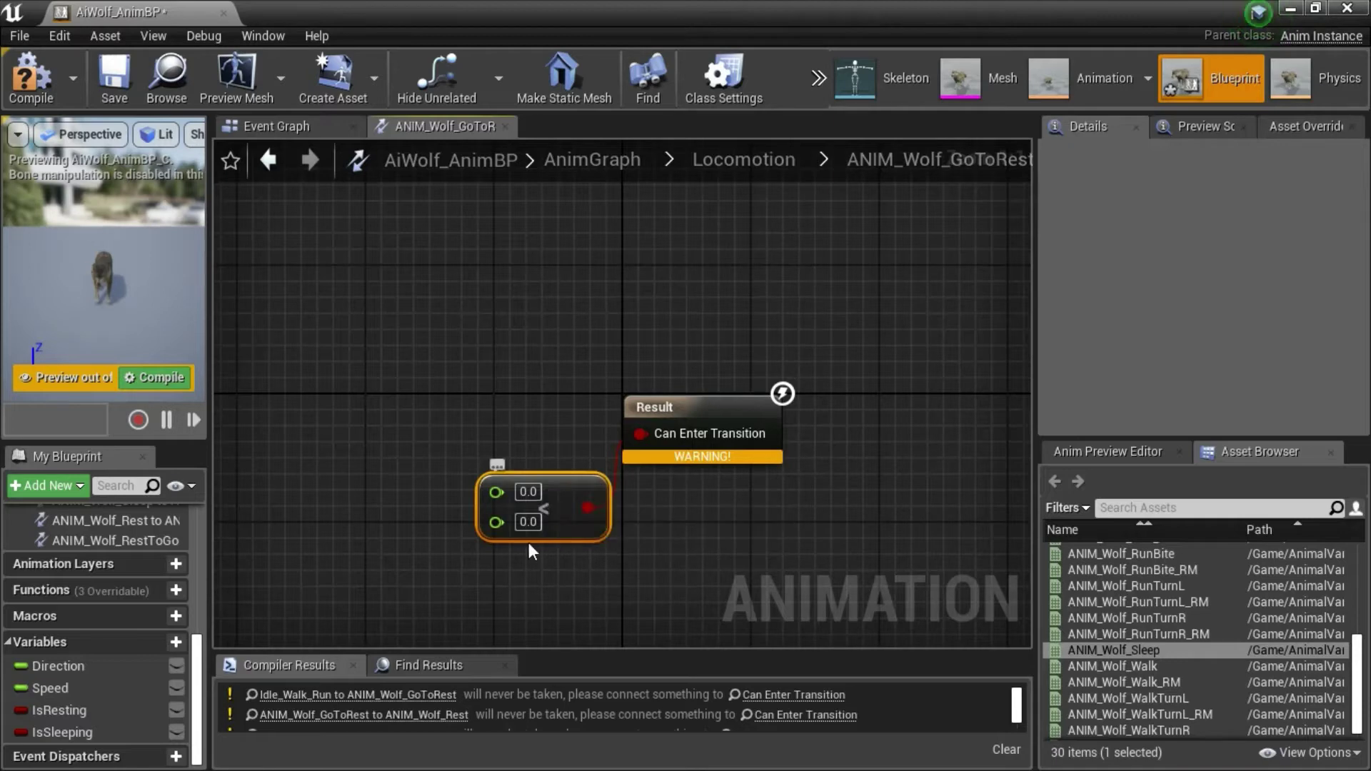
left_click(528, 522)
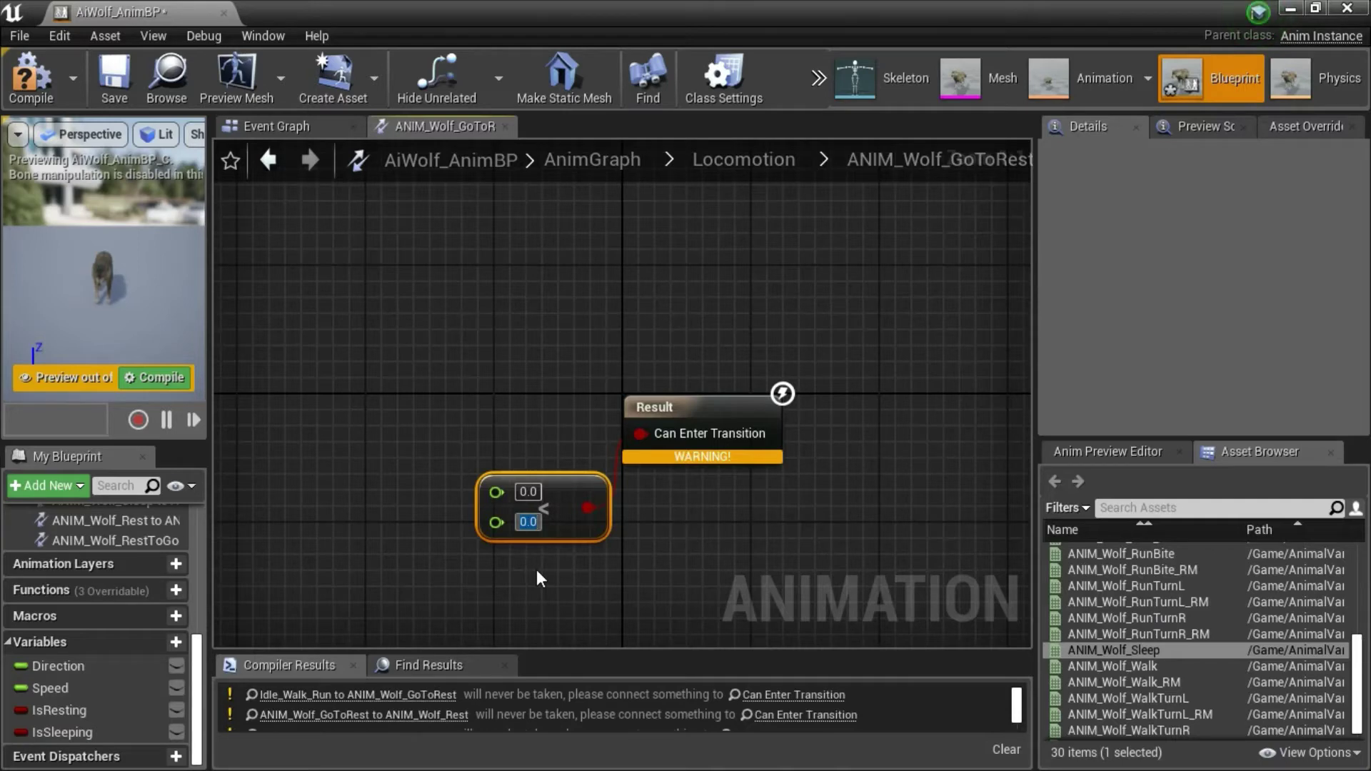
type("0.1")
left_click(537, 571)
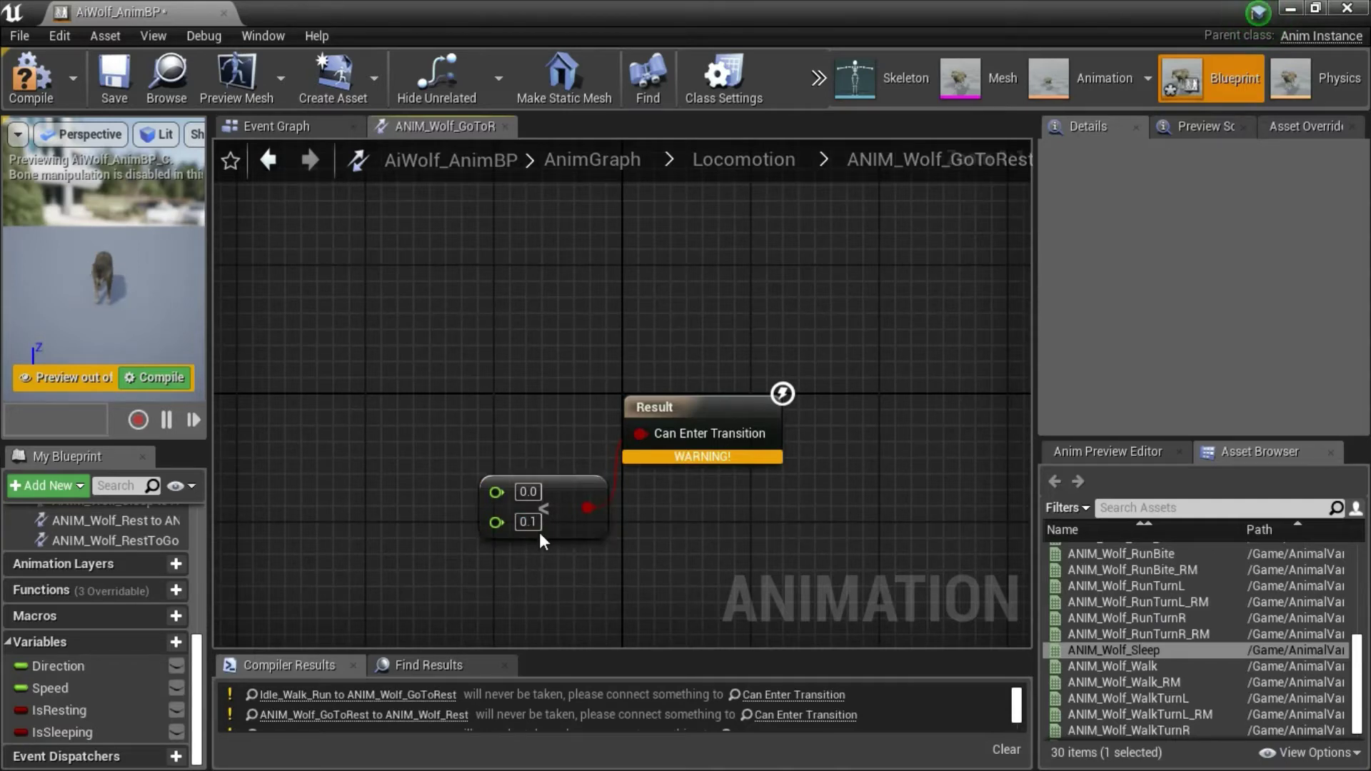
Add a Time Remaining (ANIM_Wolf_GoToRest) node and connect its Return Value to the first input of the less-than comparison.
right_click(464, 313)
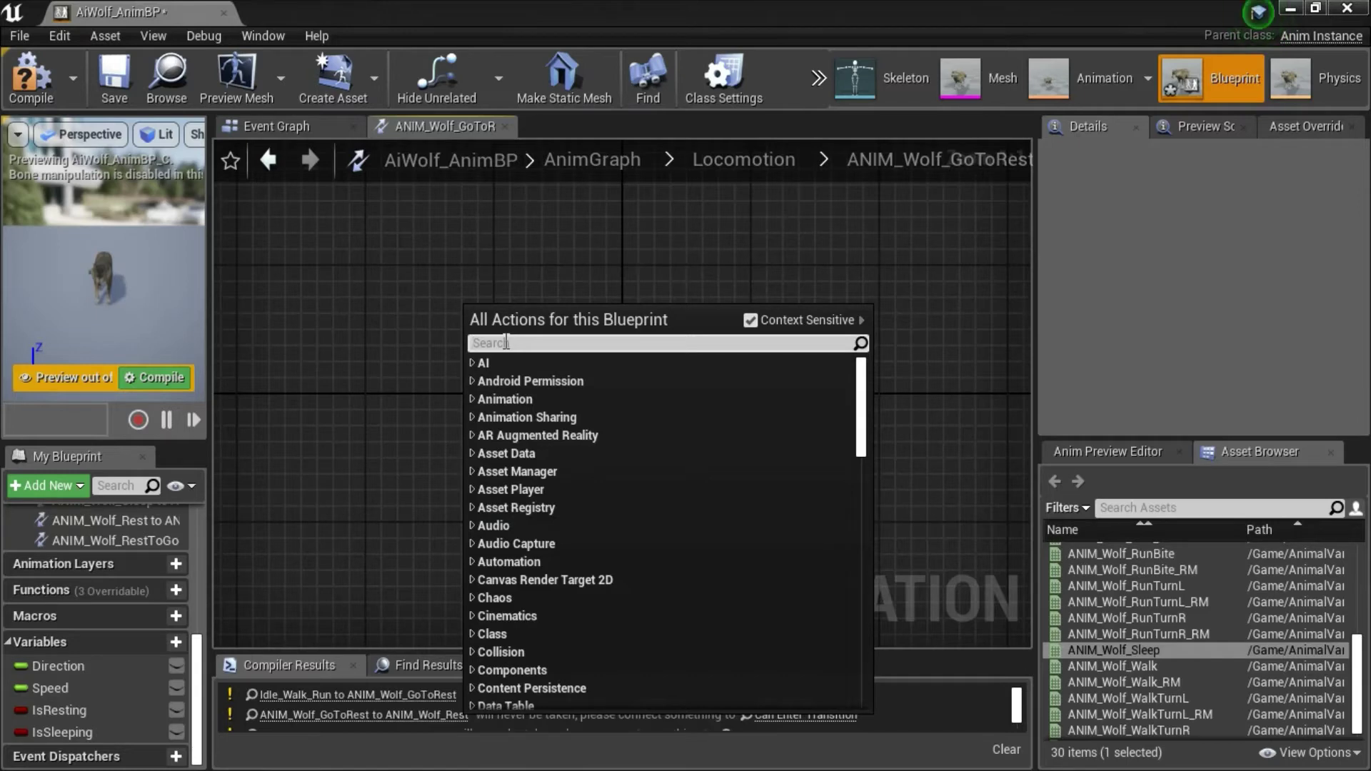
type("anim")
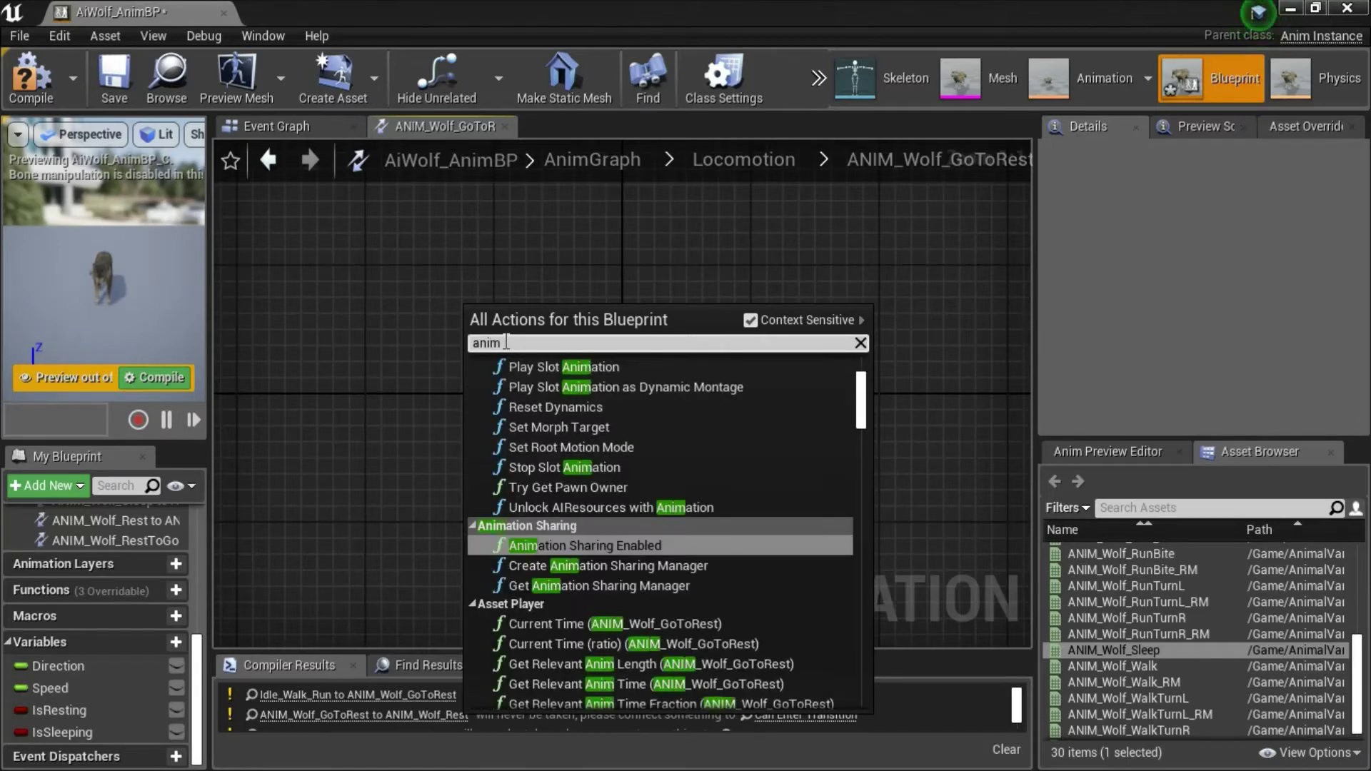
type("_wolf")
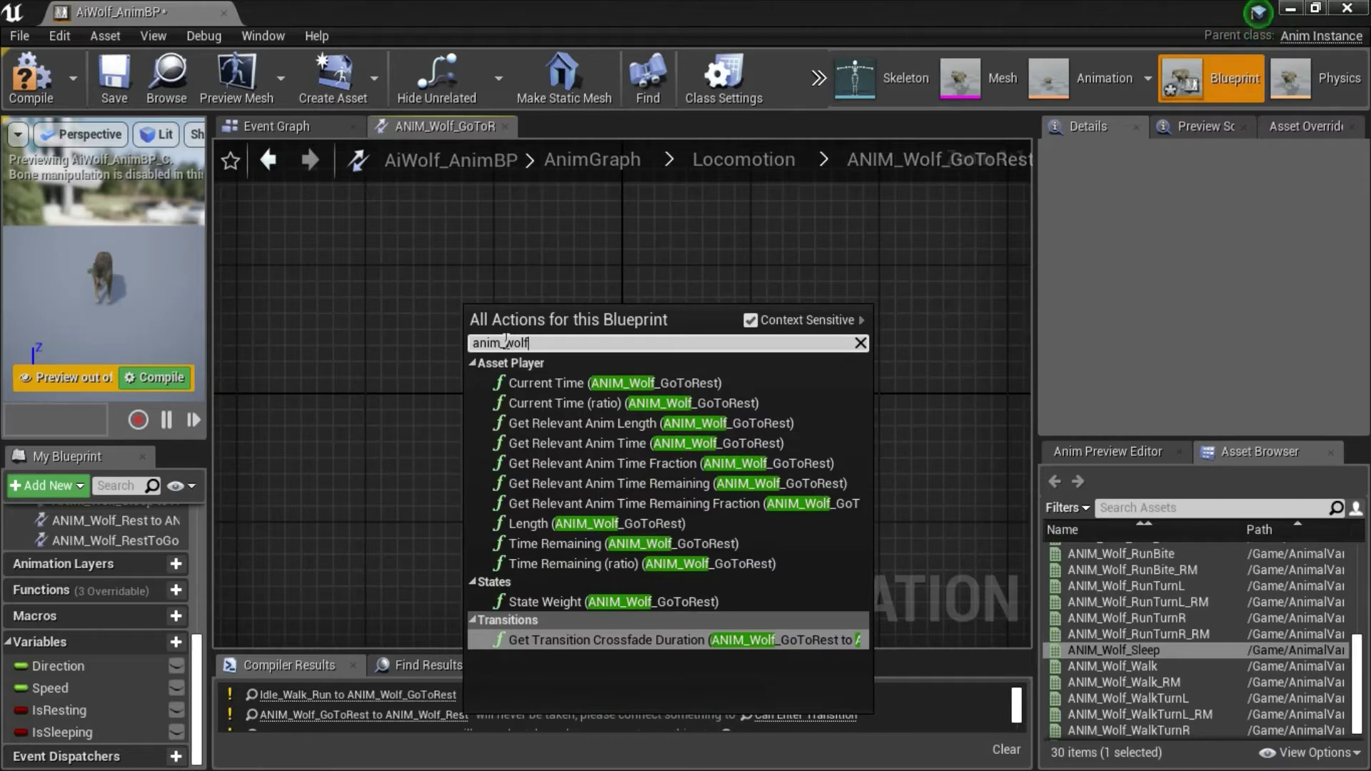
type("_goto")
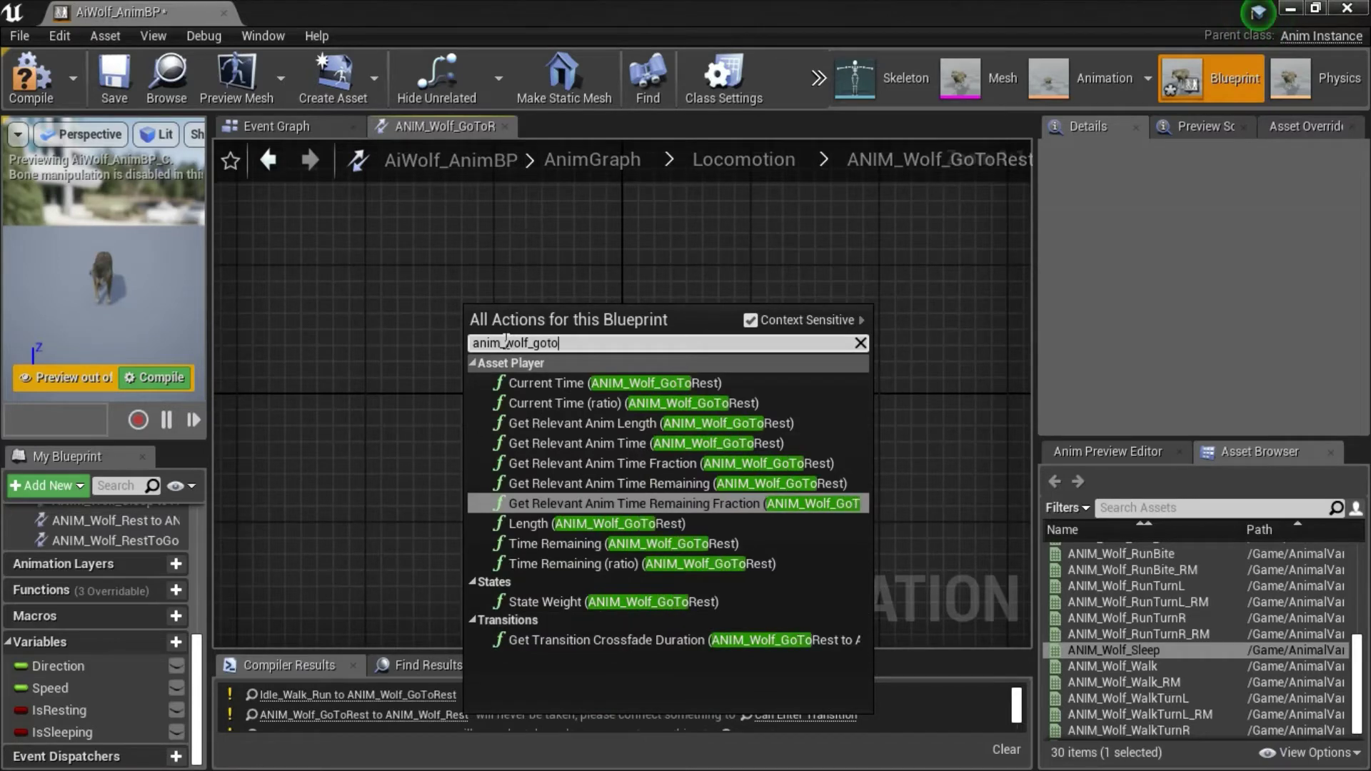
type("rest")
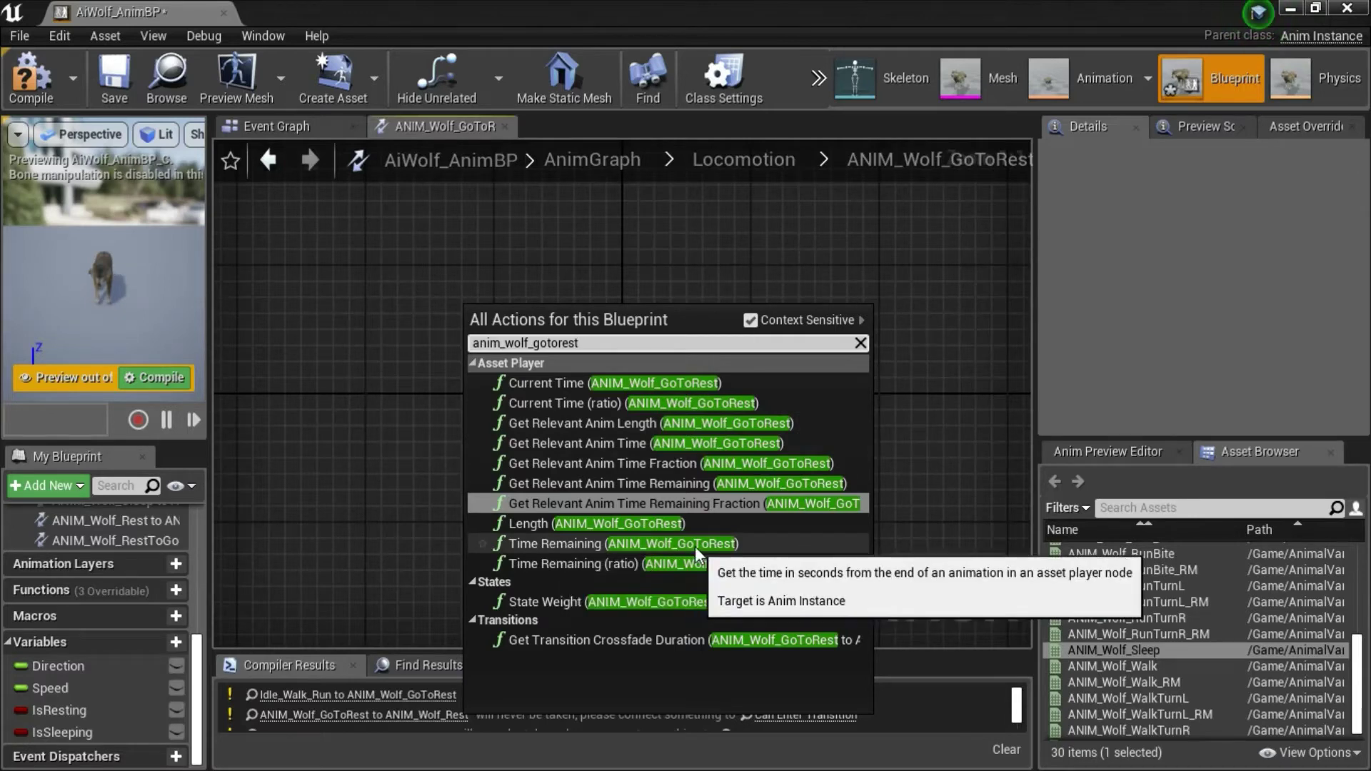
left_click(602, 544)
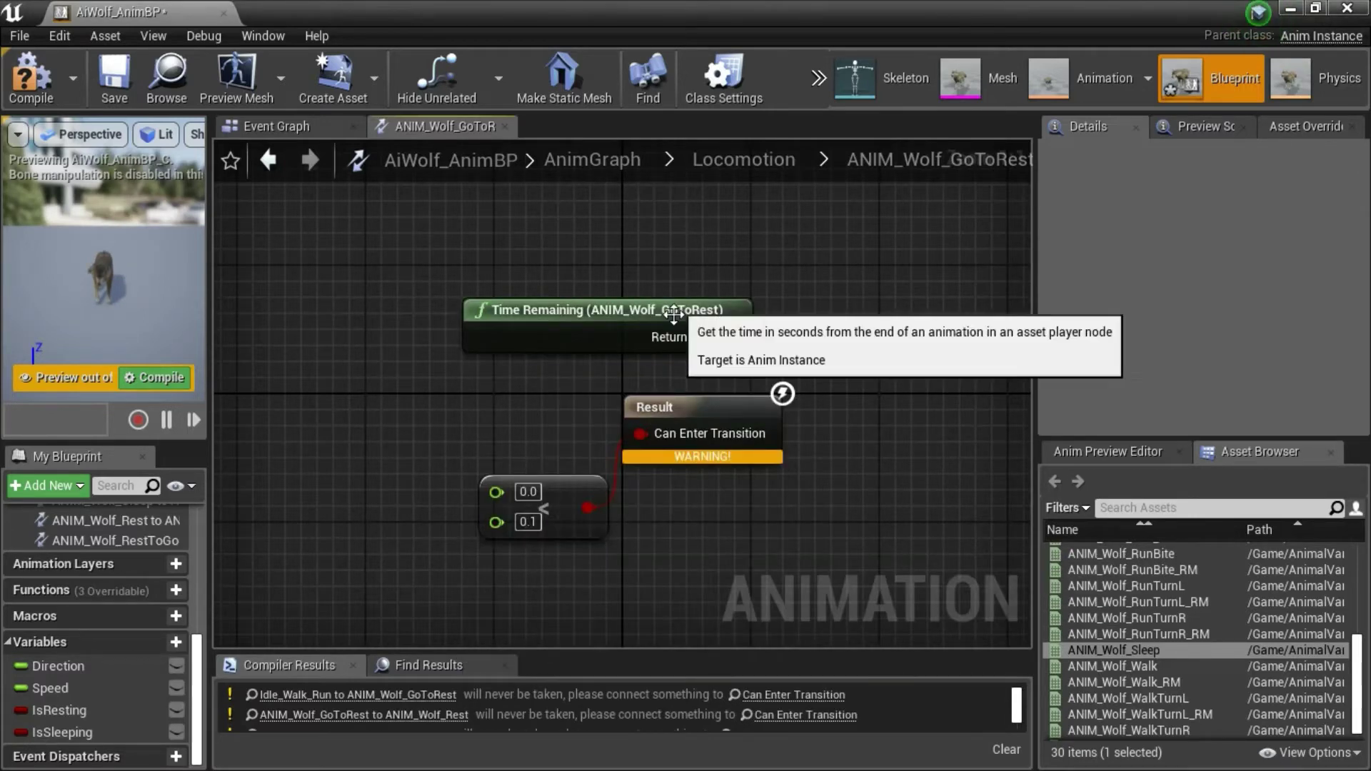
left_click_drag(614, 309, 450, 310)
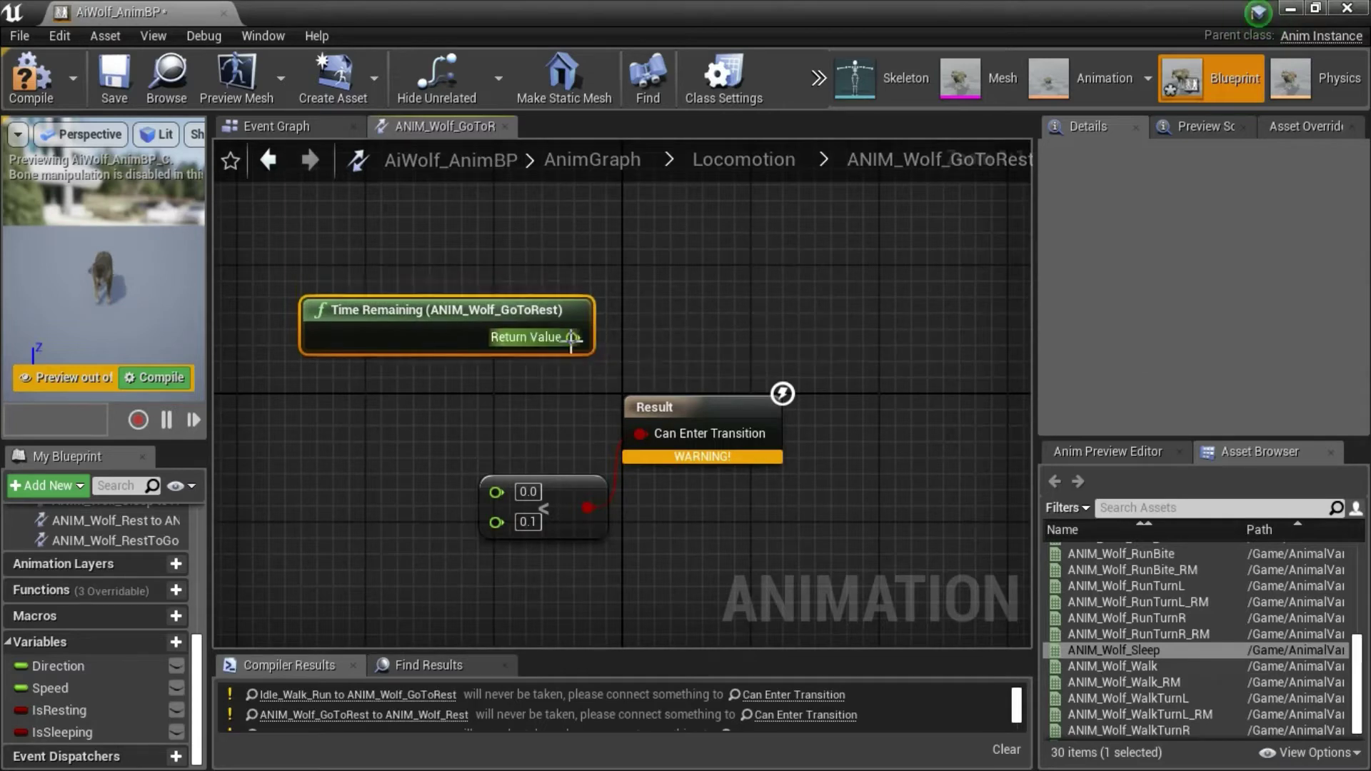
left_click_drag(572, 337, 496, 489)
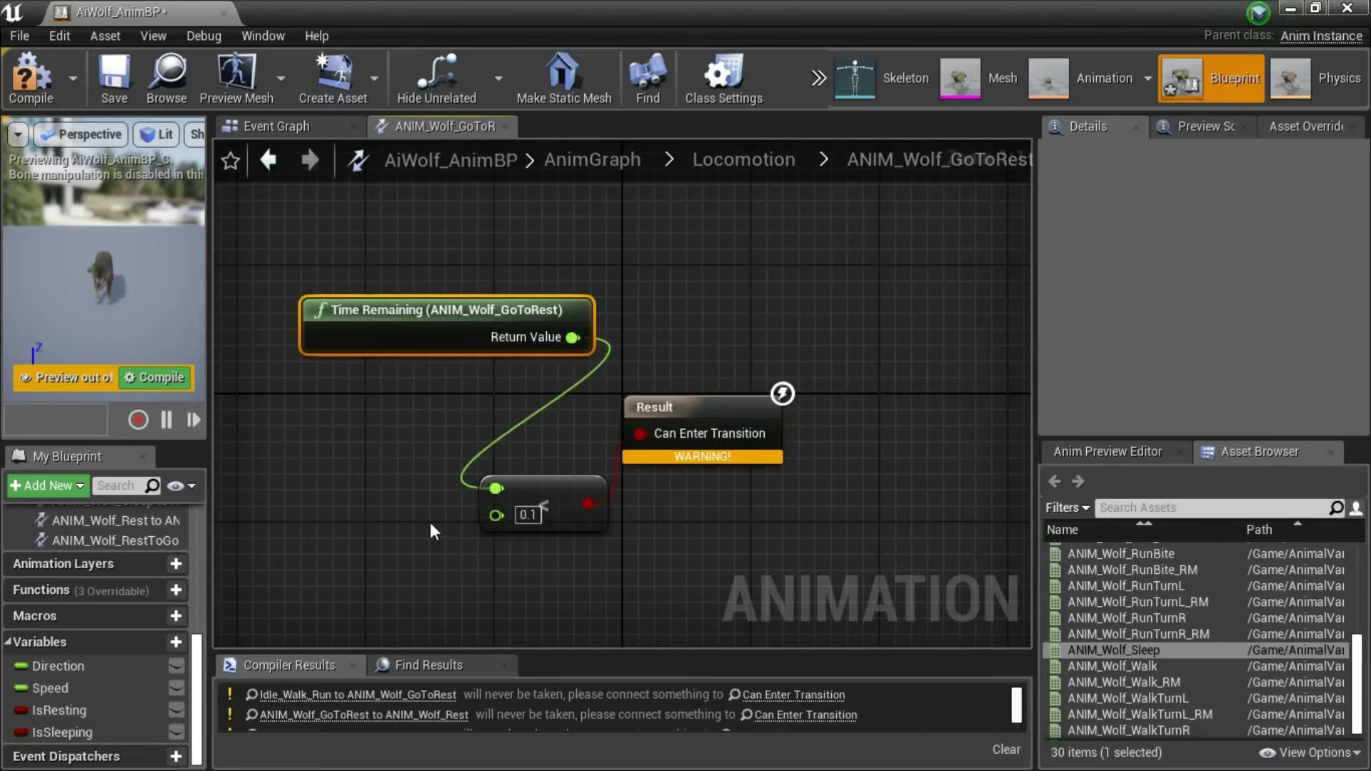
Save the blueprint and open the ANIM_Wolf_RestToGoBackUp to Idle_Walk_Run transition rule from the Locomotion graph.
left_click(114, 75)
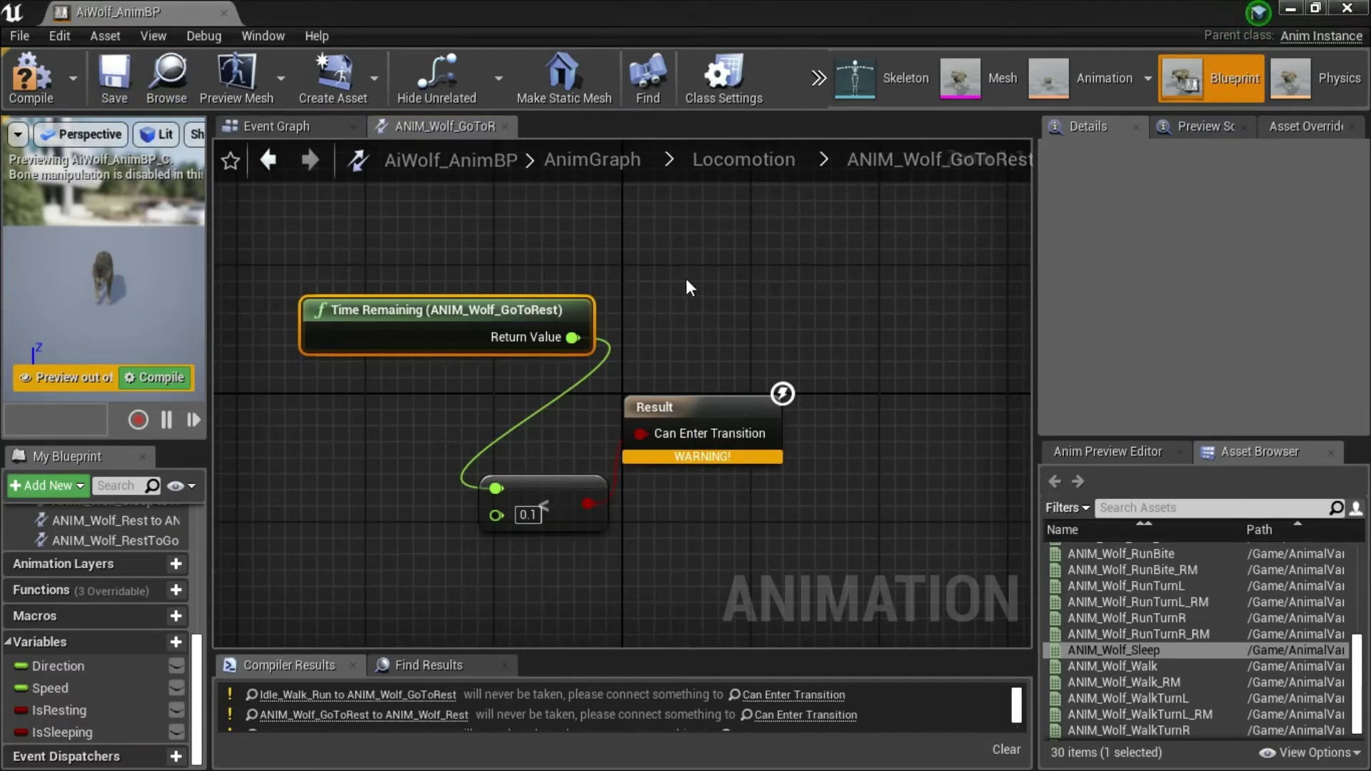
left_click(758, 157)
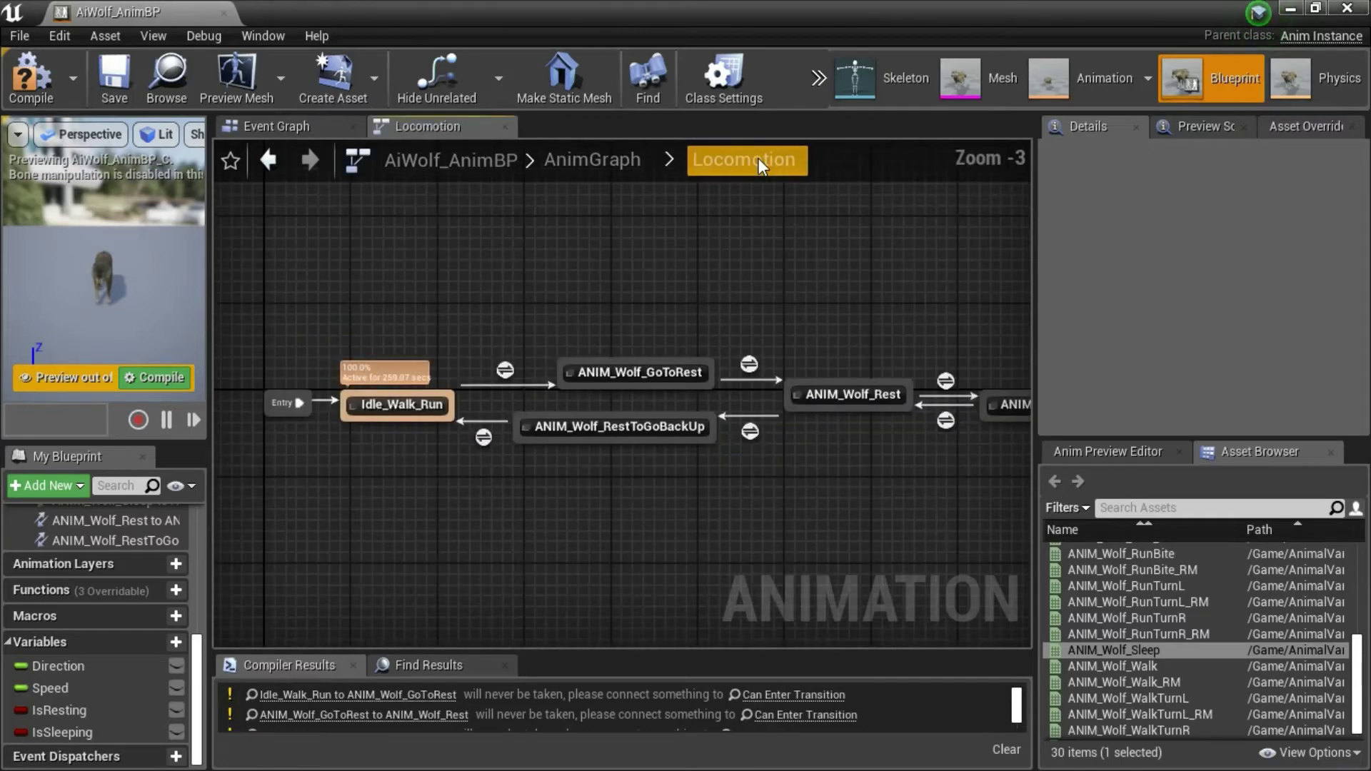
double_click(485, 438)
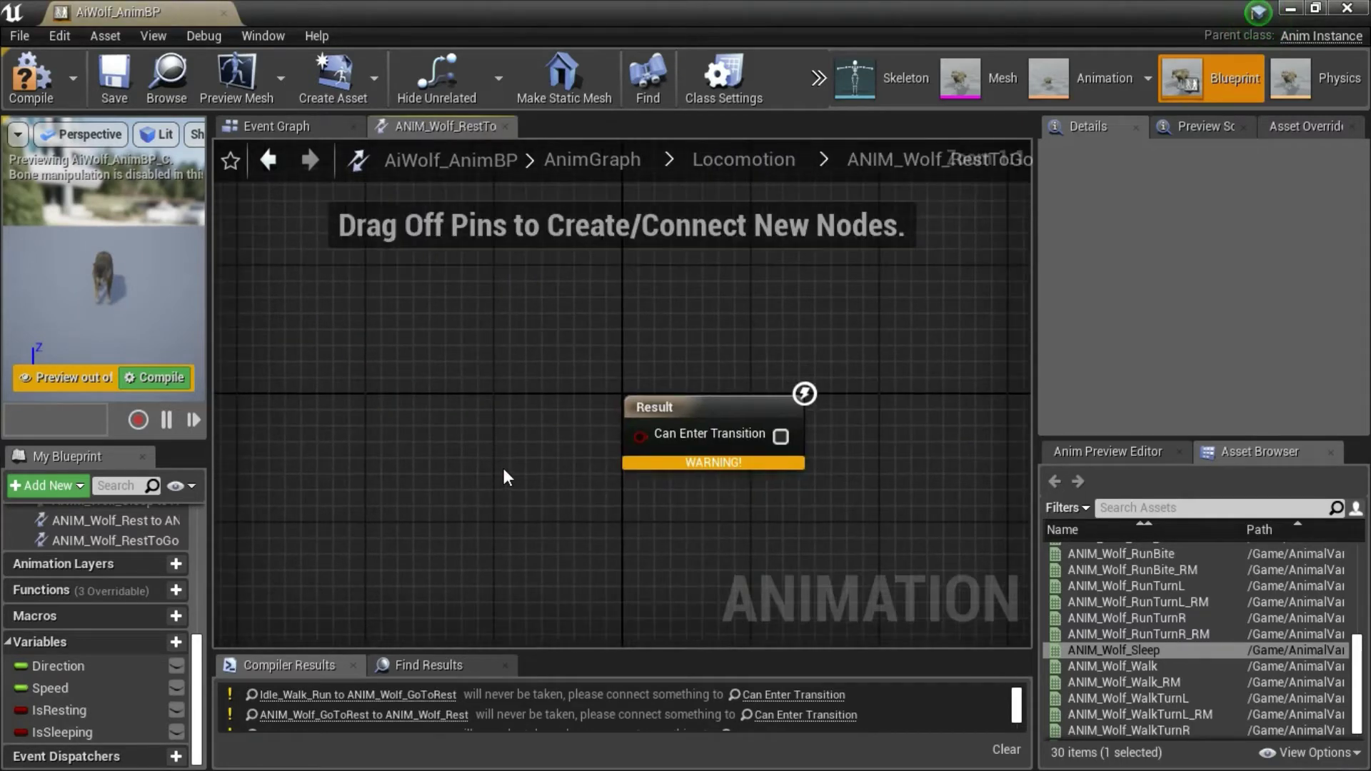
Add a float < float node driving Can Enter Transition in the RestToGoBackUp rule, with 0.1 as its second value.
left_click_drag(640, 439, 524, 457)
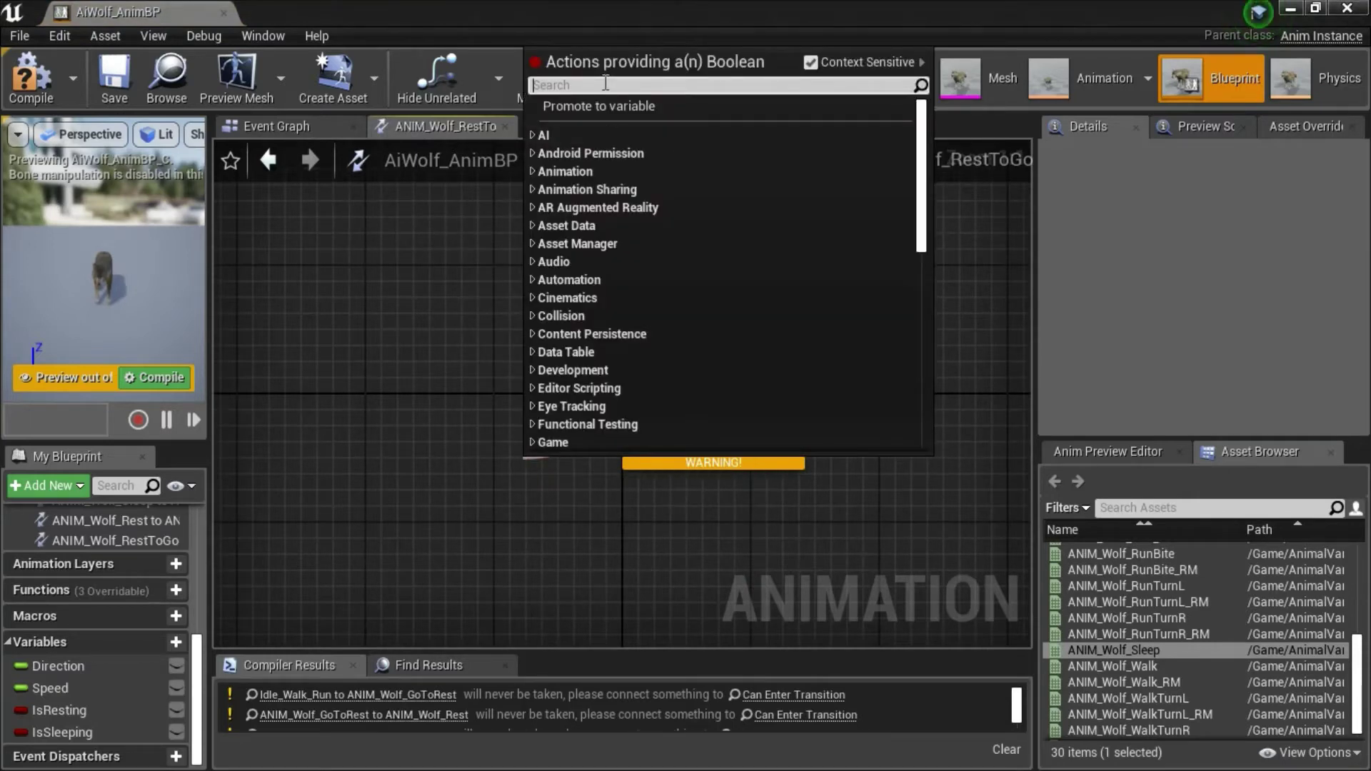
type("<")
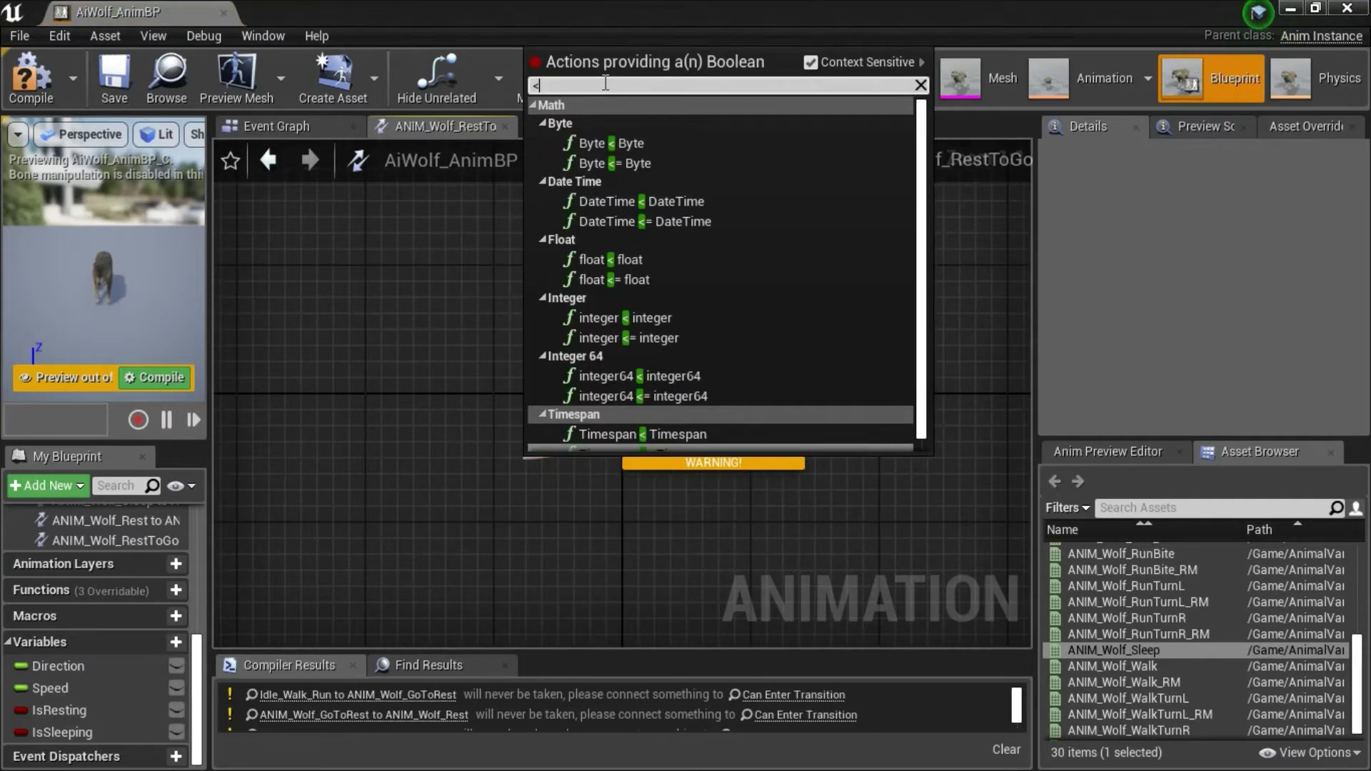
left_click(632, 262)
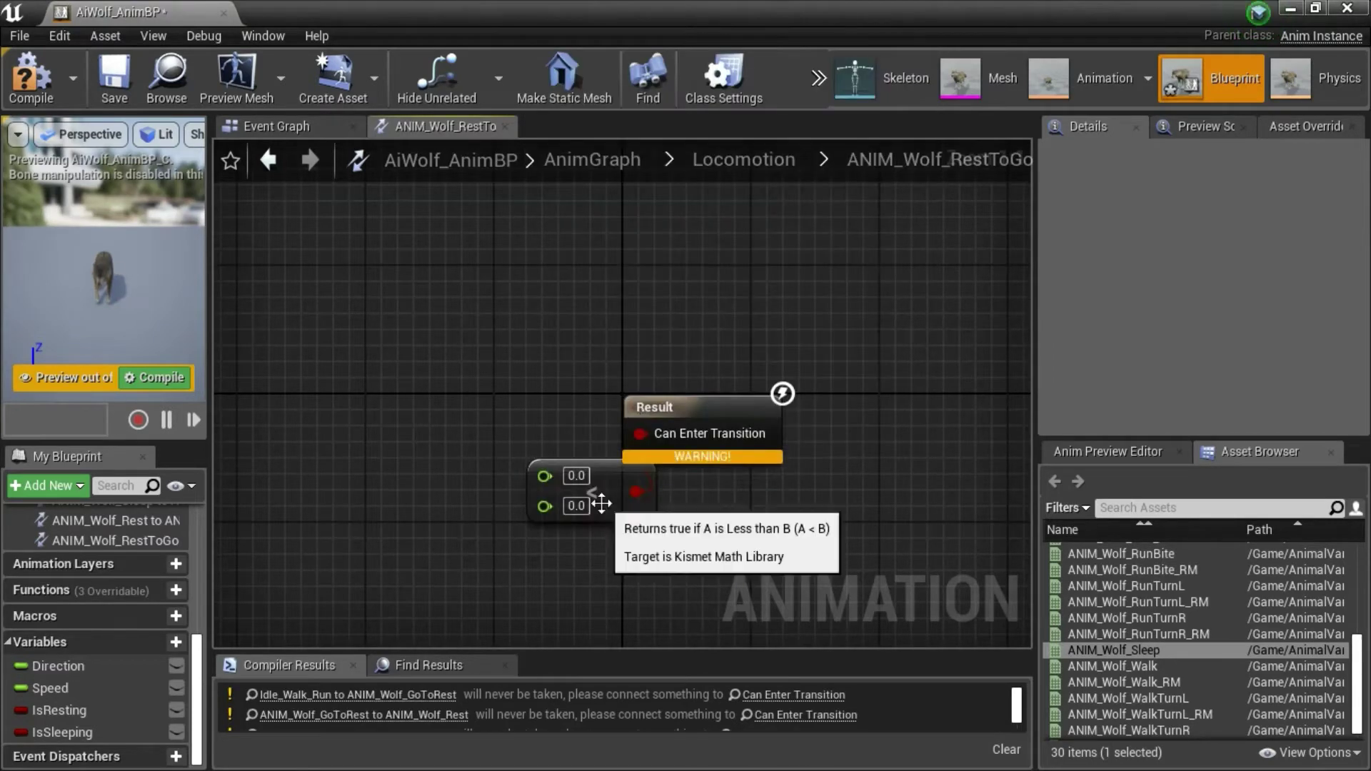
left_click_drag(603, 477, 556, 493)
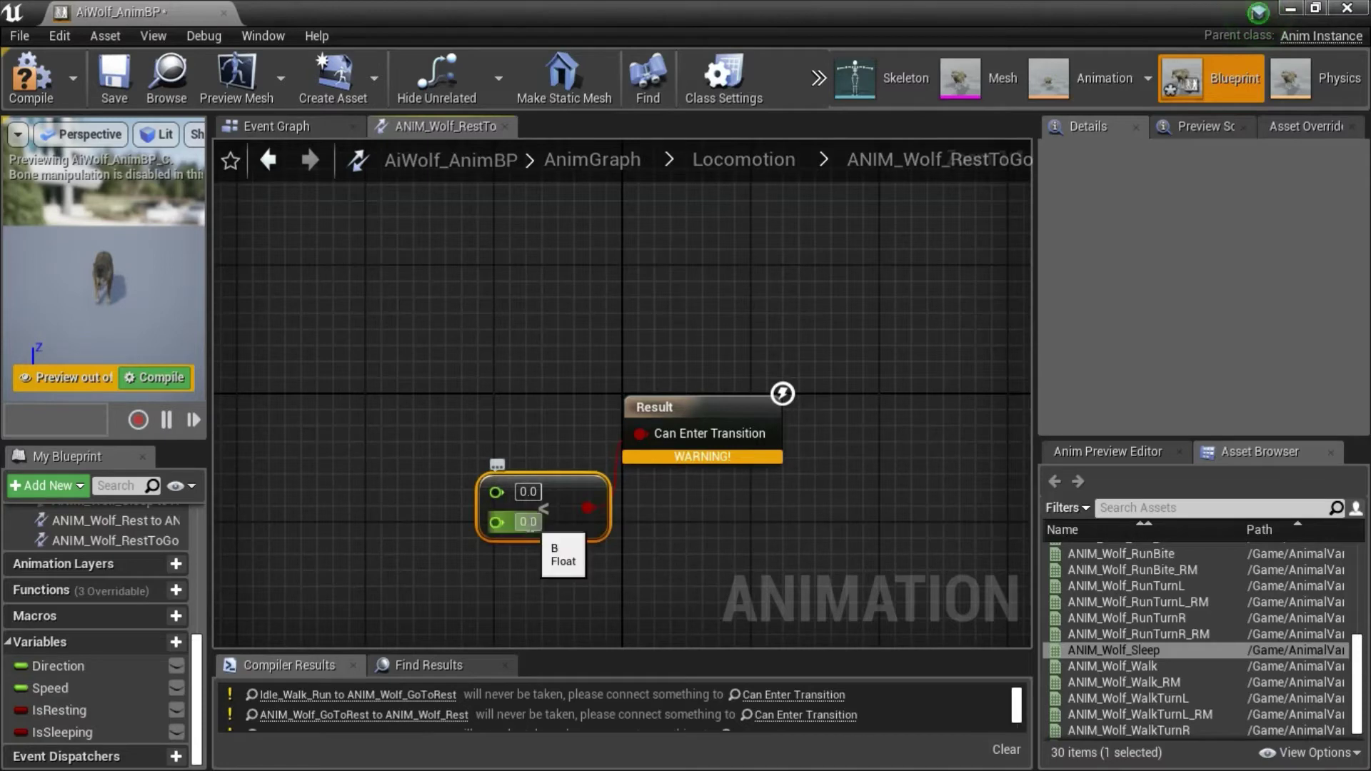
left_click(529, 522)
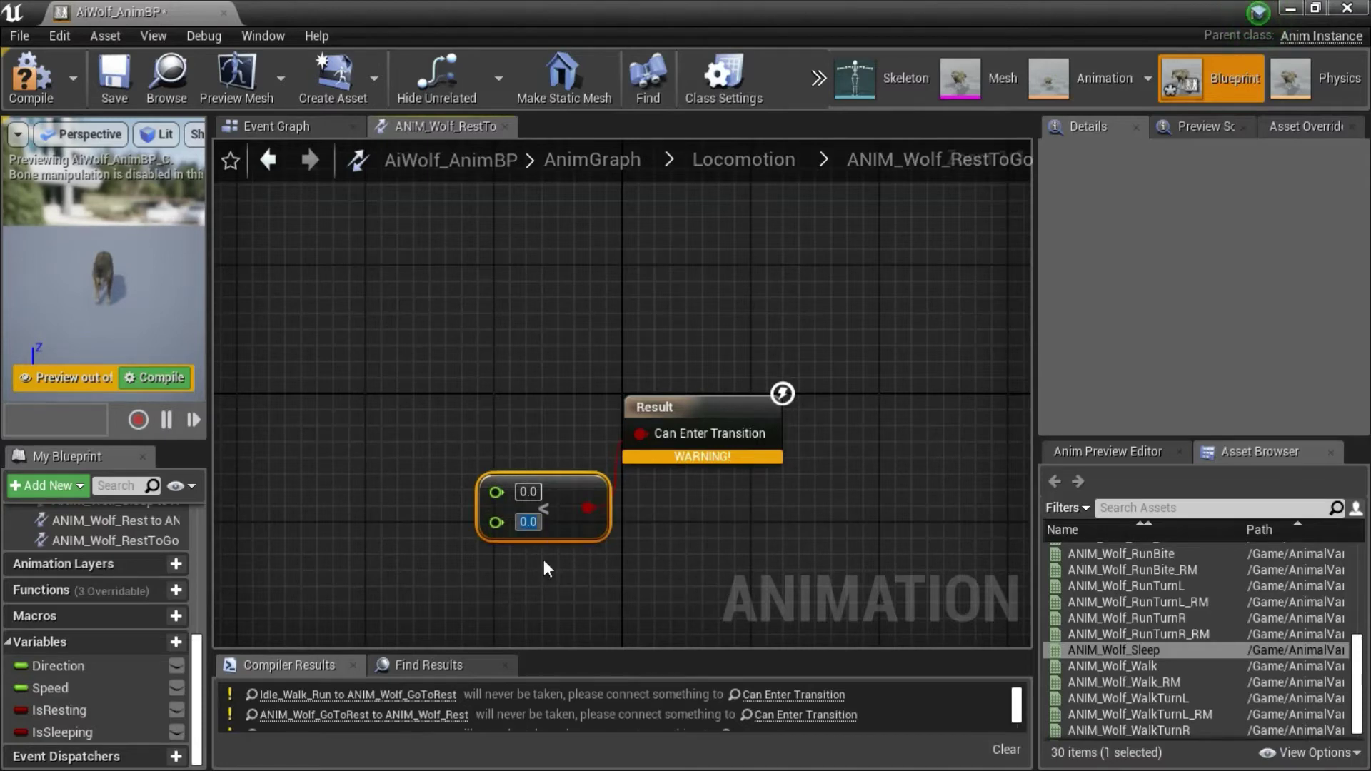
type("0.1")
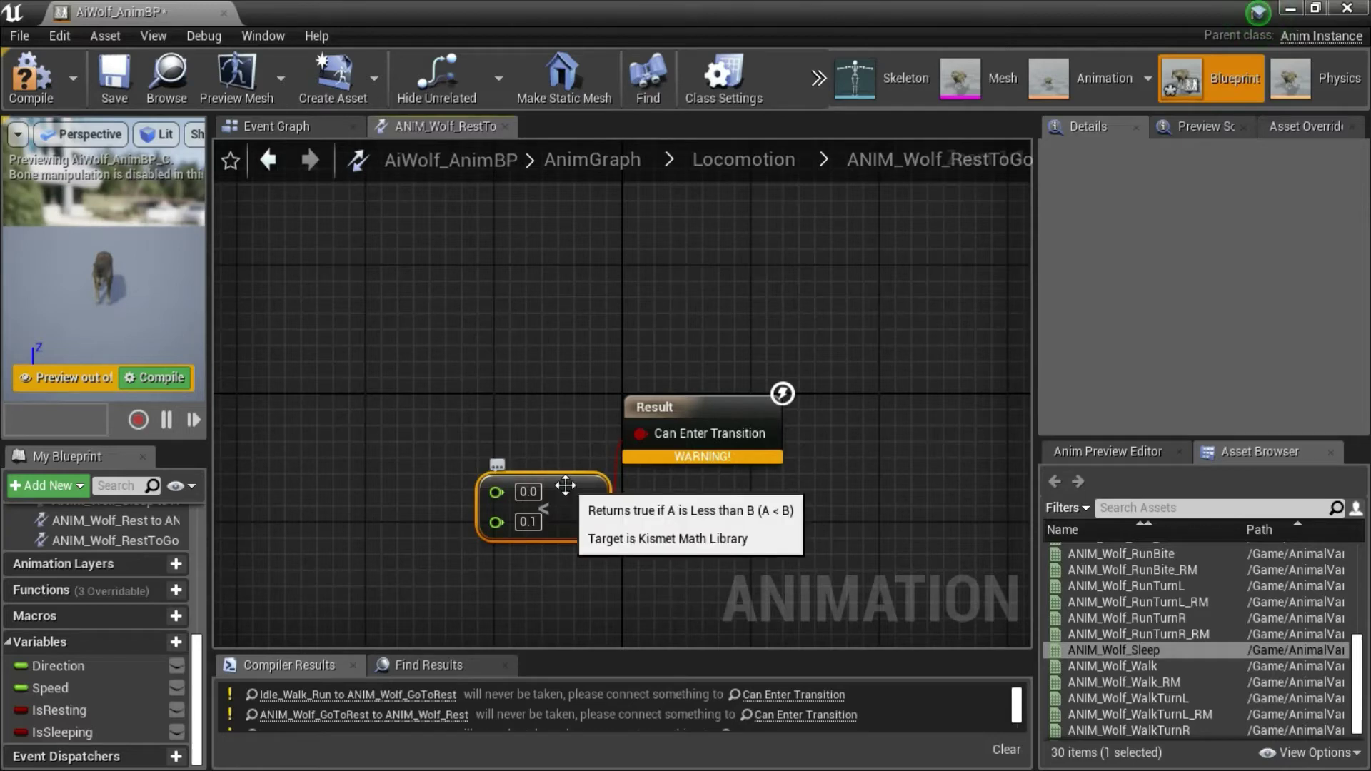
Connect a new Time Remaining (ANIM_Wolf_RestToGoBackUp) node to the comparison's first input, save, and return to the Locomotion graph.
right_click(527, 316)
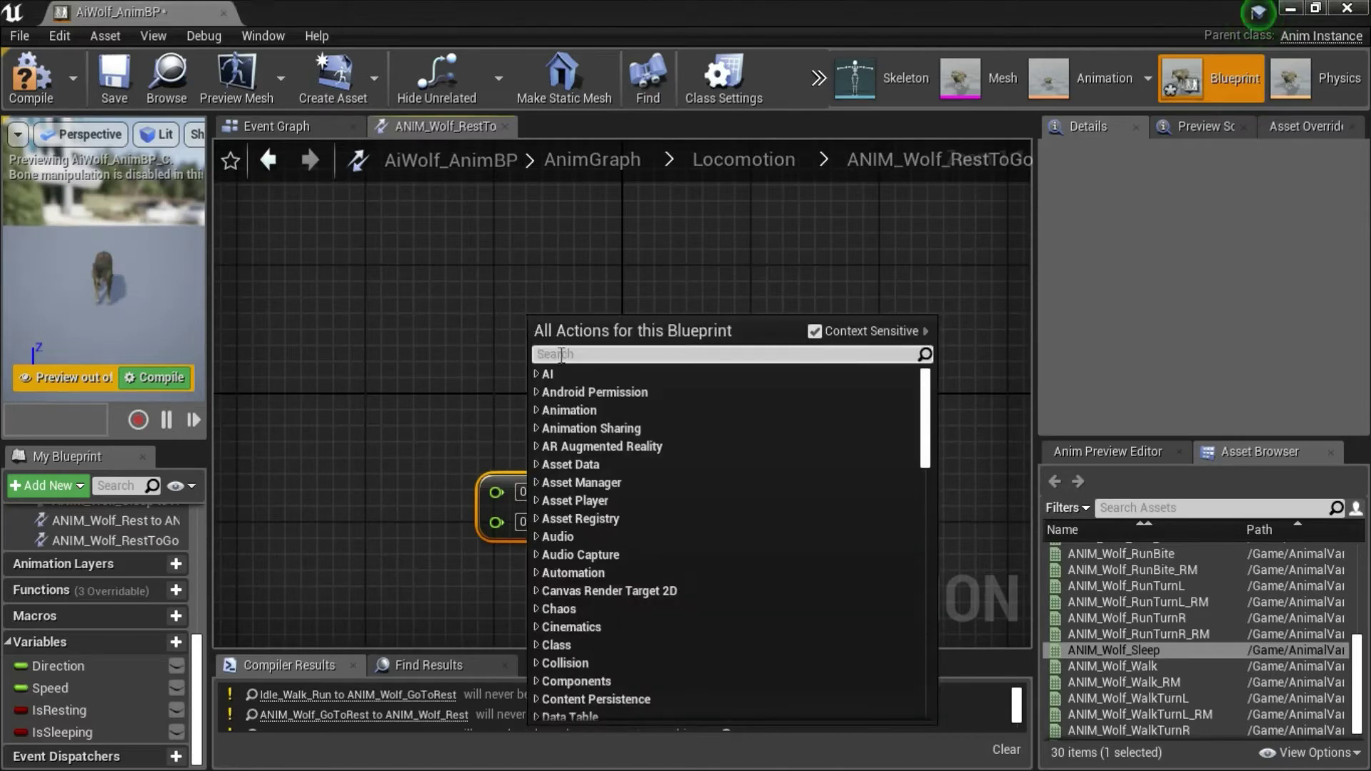
type("an")
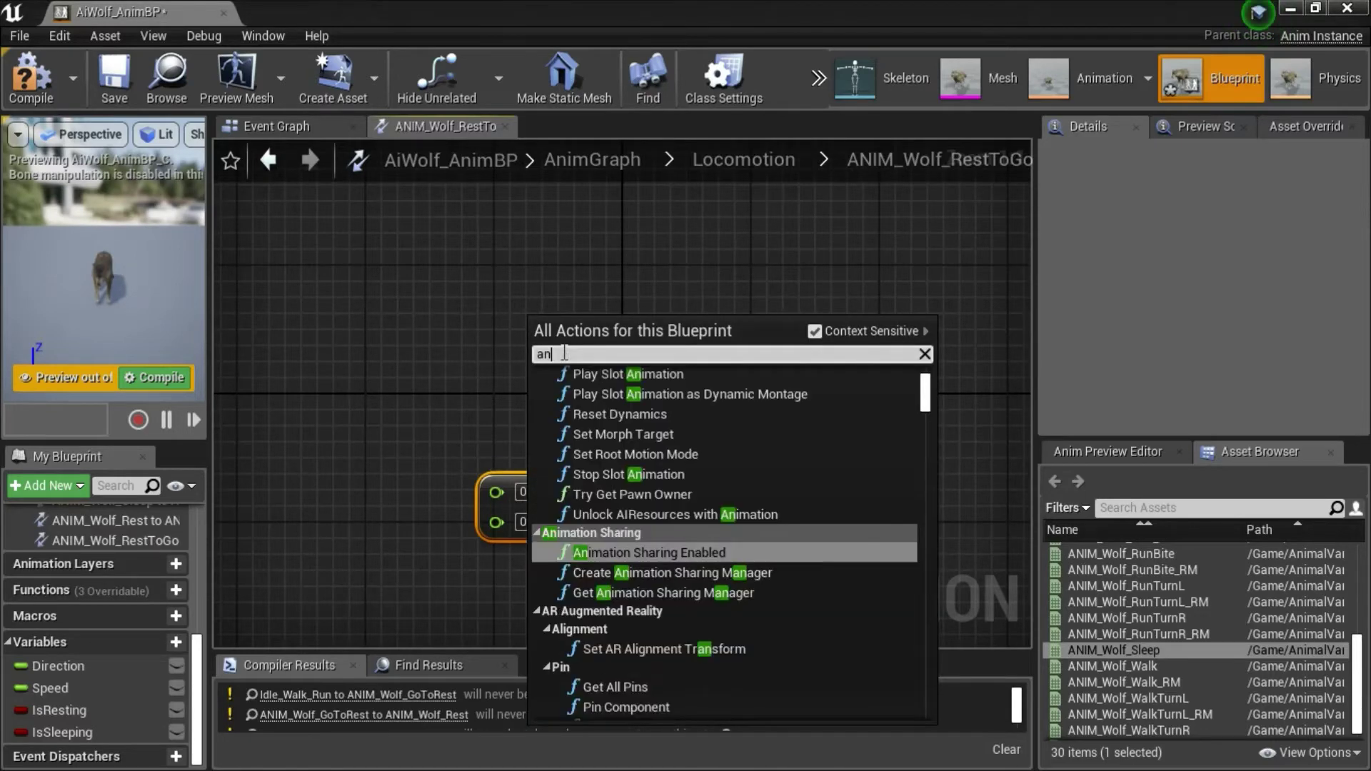
type("im_wolf")
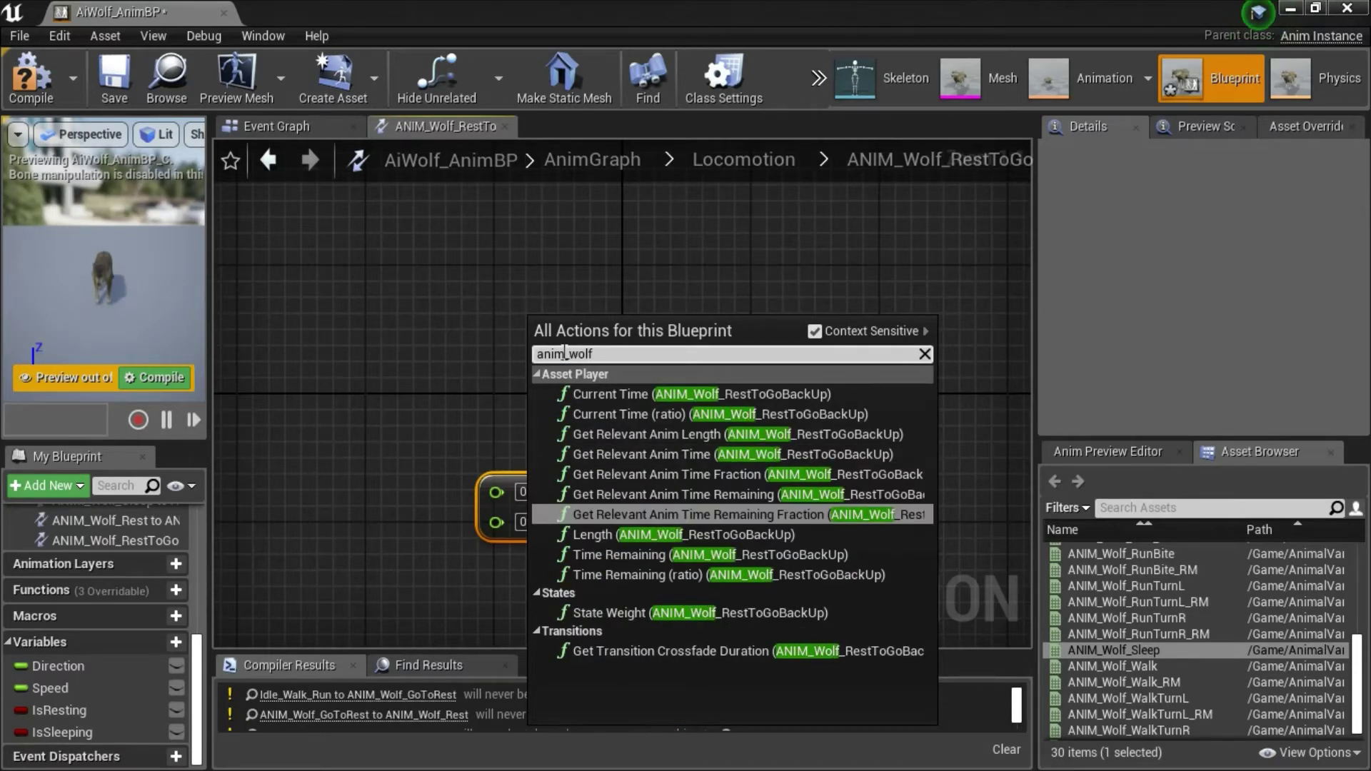
type("_rest")
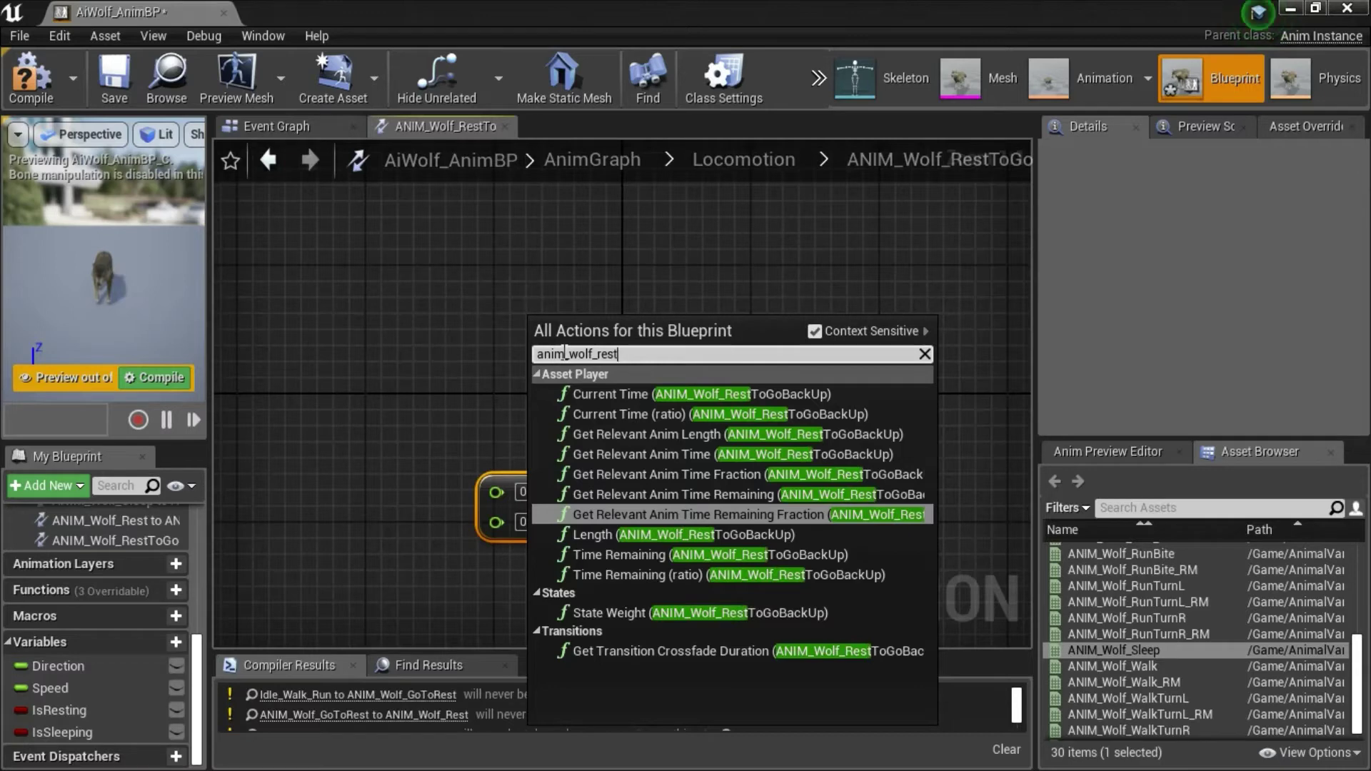
type("togo")
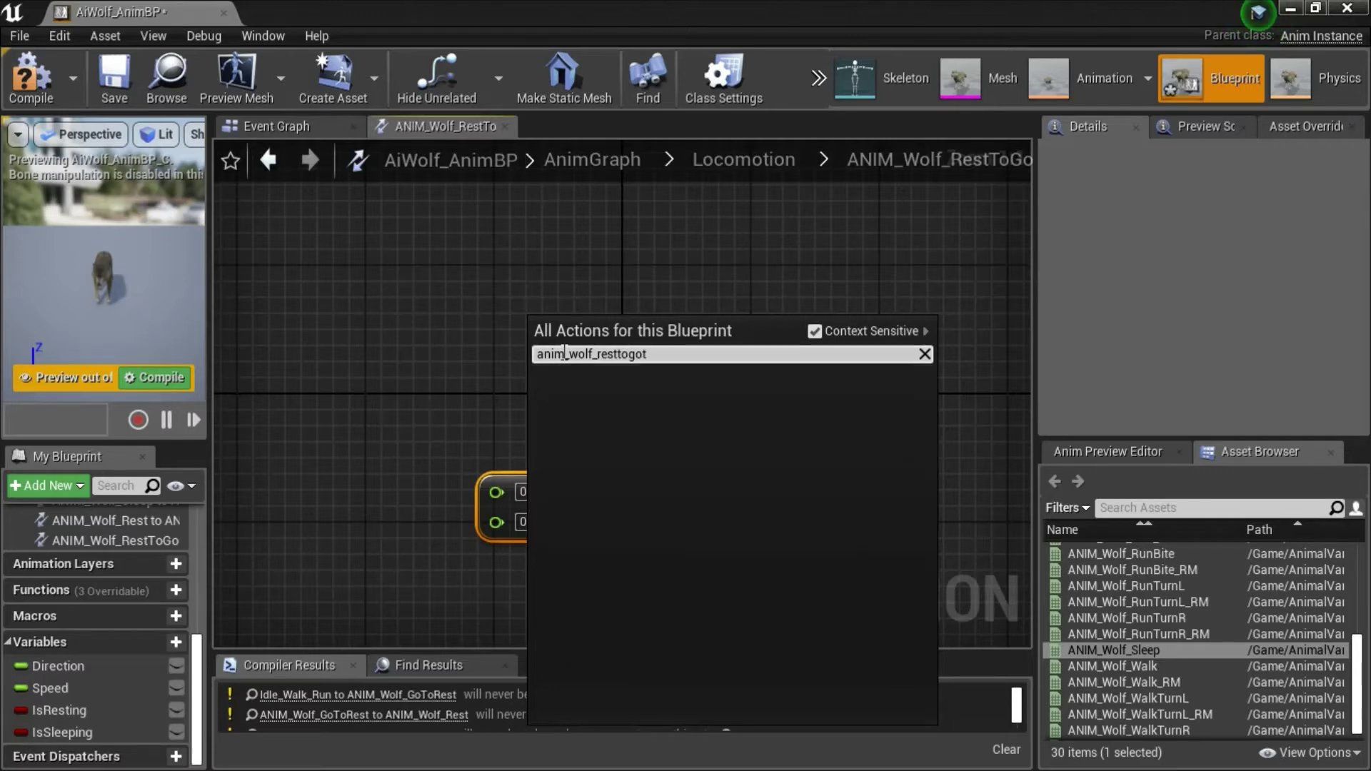
type("back")
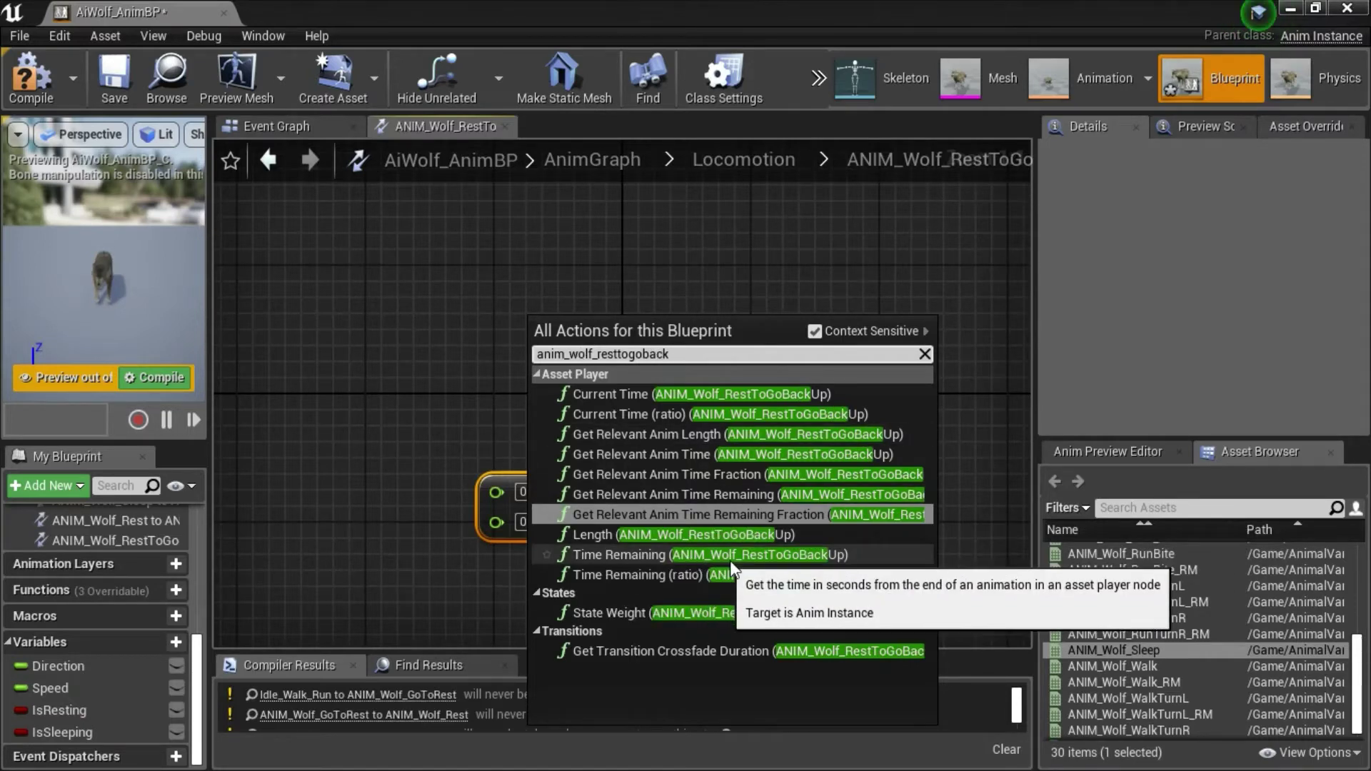
left_click(795, 555)
left_click_drag(710, 327, 468, 327)
left_click_drag(602, 353, 532, 491)
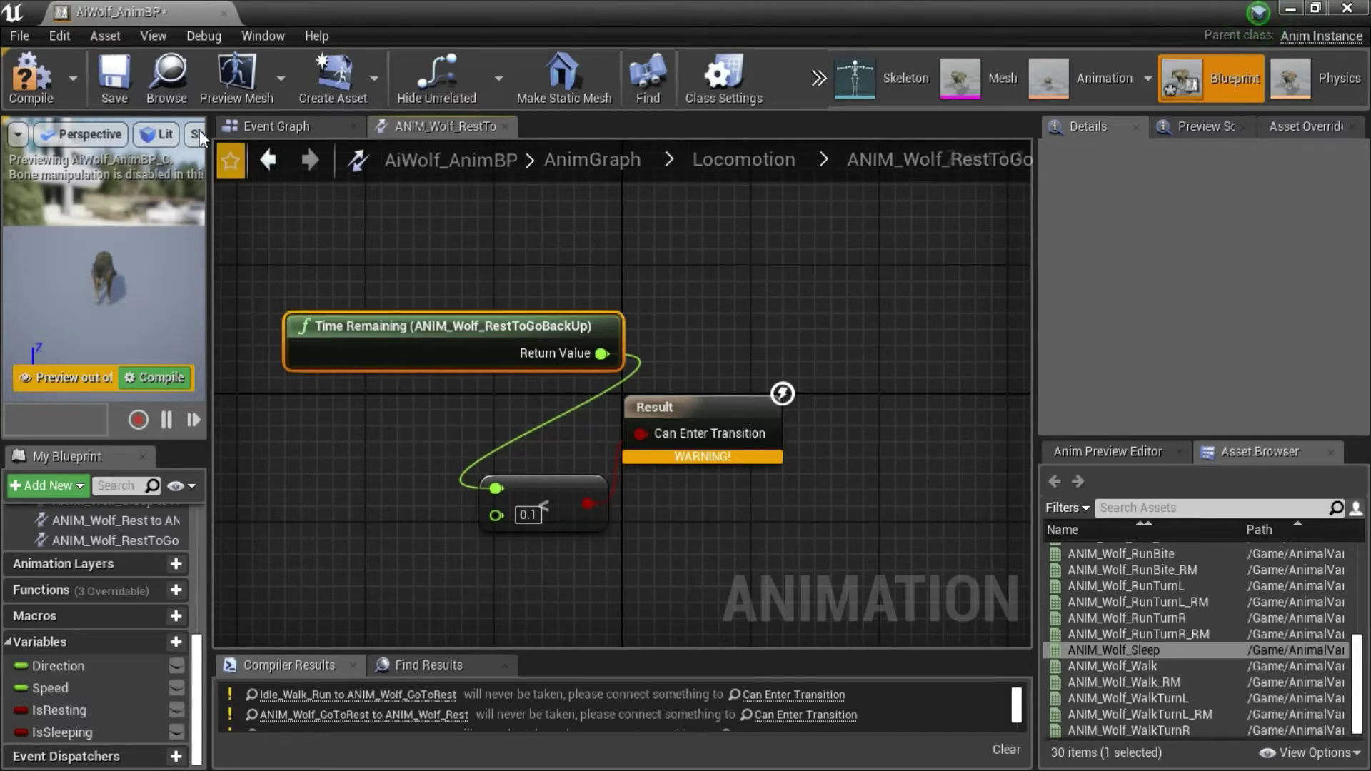
left_click(113, 76)
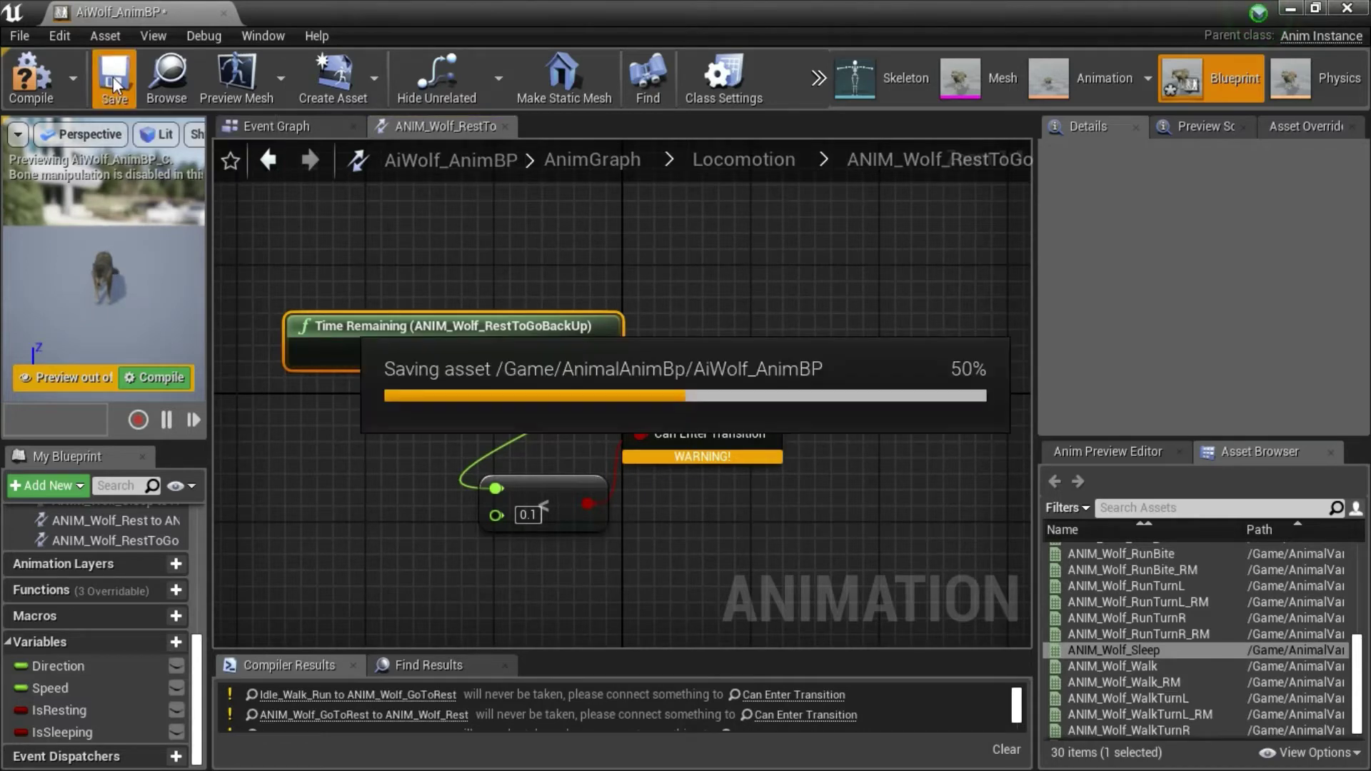
left_click(773, 160)
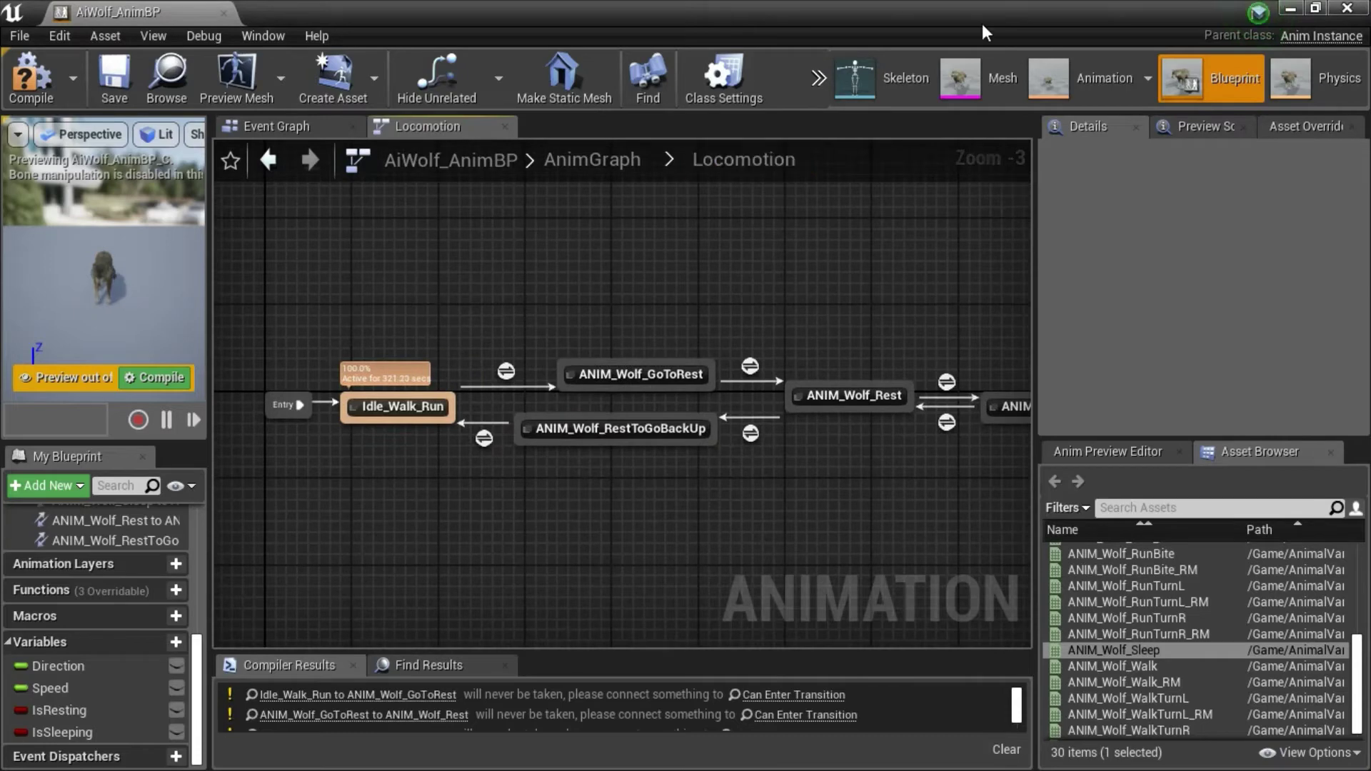
Compile and save the AiWolf_AnimBP animation blueprint.
left_click(33, 91)
left_click(114, 79)
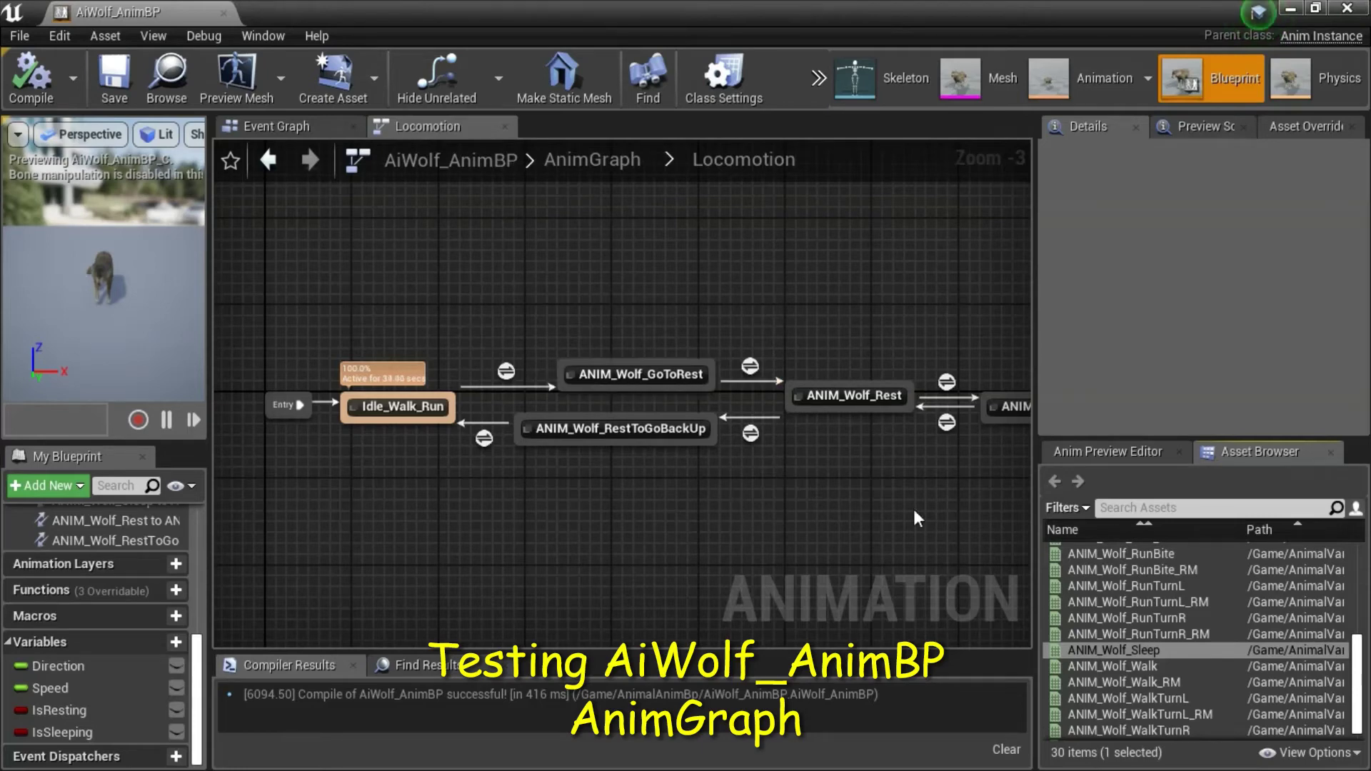
Test the rest and sleep transitions by toggling Is Resting and Is Sleeping on and off in the preview instance values.
left_click(1107, 456)
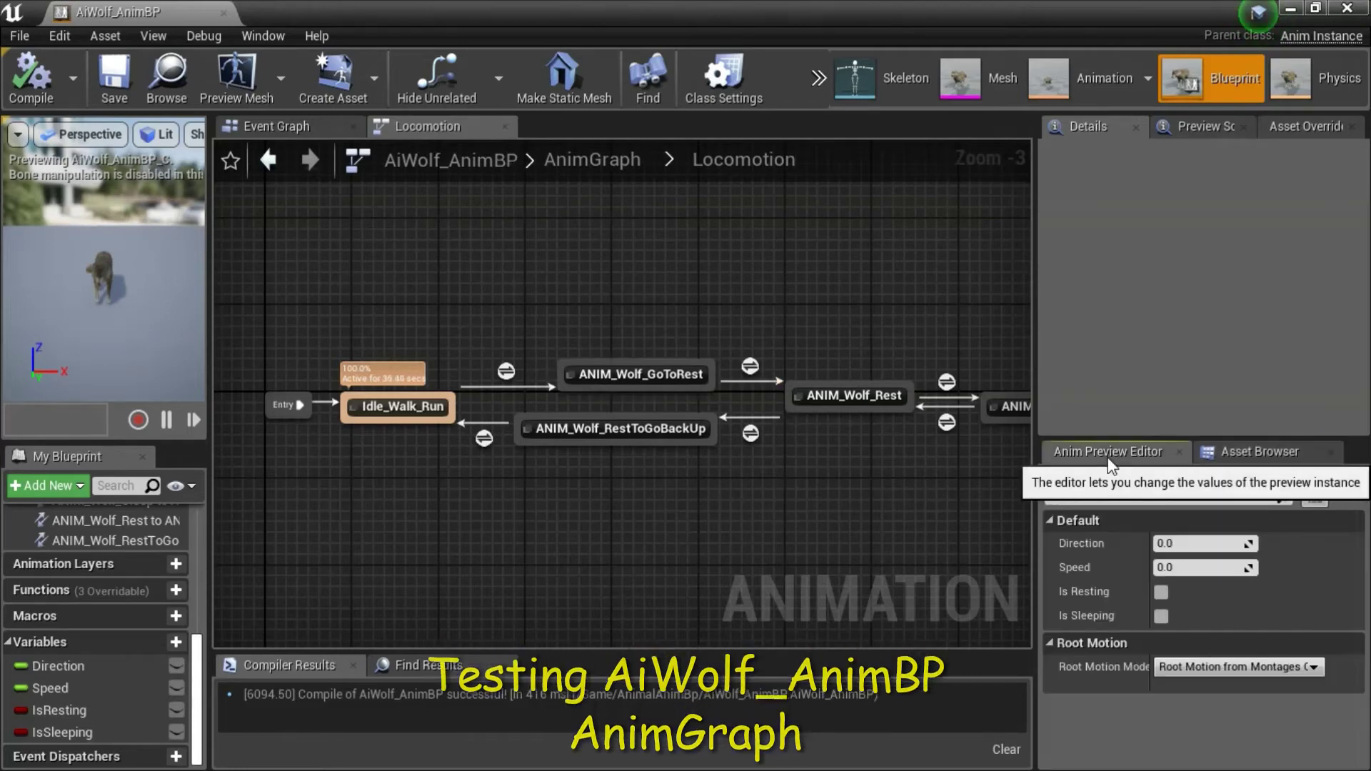
left_click(1162, 592)
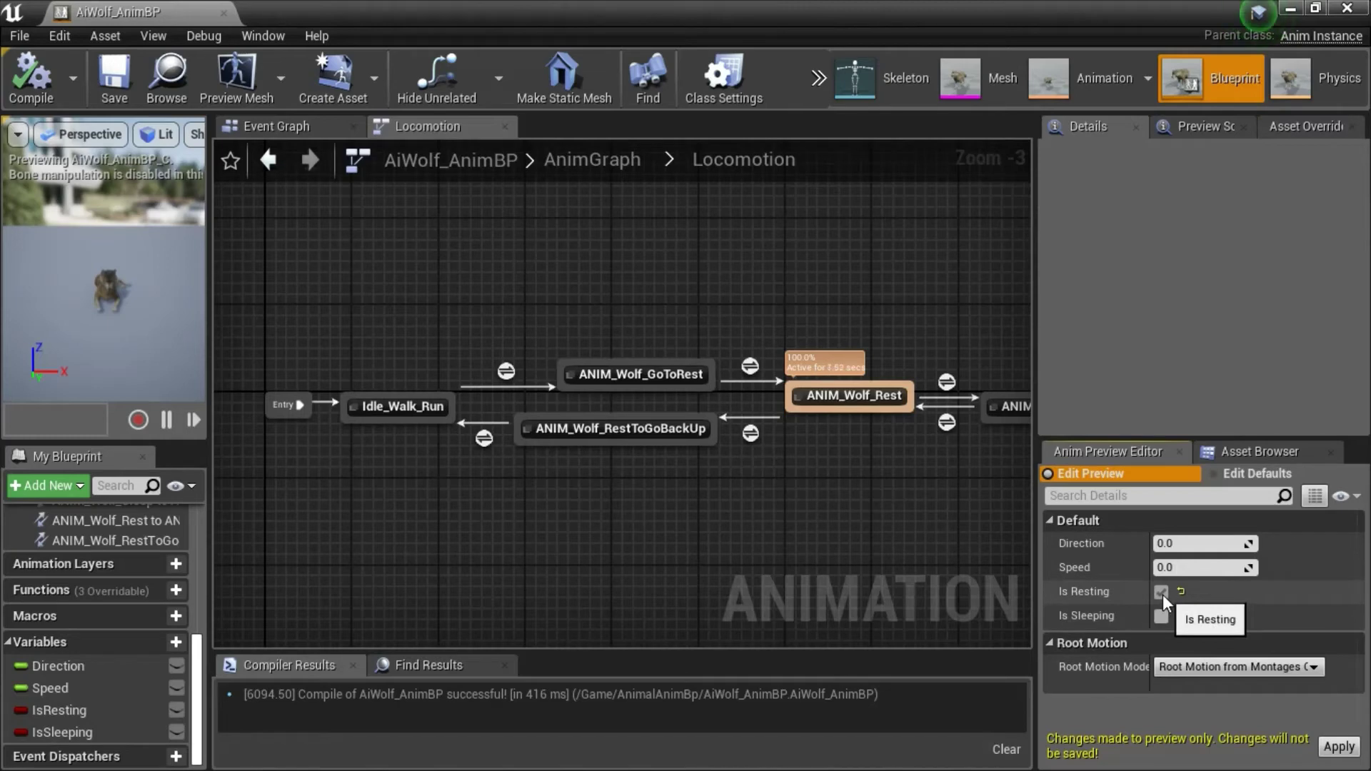
left_click(1161, 593)
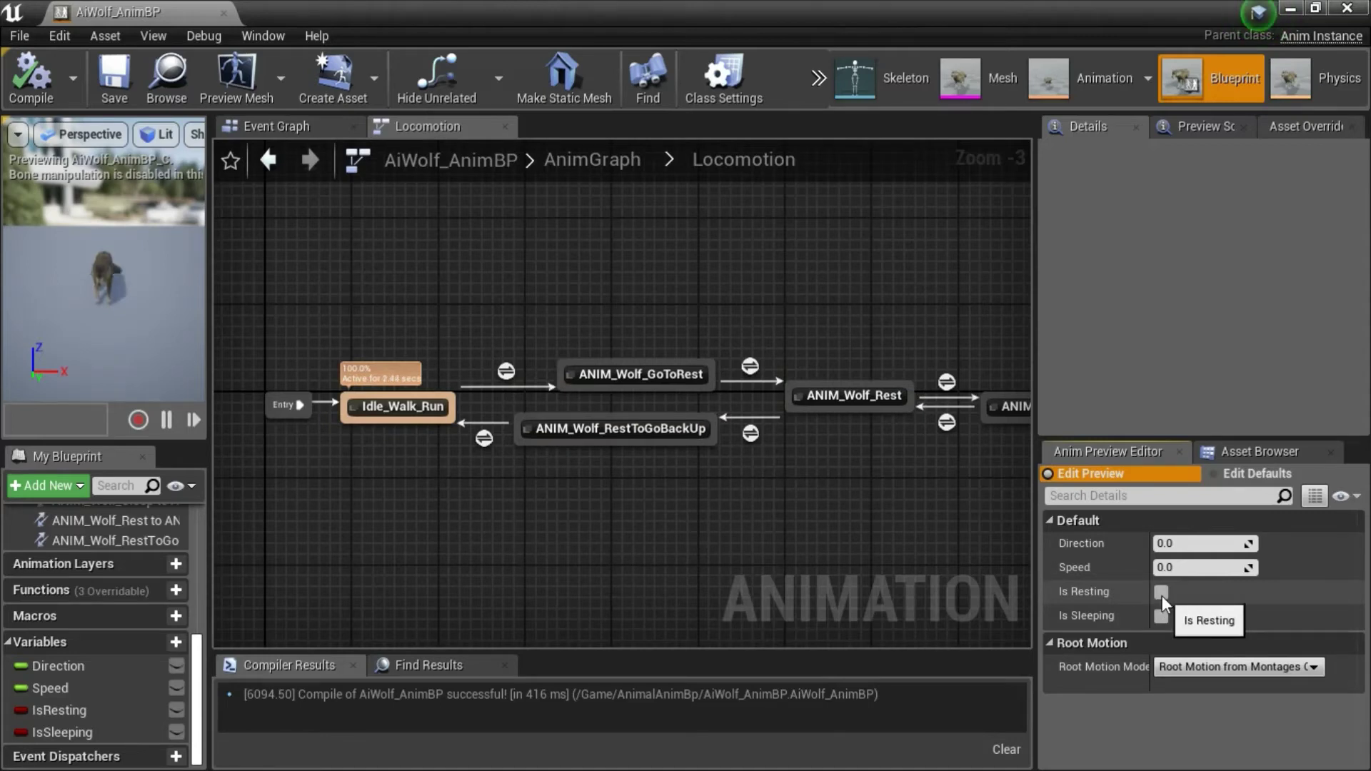
left_click(1161, 594)
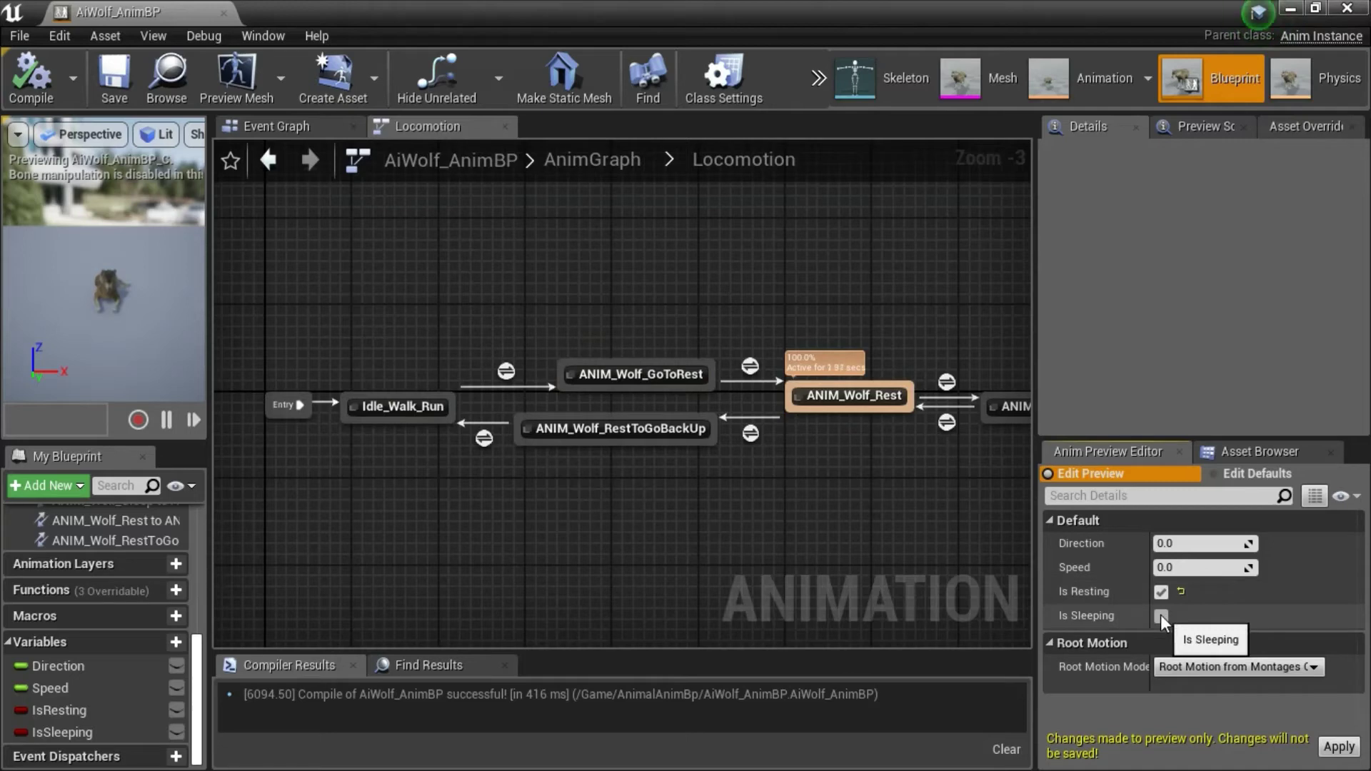
left_click(1161, 615)
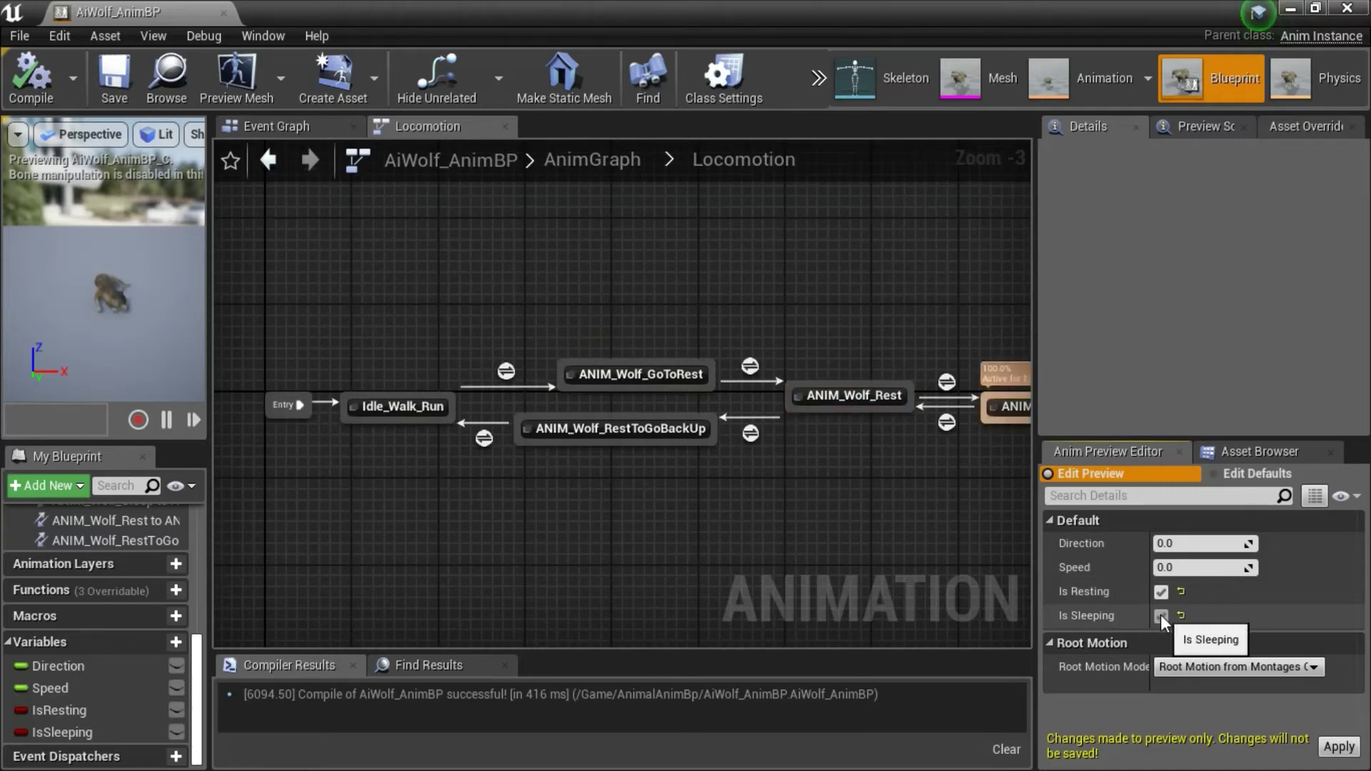
left_click(1160, 616)
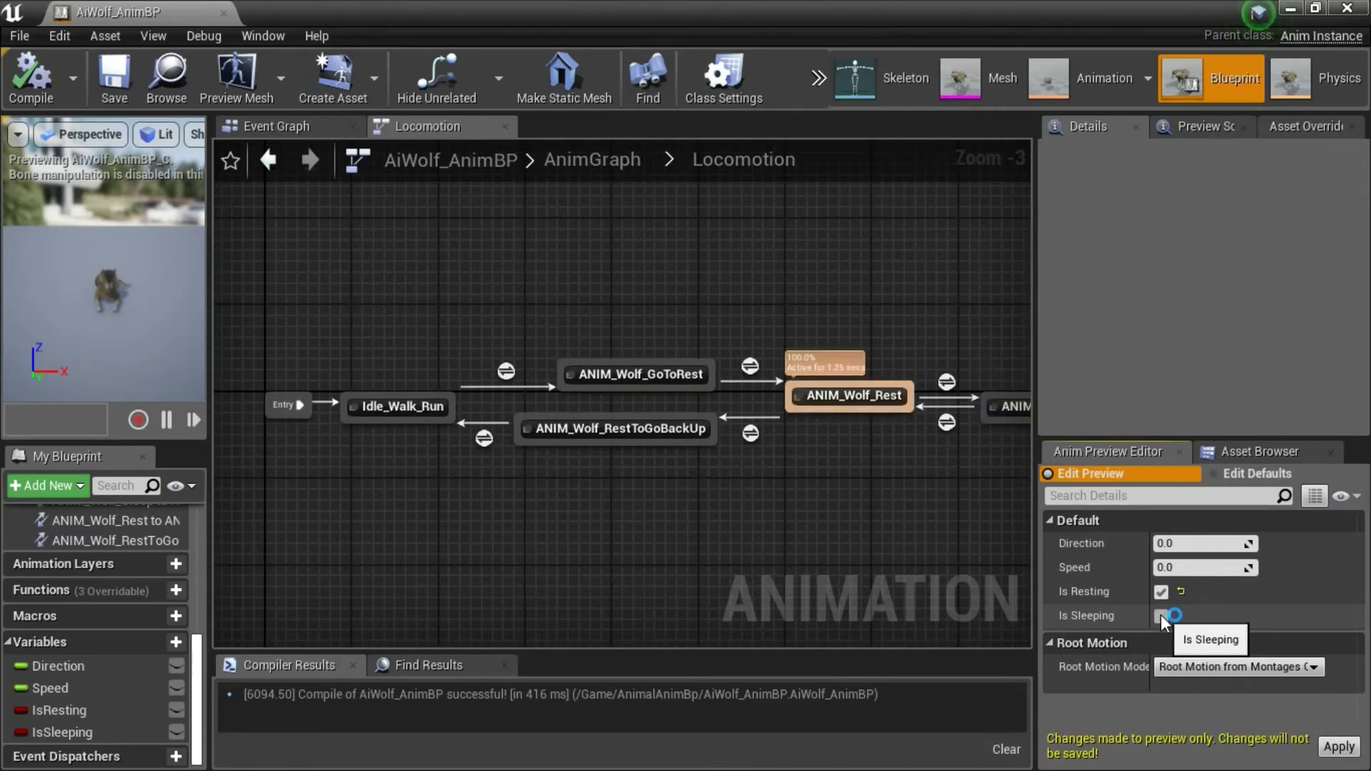
left_click(1161, 592)
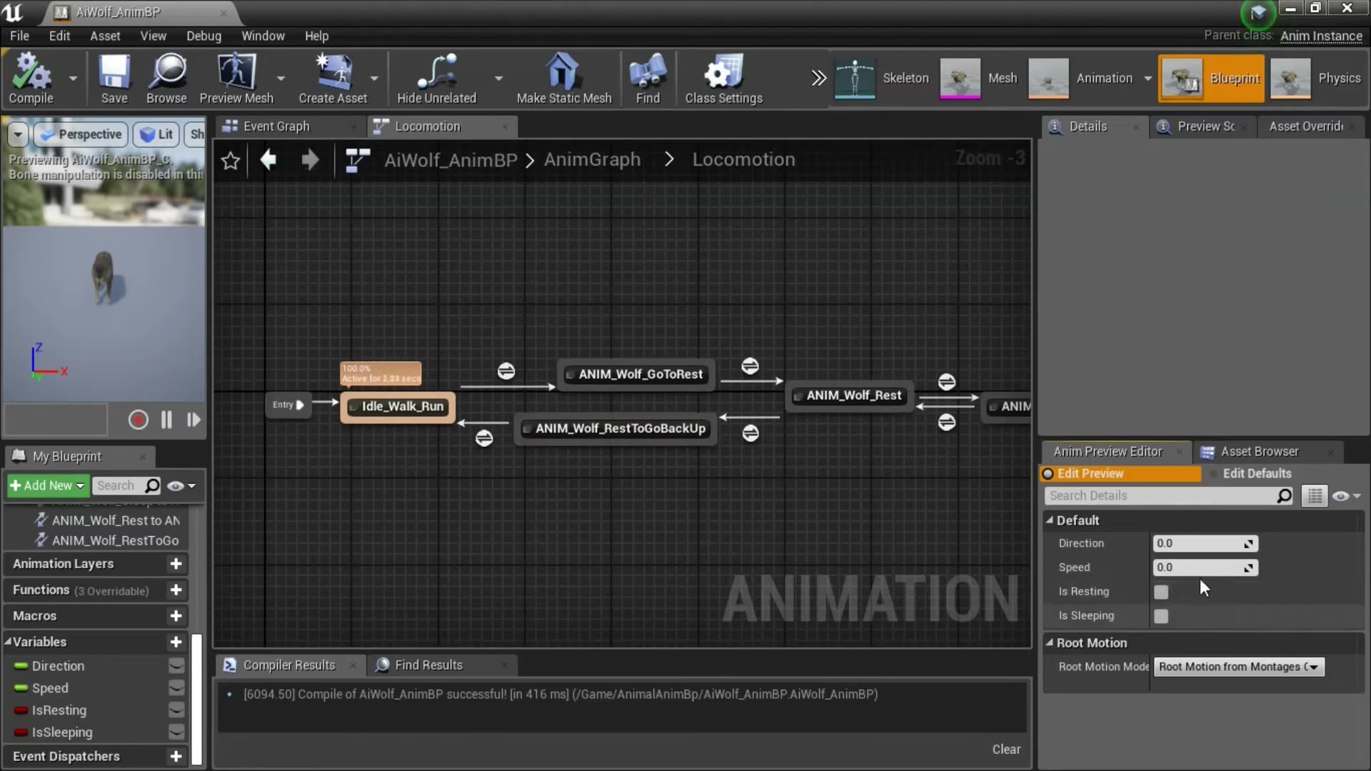
Test the rest transitions at preview Speed 100 by toggling Is Resting, reset Speed to 0, and close the animation blueprint.
left_click(1177, 568)
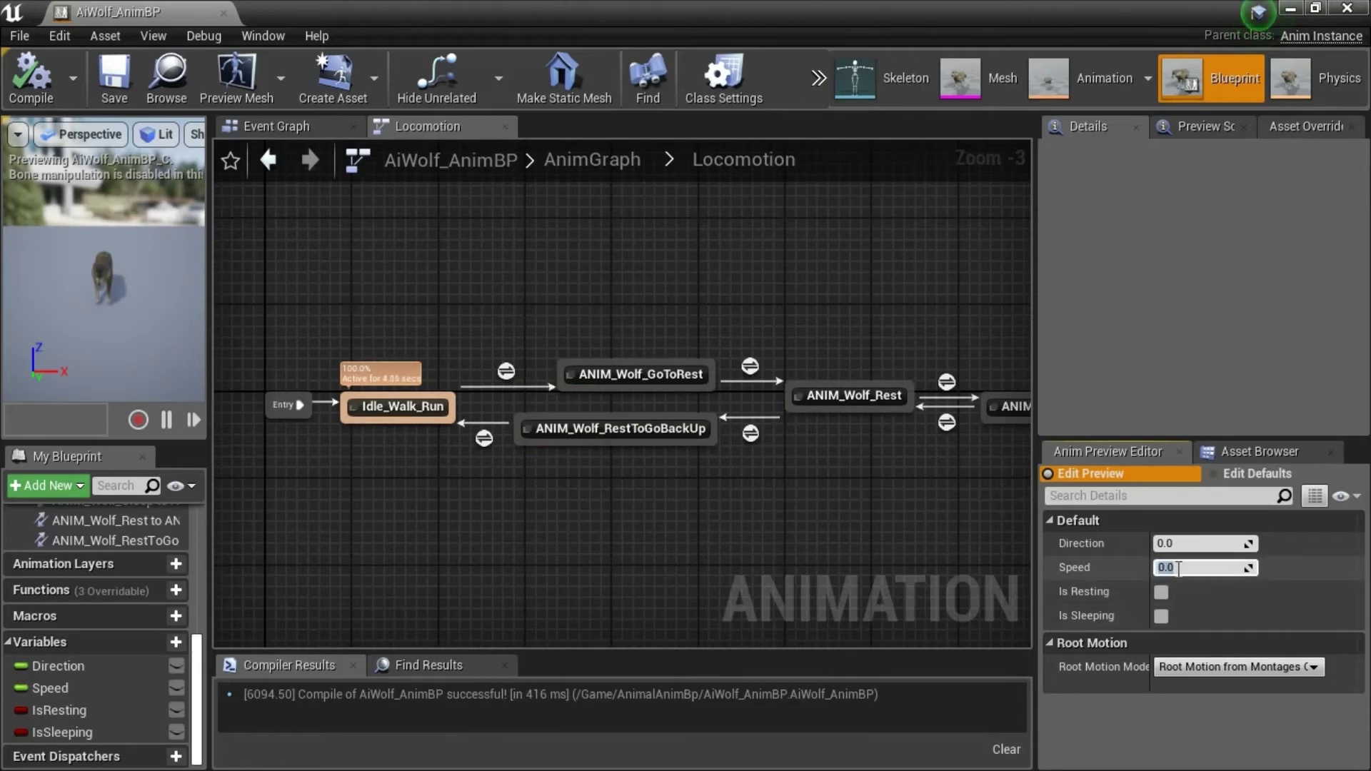
type("100")
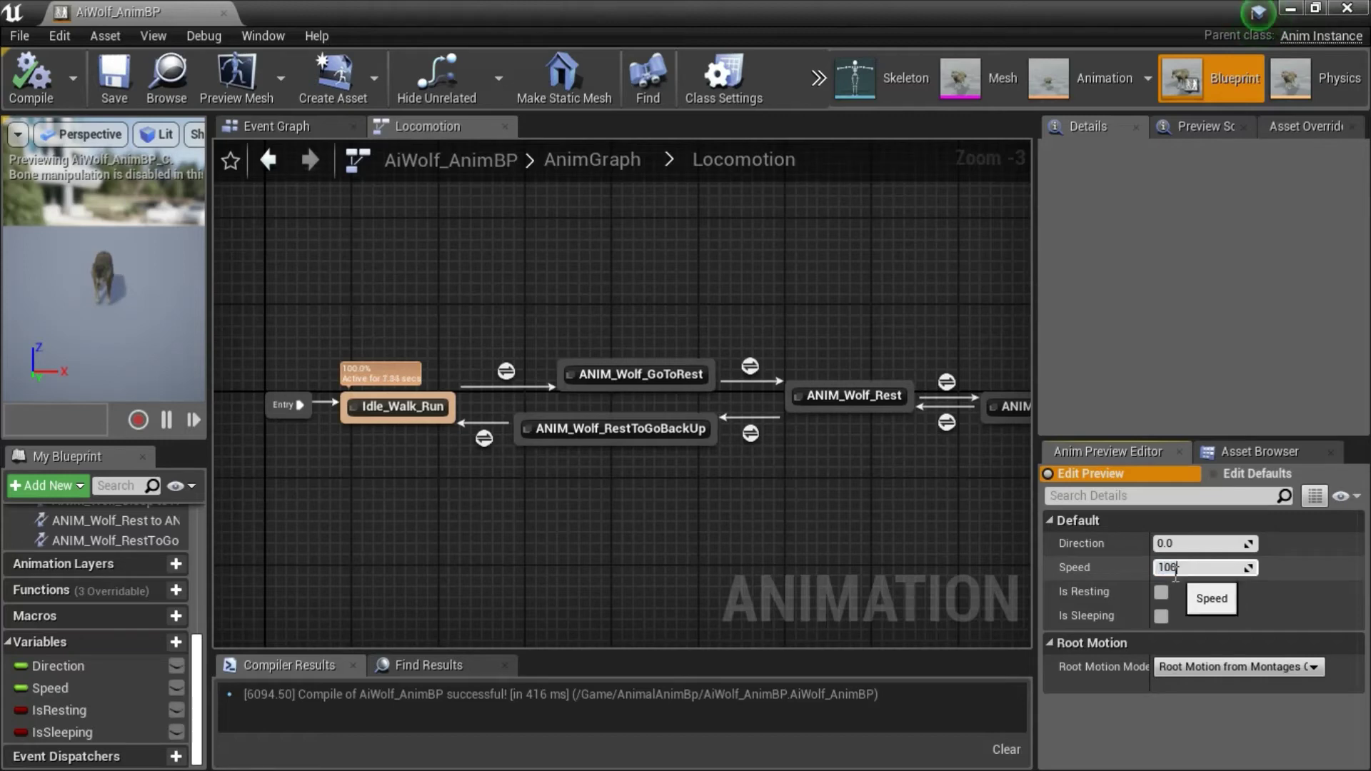
key("Return")
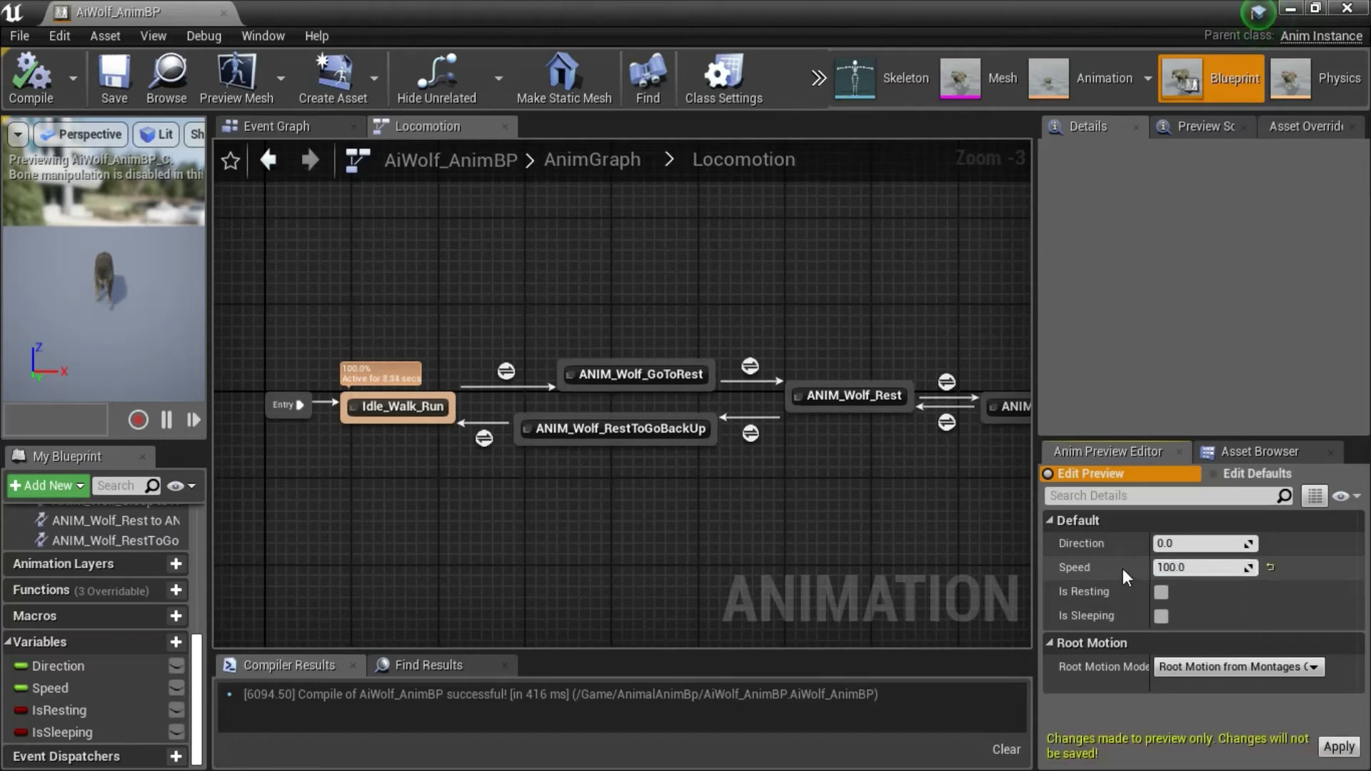
left_click(1163, 592)
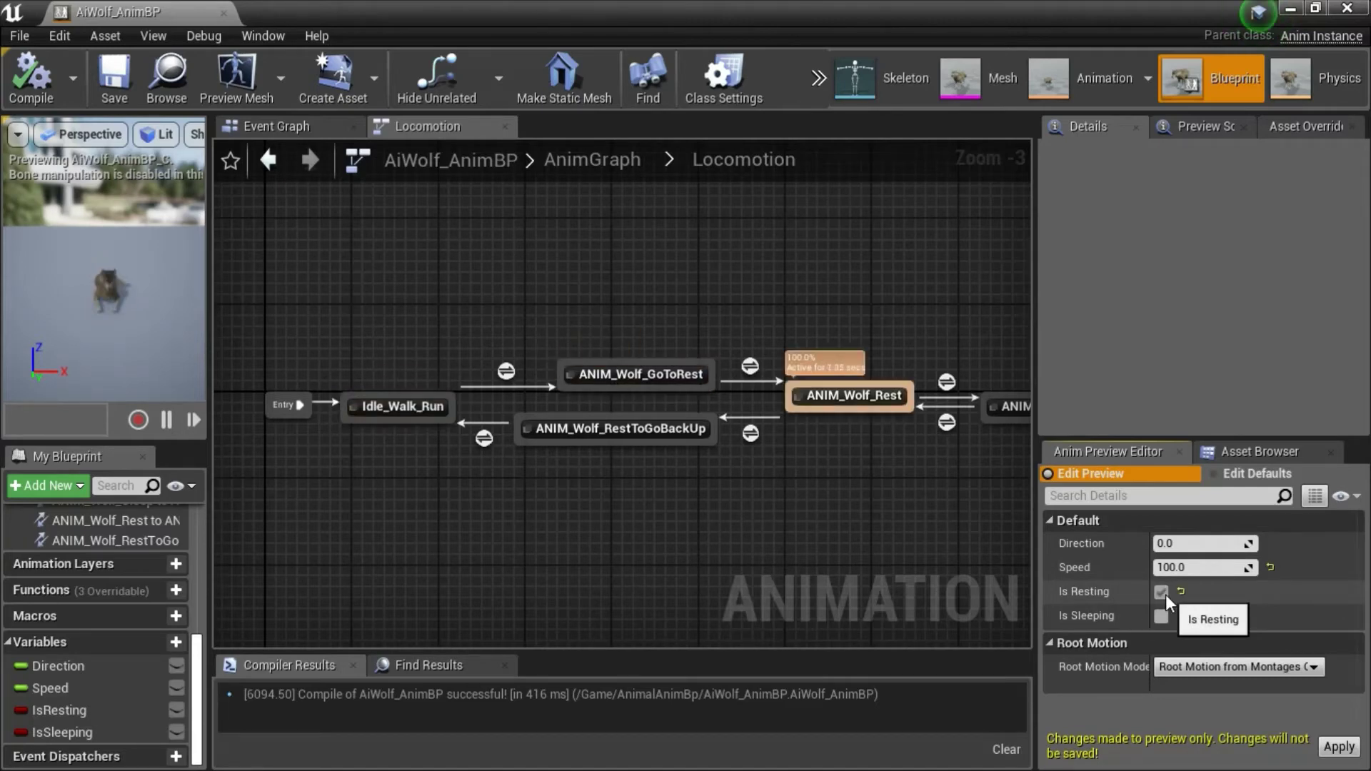
left_click(1162, 592)
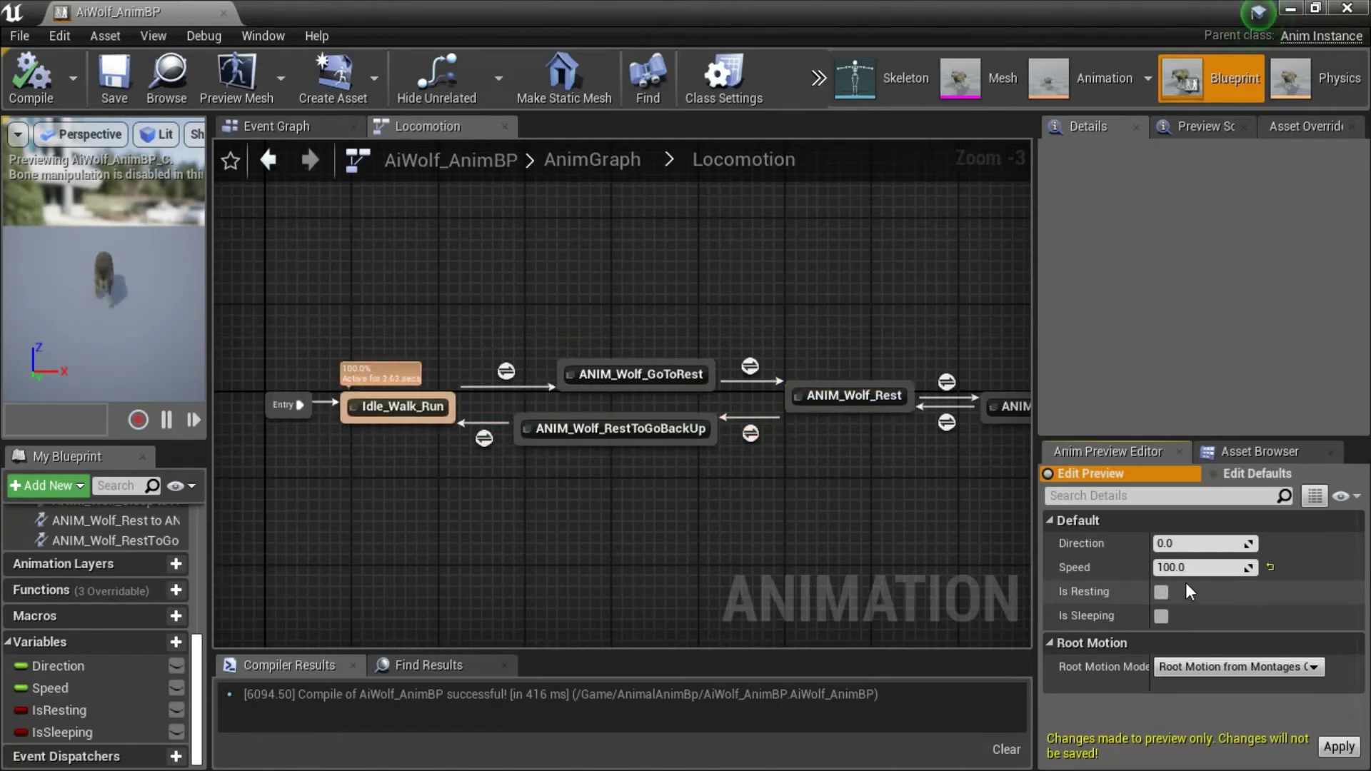
left_click(1188, 568)
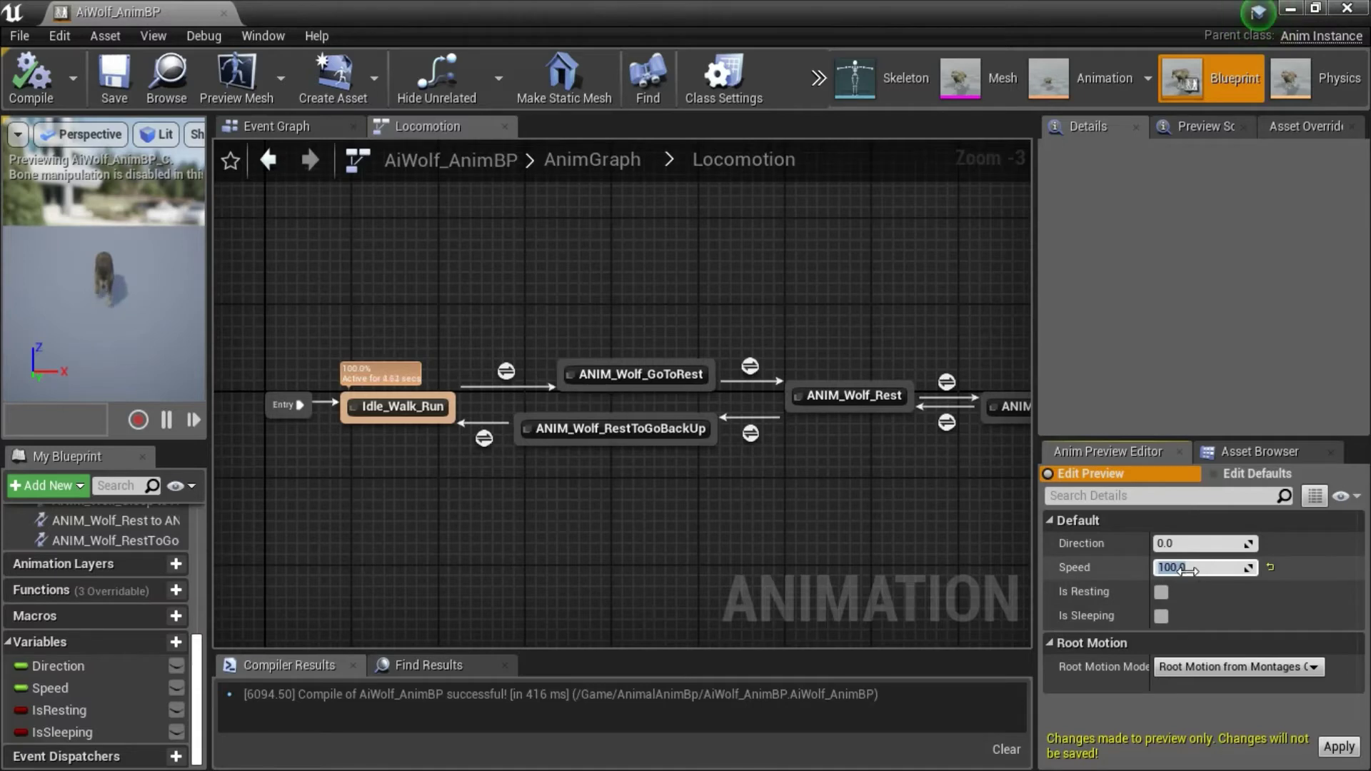
type("0")
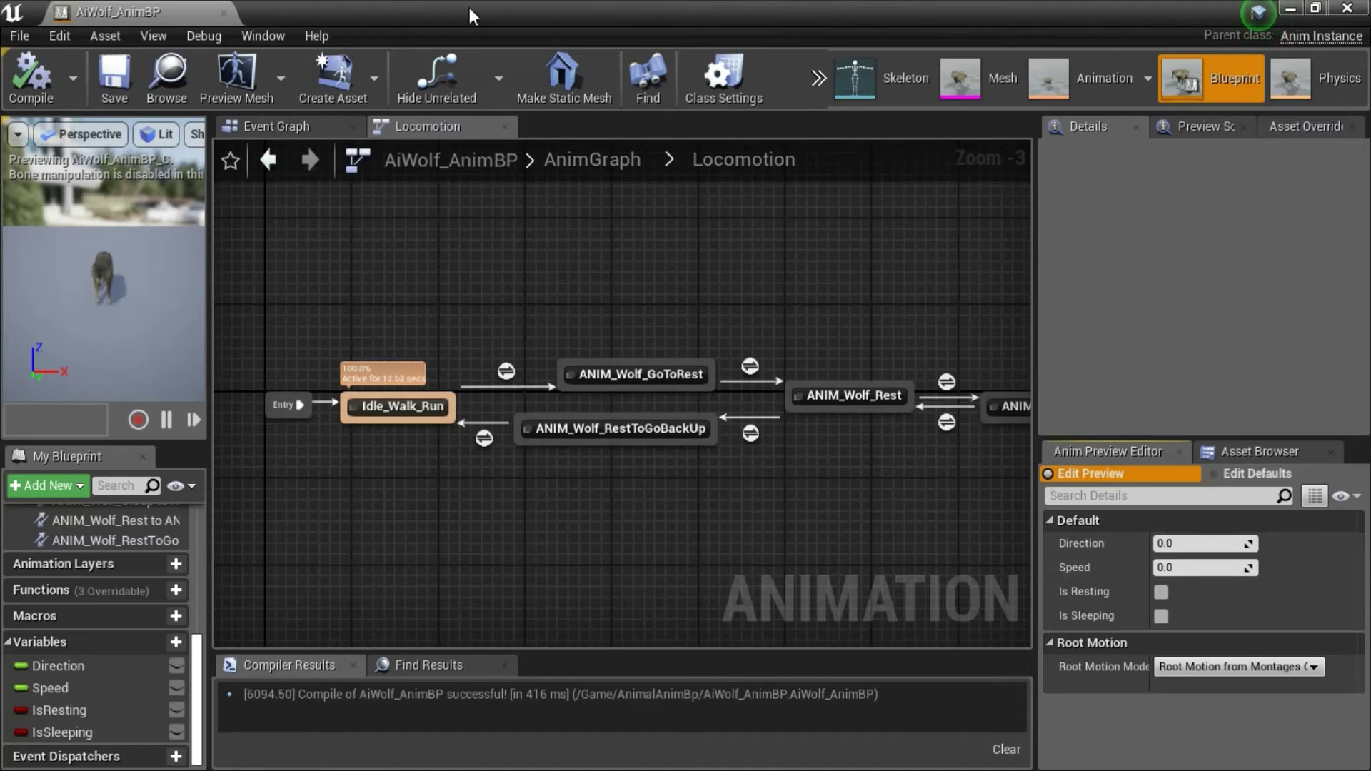
left_click(1349, 8)
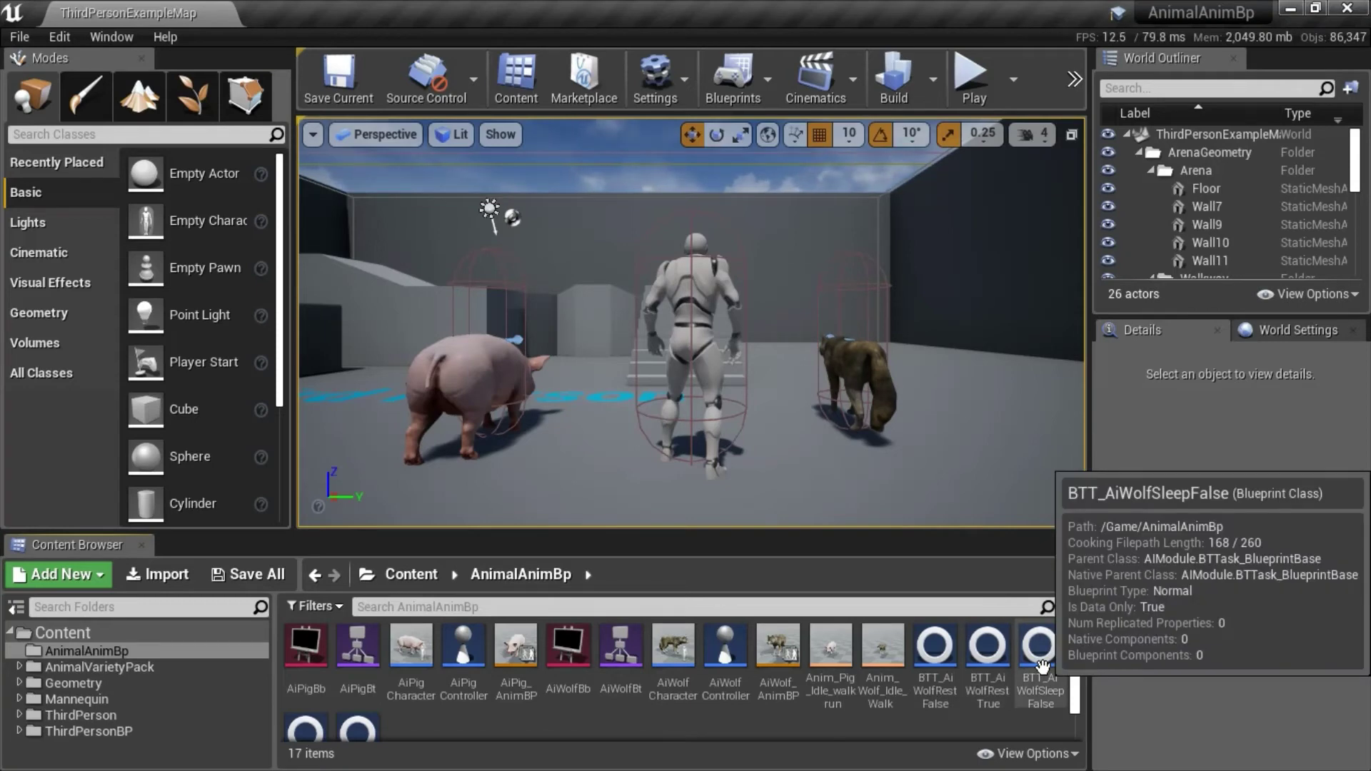
Open the BTT_AiWolfRestTrue task and examine its event graph from Event Receive Execute AI through Finish Execute.
left_click_drag(1077, 676, 1078, 714)
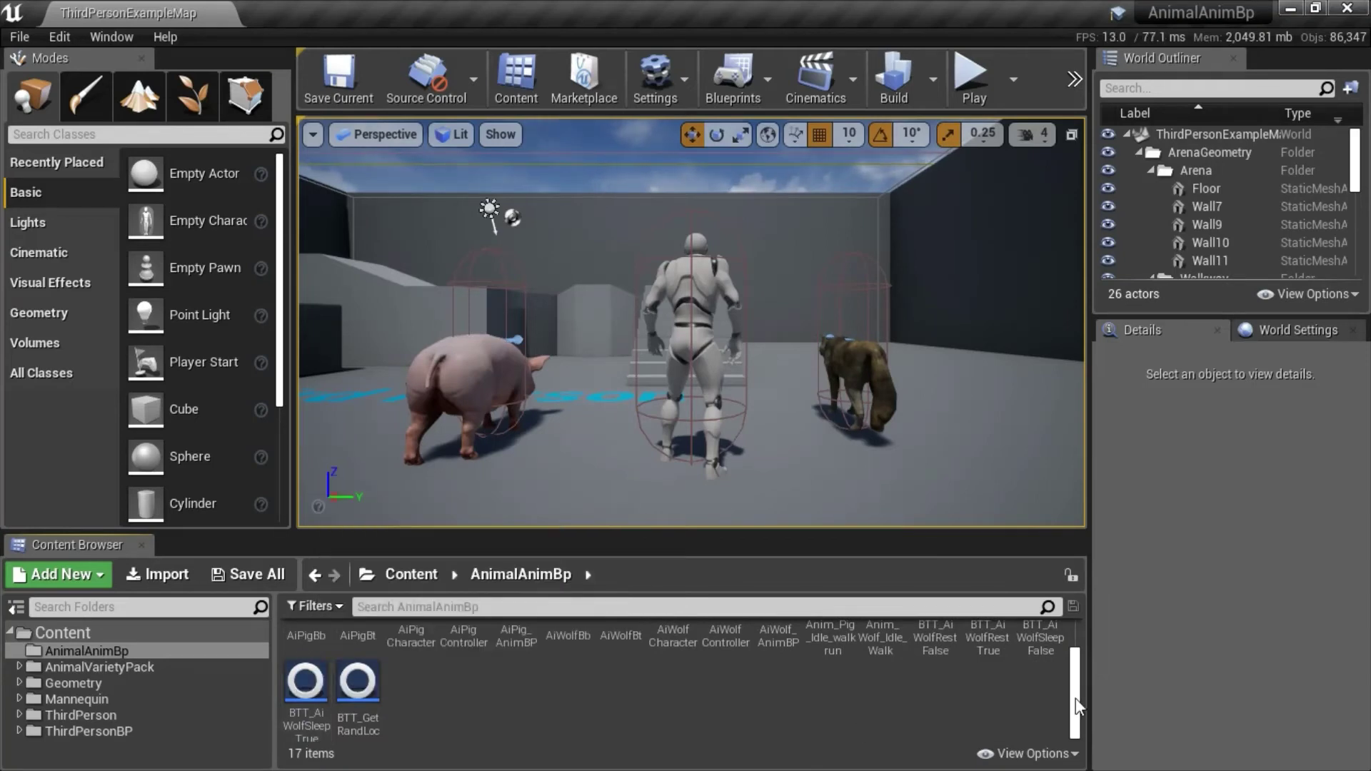
left_click_drag(1076, 703, 1075, 661)
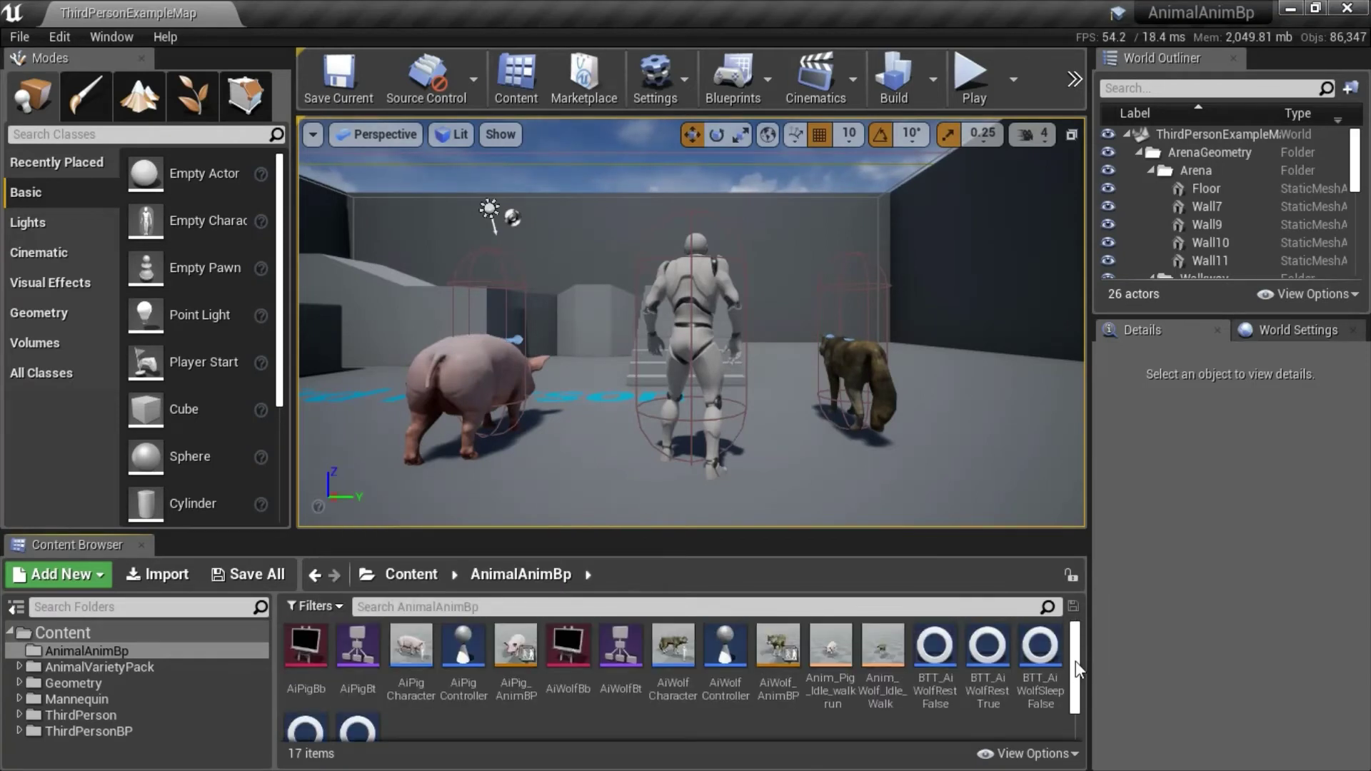
double_click(995, 660)
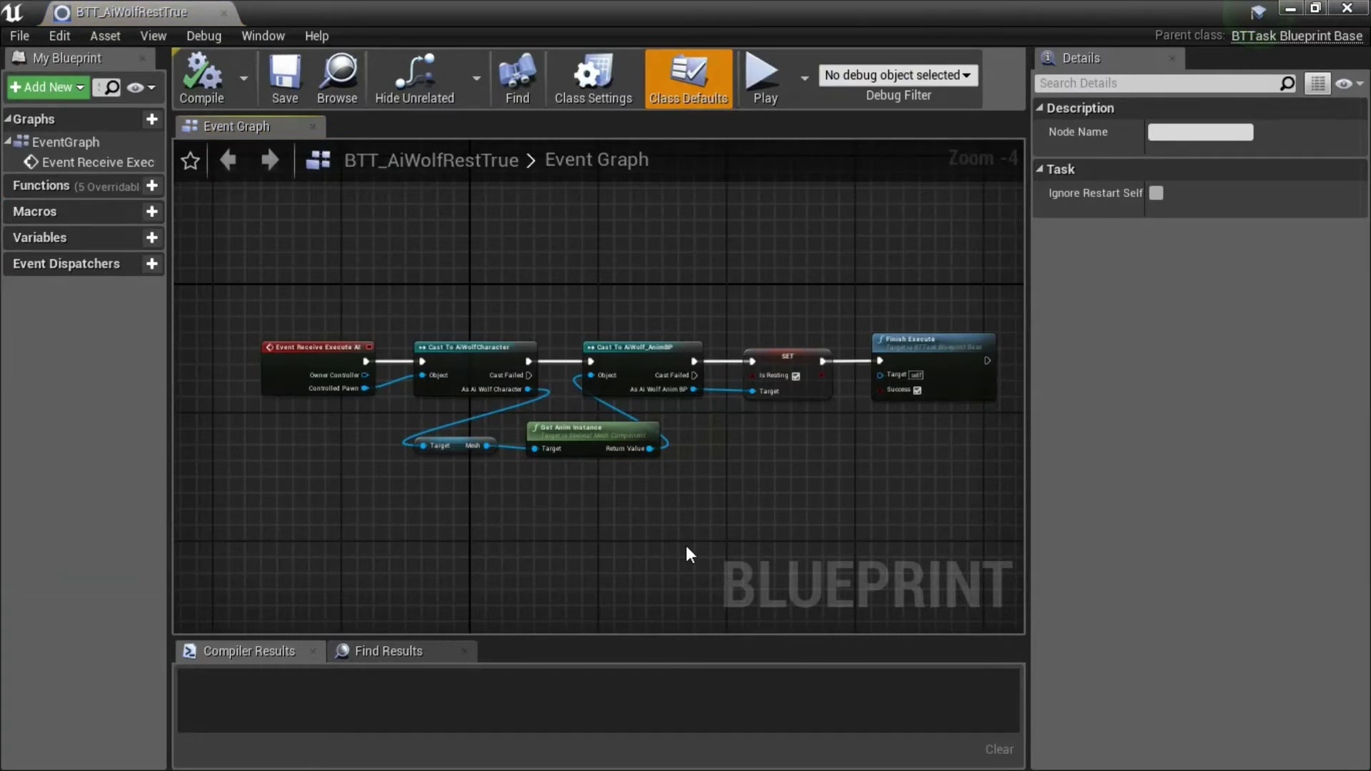
scroll(318, 439, "up", 1)
right_click_drag(319, 437, 326, 482)
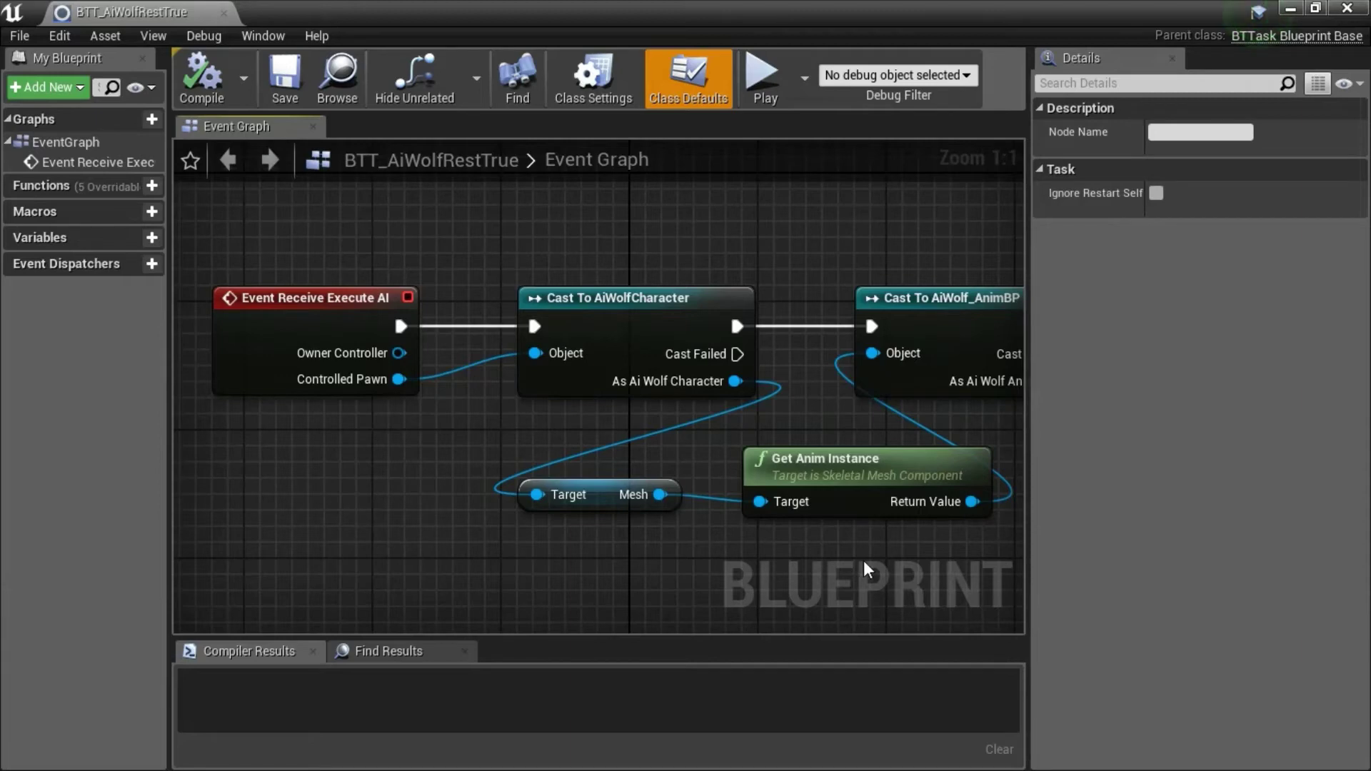
right_click_drag(864, 560, 483, 547)
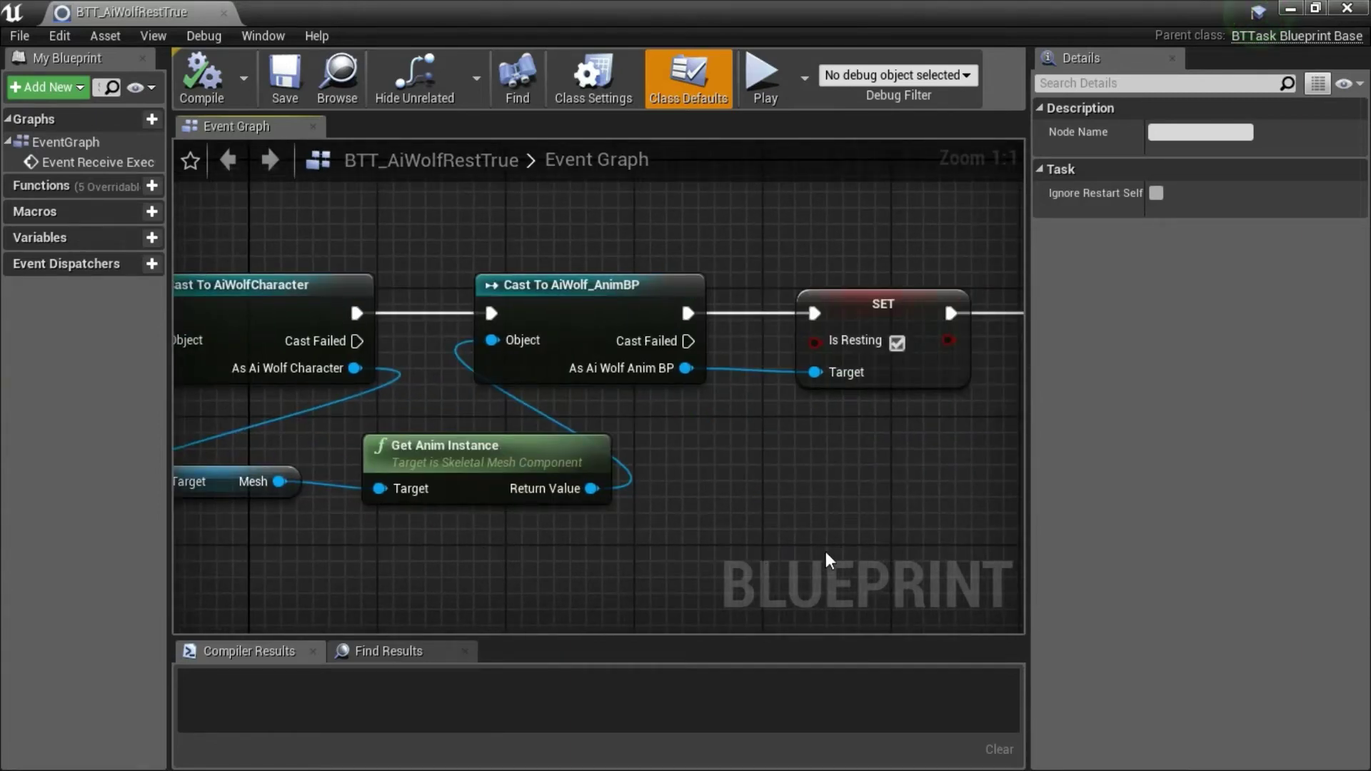
right_click_drag(825, 551, 526, 542)
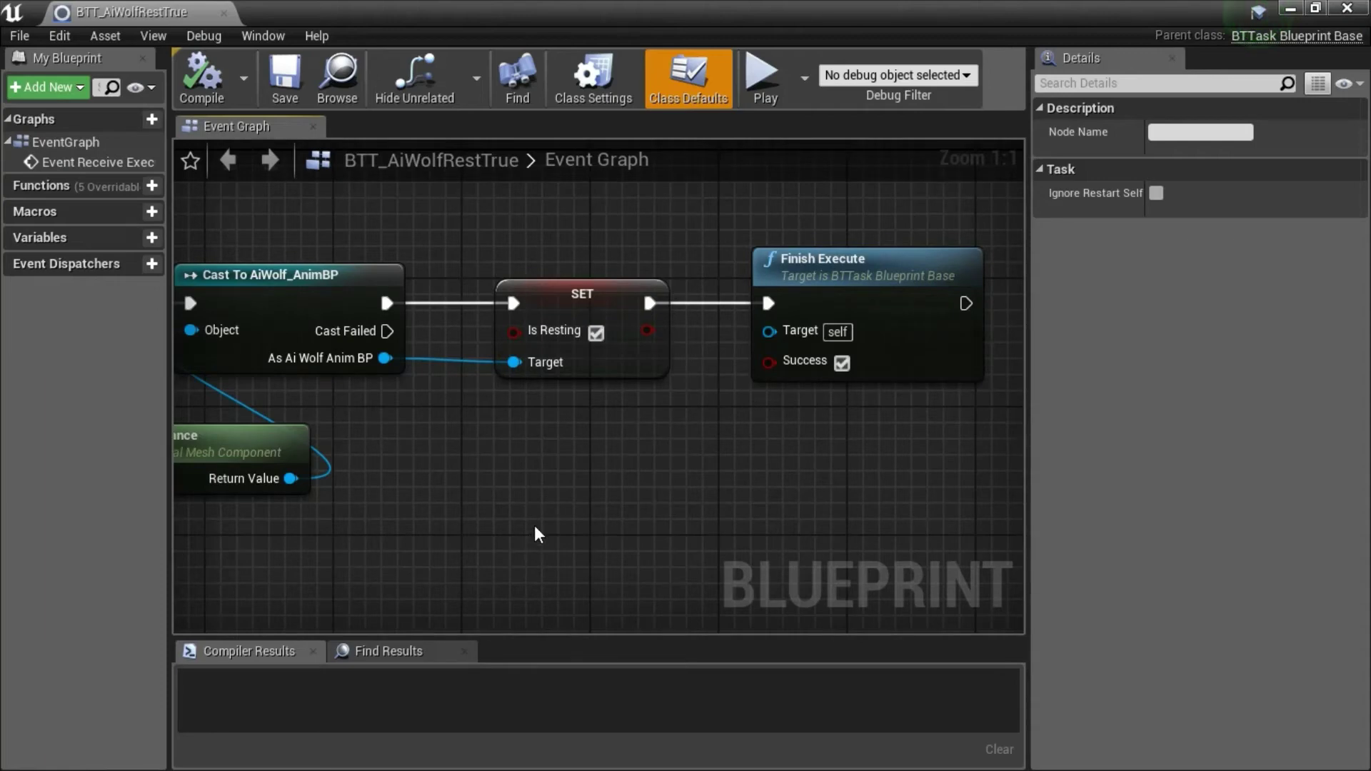
Copy all nodes of the BTT_AiWolfRestTrue event graph and close the task.
scroll(534, 525, "down", 4)
right_click_drag(539, 513, 740, 478)
left_click_drag(207, 316, 984, 495)
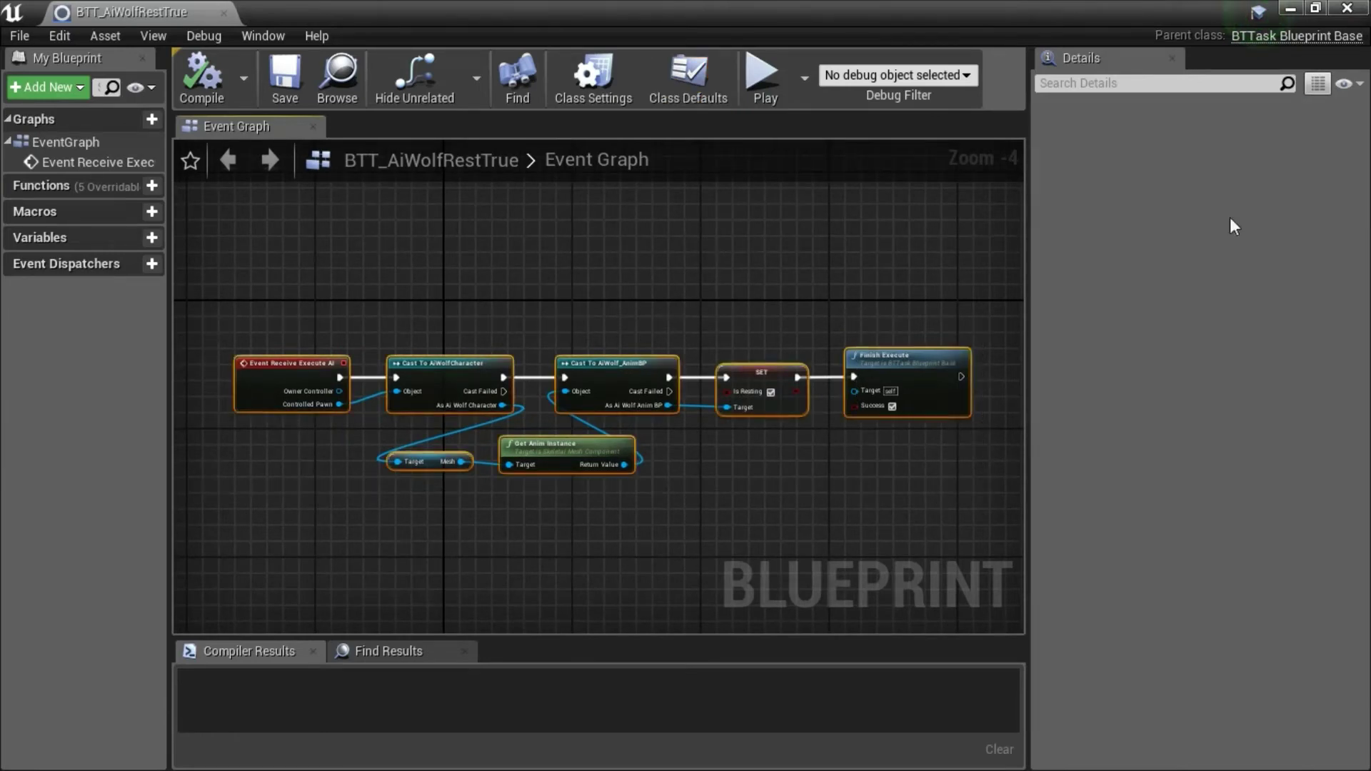
left_click(1347, 9)
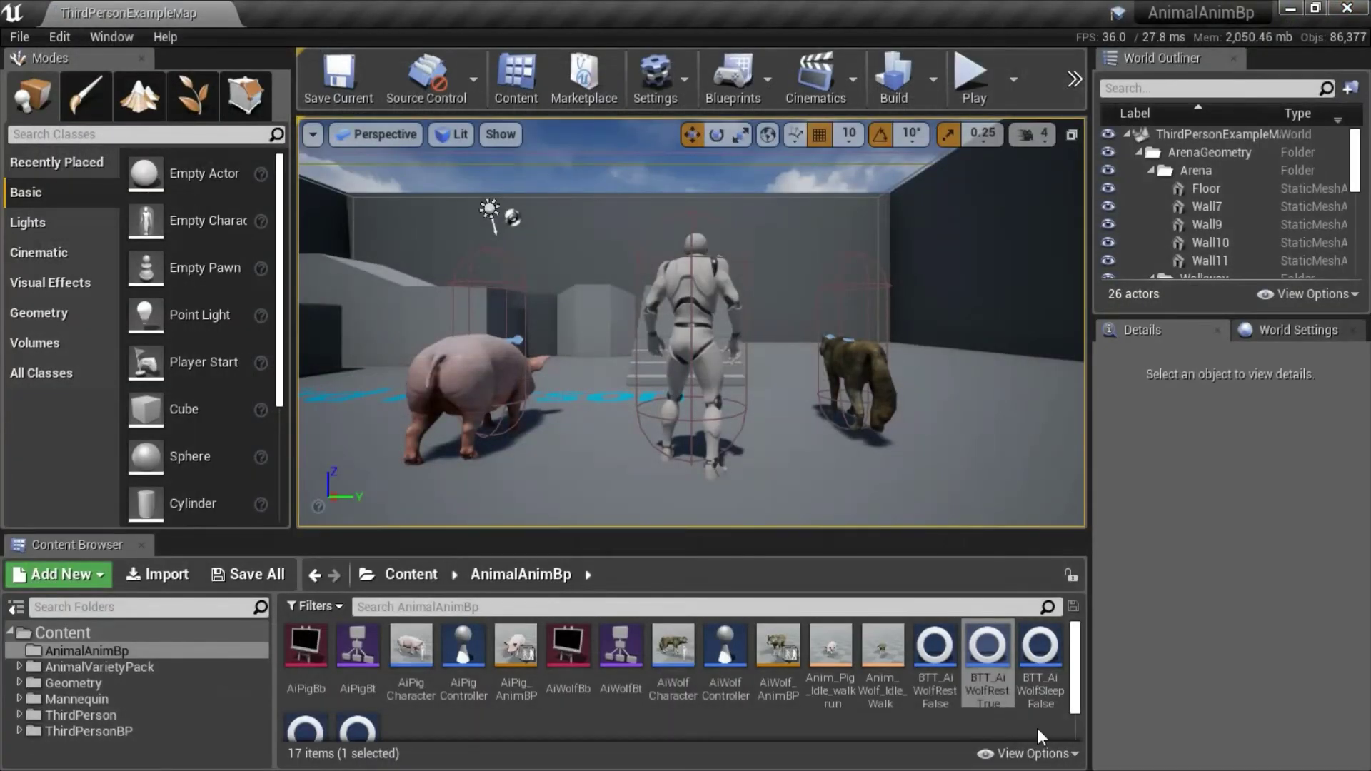
Open the BTT_AiWolfRestFalse task and paste the copied node chain into its event graph.
double_click(935, 651)
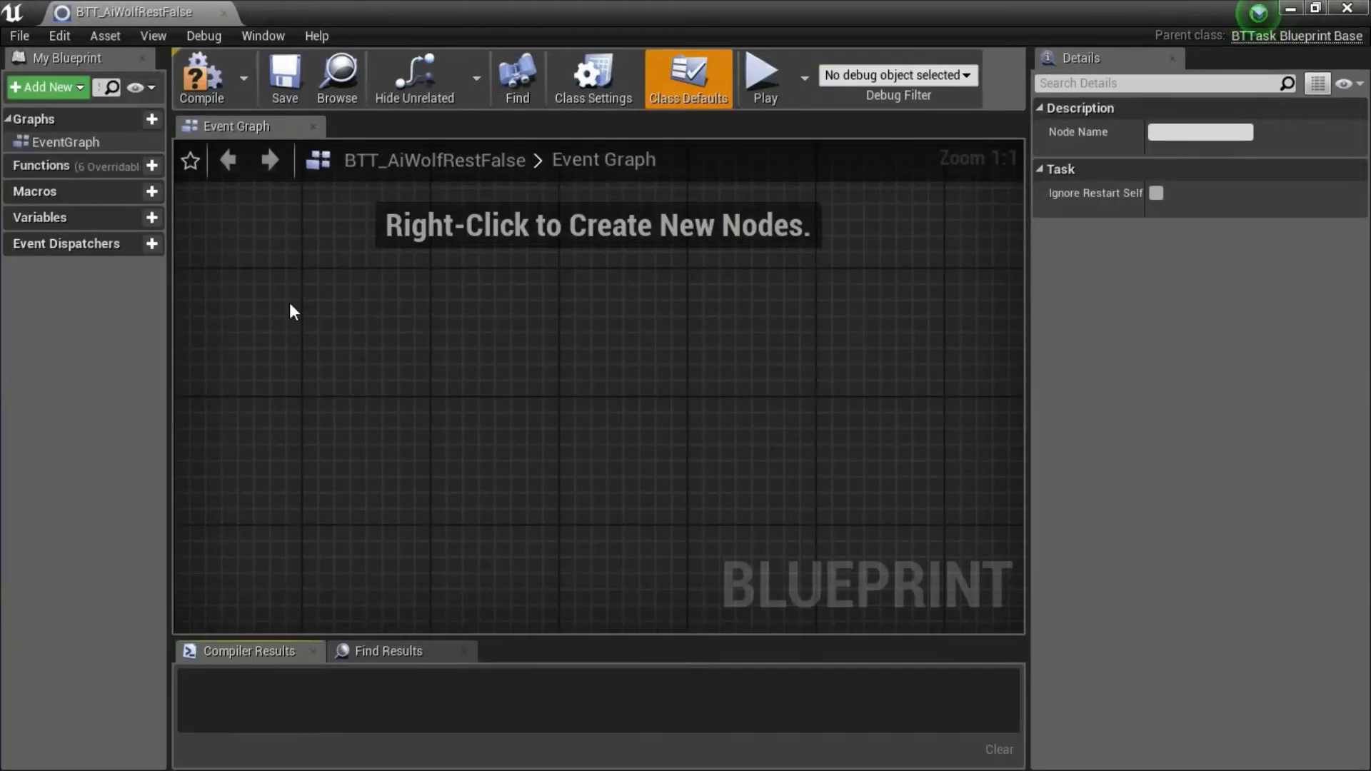
key("ctrl+v")
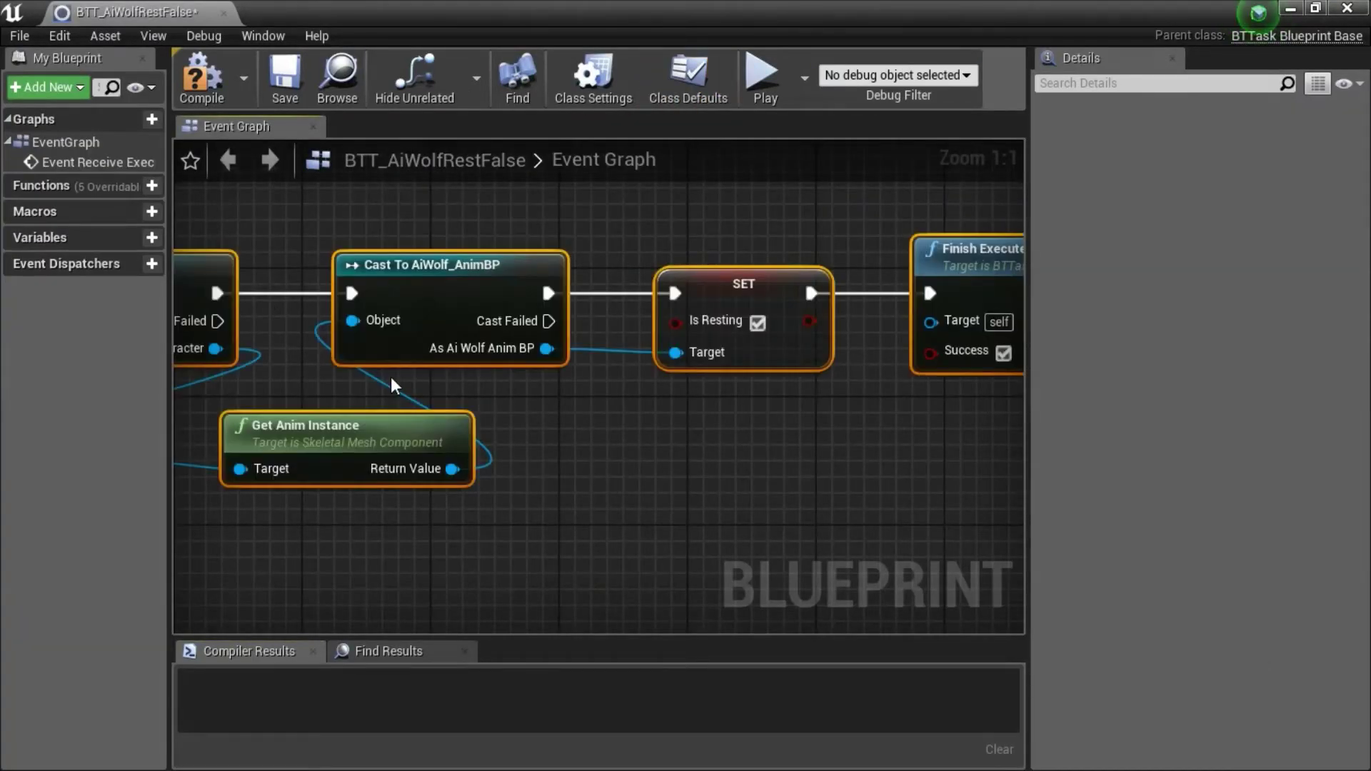
scroll(544, 436, "down", 2)
scroll(544, 436, "up", 2)
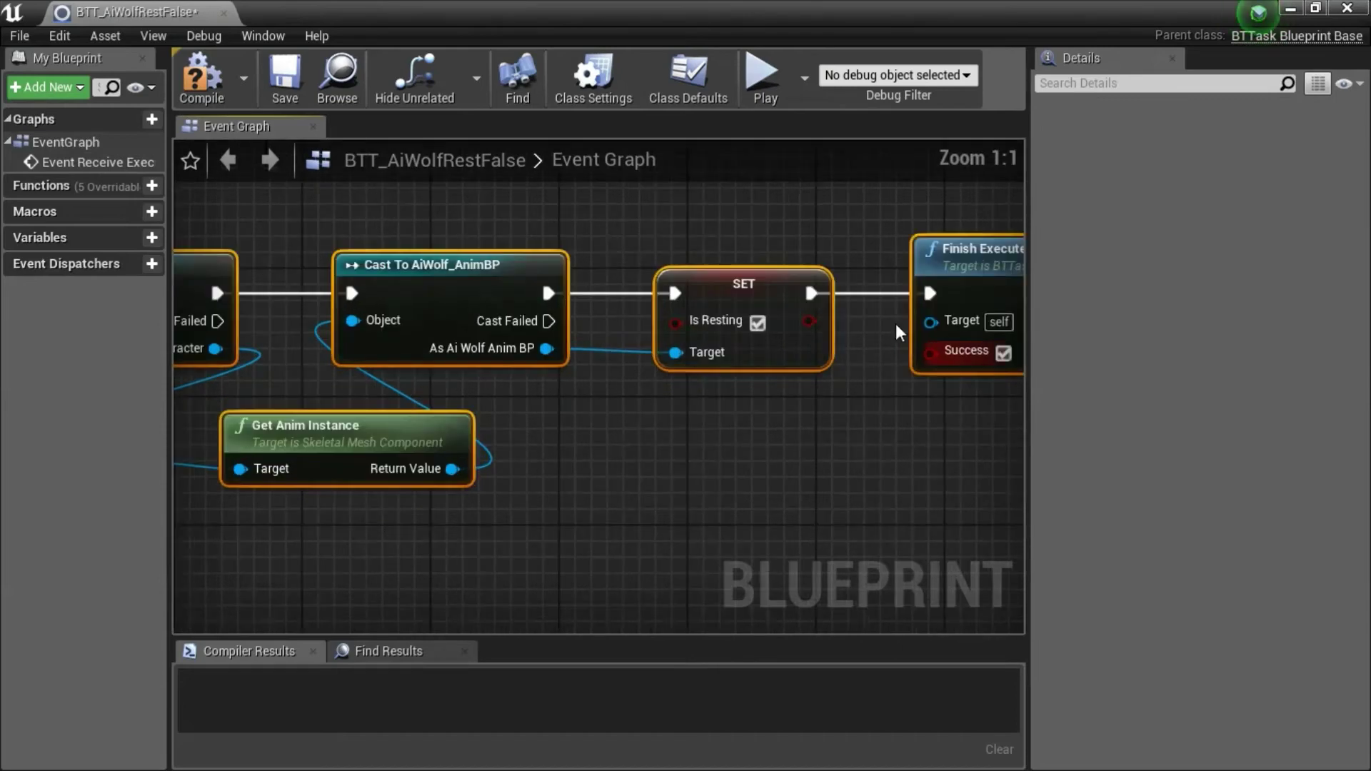
Turn off Is Resting on the pasted SET node, compile and save BTT_AiWolfRestFalse, and close it.
left_click(757, 324)
scroll(652, 445, "down", 2)
scroll(653, 444, "down", 1)
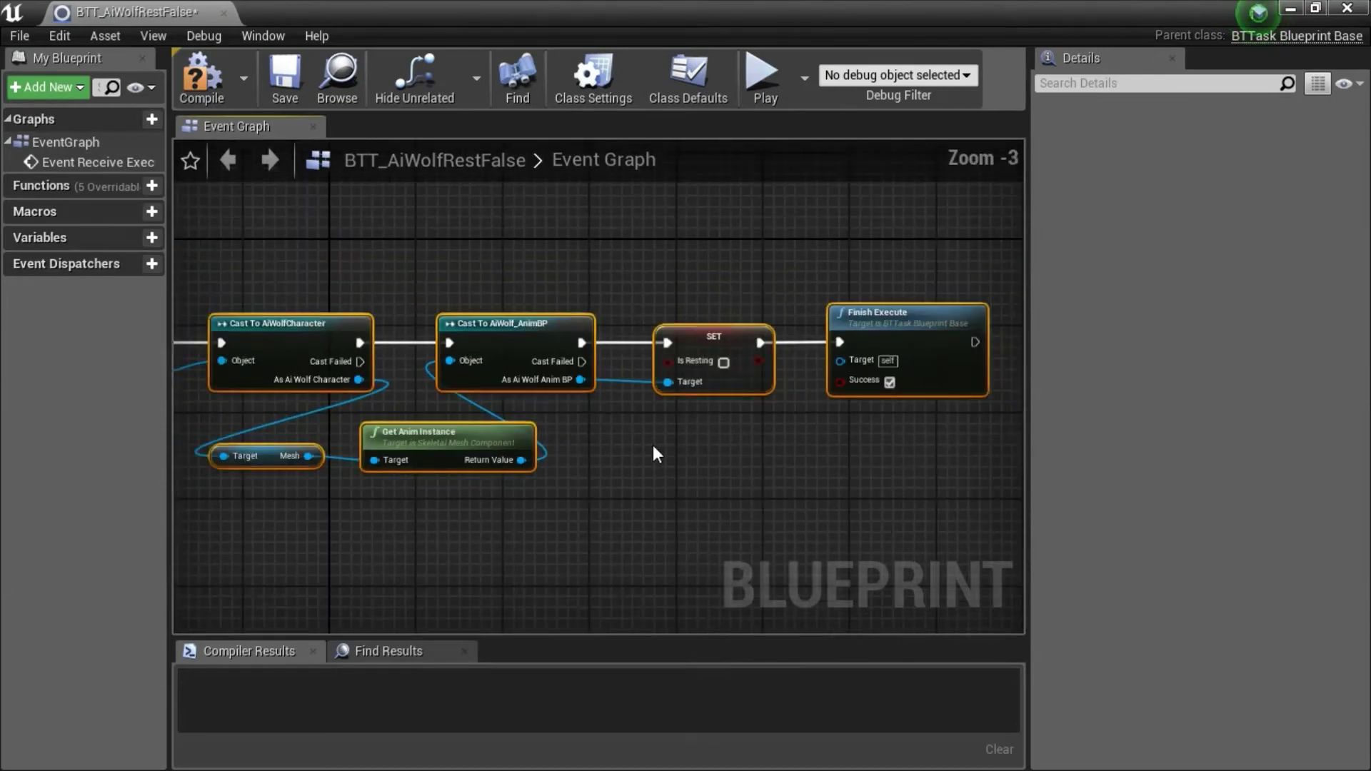
left_click(207, 89)
left_click(287, 85)
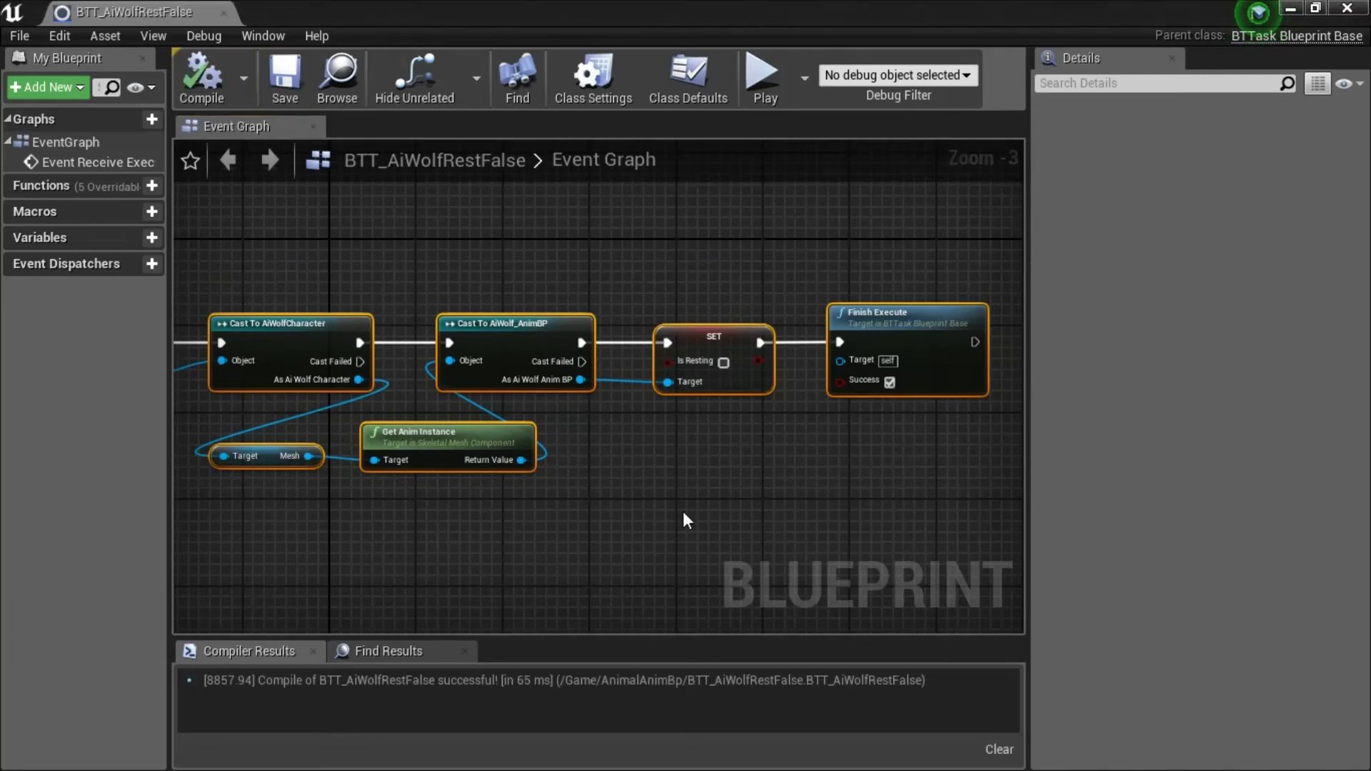
scroll(682, 507, "down", 1)
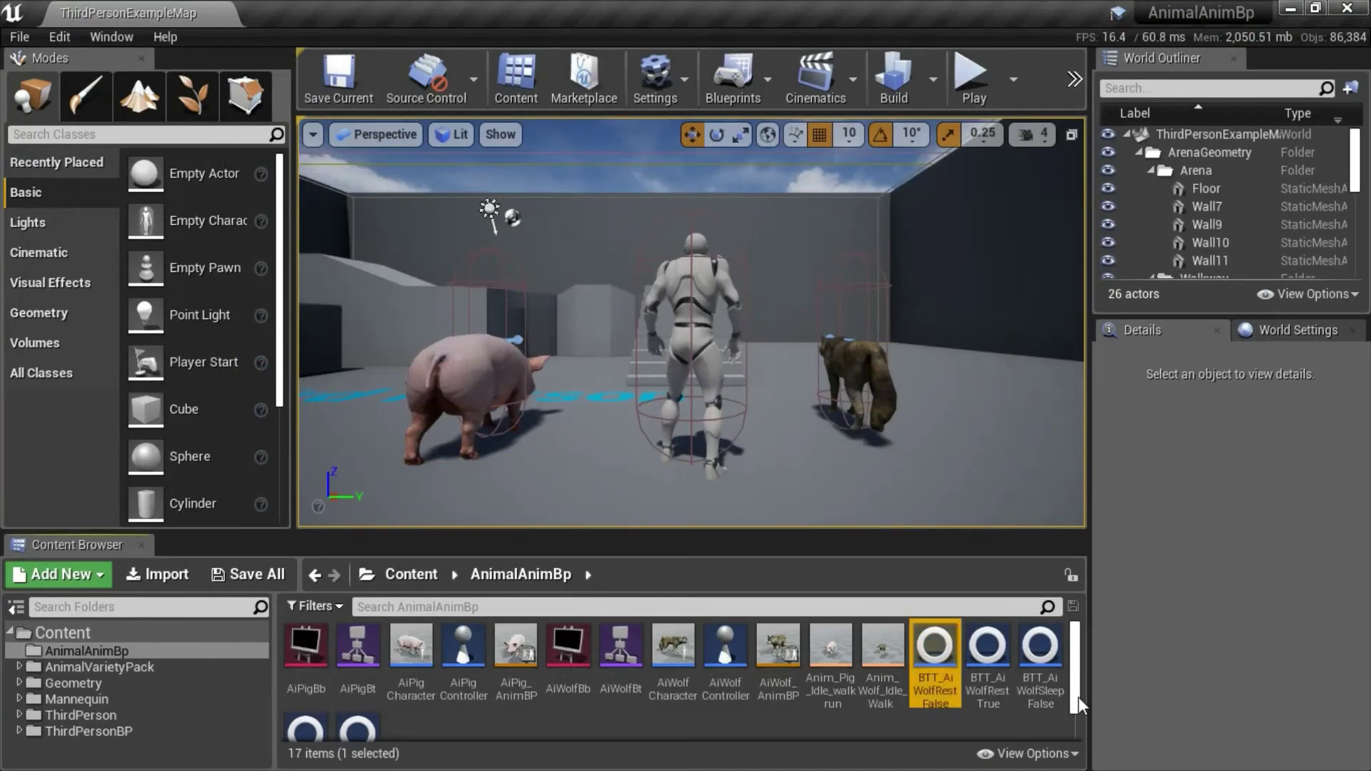
Open the BTT_AiWolfSleepTrue task and paste the copied node chain into its event graph.
left_click_drag(1078, 697, 1075, 724)
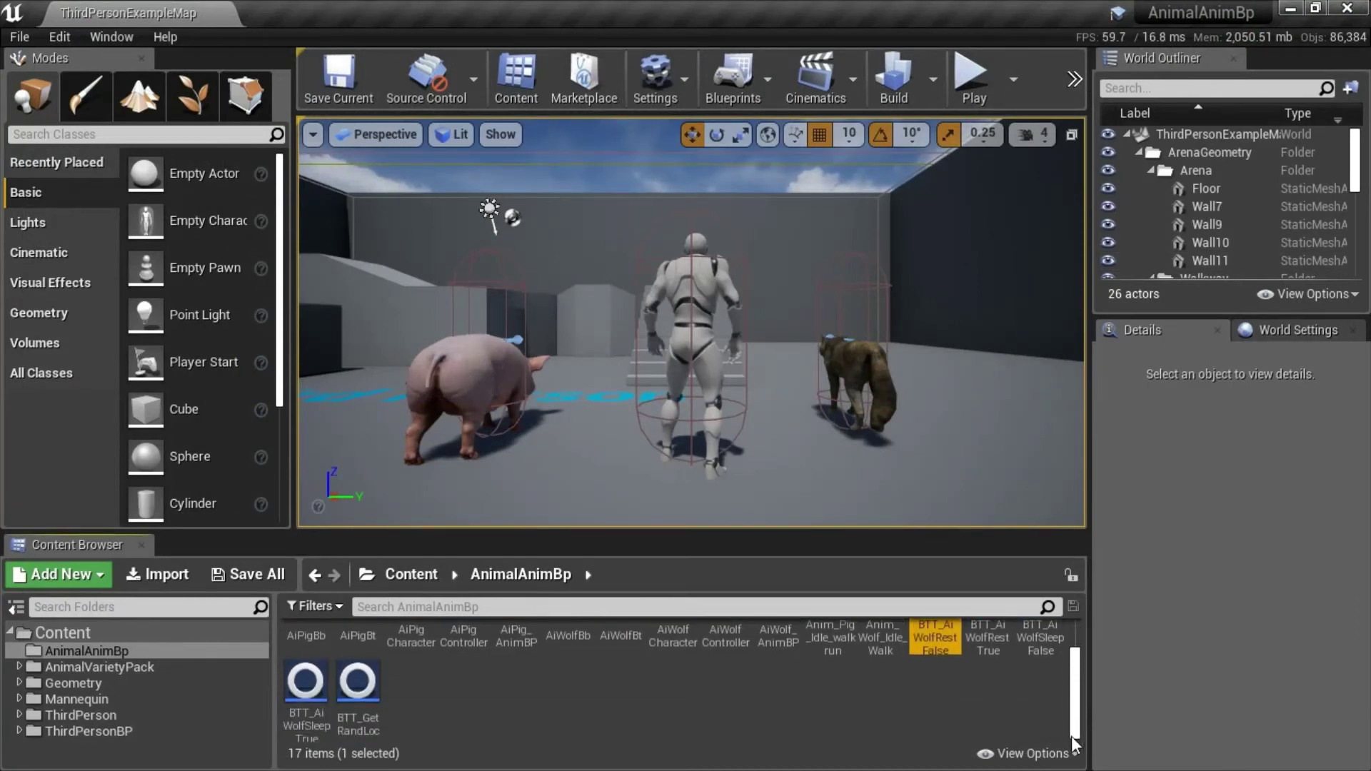
double_click(299, 685)
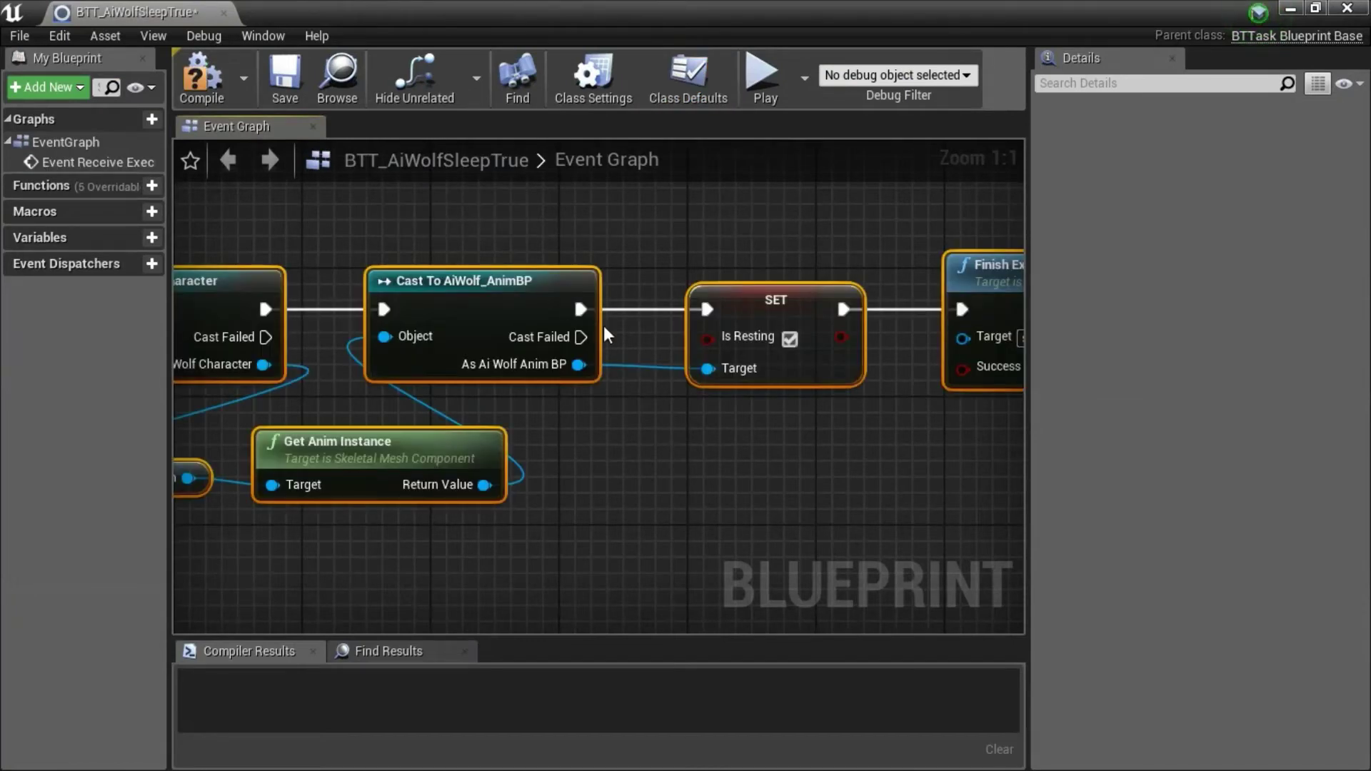
Add a Set Is Sleeping node to the success execution output of Cast To AiWolf_AnimBP and place it above the Is Resting SET node.
left_click_drag(580, 309, 694, 243)
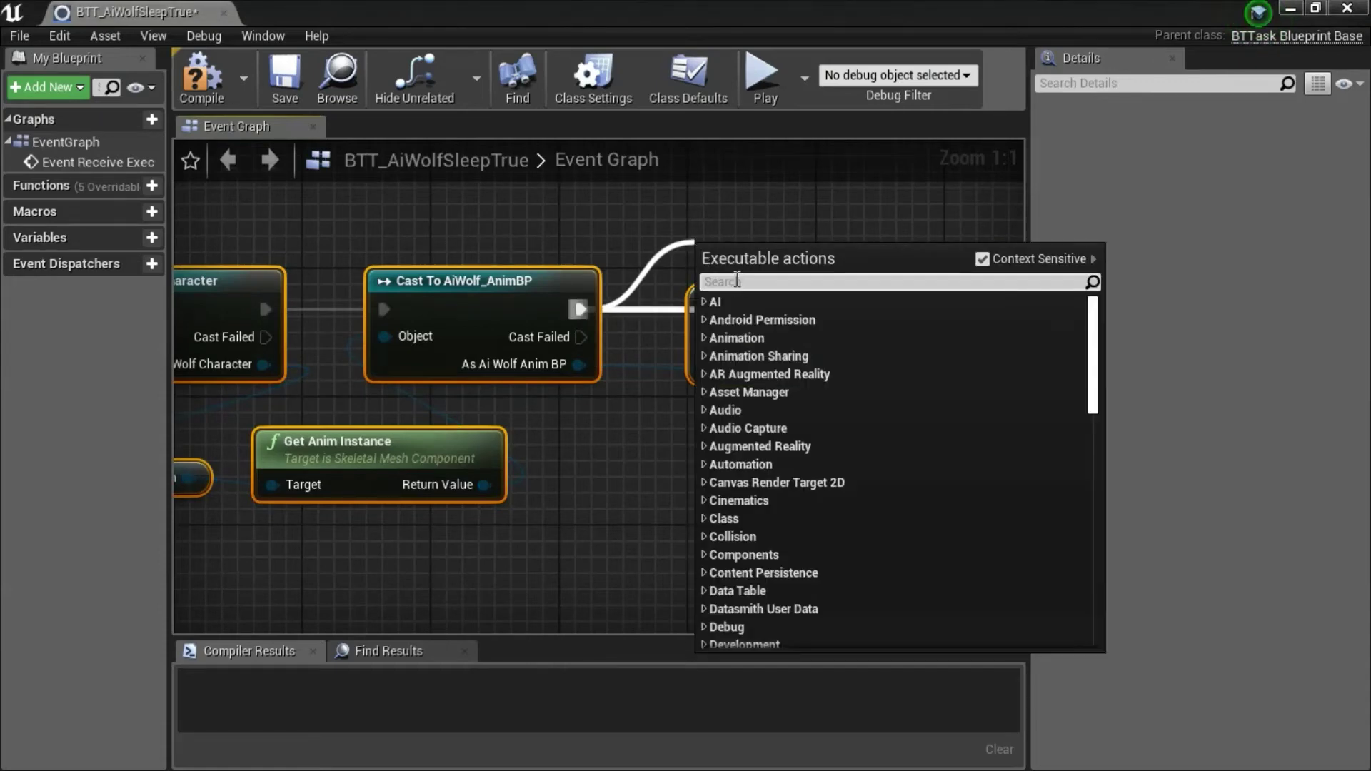
type("issleepin")
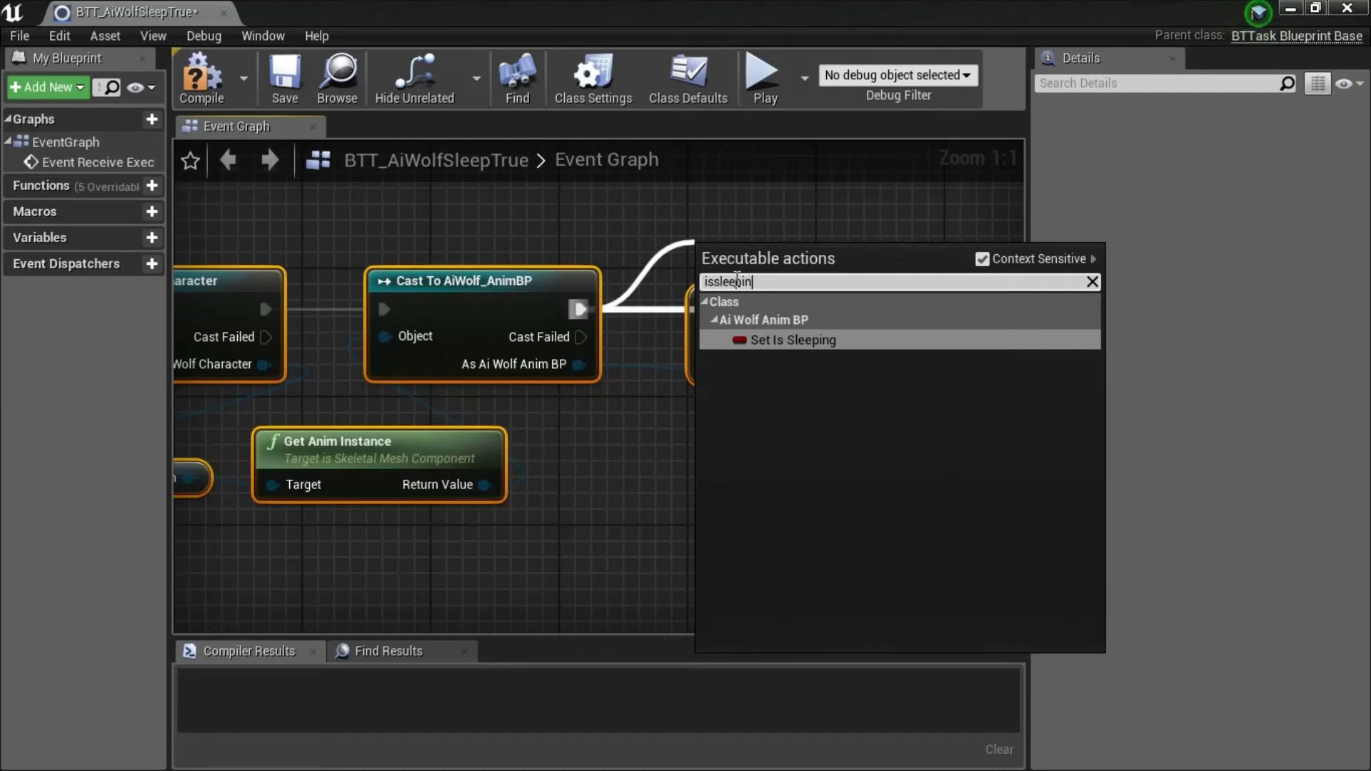
type("g")
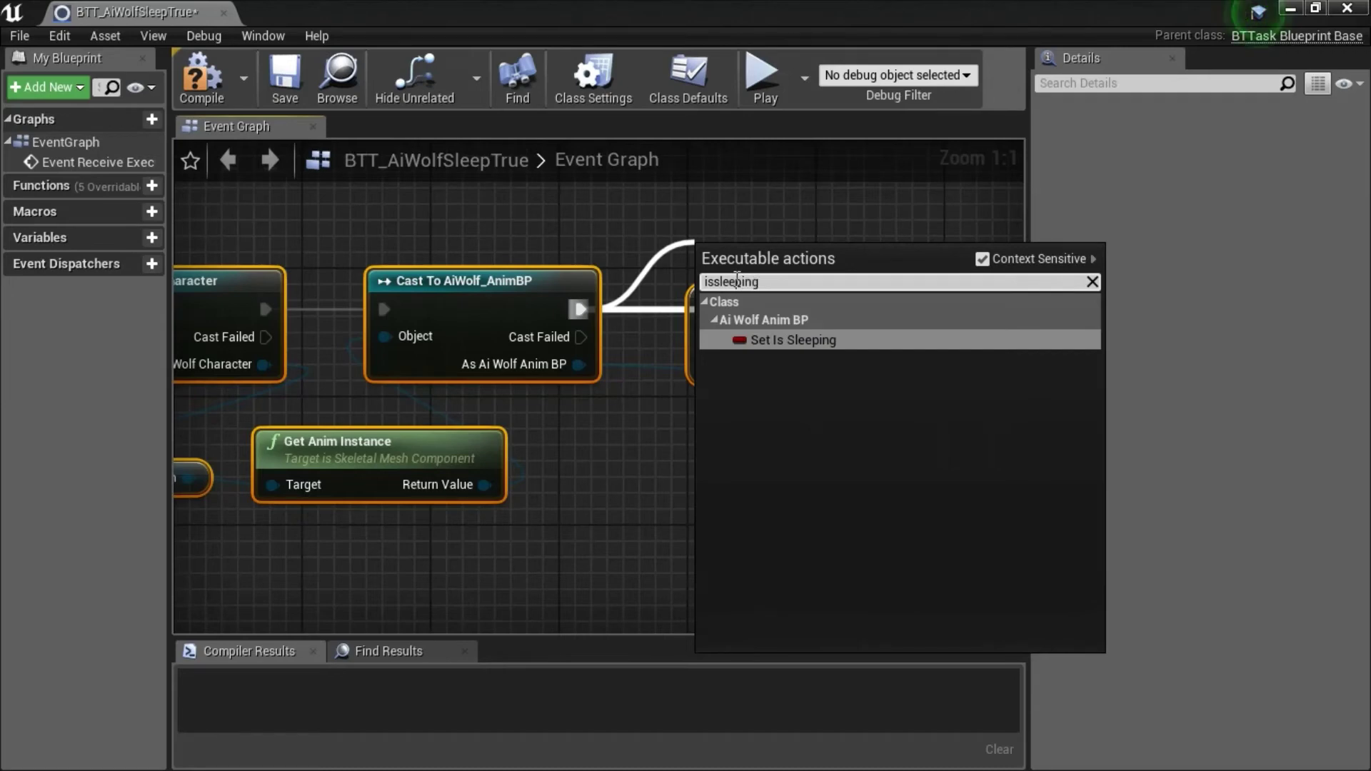
left_click(785, 341)
left_click_drag(821, 259, 777, 199)
right_click_drag(868, 237, 815, 295)
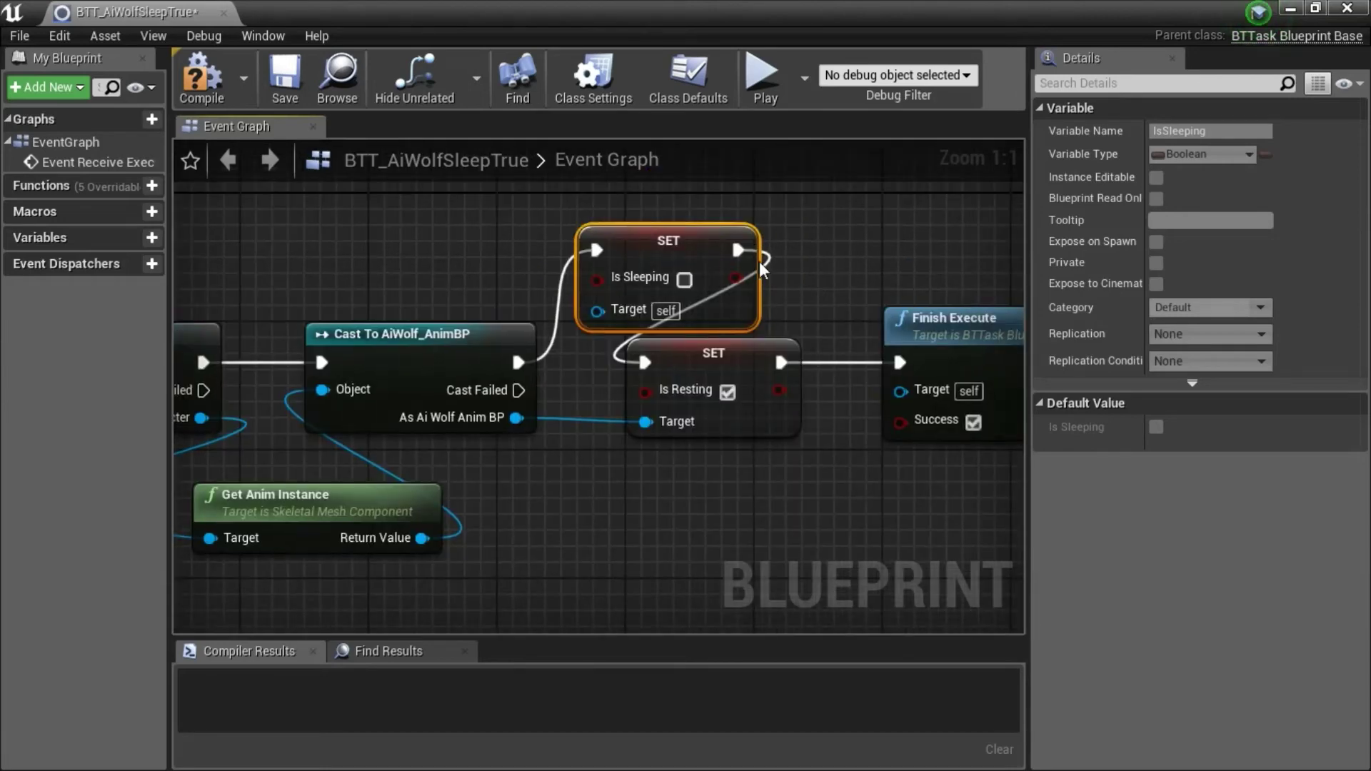
Connect the Is Sleeping SET node to Finish Execute and As Ai Wolf Anim BP, and put it in place of the deleted Is Resting SET node.
left_click_drag(738, 250, 898, 363)
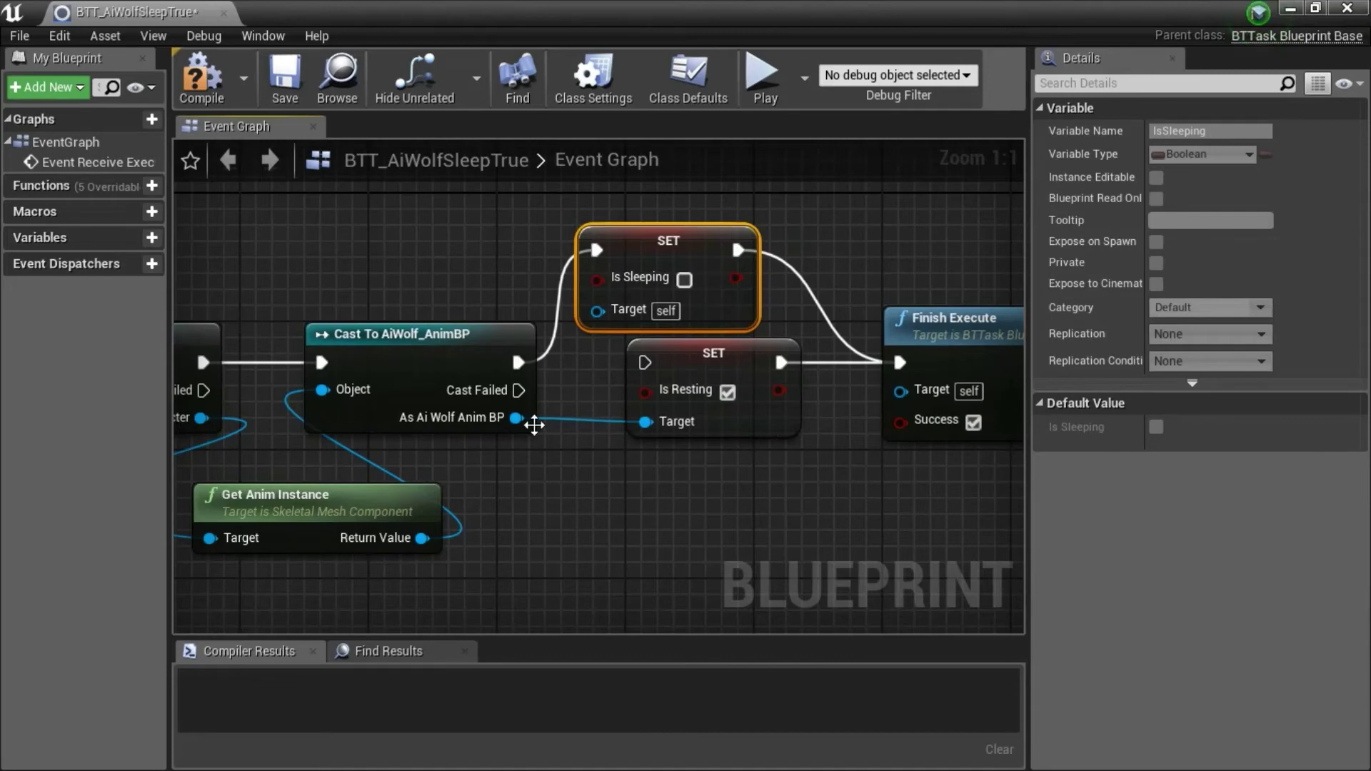
left_click_drag(516, 417, 603, 311)
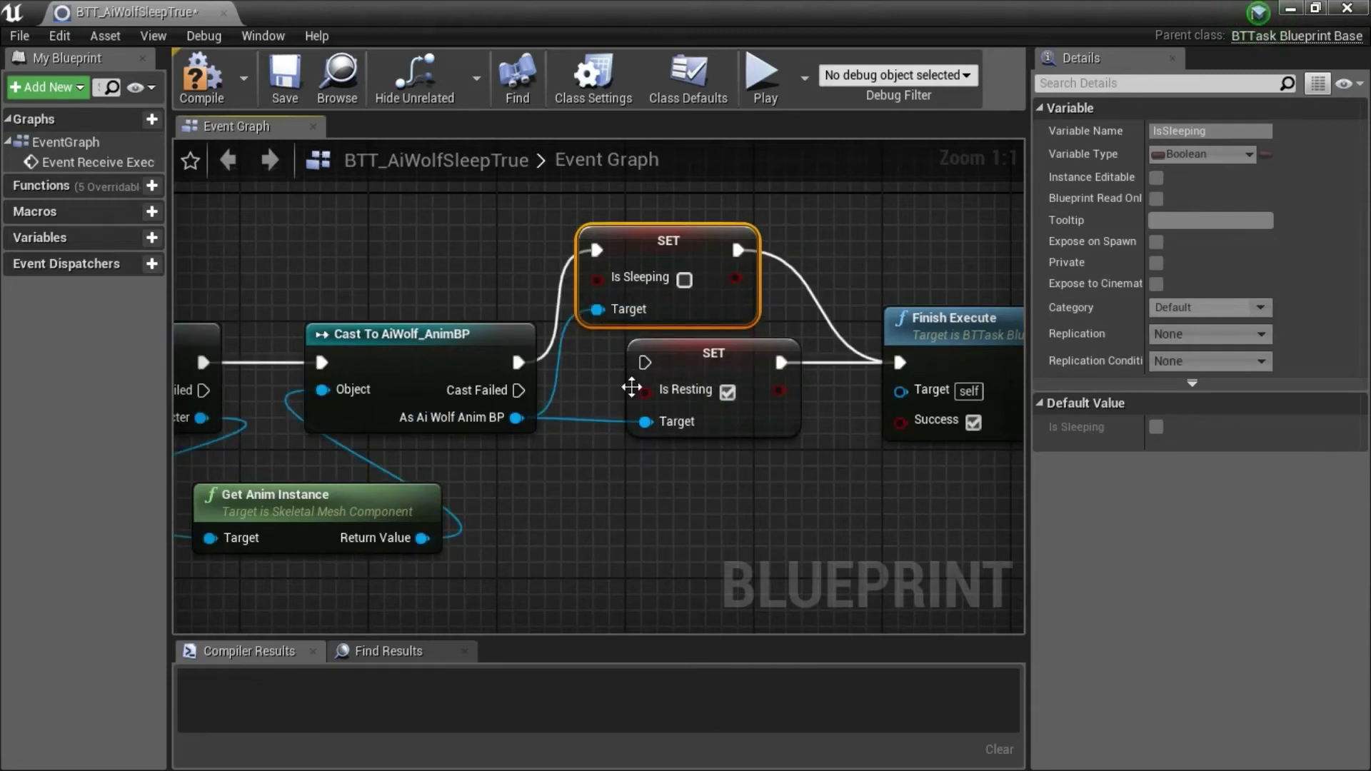
left_click_drag(725, 363, 735, 384)
key("Delete")
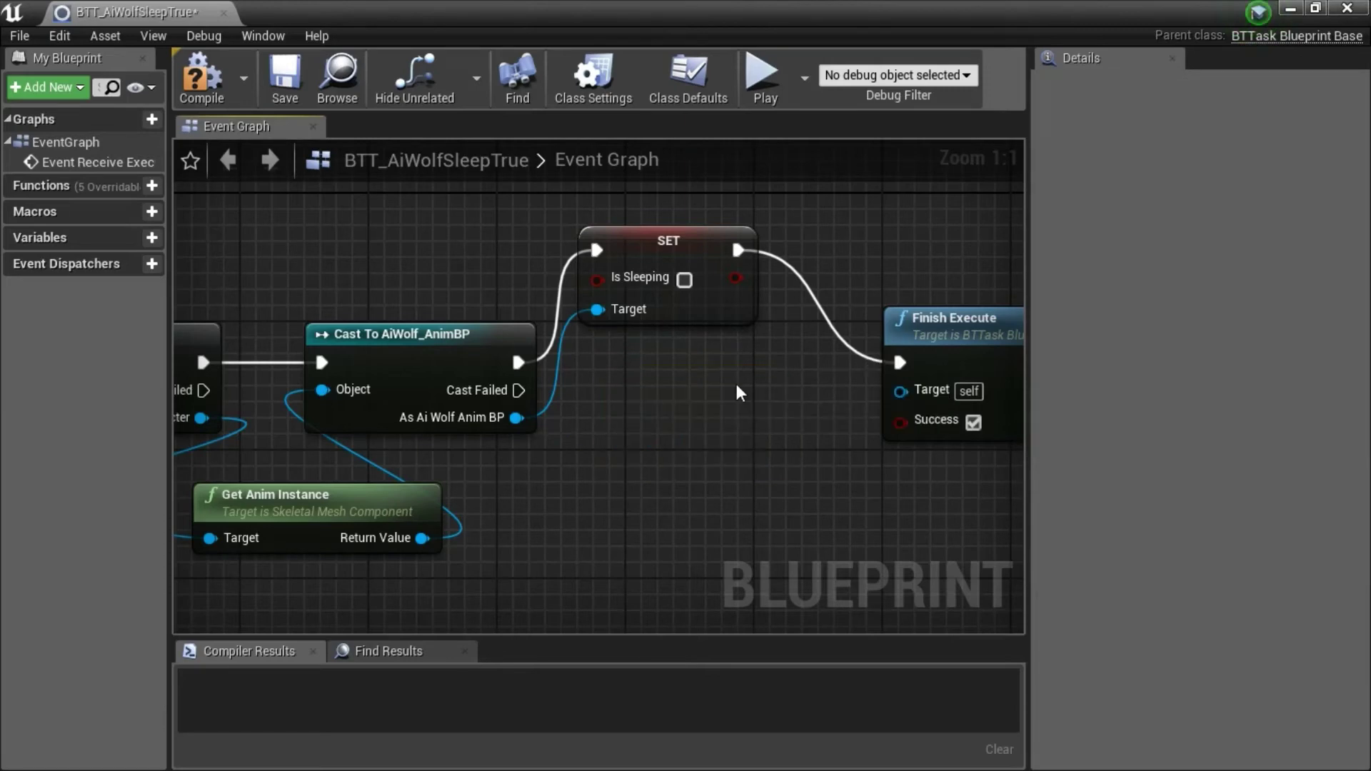
left_click_drag(673, 245, 715, 366)
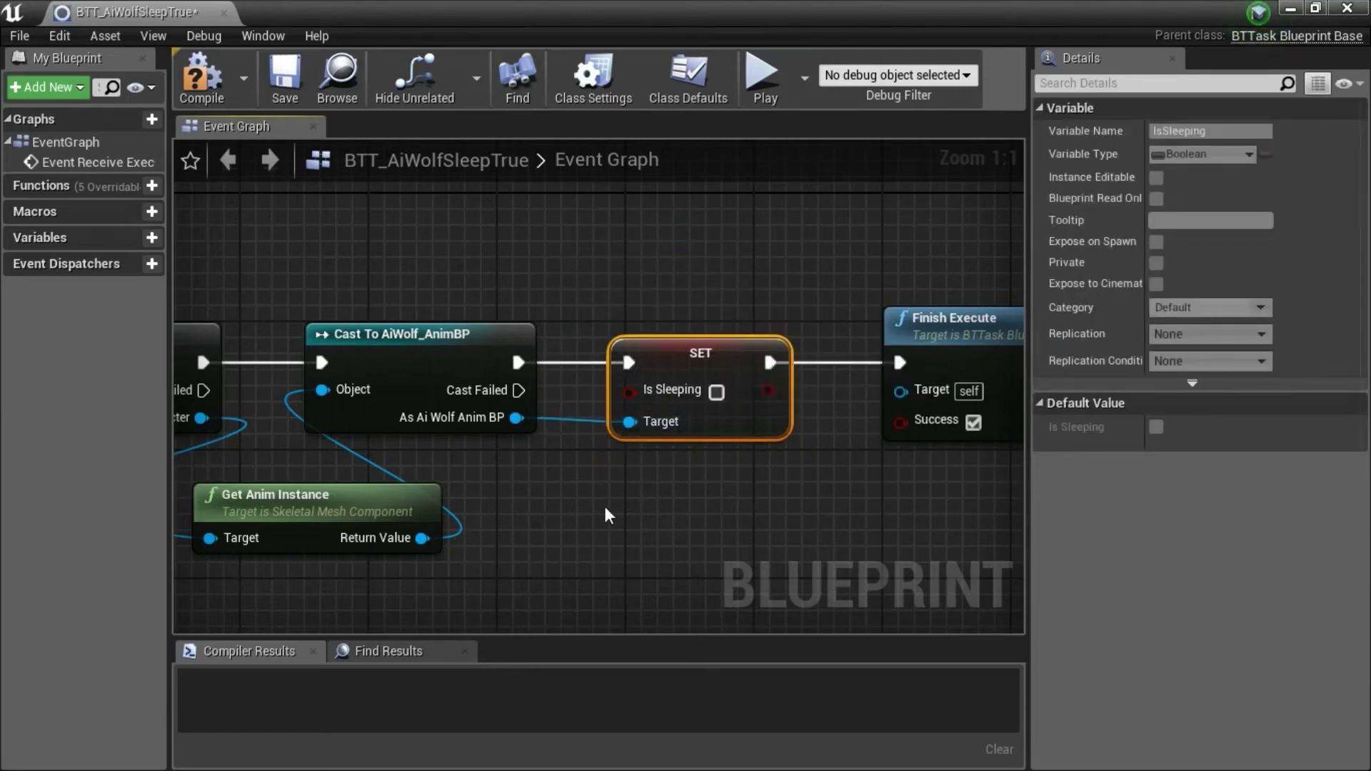
Turn on Is Sleeping on the SET node, then compile and save BTT_AiWolfSleepTrue.
left_click(716, 392)
scroll(598, 507, "down", 2)
scroll(584, 494, "down", 2)
right_click_drag(584, 494, 679, 449)
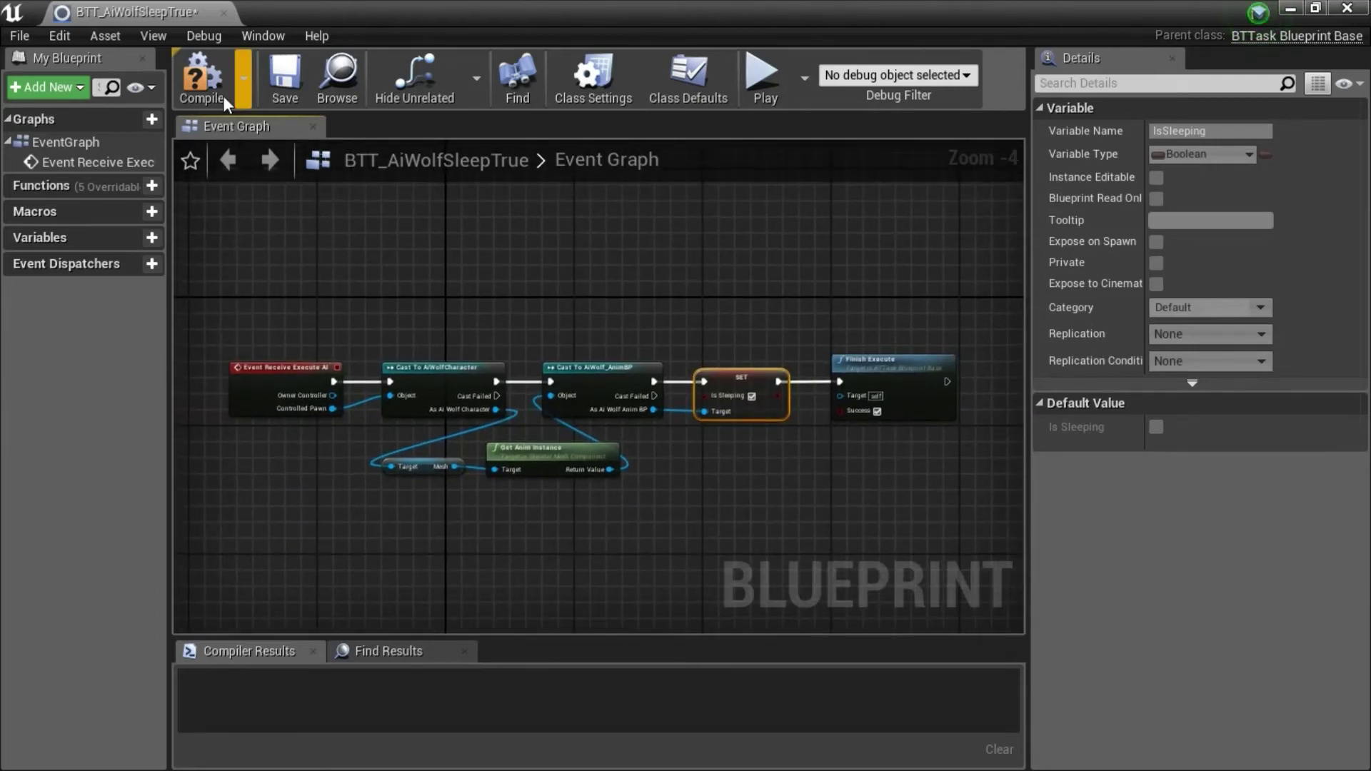
left_click(223, 94)
left_click(278, 86)
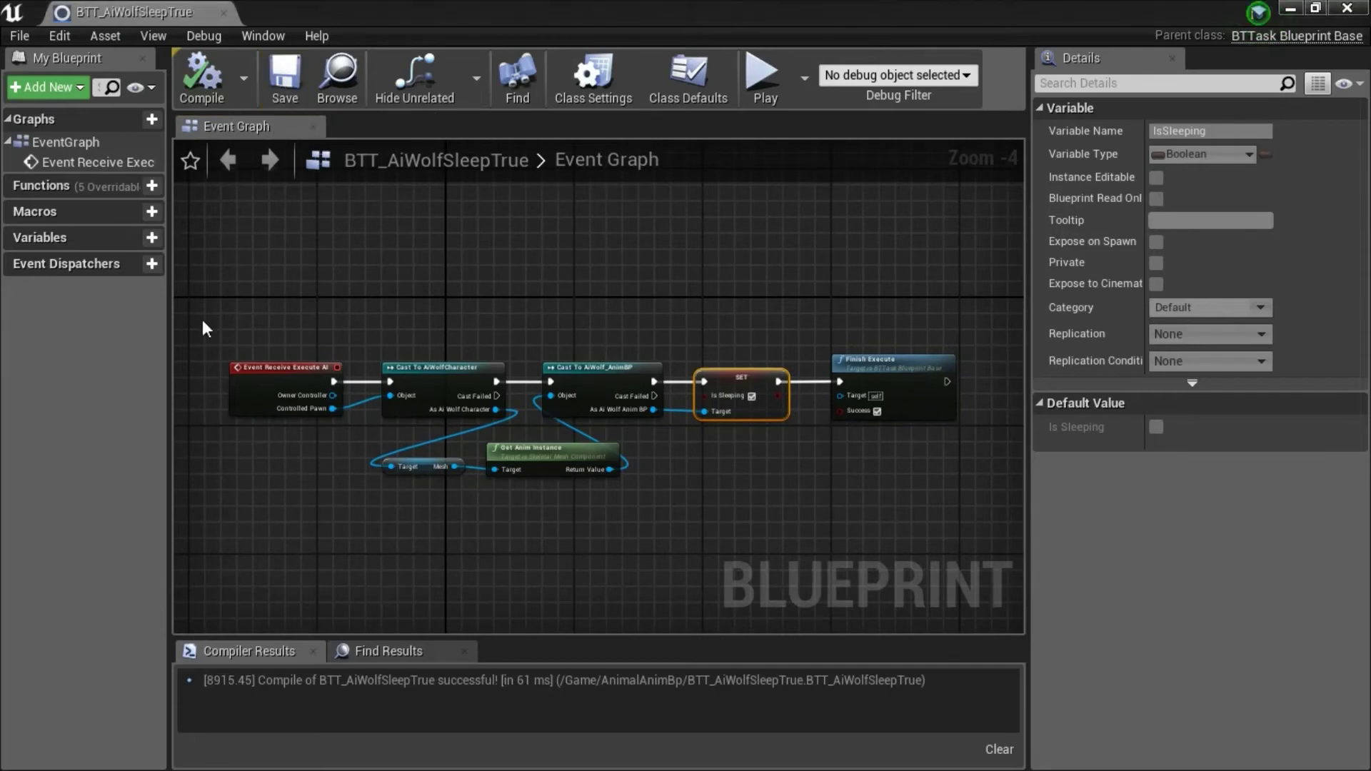
Copy all nodes of the BTT_AiWolfSleepTrue event graph, close that task and paste them into the BTT_AiWolfSleepFalse event graph.
left_click_drag(207, 325, 983, 500)
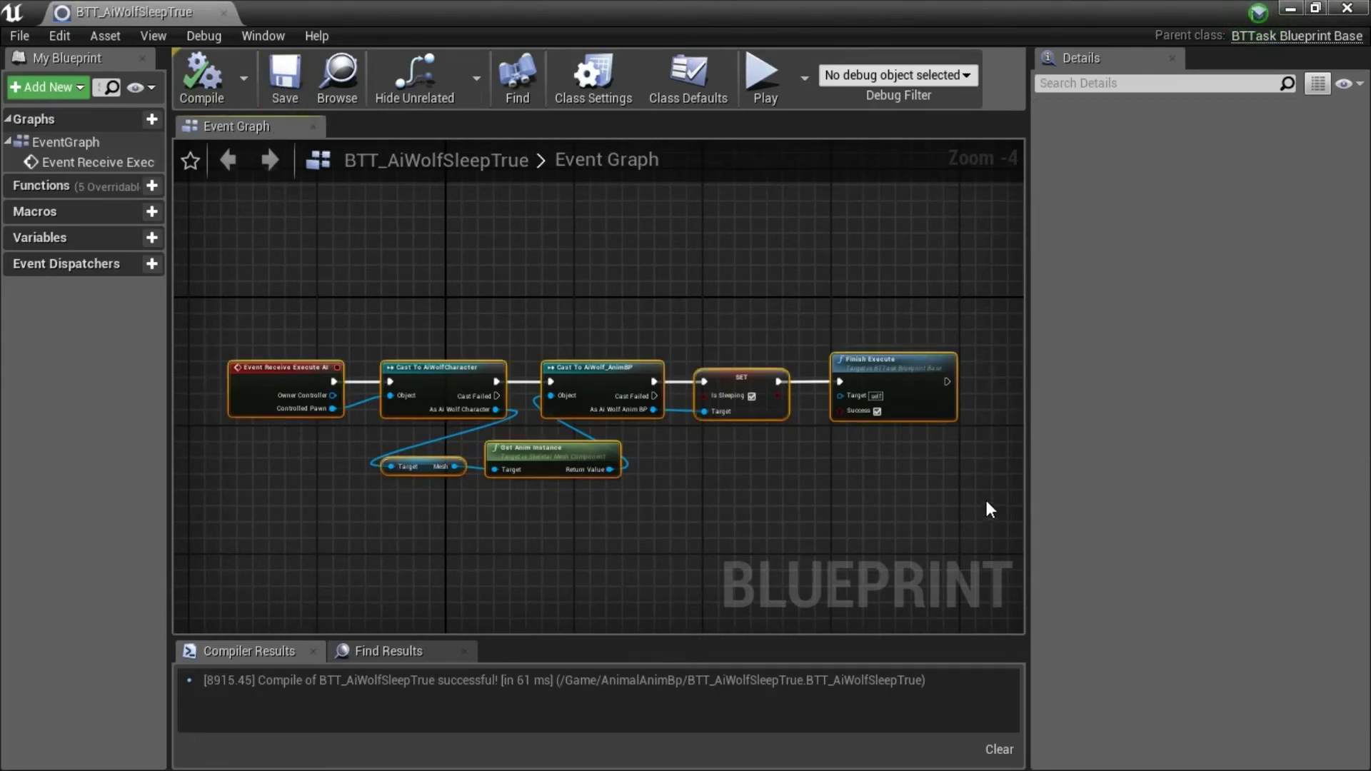
left_click(1346, 7)
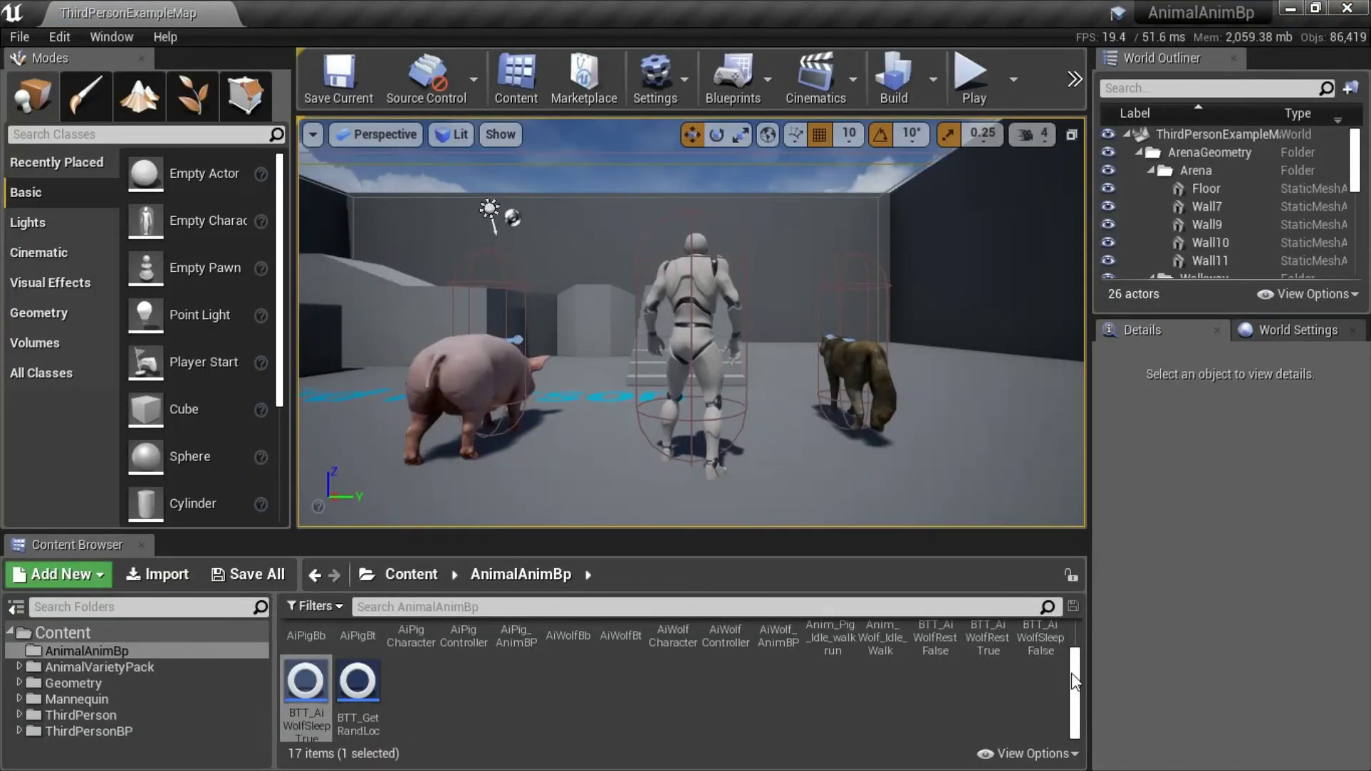
left_click_drag(1073, 686, 1081, 654)
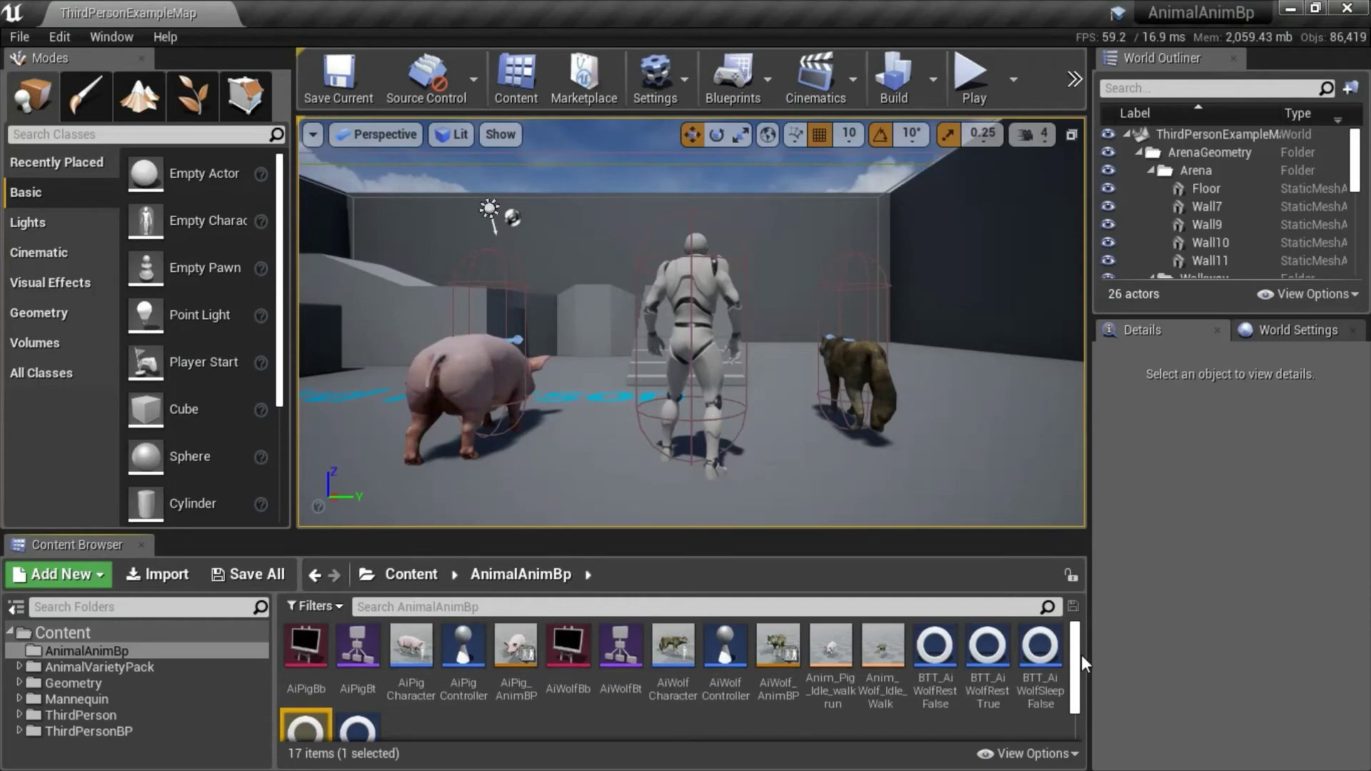
double_click(1041, 650)
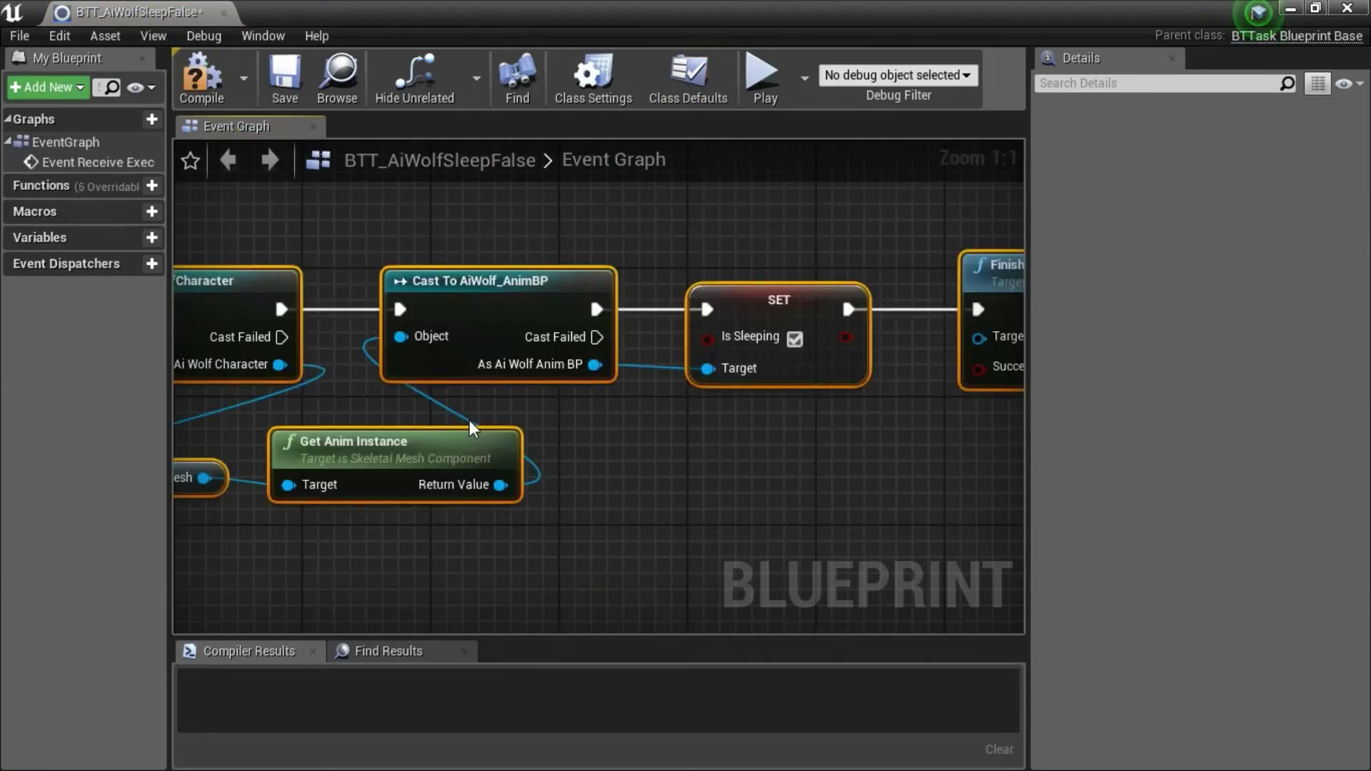
Turn off Is Sleeping on the pasted SET node, compile and save BTT_AiWolfSleepFalse, and close it.
left_click(795, 339)
scroll(639, 482, "down", 4)
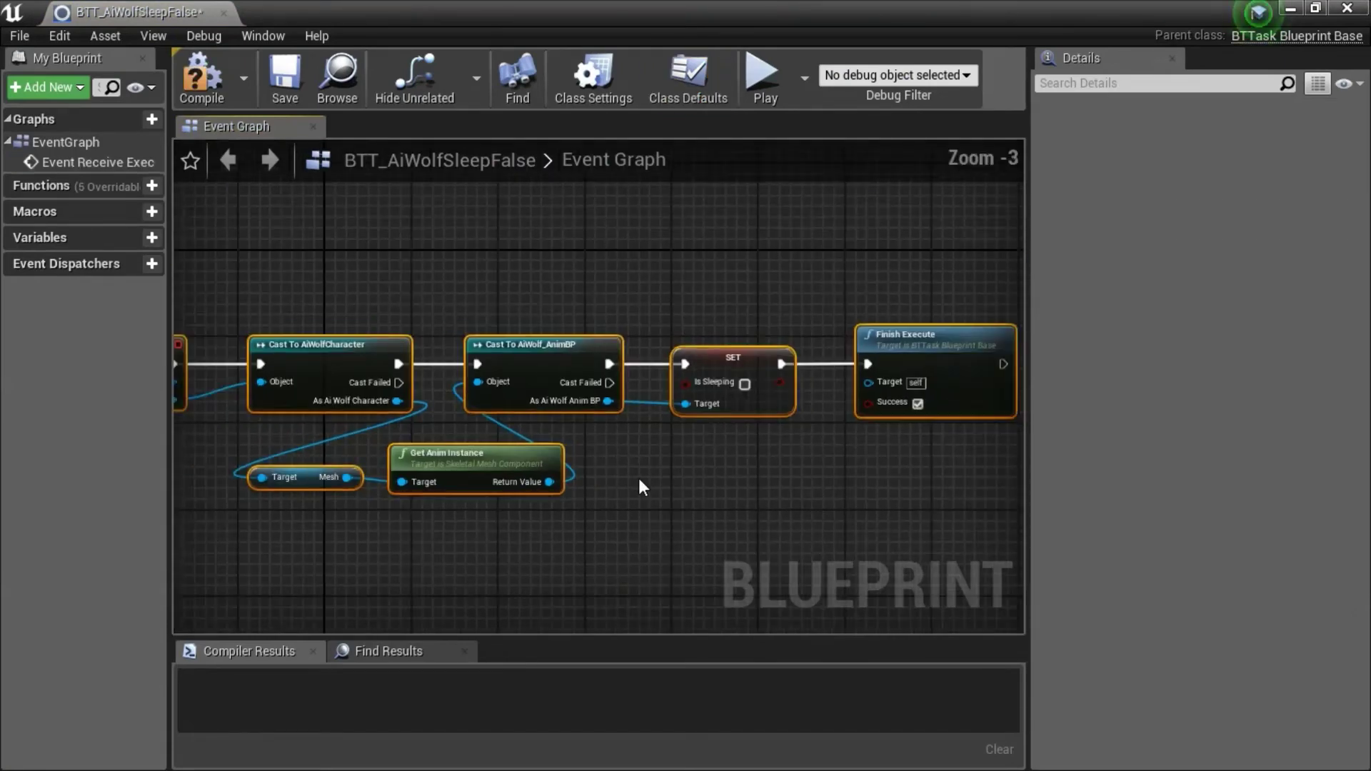
right_click_drag(639, 479, 682, 468)
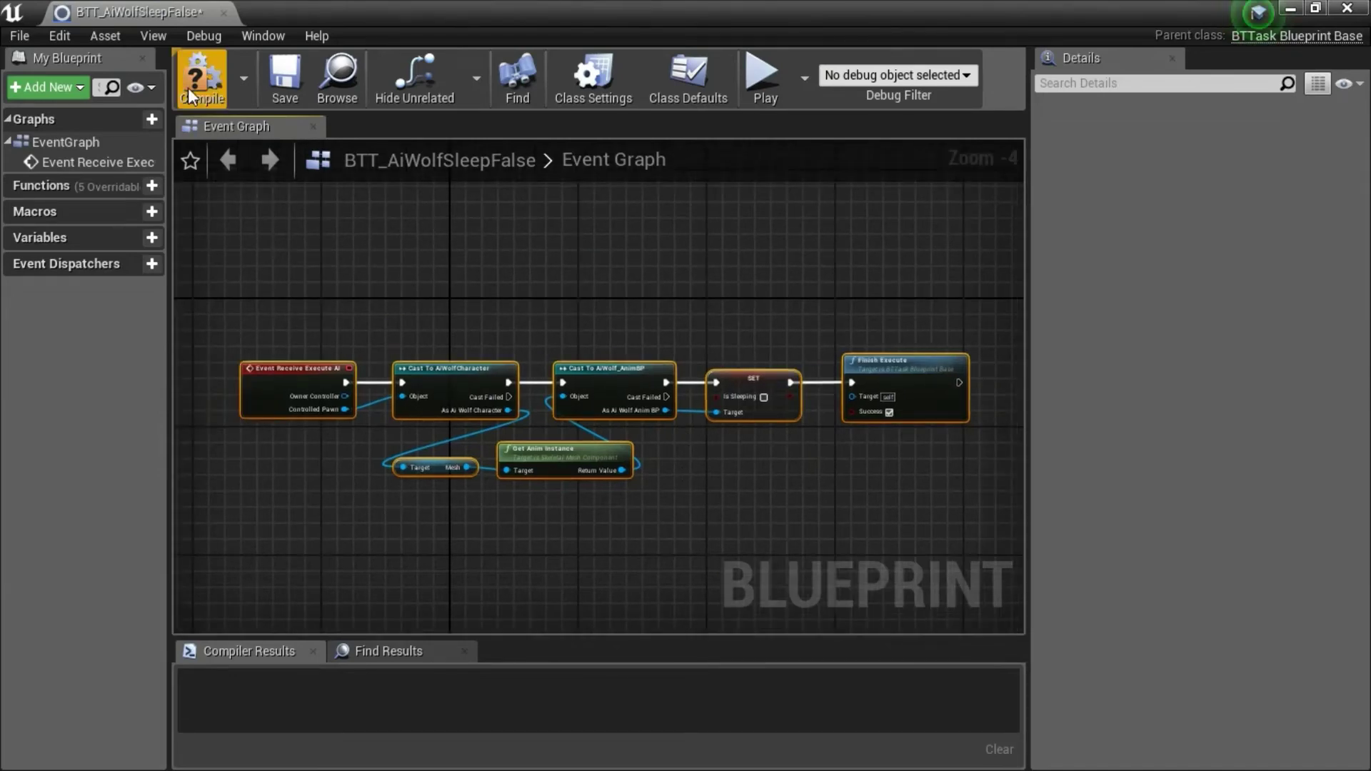
left_click(219, 95)
left_click(298, 94)
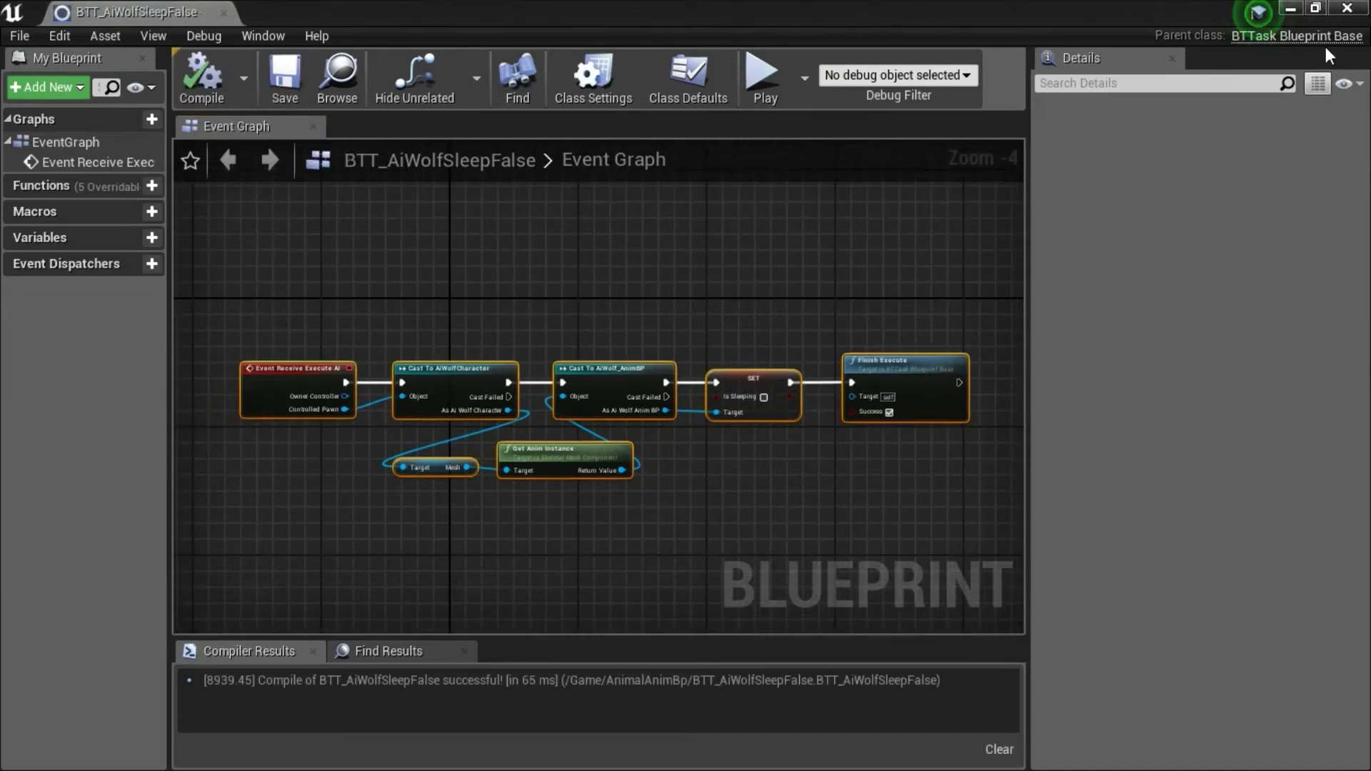
left_click(1359, 9)
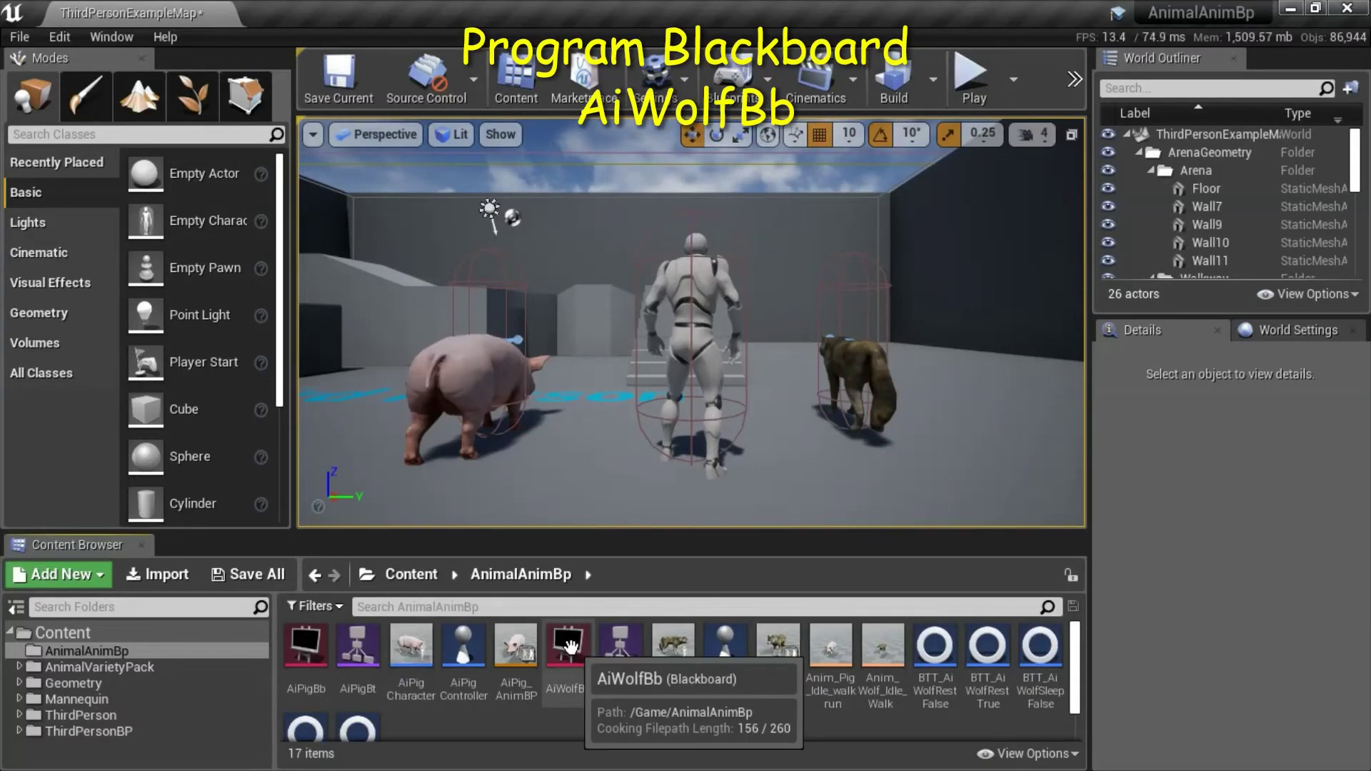
Open the AiWolfBb blackboard and add a Bool key named Resting.
double_click(568, 645)
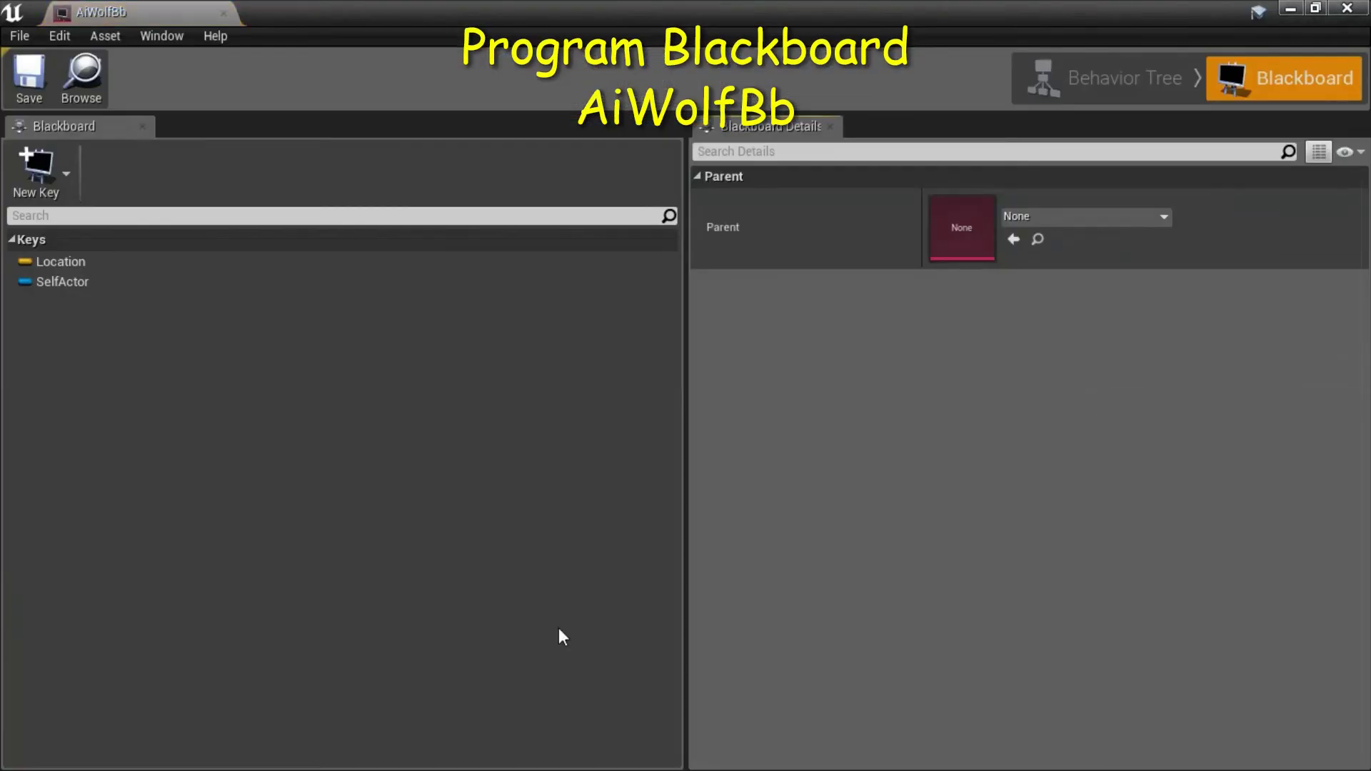
left_click(62, 173)
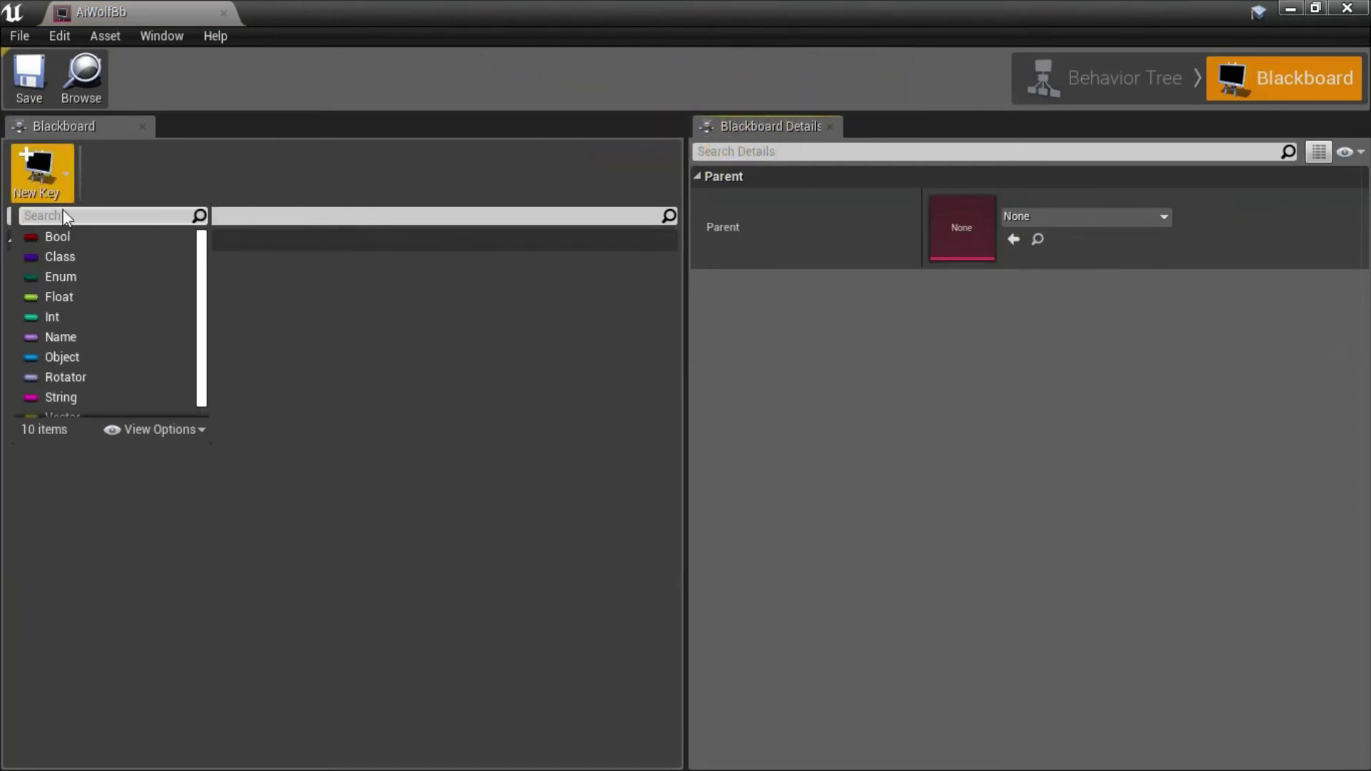
left_click(62, 238)
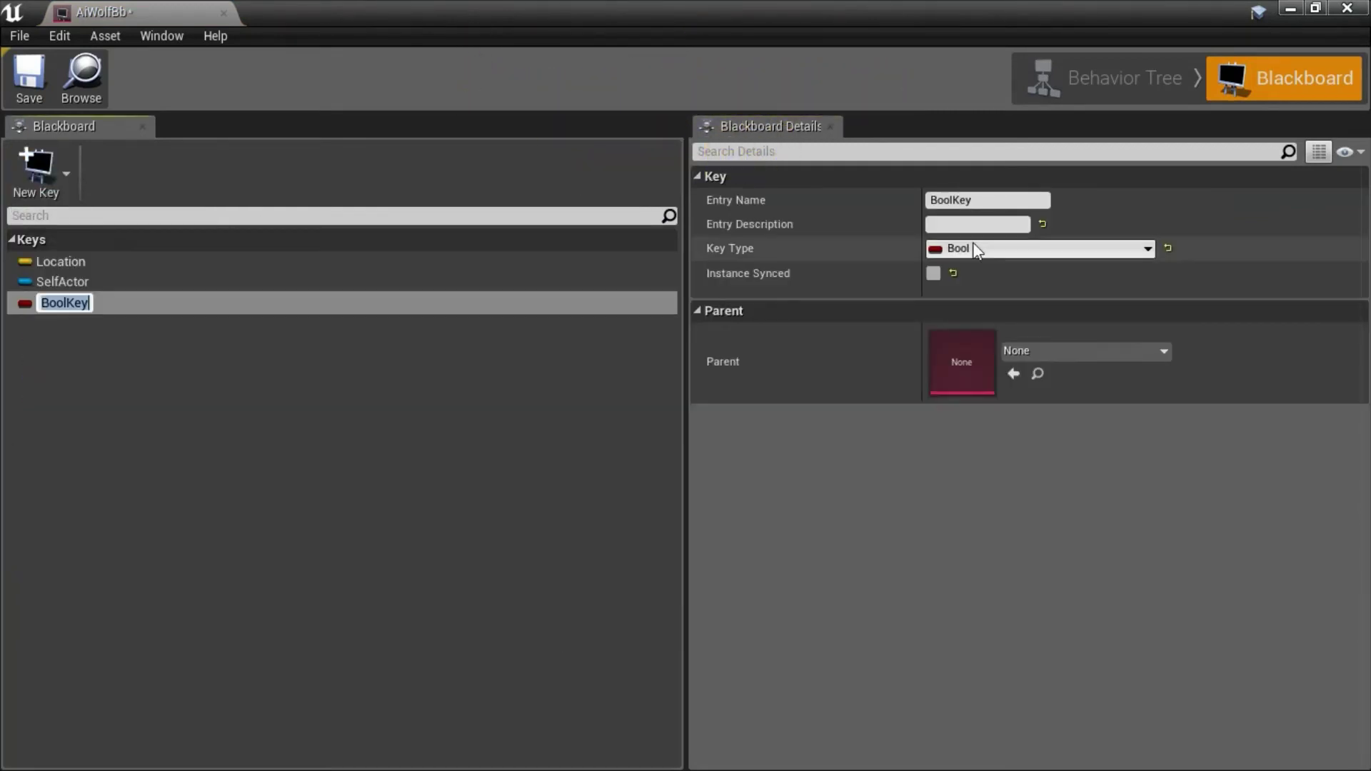
left_click(985, 201)
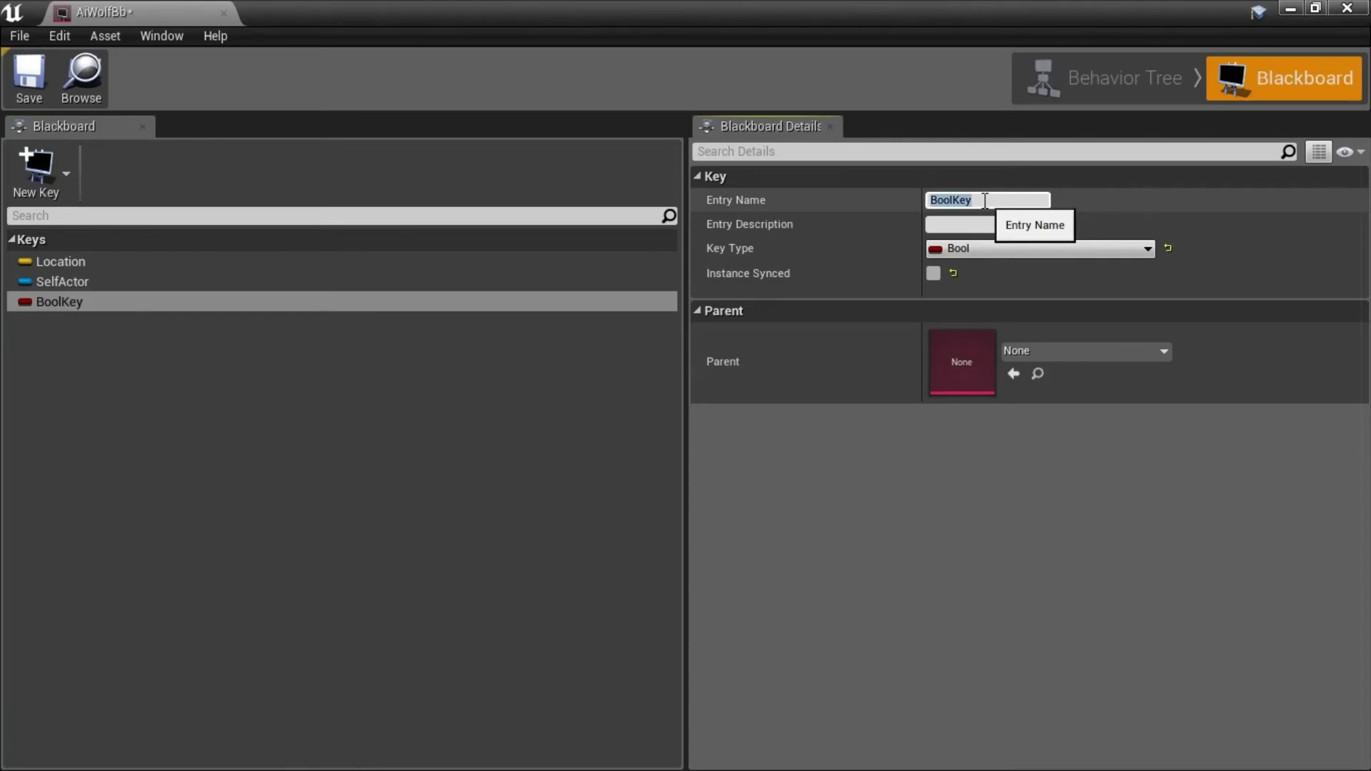
type("Resting")
left_click(885, 203)
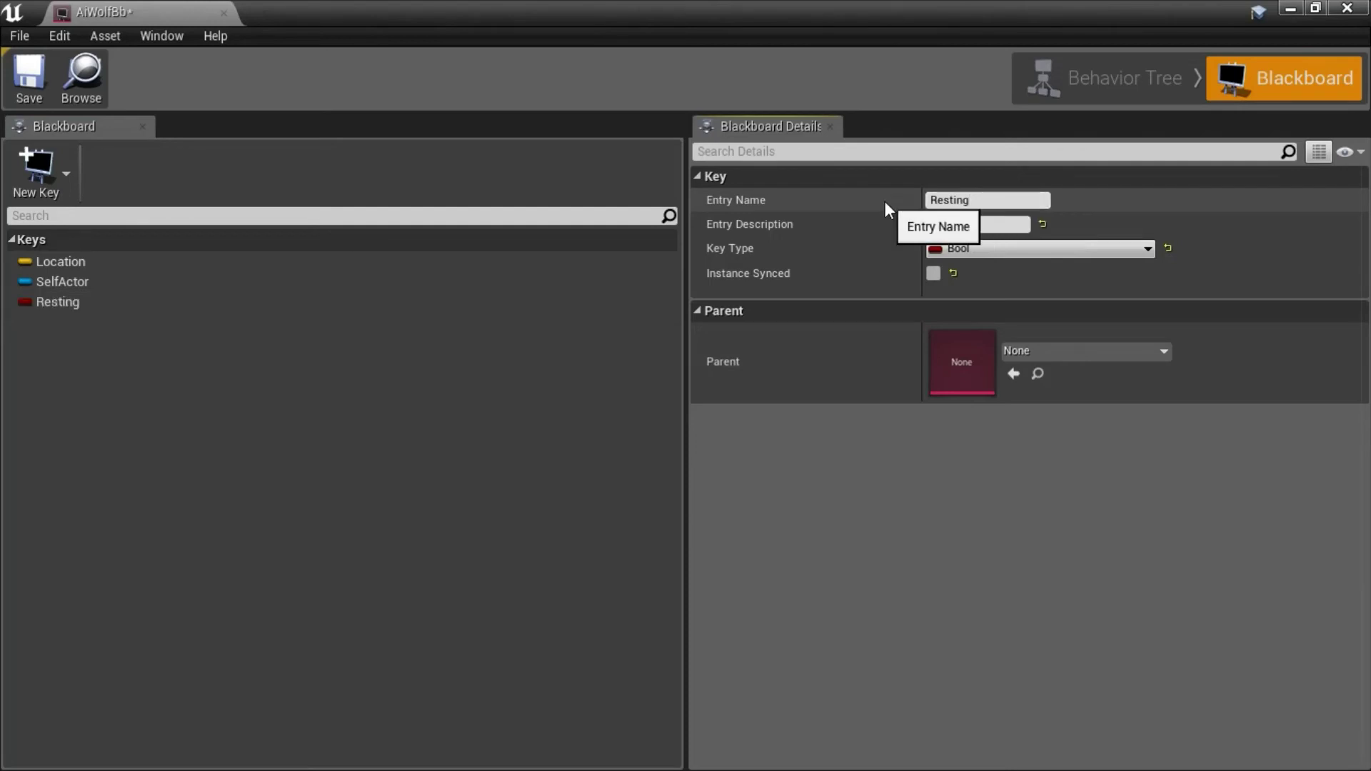
Add a second Bool key named Sleeping to AiWolfBb, then save and close the blackboard.
left_click(32, 182)
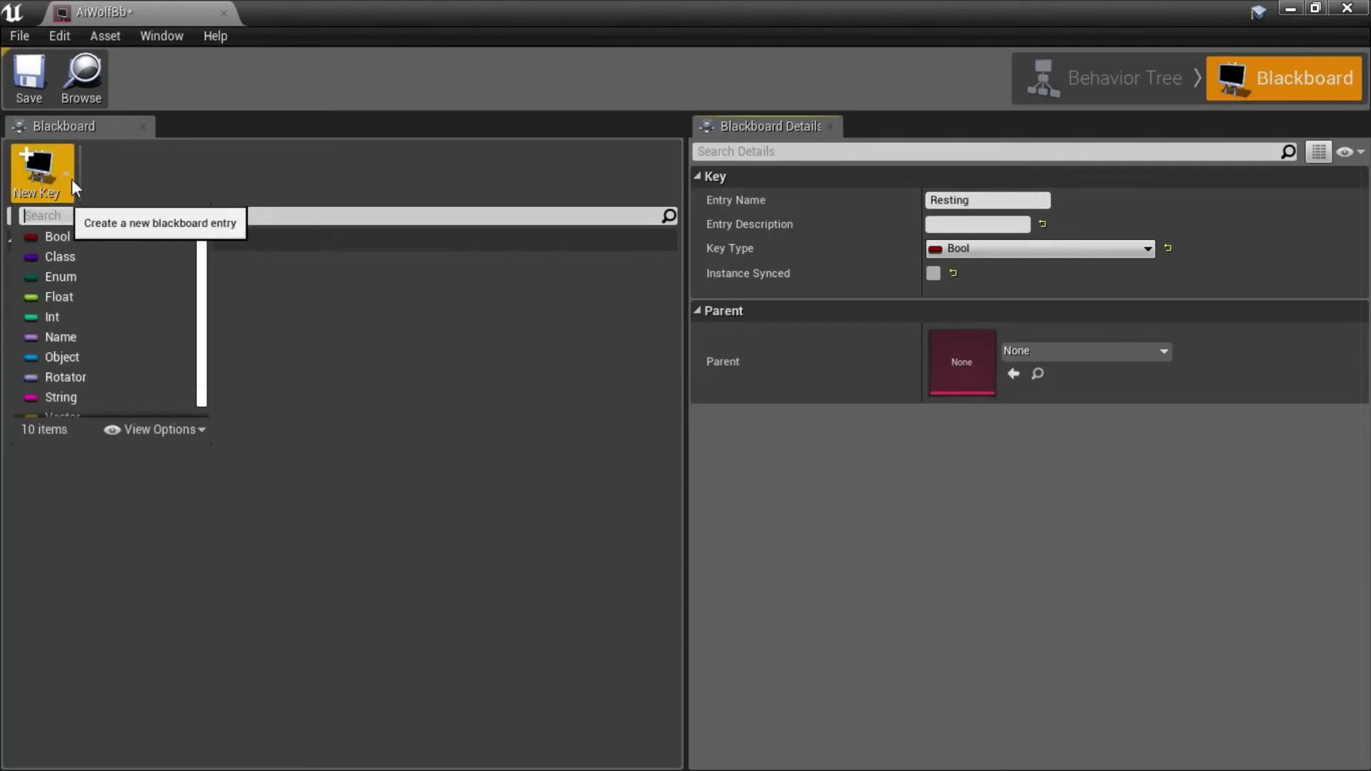
left_click(57, 234)
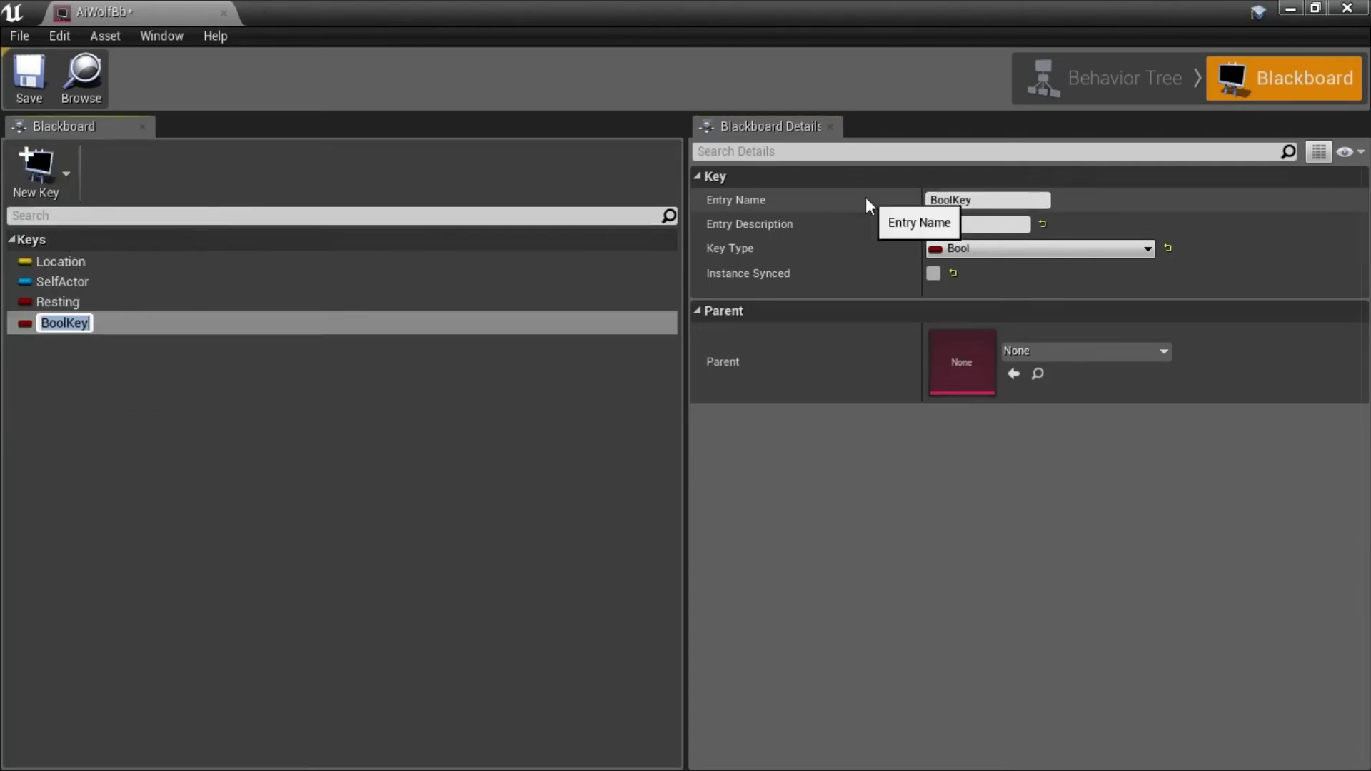
left_click(971, 200)
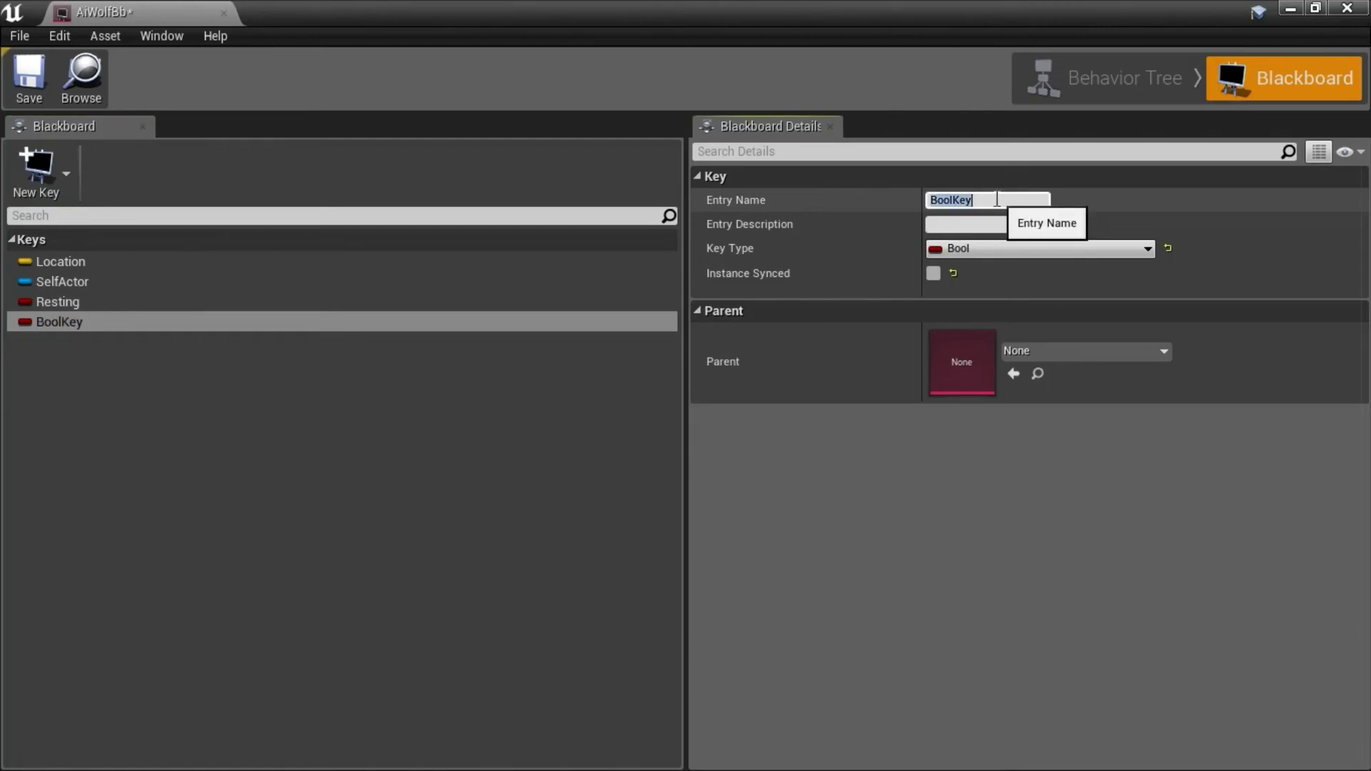
type("Sleeping")
left_click(904, 197)
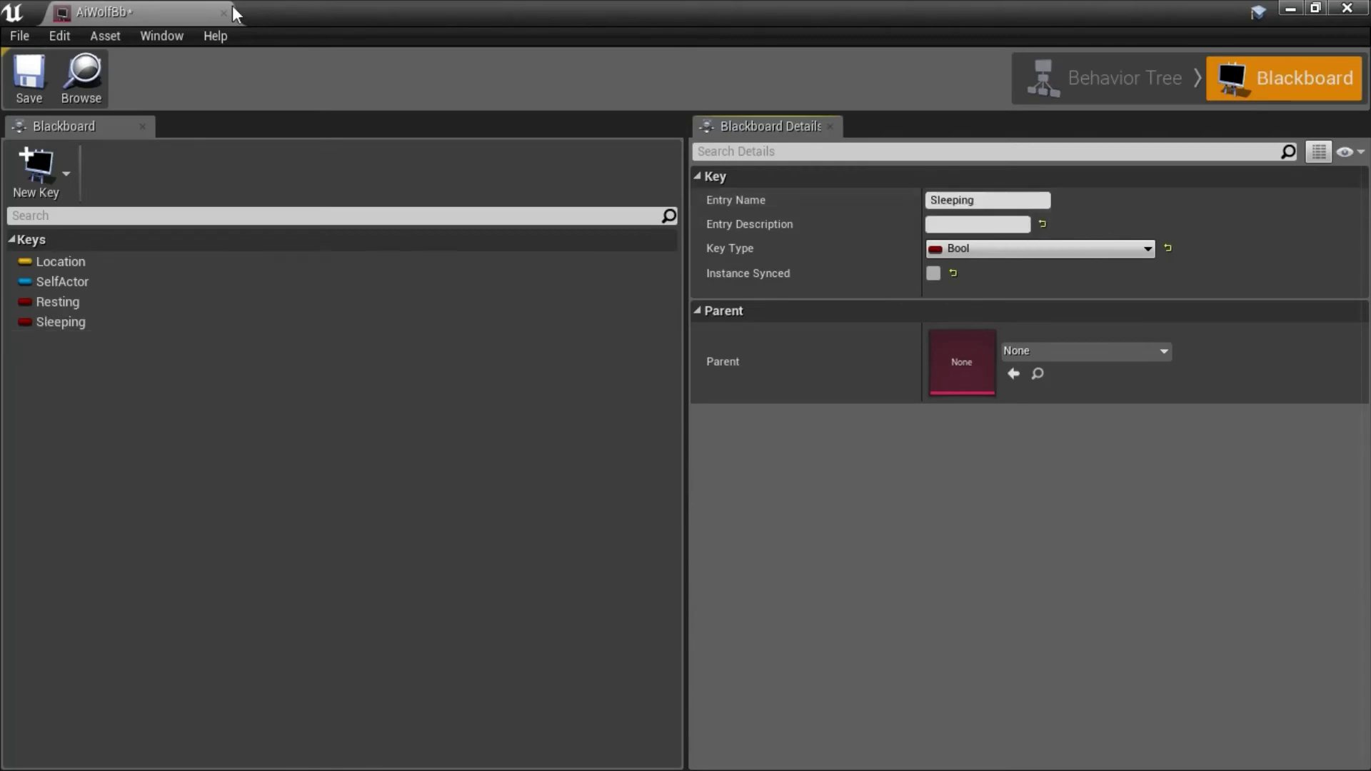
left_click(30, 84)
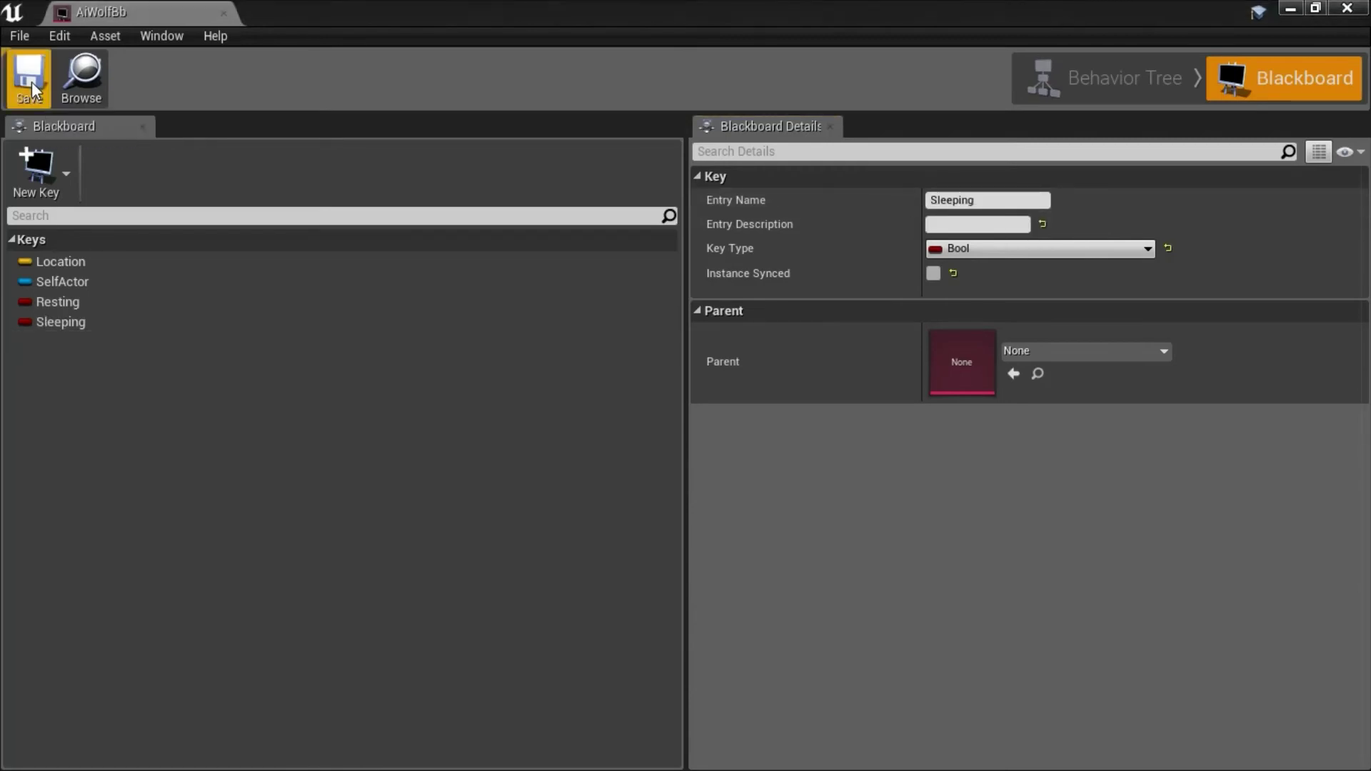
left_click(1347, 8)
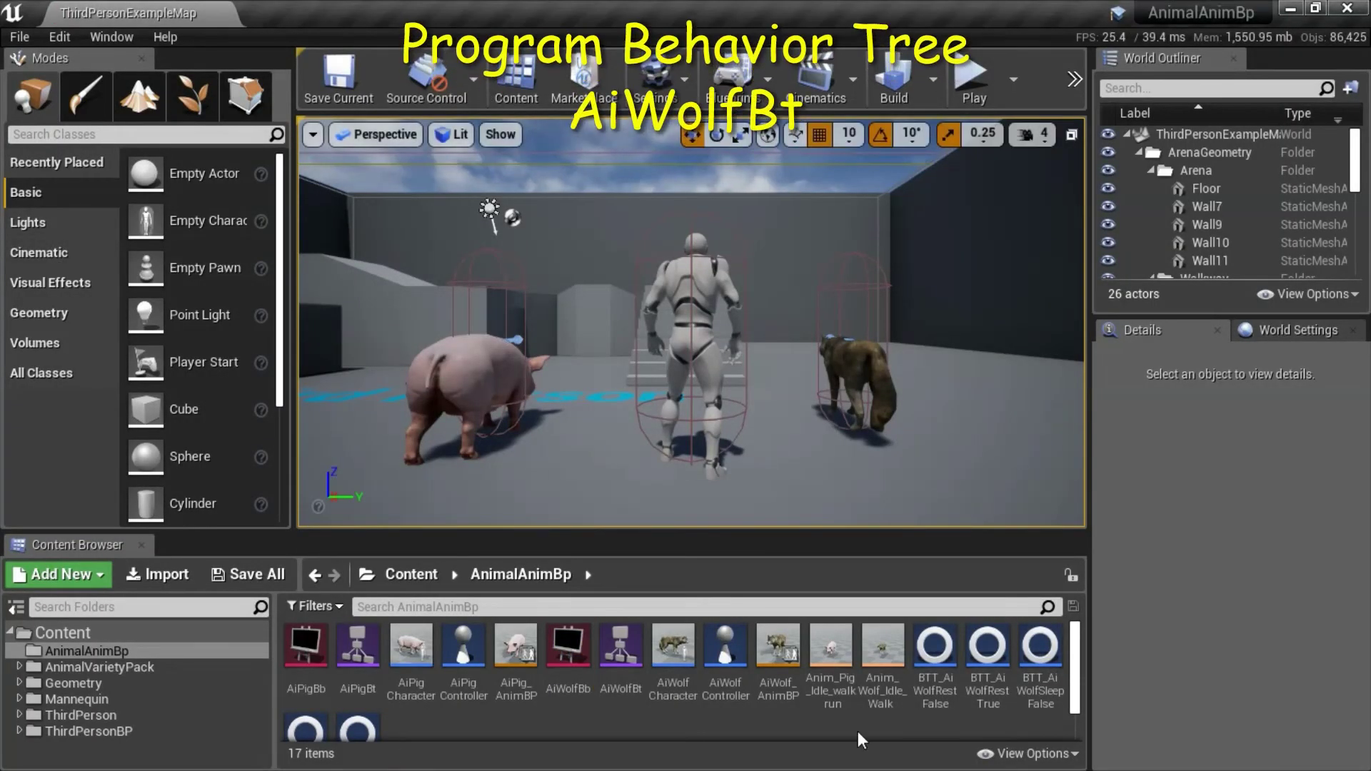
Open the AiWolfBt behavior tree and examine its ROOT node and the top Selector.
double_click(619, 652)
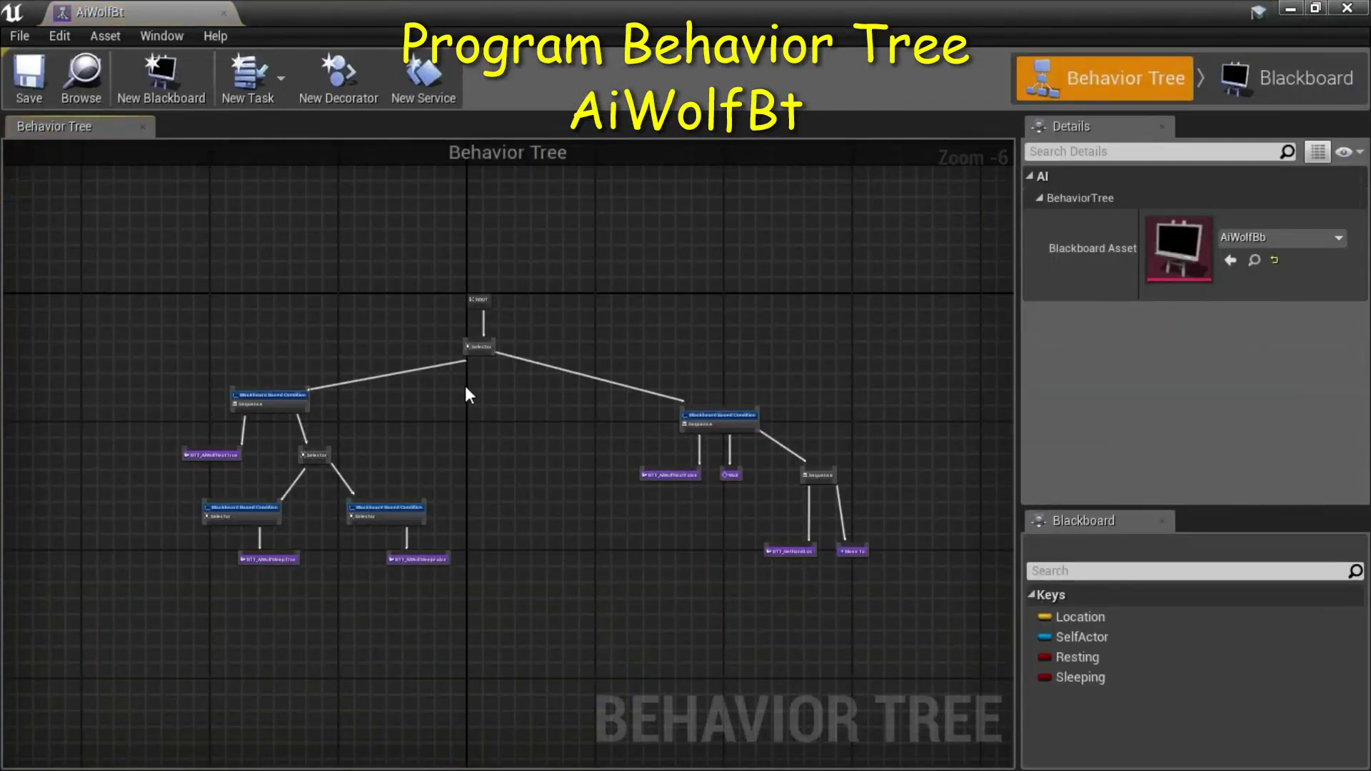
scroll(436, 329, "up", 7)
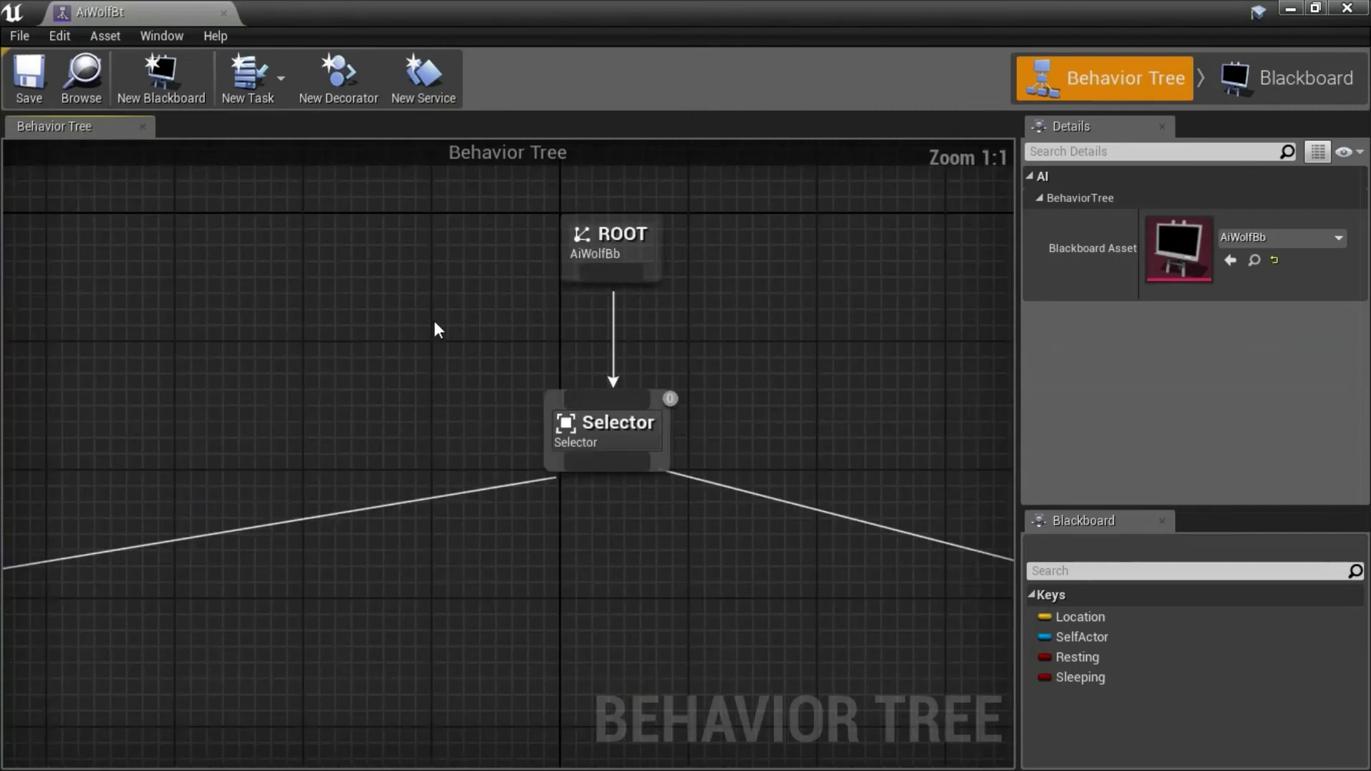
right_click_drag(454, 341, 343, 338)
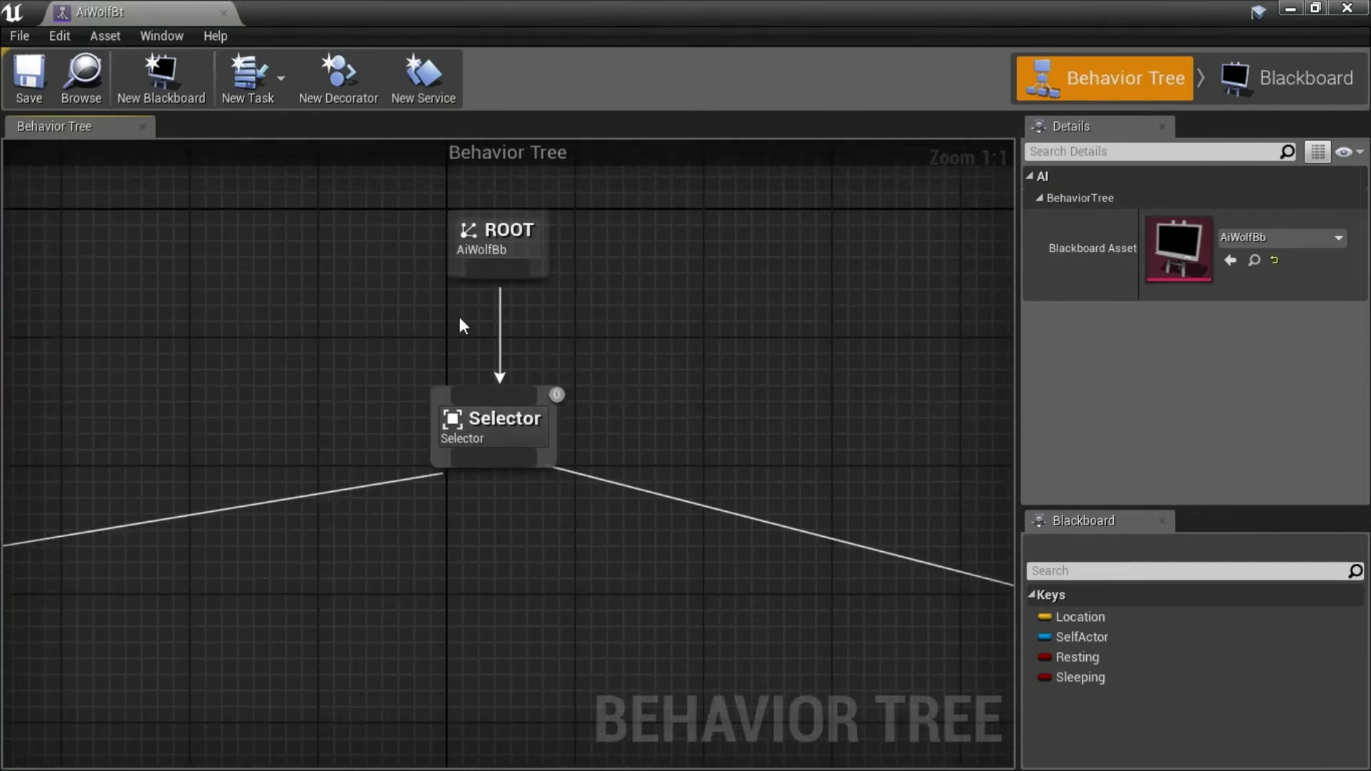
left_click(539, 257)
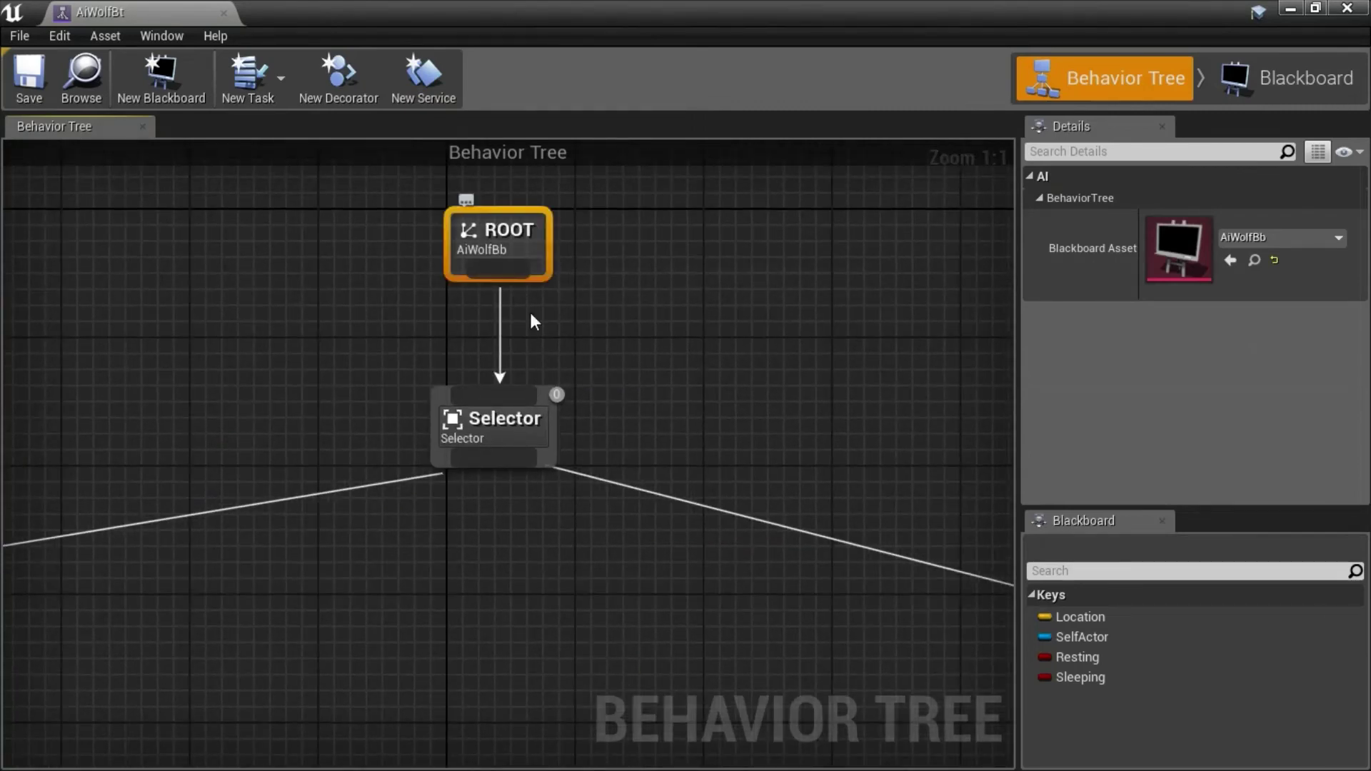
left_click(528, 447)
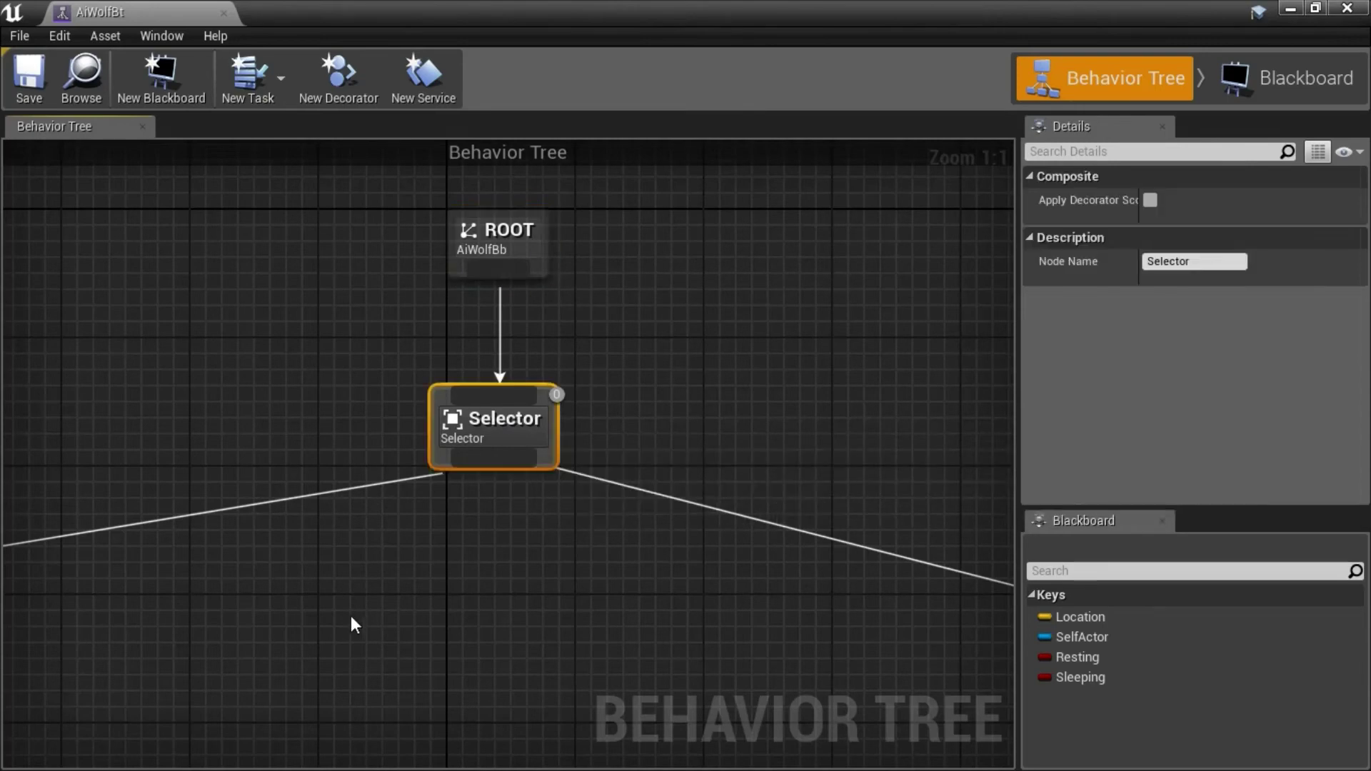
Examine the Resting Is Set branch: its Blackboard Based Condition, the BTT_AiWolfRestTrue task and the child Selector.
scroll(350, 615, "down", 3)
right_click_drag(349, 616, 524, 523)
scroll(492, 550, "down", 1)
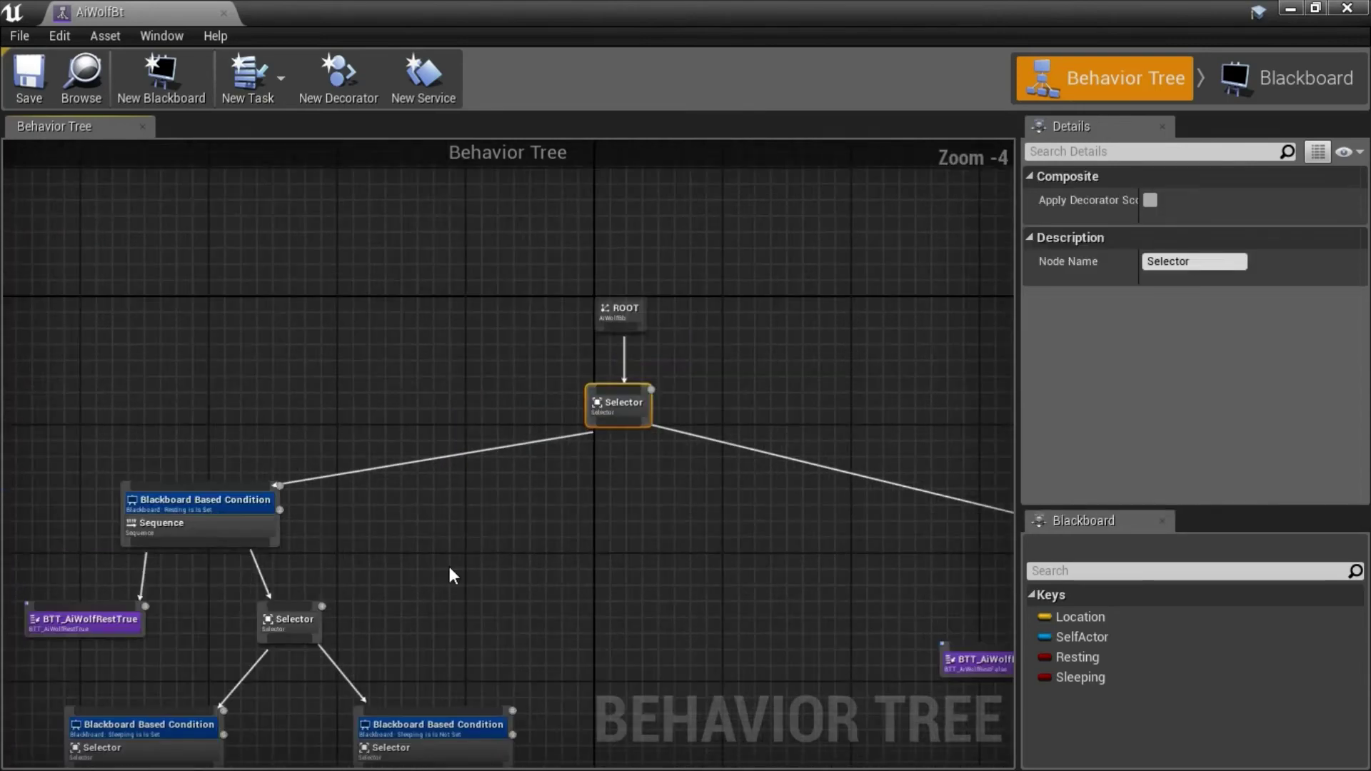
right_click_drag(449, 575, 710, 354)
scroll(667, 379, "up", 1)
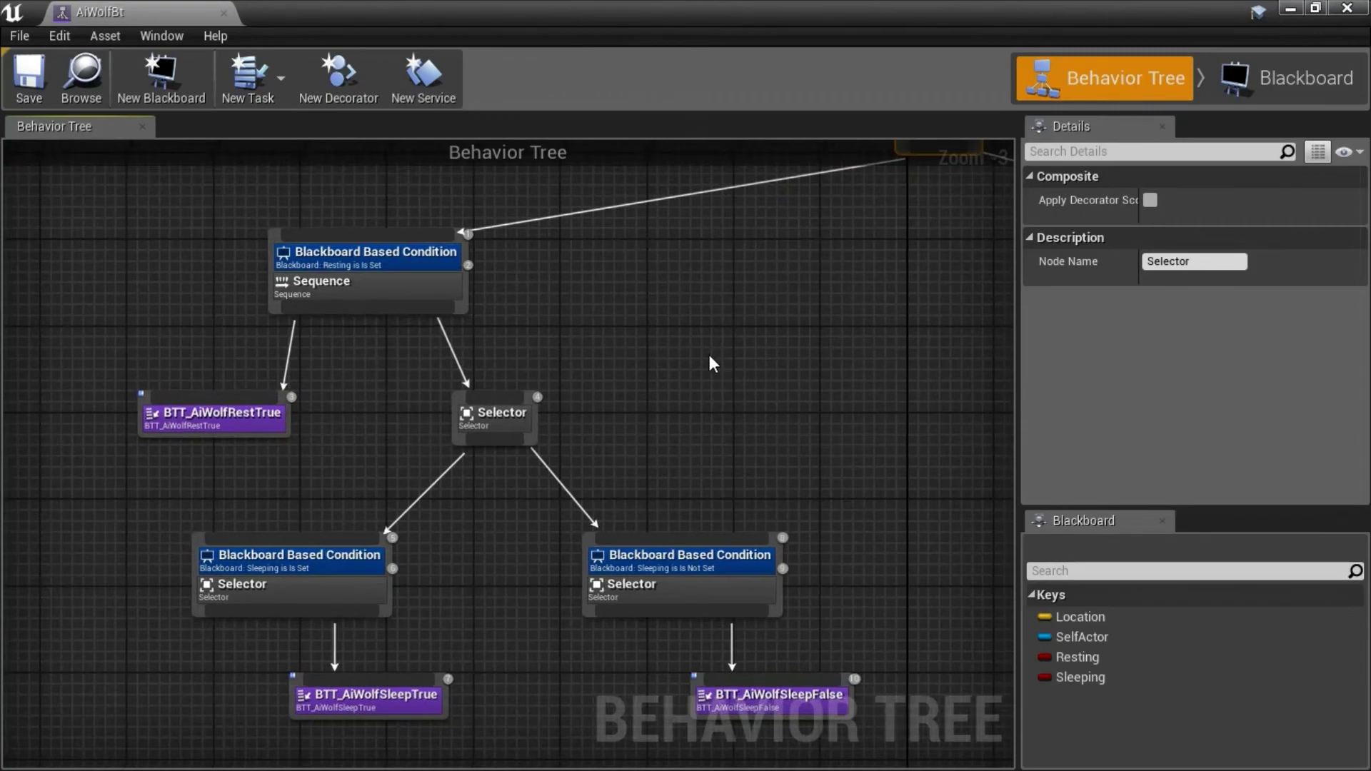
right_click_drag(637, 345, 876, 428)
scroll(725, 471, "up", 3)
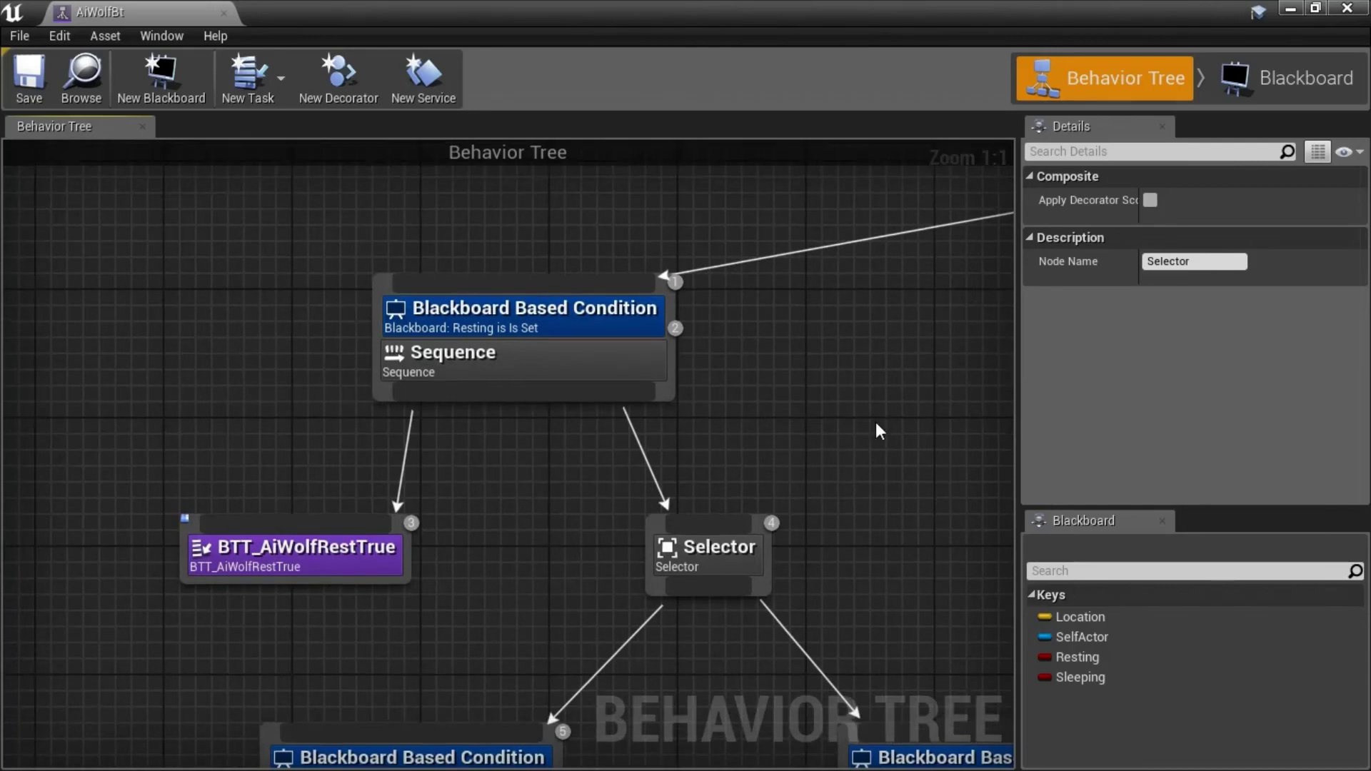
left_click(574, 328)
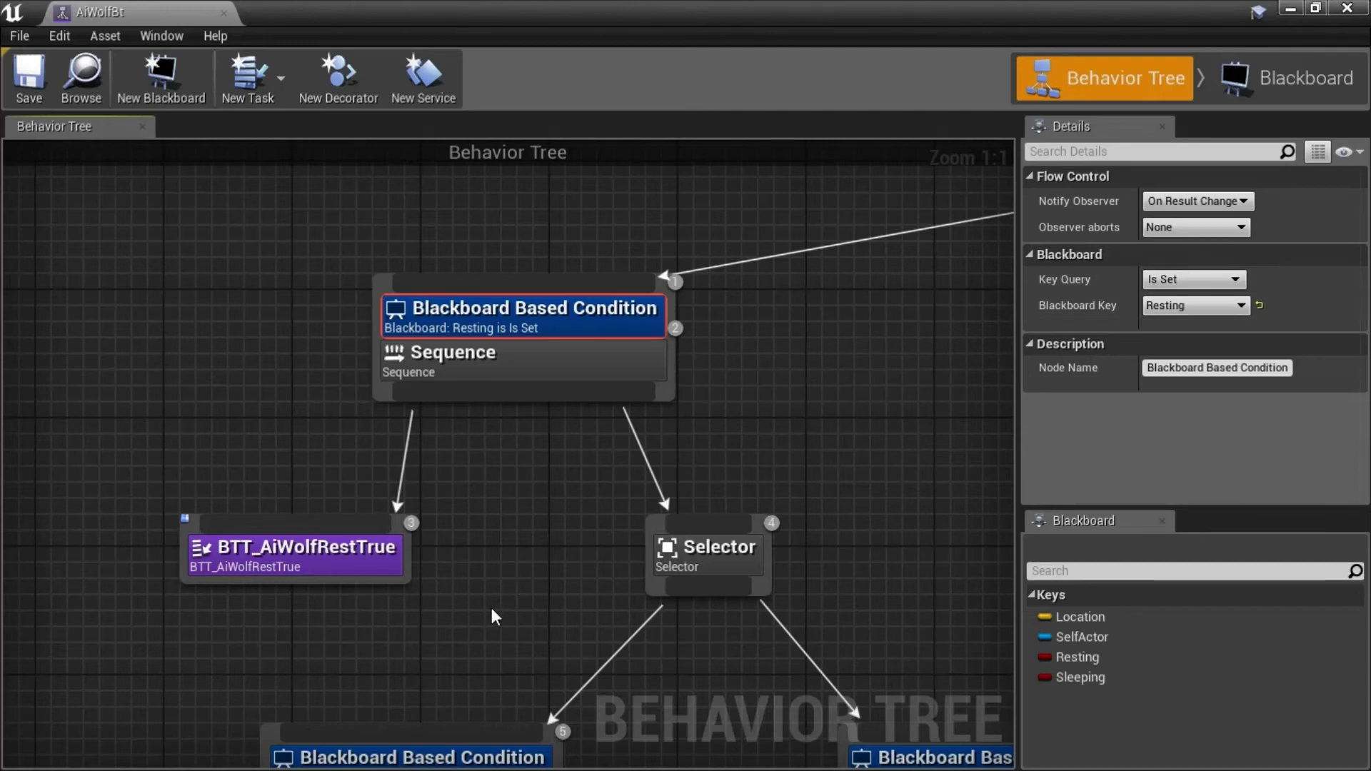
right_click_drag(491, 607, 484, 547)
left_click(318, 500)
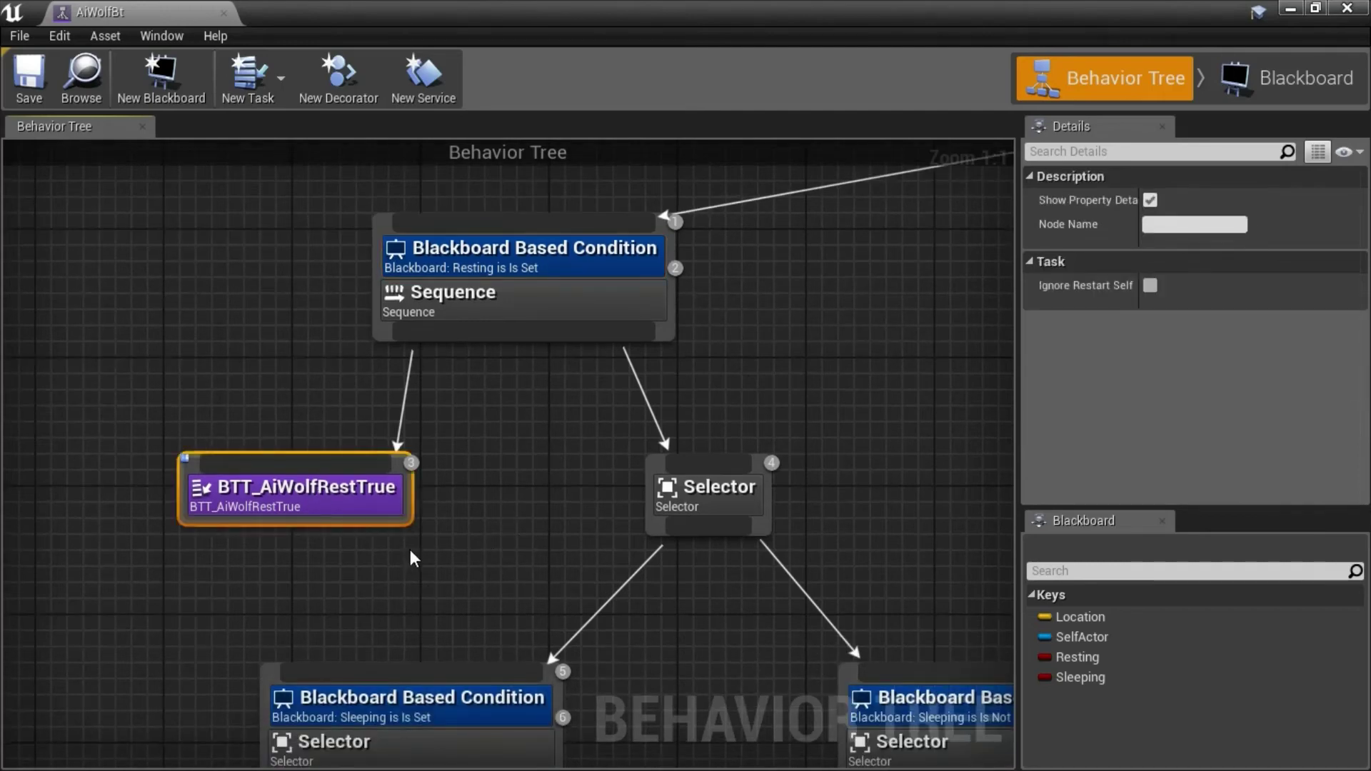
left_click(721, 508)
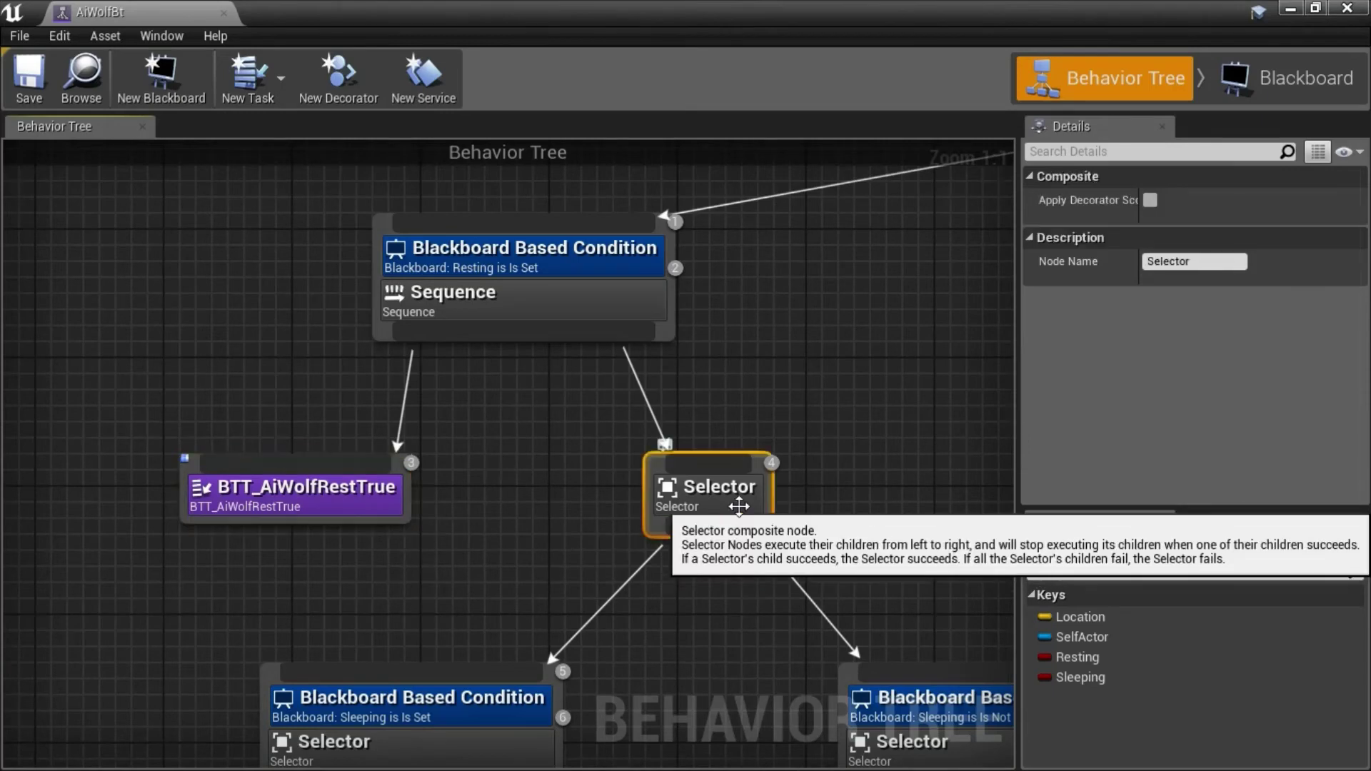
Examine the Sleeping Is Set and Is Not Set conditions and their BTT_AiWolfSleepTrue and BTT_AiWolfSleepFalse tasks.
right_click_drag(887, 569, 647, 273)
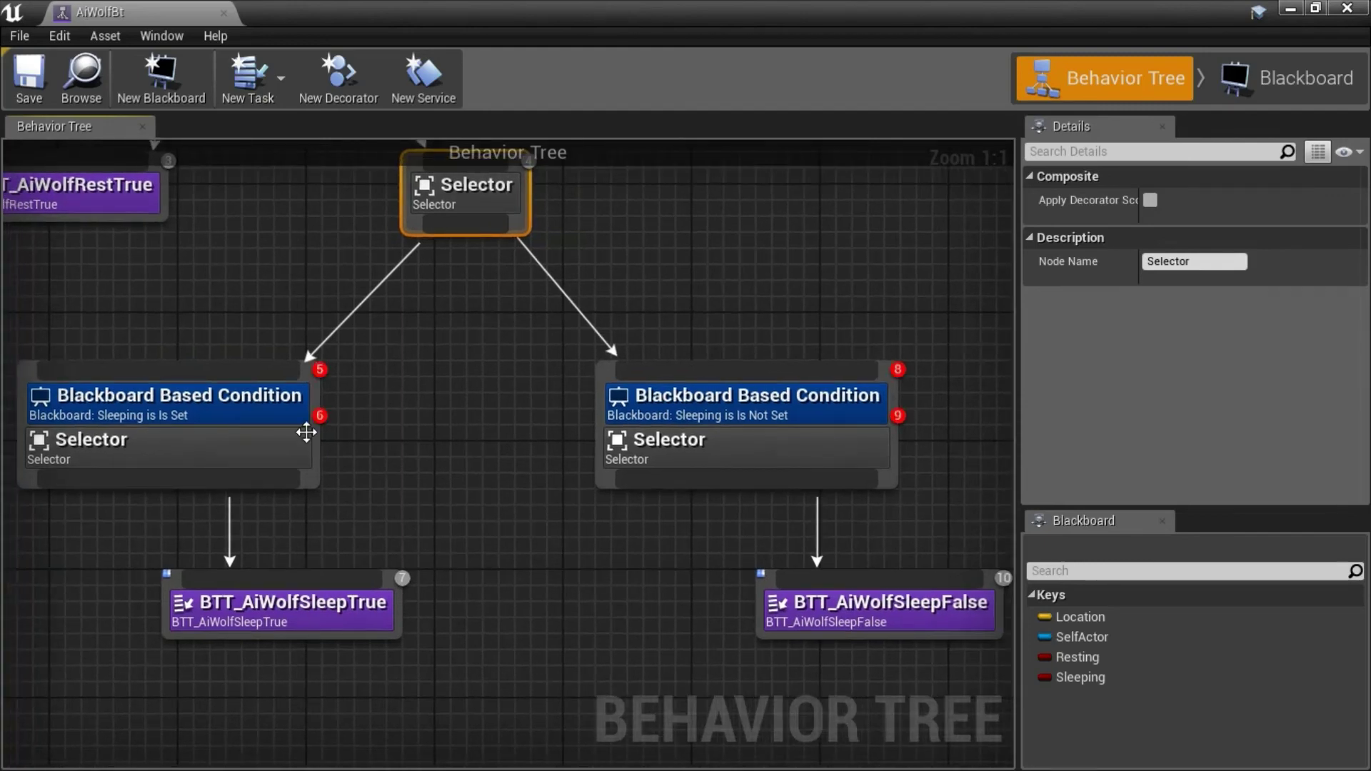
left_click(126, 409)
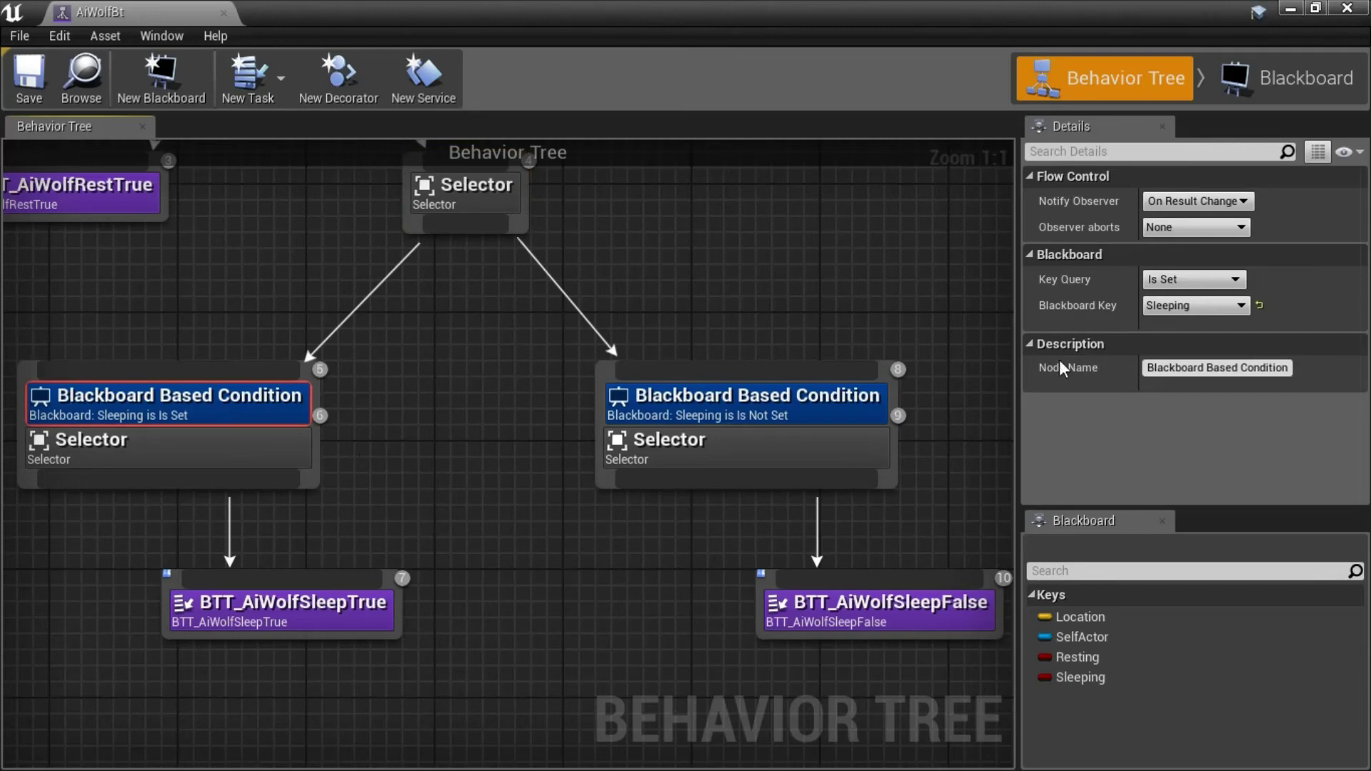
left_click(808, 424)
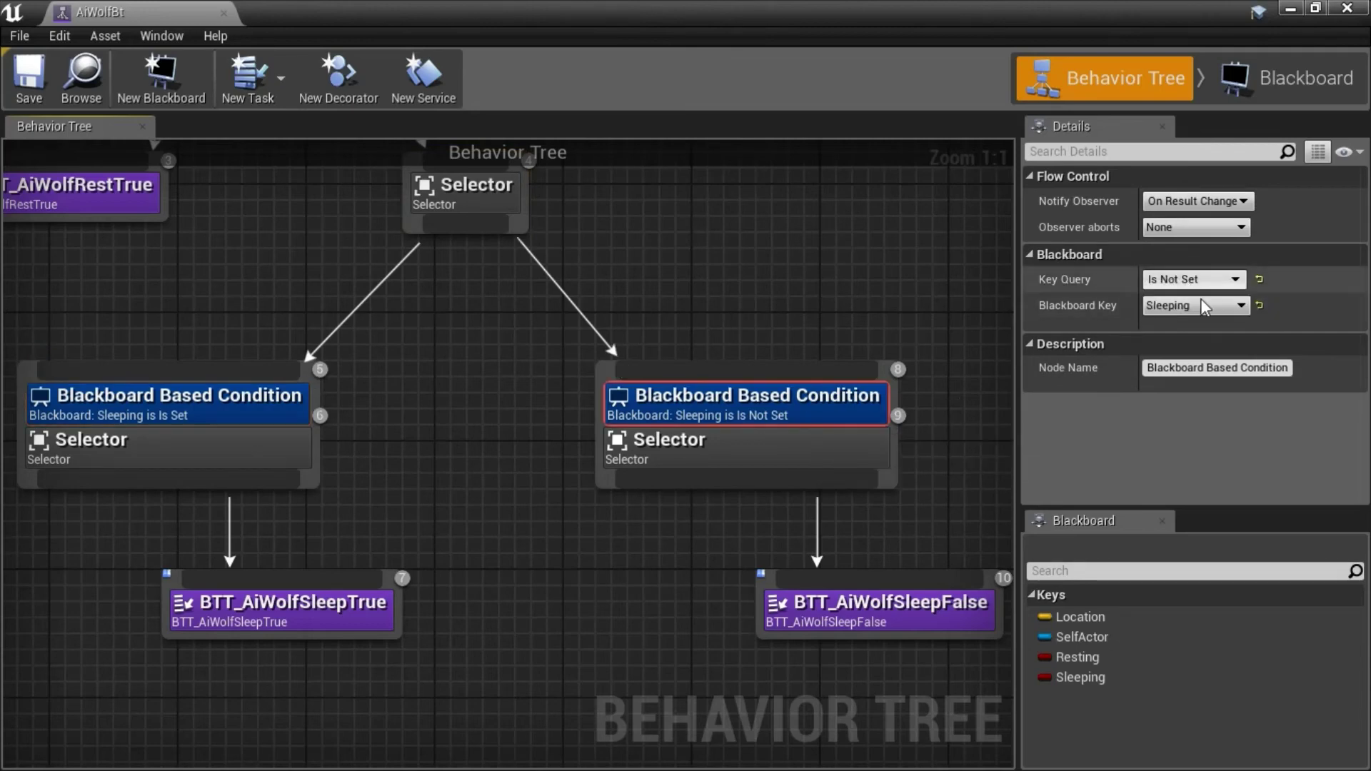
left_click(286, 632)
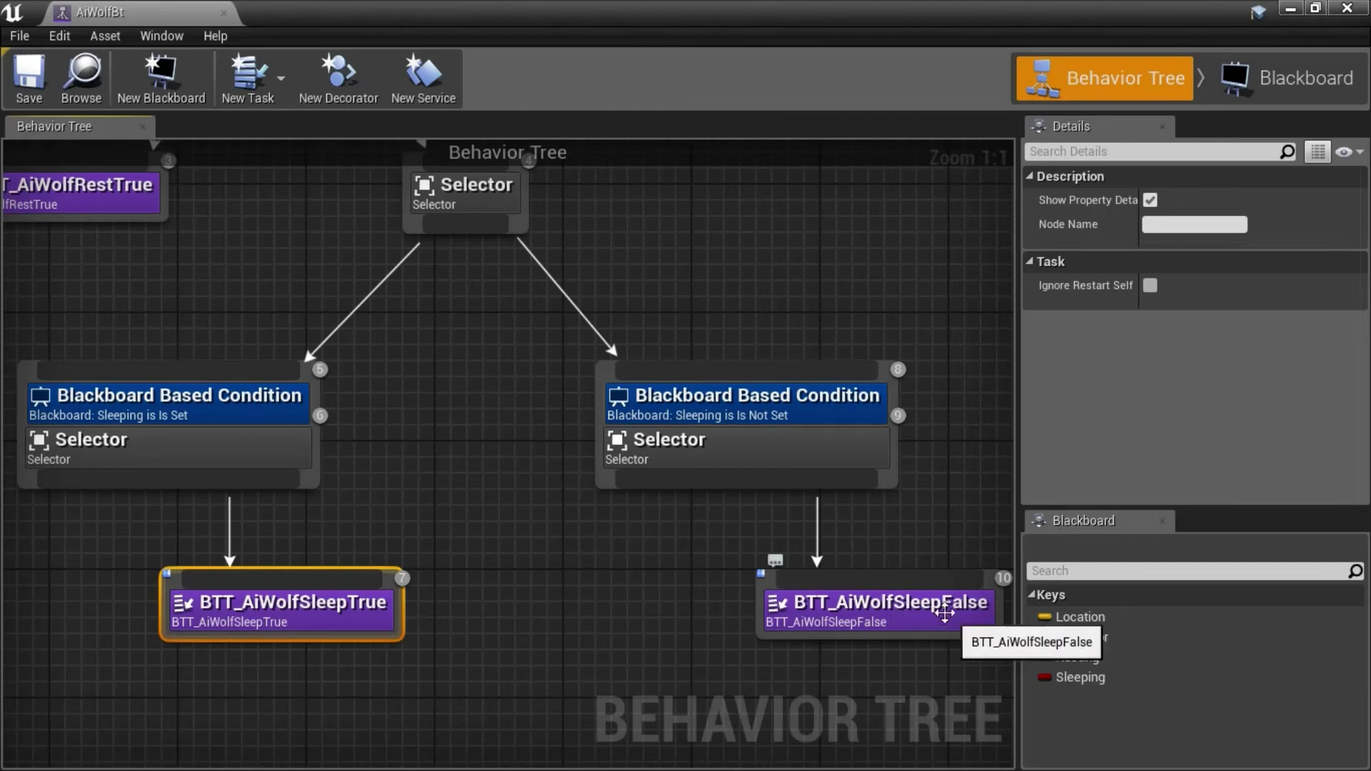
Examine the Resting Is Not Set branch: its Blackboard Based Condition, the BTT_AiWolfRestFalse task and the Wait task.
scroll(957, 474, "down", 2)
right_click_drag(960, 460, 50, 459)
scroll(905, 531, "down", 1)
scroll(117, 477, "up", 1)
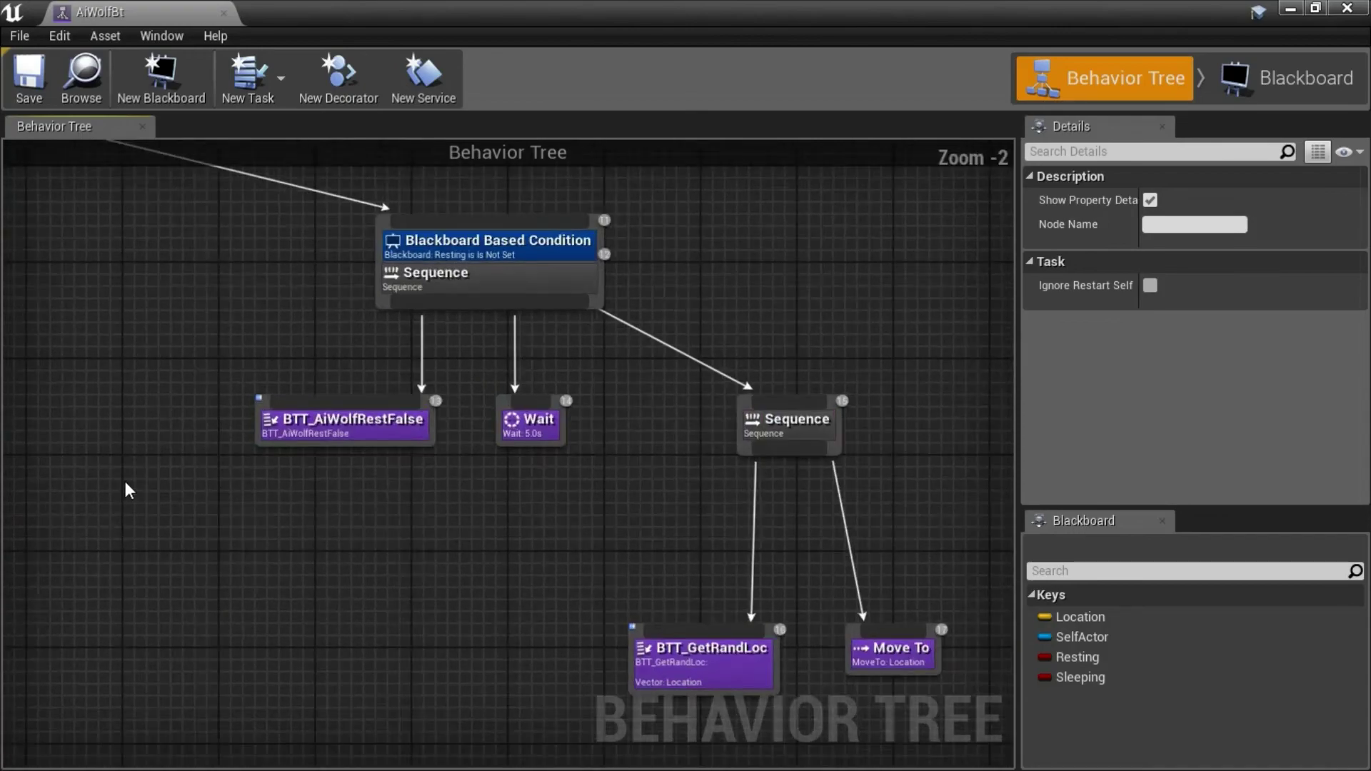
right_click_drag(208, 512, 118, 524)
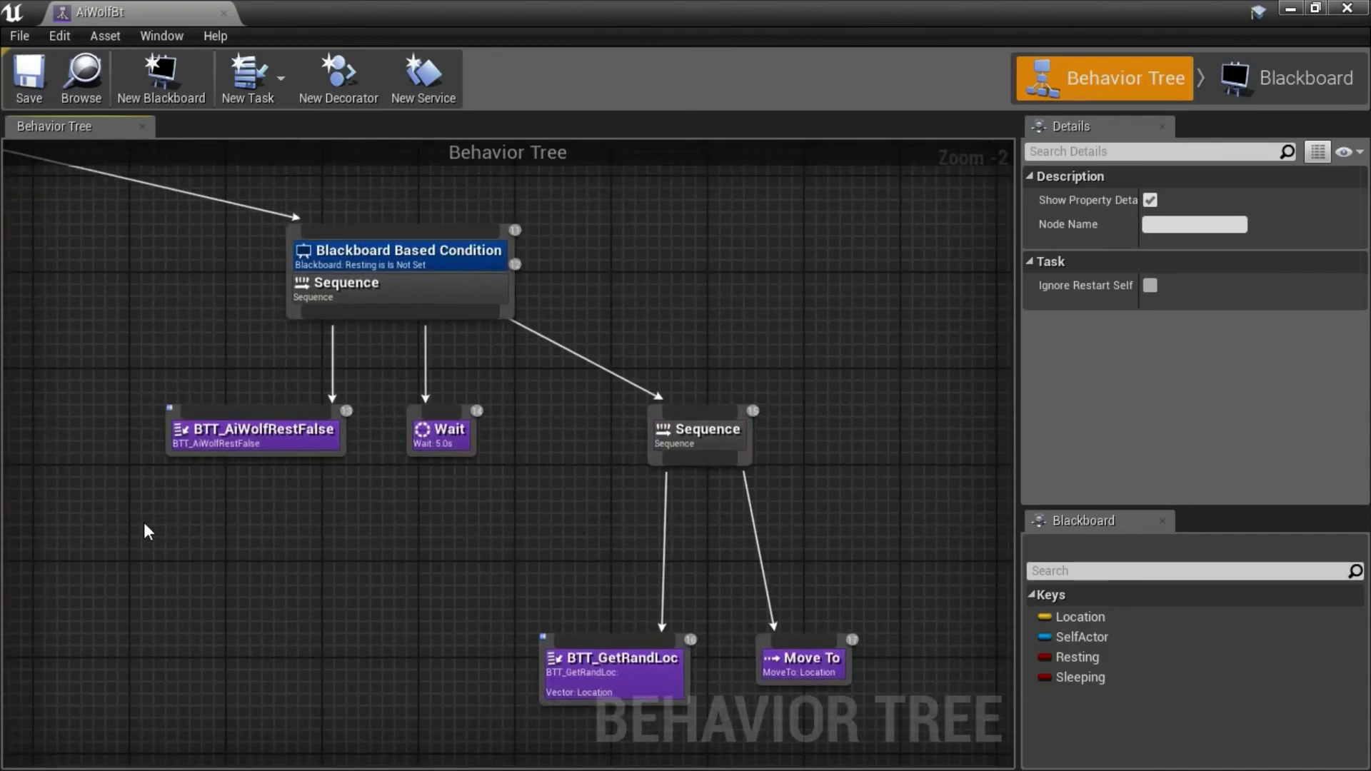
scroll(210, 364, "up", 2)
right_click_drag(214, 367, 186, 430)
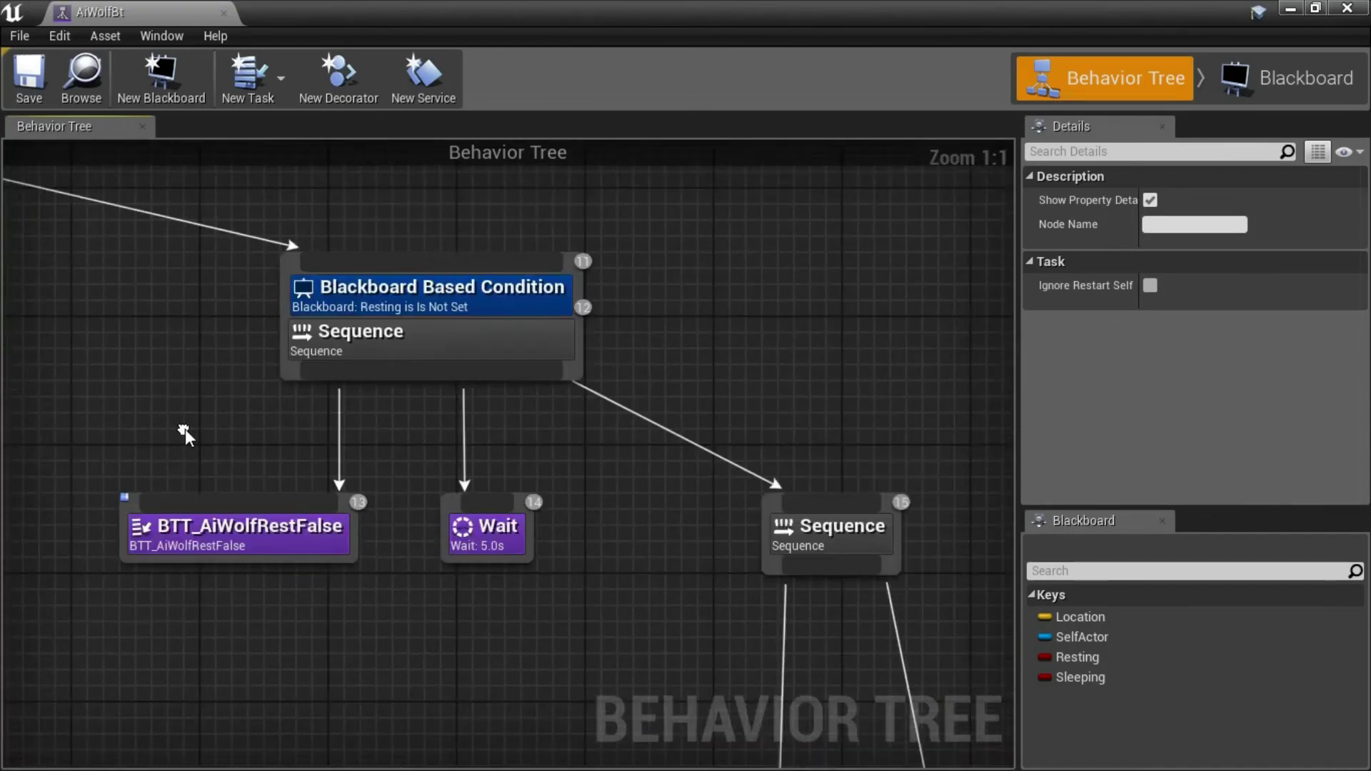
left_click(471, 307)
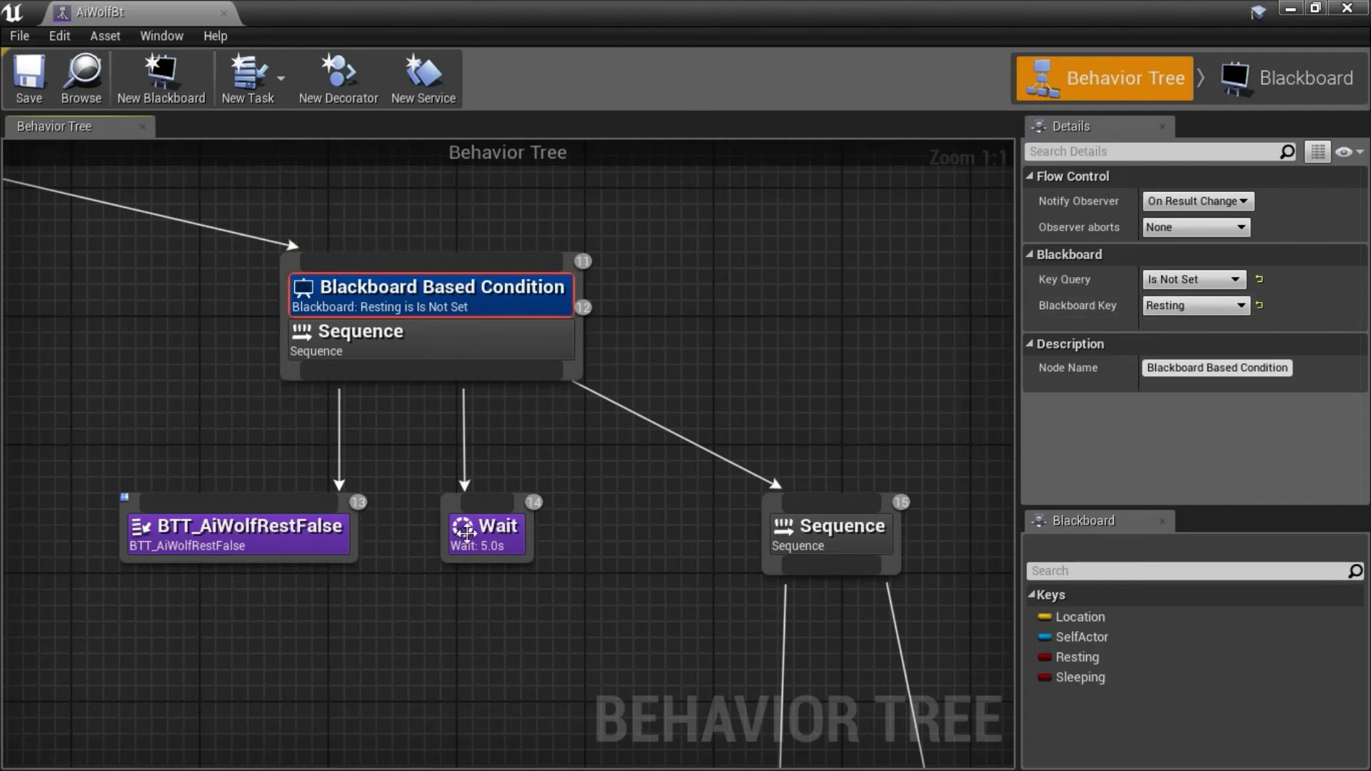
left_click(281, 549)
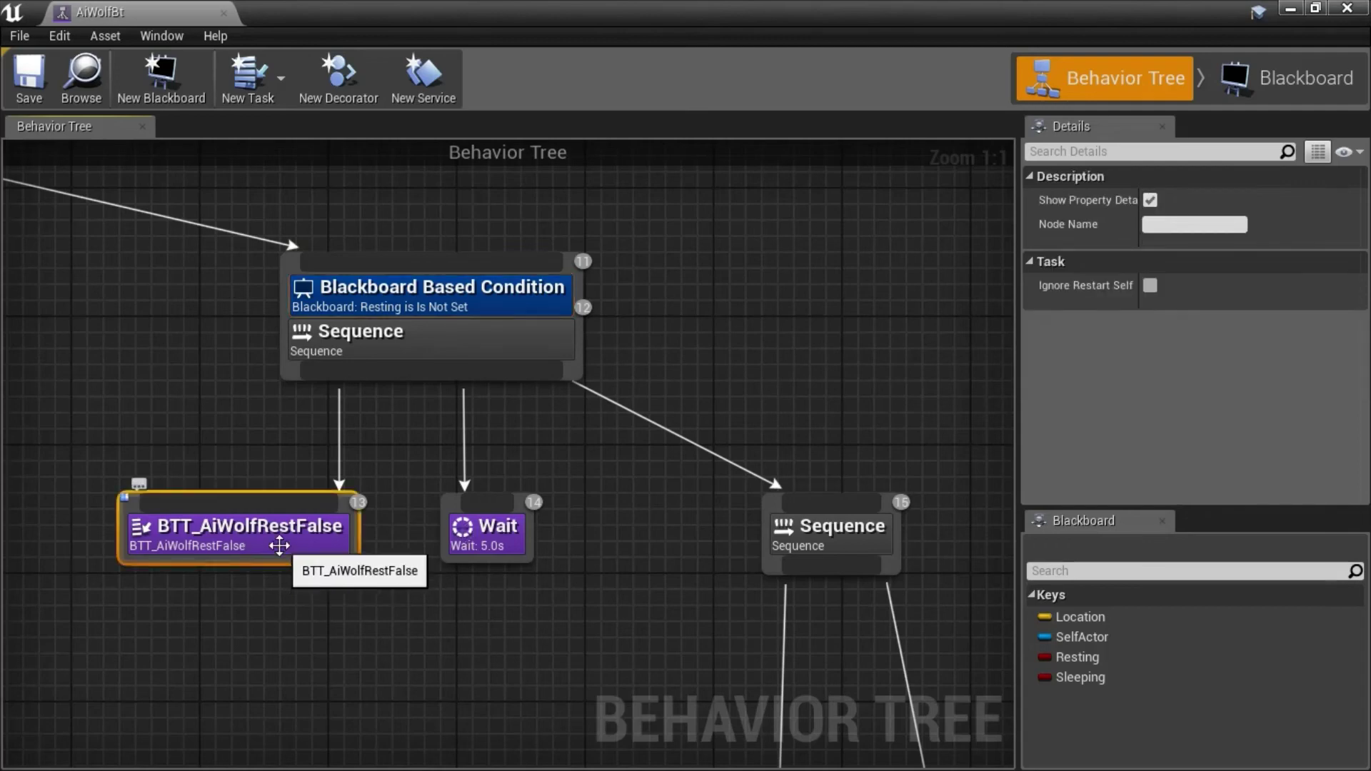
left_click(487, 539)
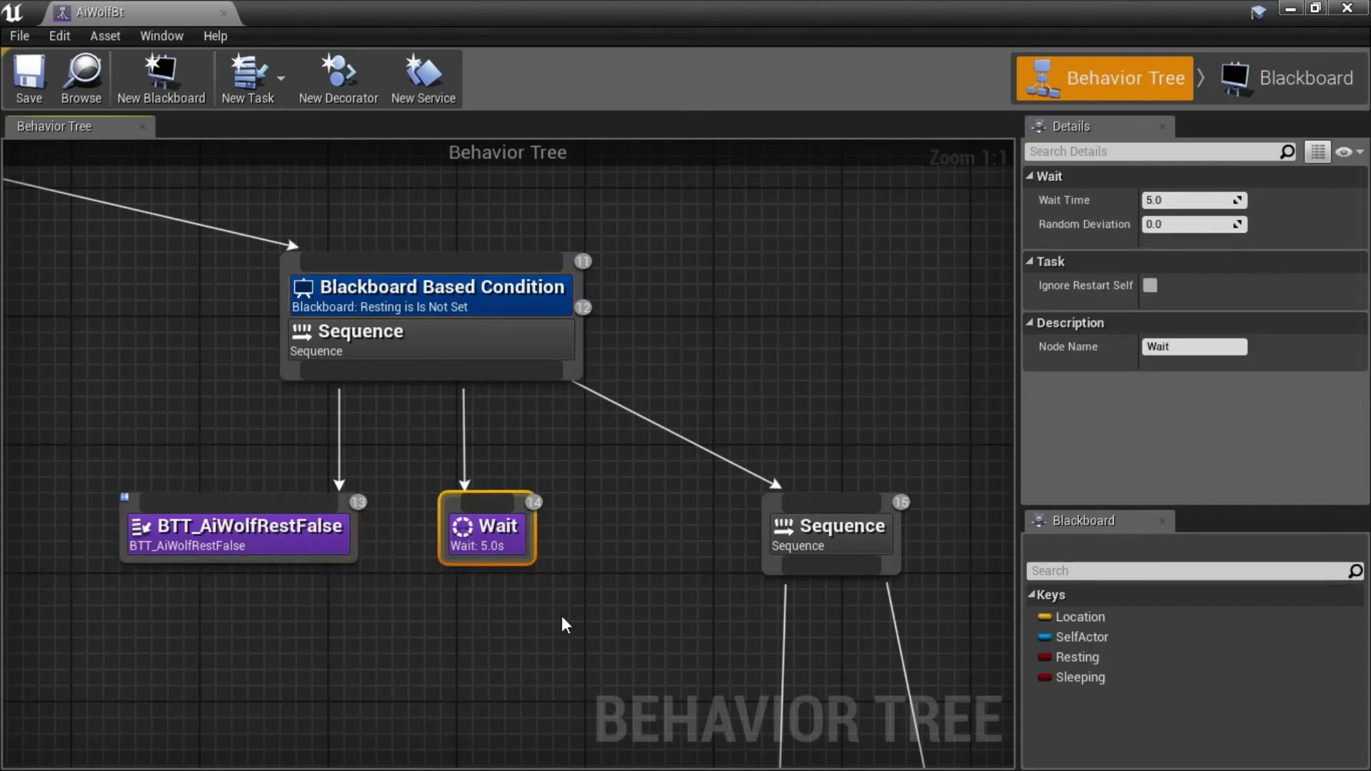
Examine the child Sequence with its BTT_GetRandLoc and Move To tasks and their Location key settings.
left_click(828, 542)
right_click_drag(661, 642, 371, 403)
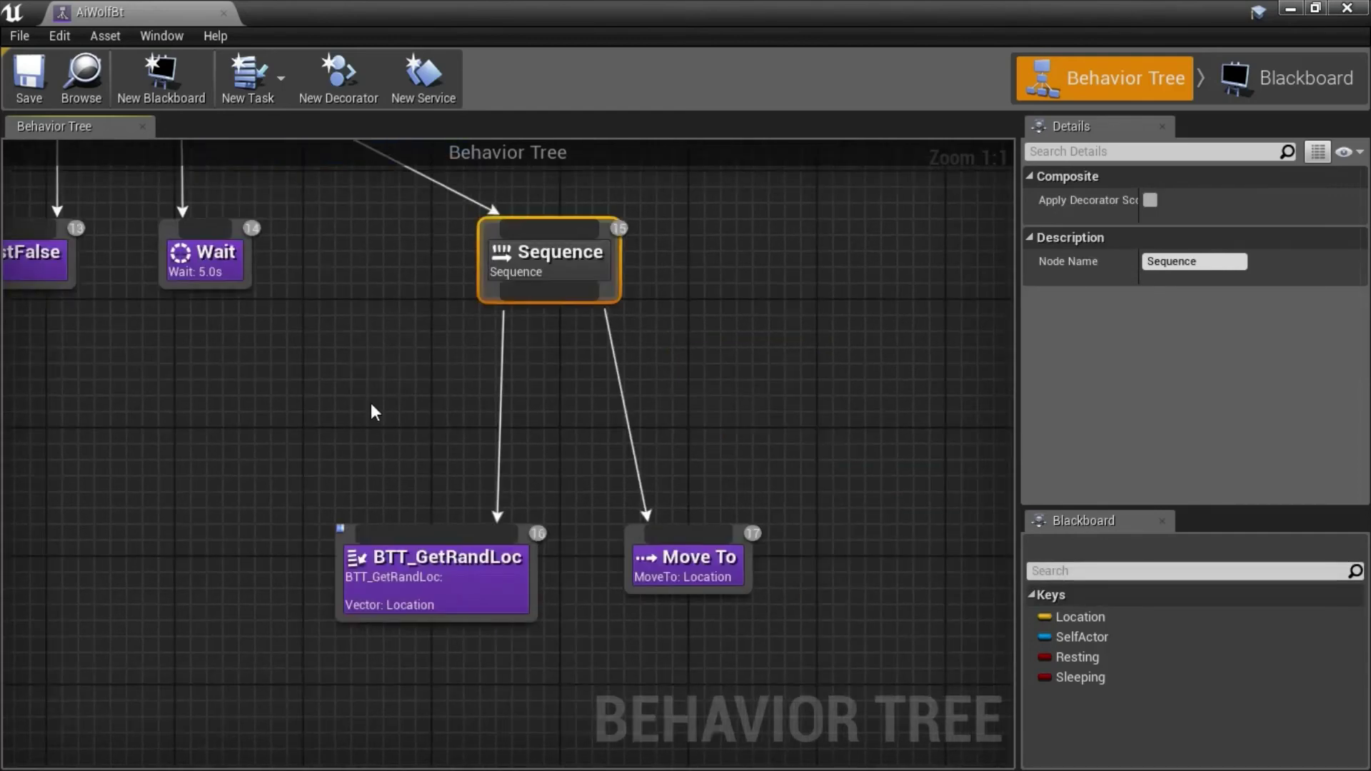
left_click(427, 593)
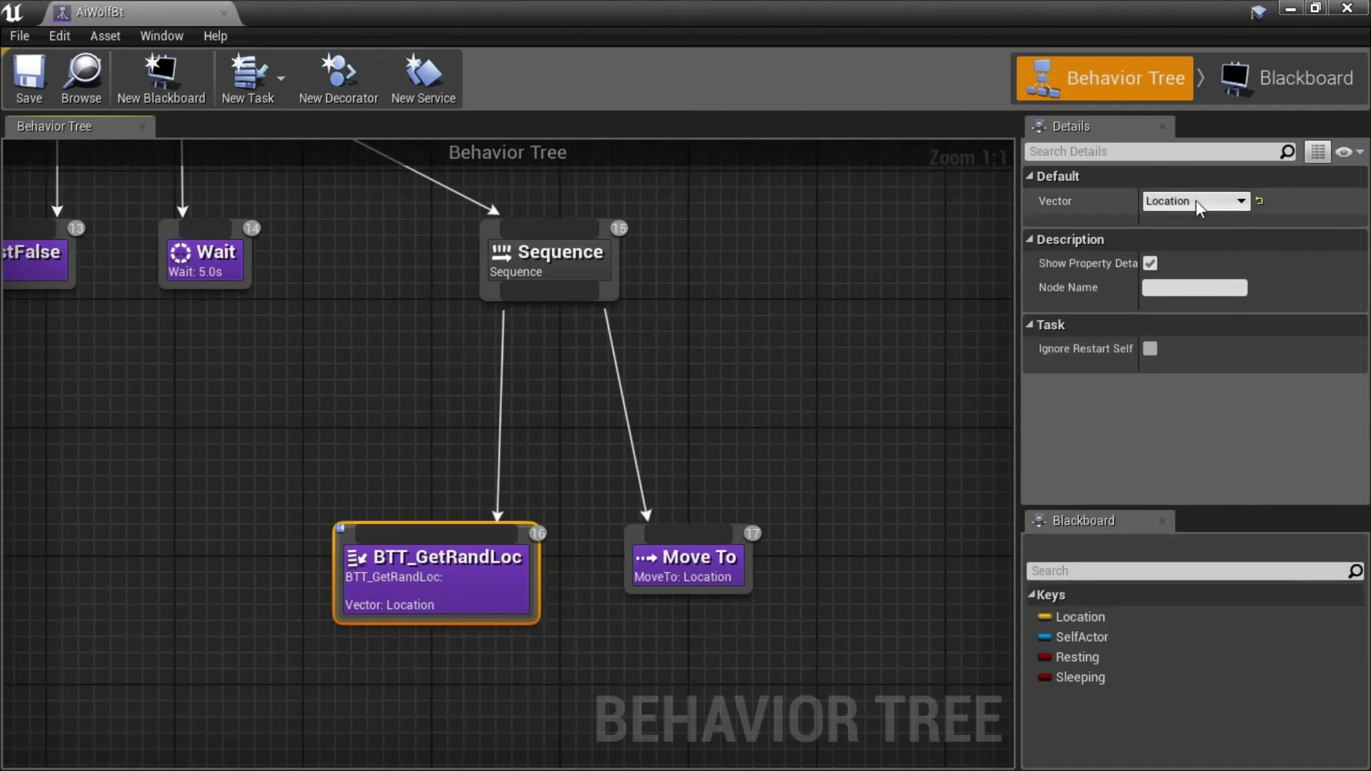
left_click(685, 567)
left_click(1148, 251)
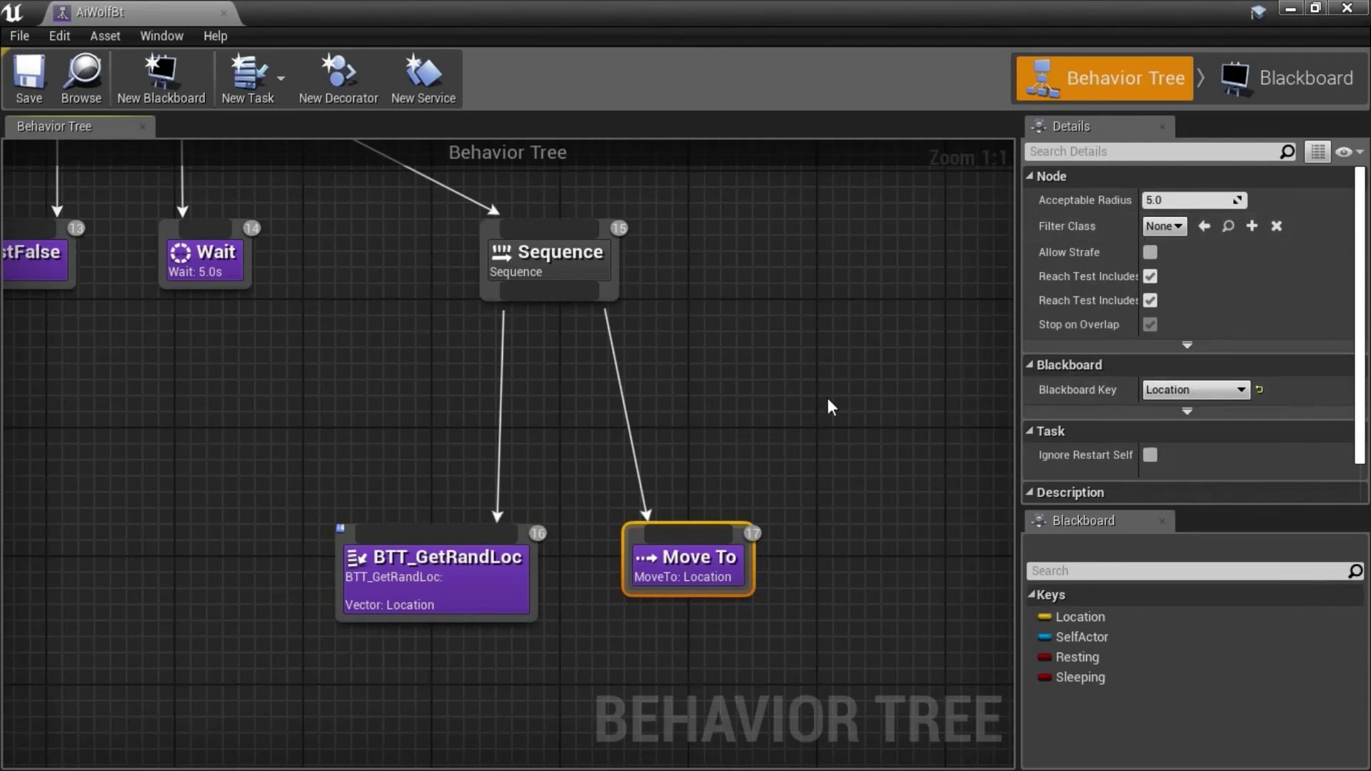
Review the complete AiWolfBt tree layout and close the behavior tree.
scroll(827, 407, "down", 3)
right_click_drag(827, 404, 890, 520)
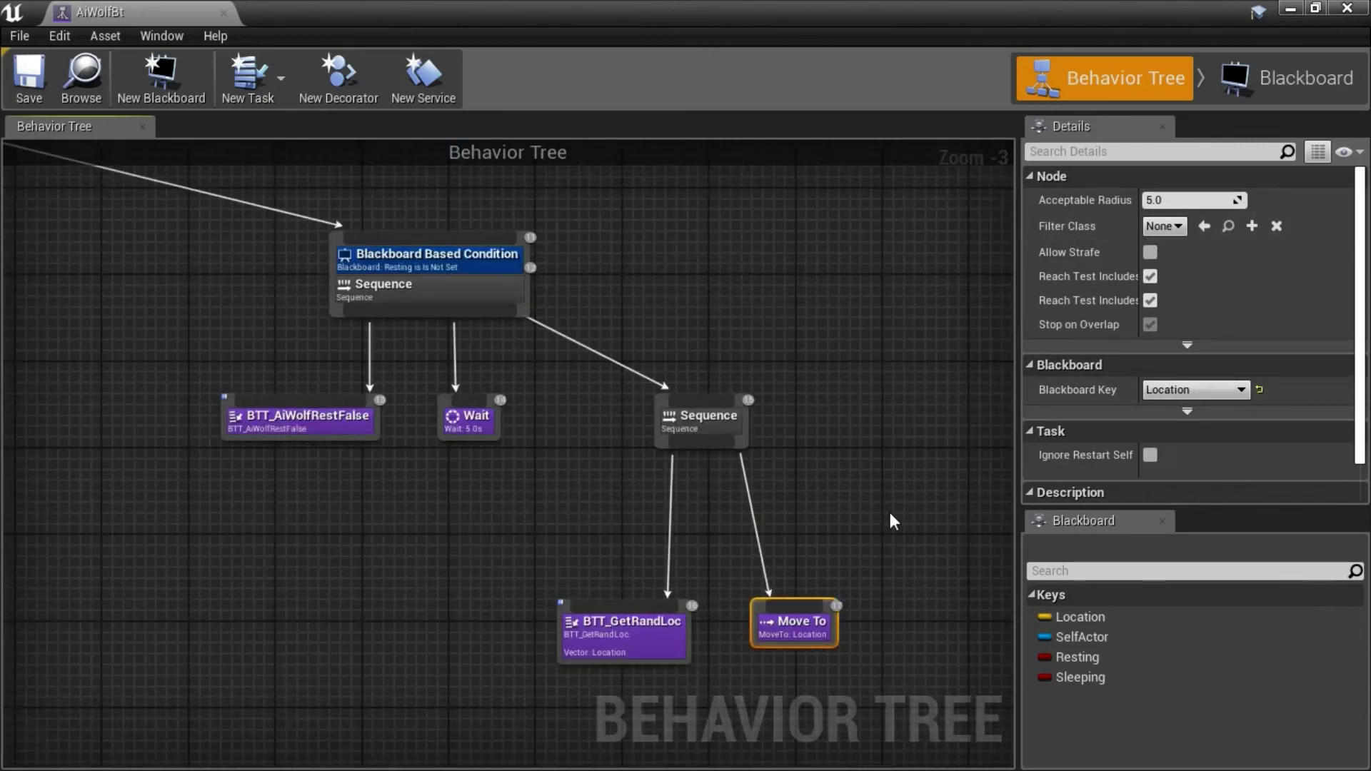
scroll(891, 510, "down", 1)
right_click_drag(514, 569, 650, 589)
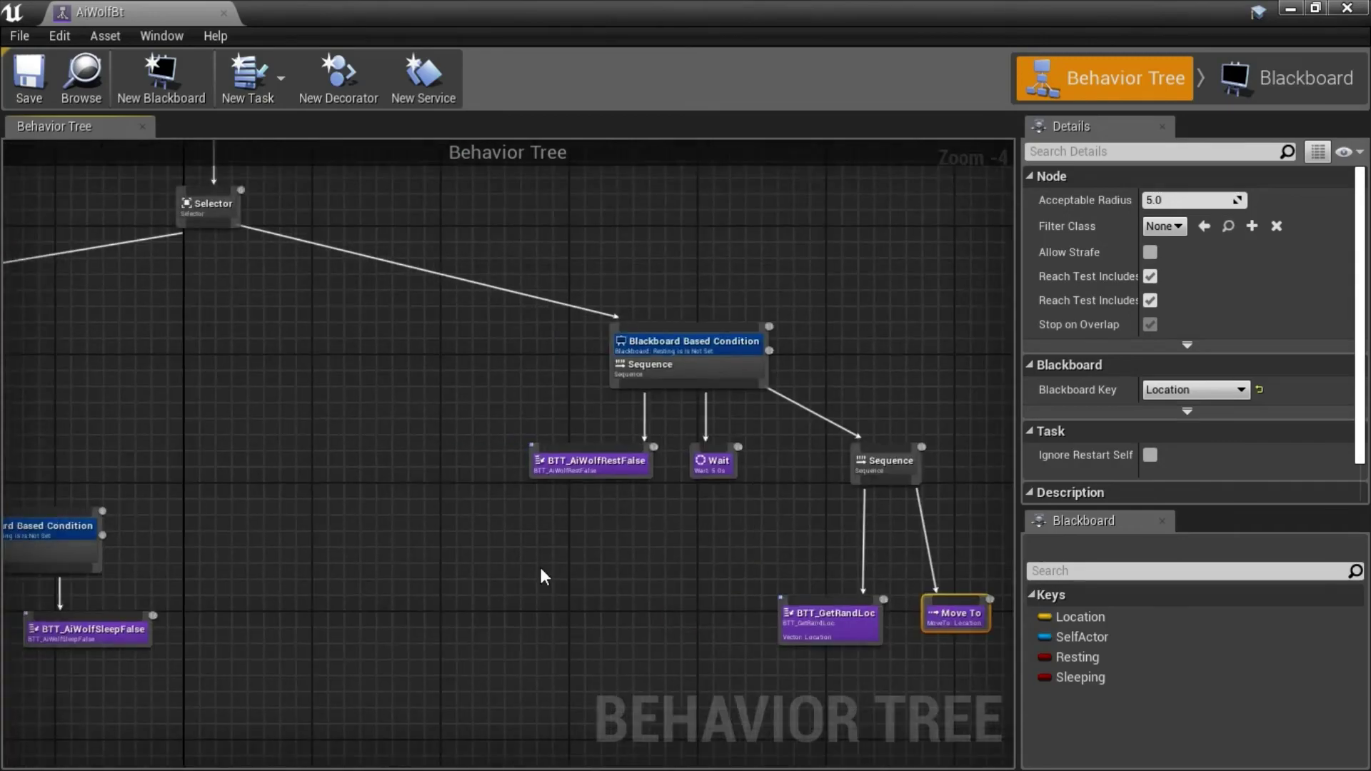
scroll(512, 567, "down", 1)
right_click_drag(512, 567, 611, 554)
scroll(662, 567, "down", 1)
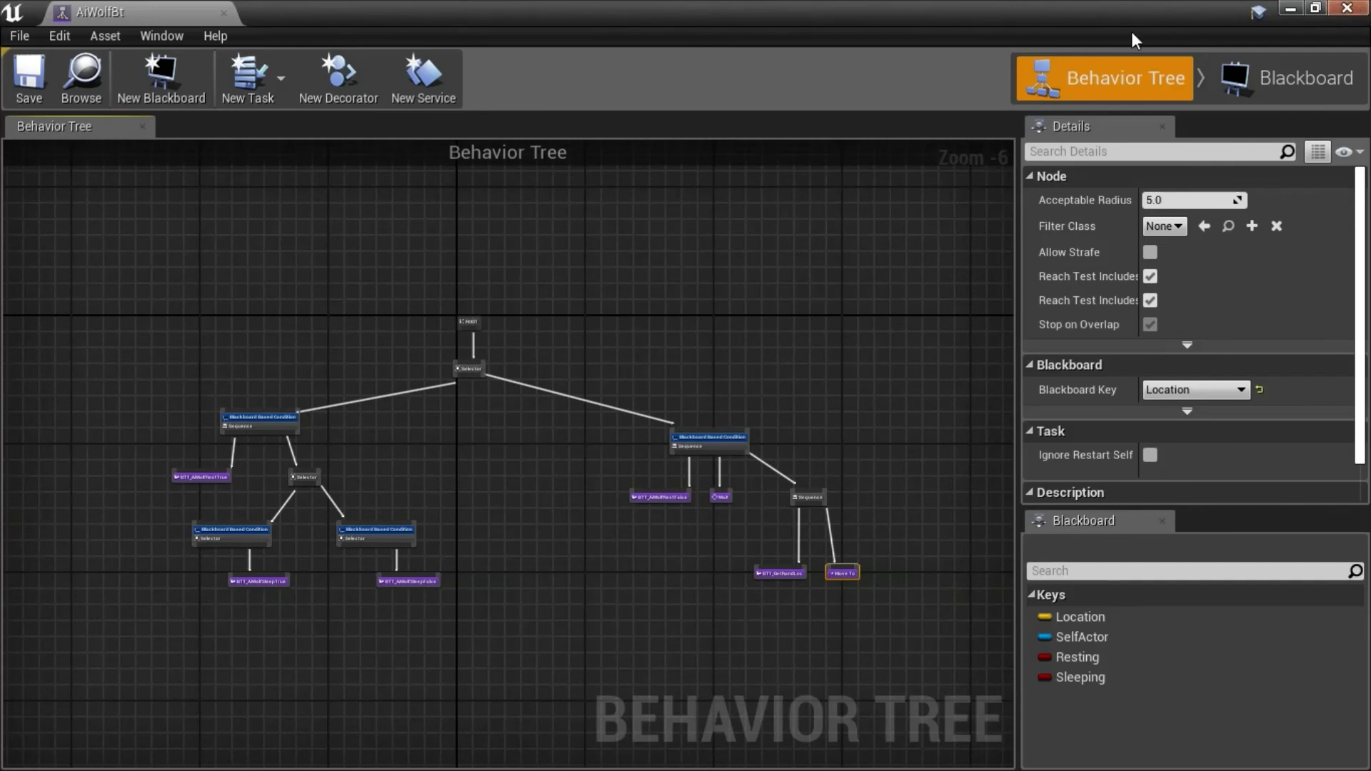
left_click(1347, 10)
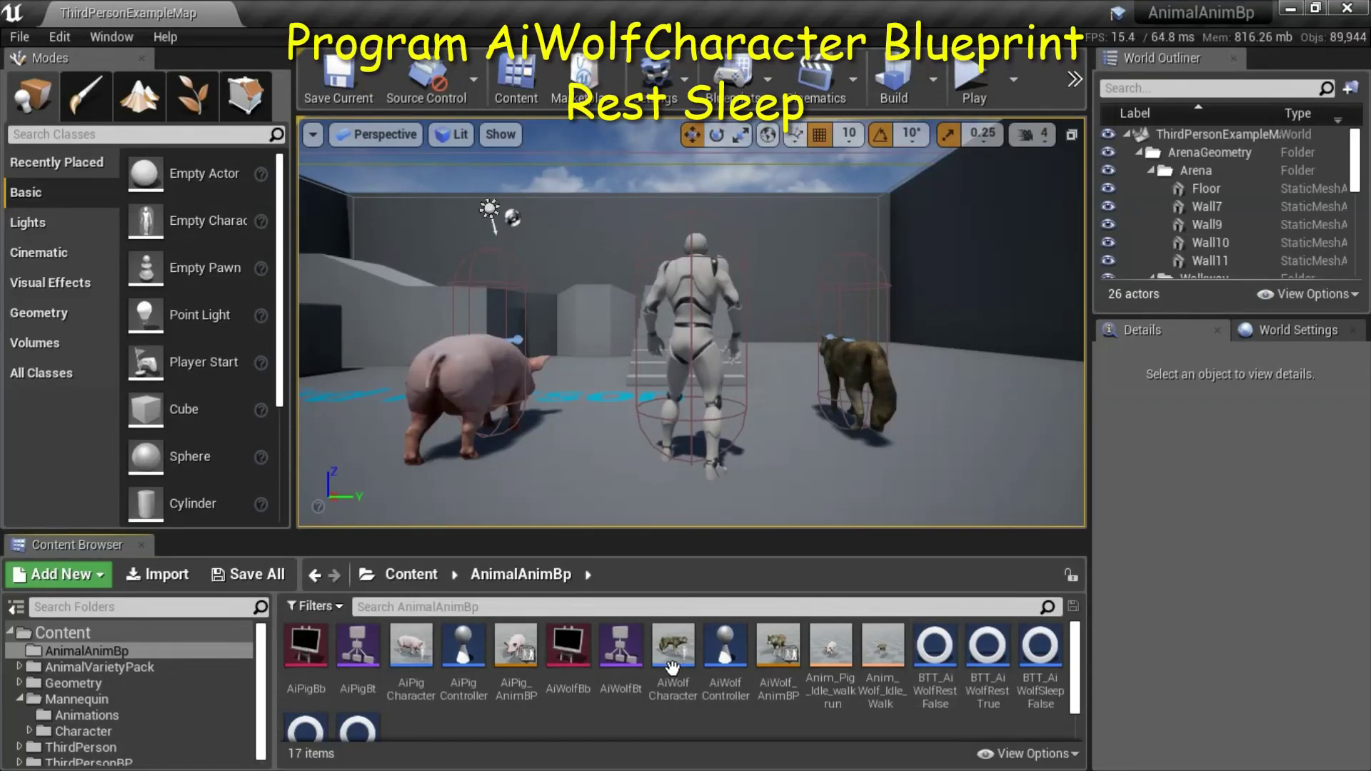
Open the AiWolfCharacter blueprint and select all nodes of its event graph to review the rest and sleep logic.
double_click(666, 650)
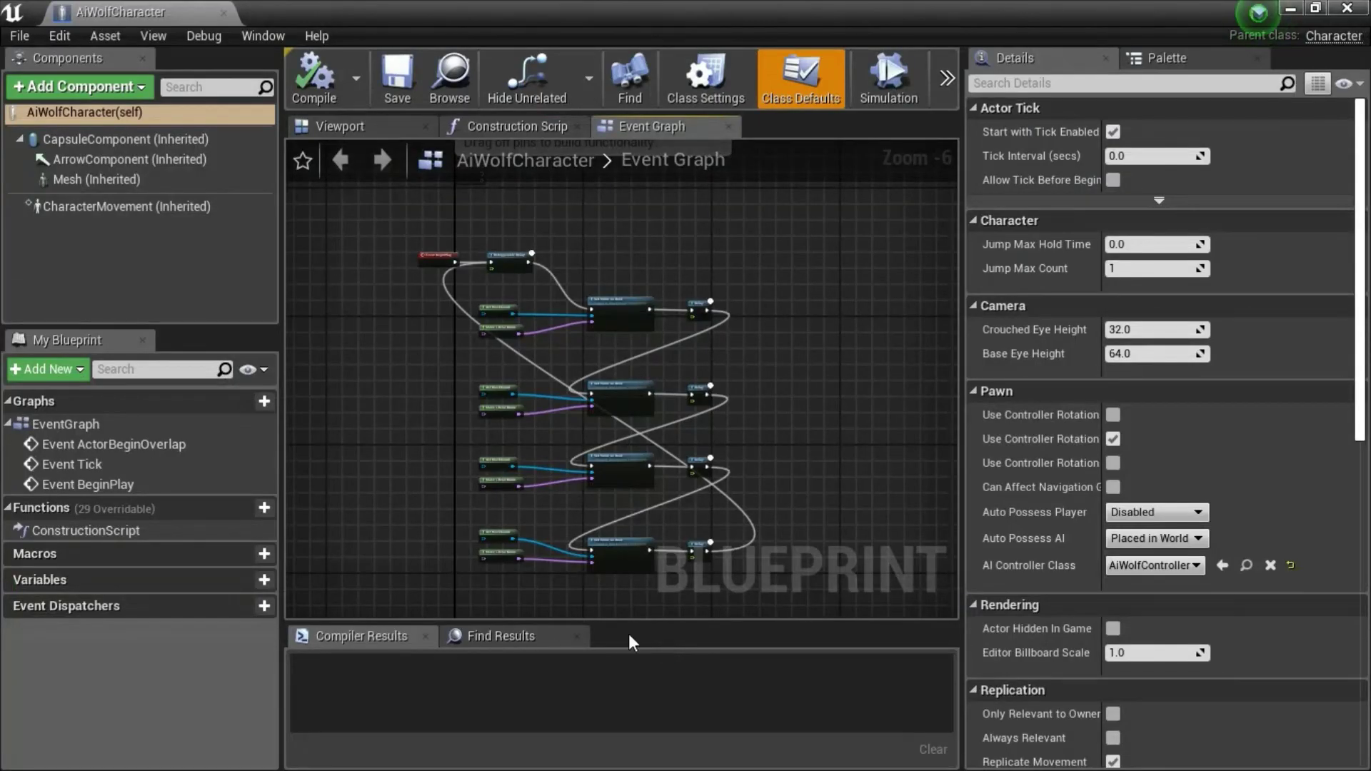
left_click_drag(391, 216, 819, 479)
right_click_drag(810, 379, 814, 472)
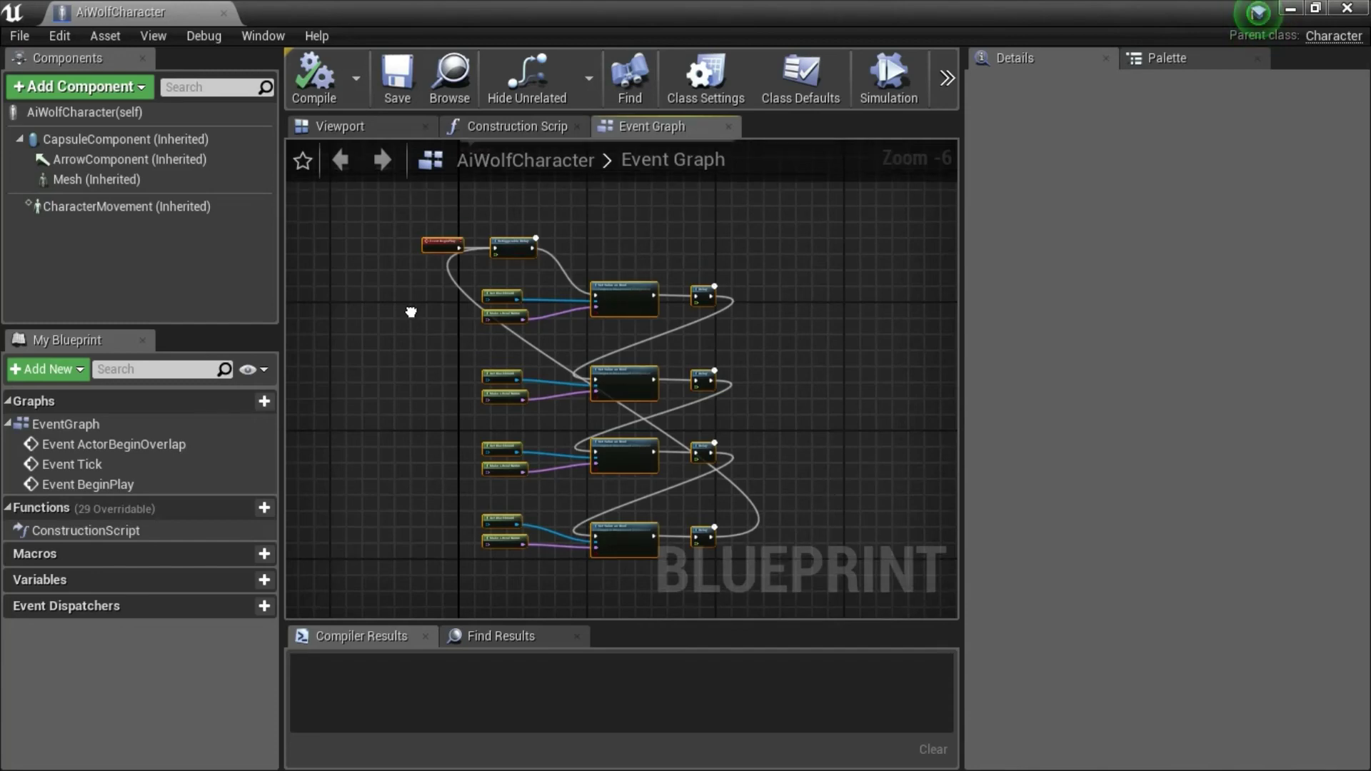
right_click_drag(407, 309, 409, 344)
scroll(411, 341, "up", 6)
right_click_drag(509, 285, 447, 446)
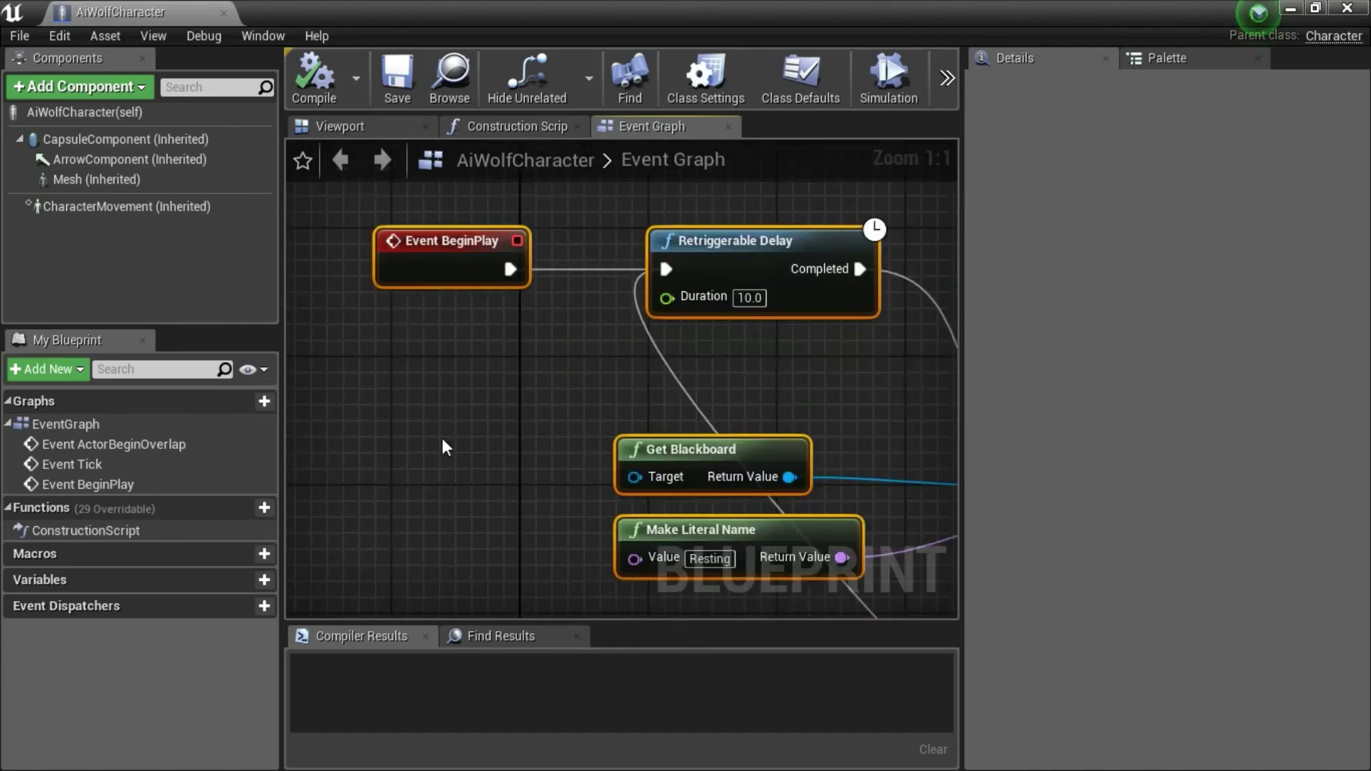
Examine the start of the chain: Event BeginPlay, the Retriggerable Delay, the Resting Set Value as Bool node and its Delay.
left_click(452, 408)
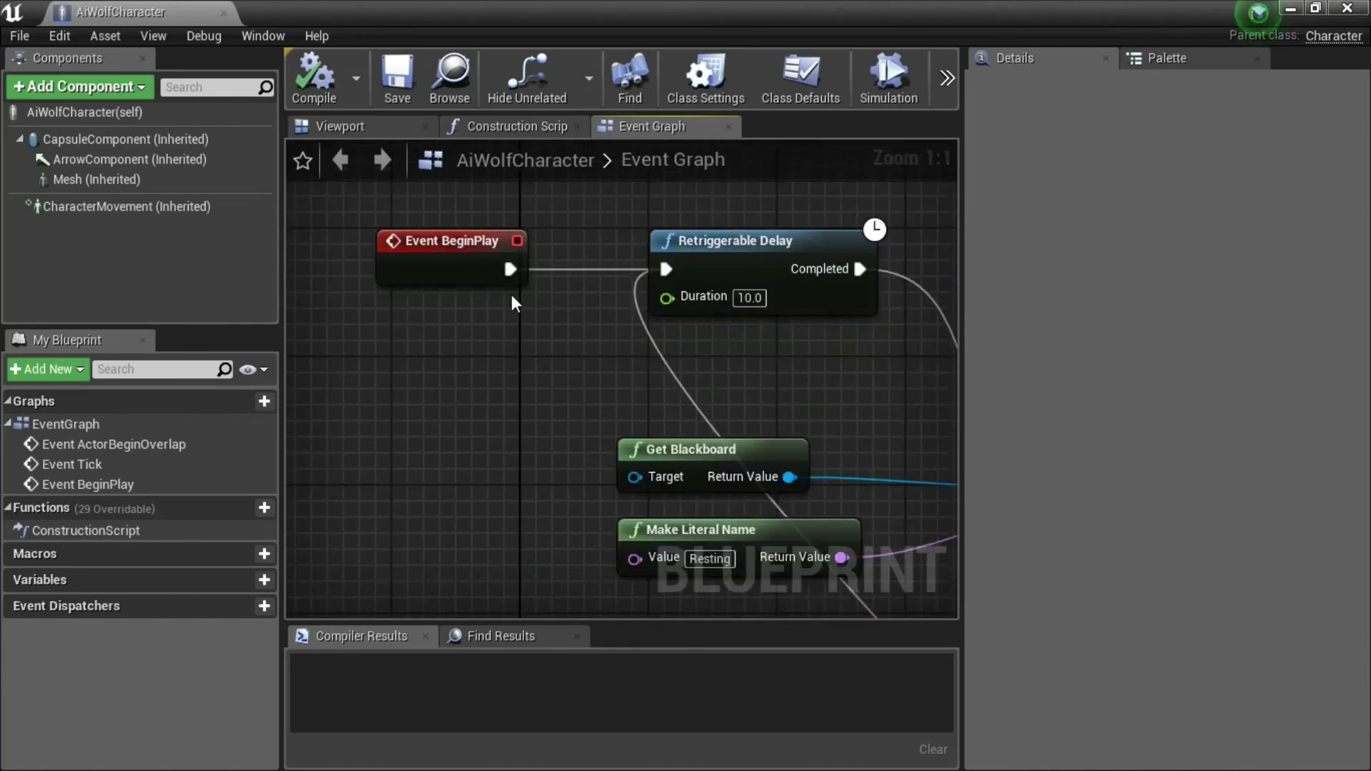
left_click(480, 251)
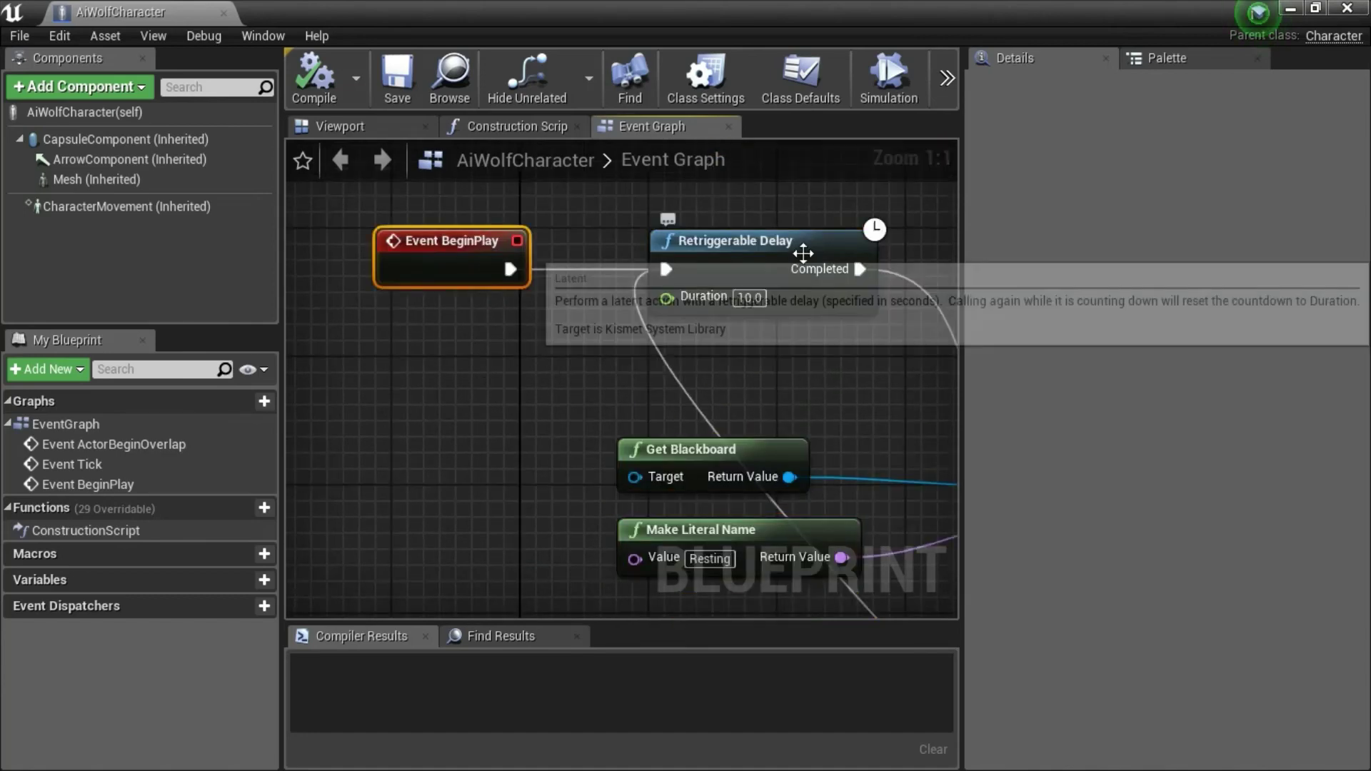
left_click(803, 253)
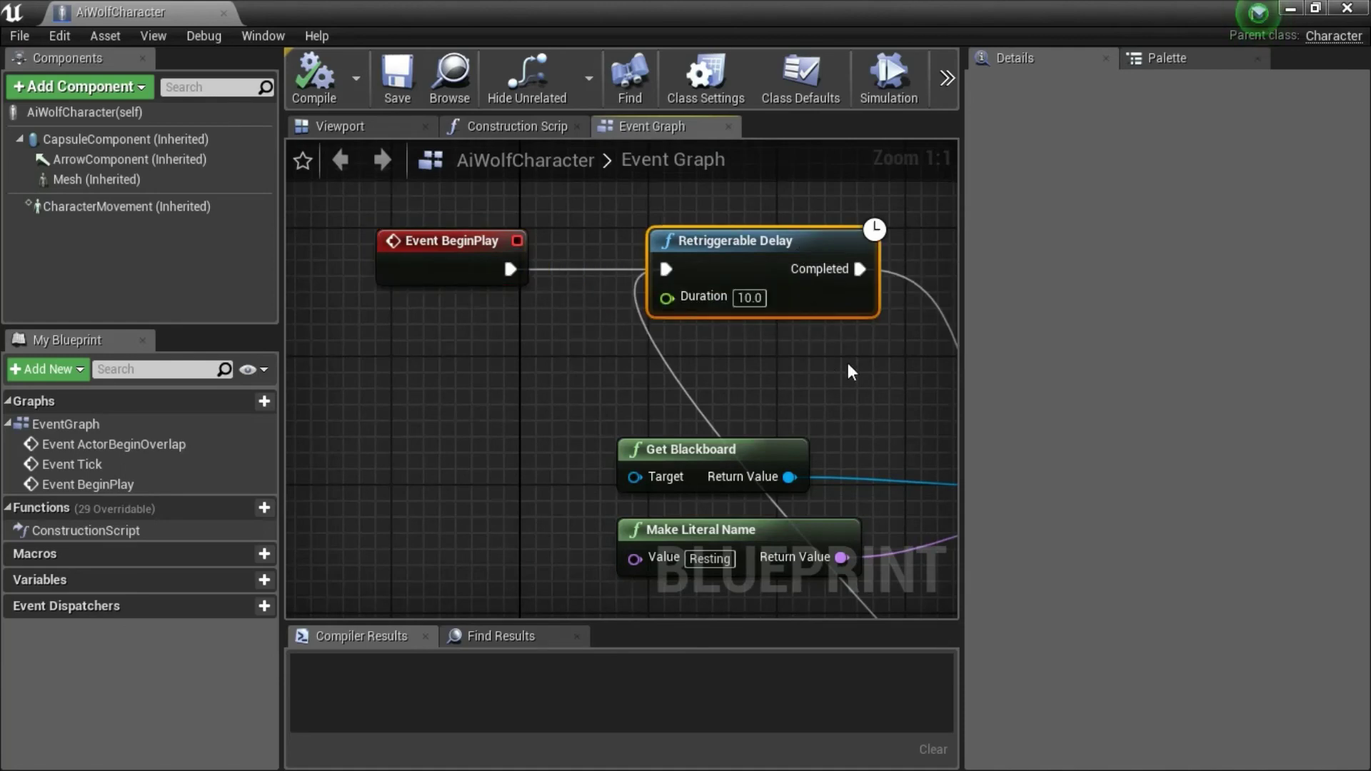
right_click_drag(848, 363, 597, 331)
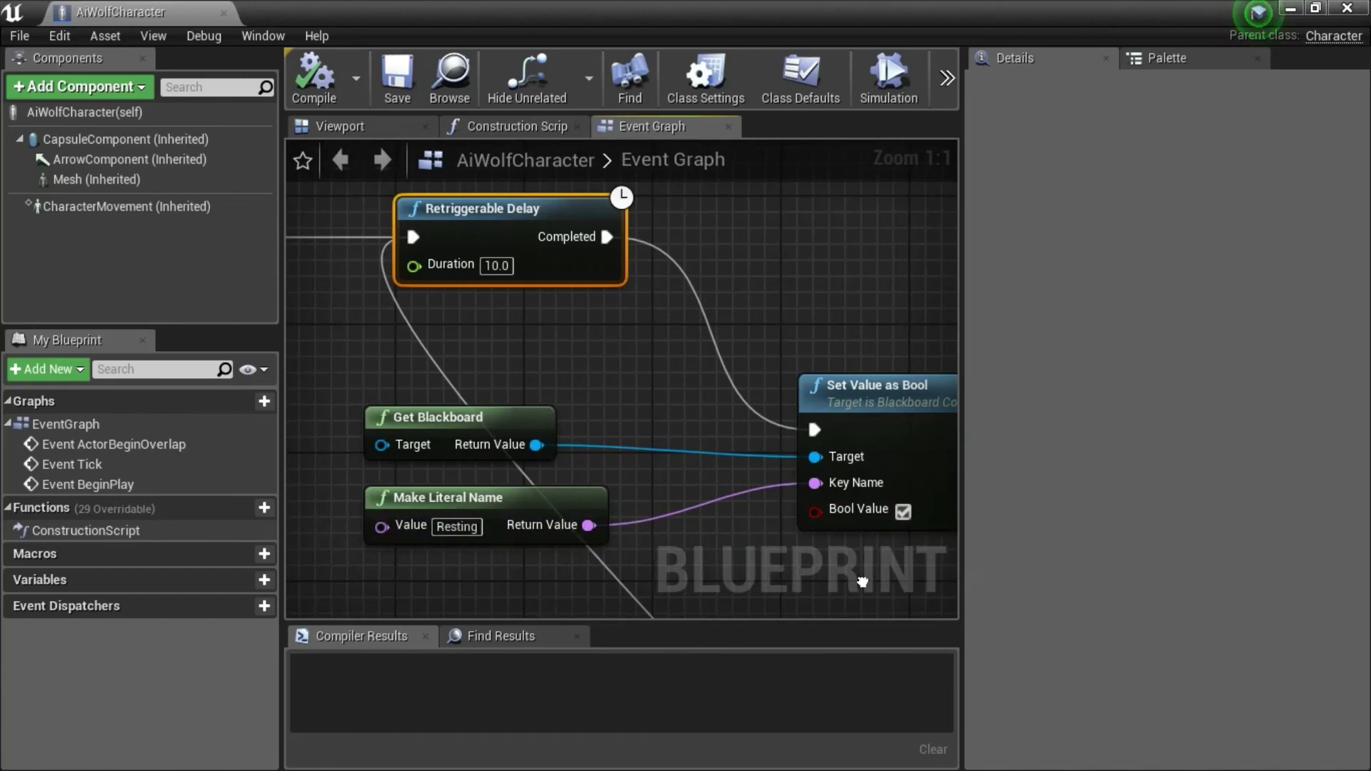
right_click_drag(863, 581, 380, 539)
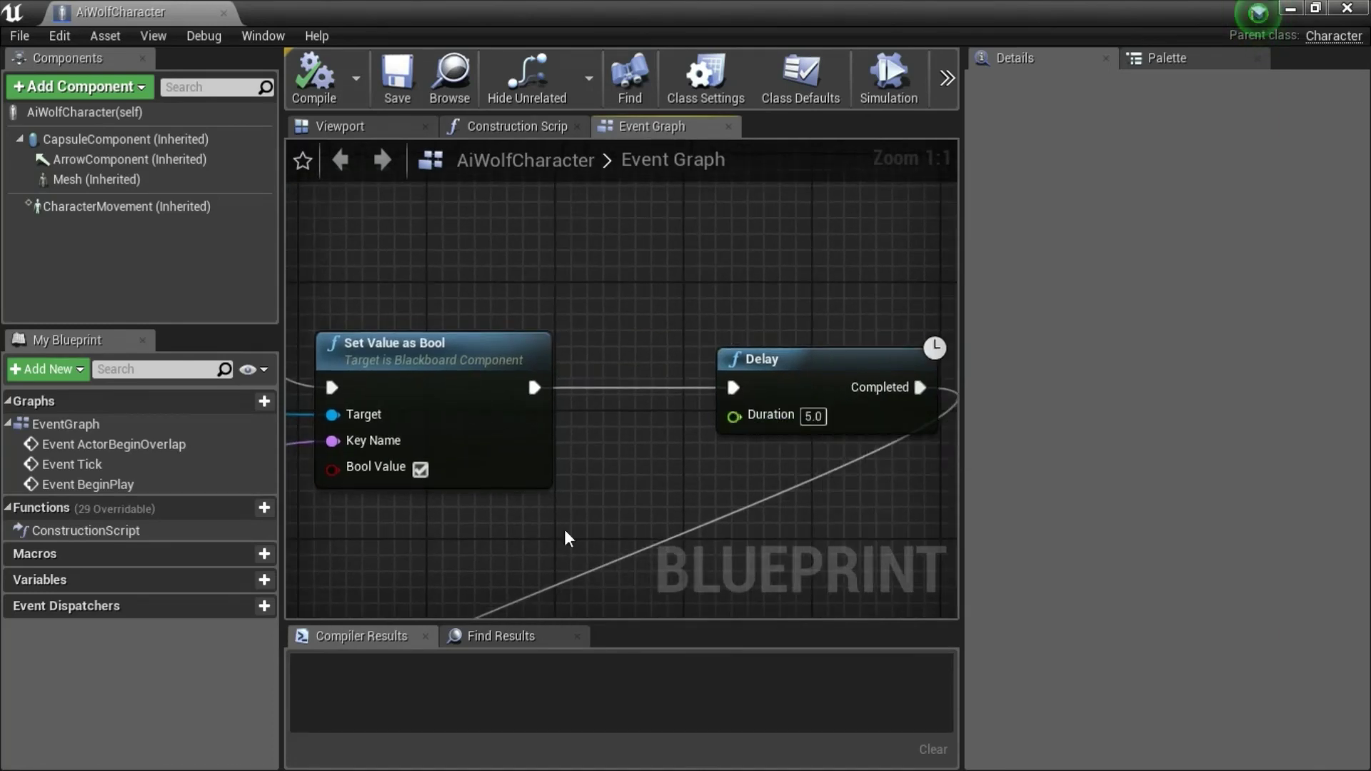
Examine the Sleeping key's Set Value as Bool node with Bool Value enabled and the Delay following it.
right_click_drag(459, 549, 728, 388)
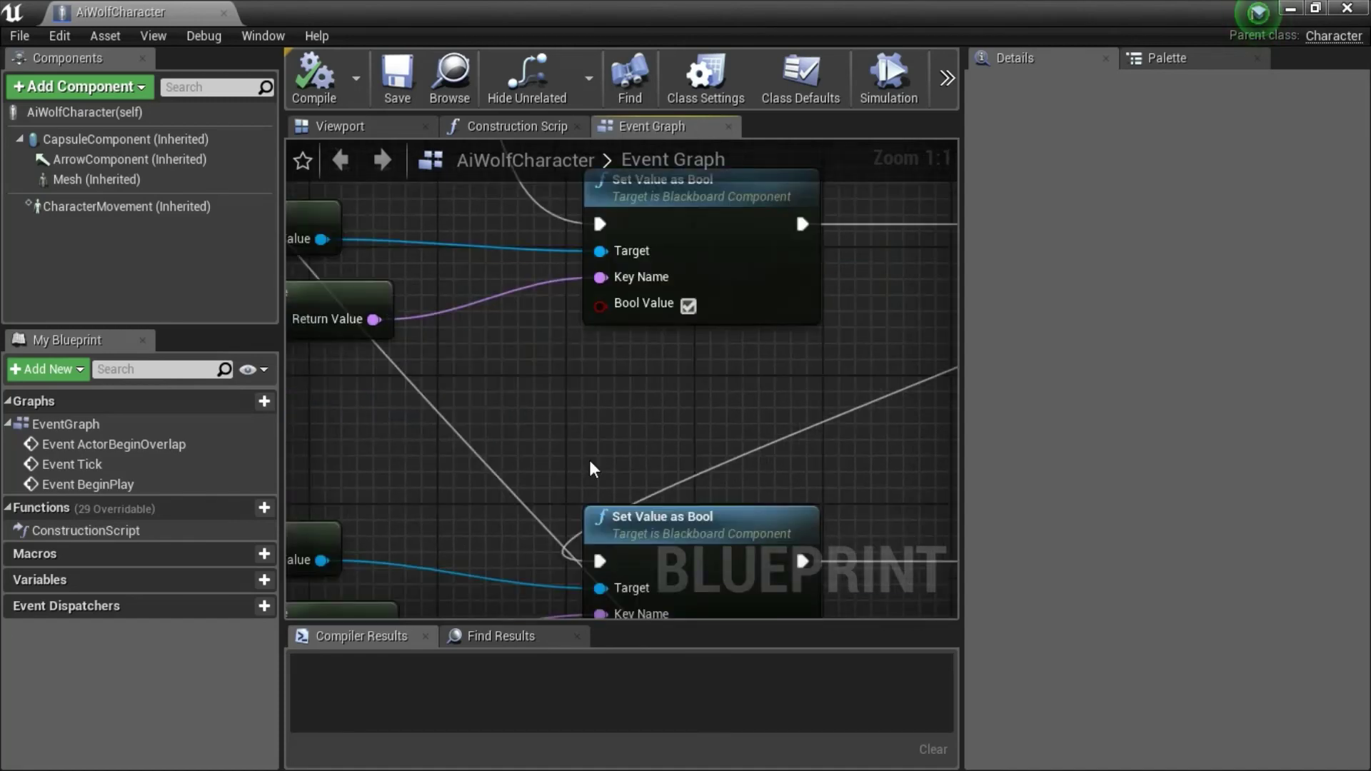
right_click_drag(589, 469, 785, 333)
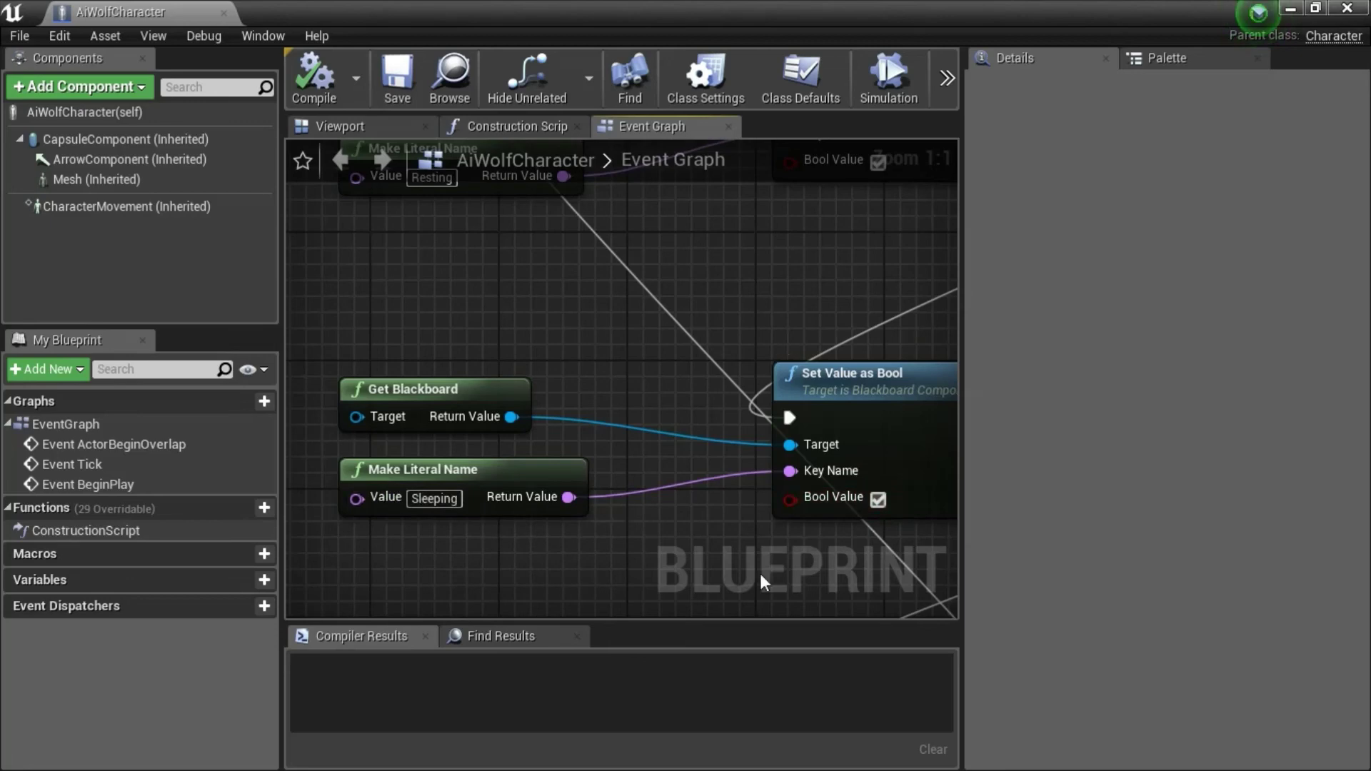
right_click_drag(759, 572, 514, 528)
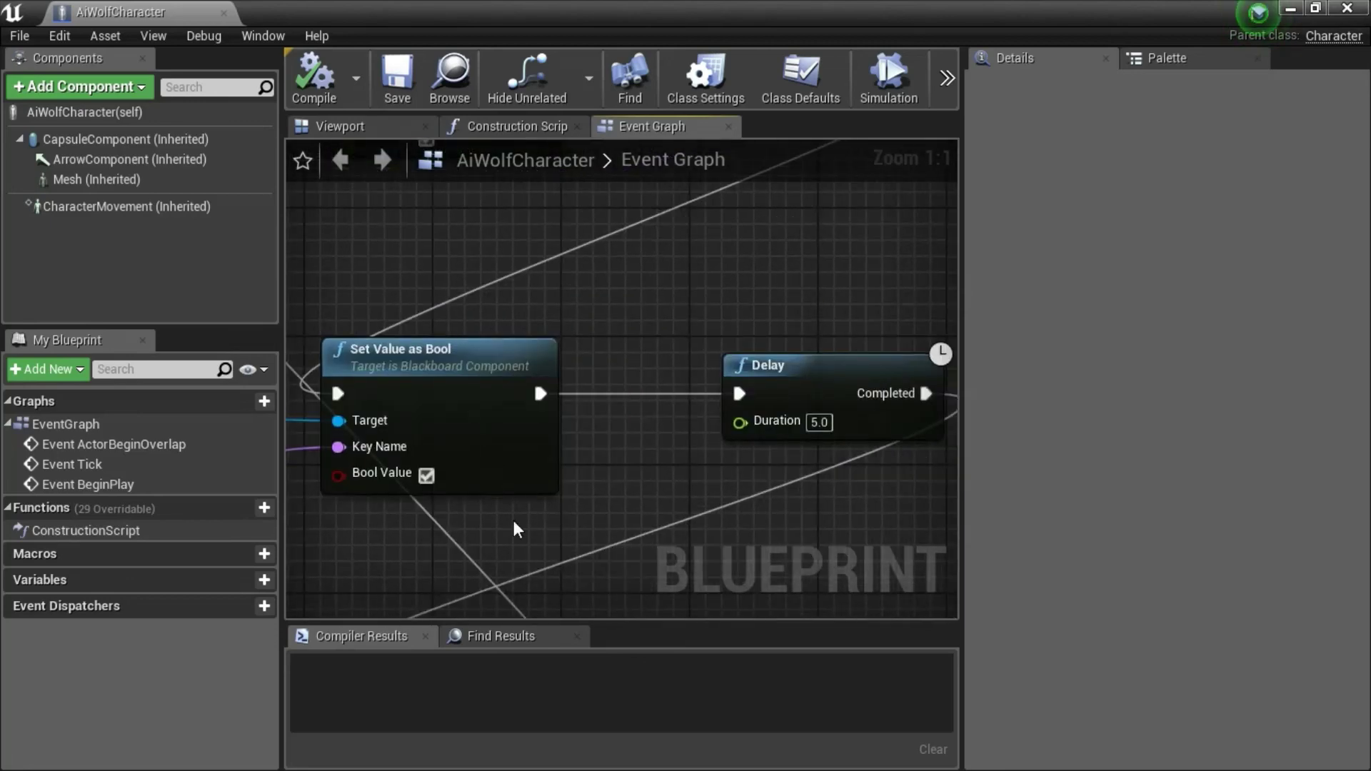
Examine the Set Value as Bool nodes that turn Sleeping and Resting off, along with their Delay nodes.
right_click_drag(725, 563, 939, 243)
right_click_drag(559, 294, 684, 320)
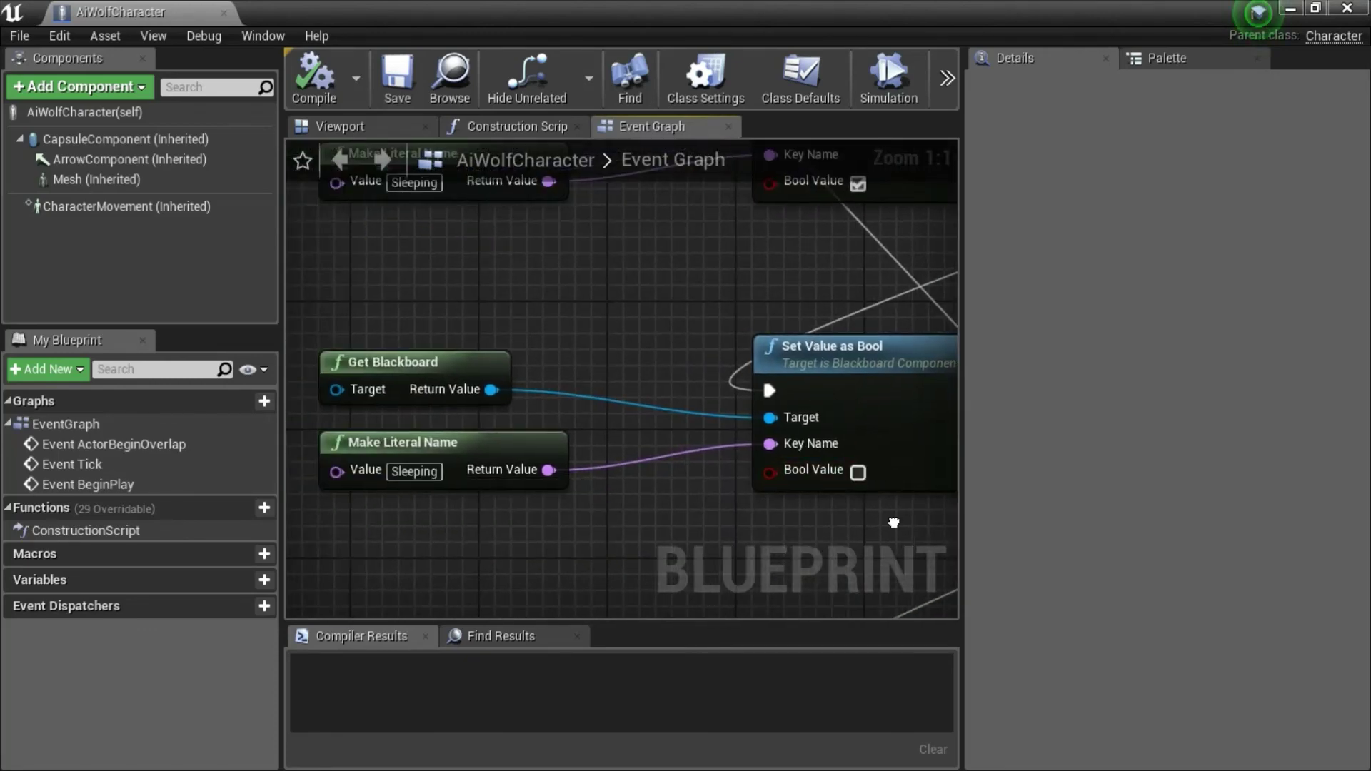
right_click_drag(872, 470, 666, 477)
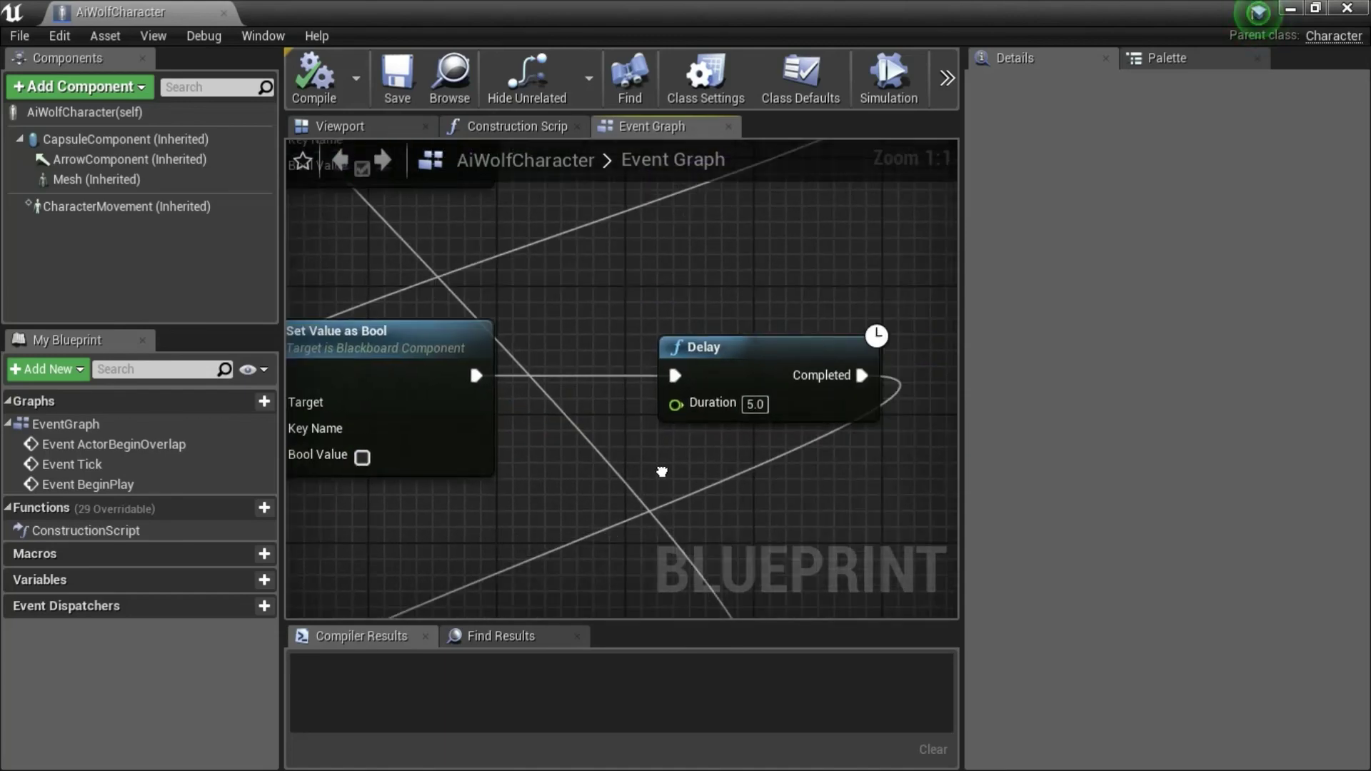
right_click_drag(731, 537, 697, 344)
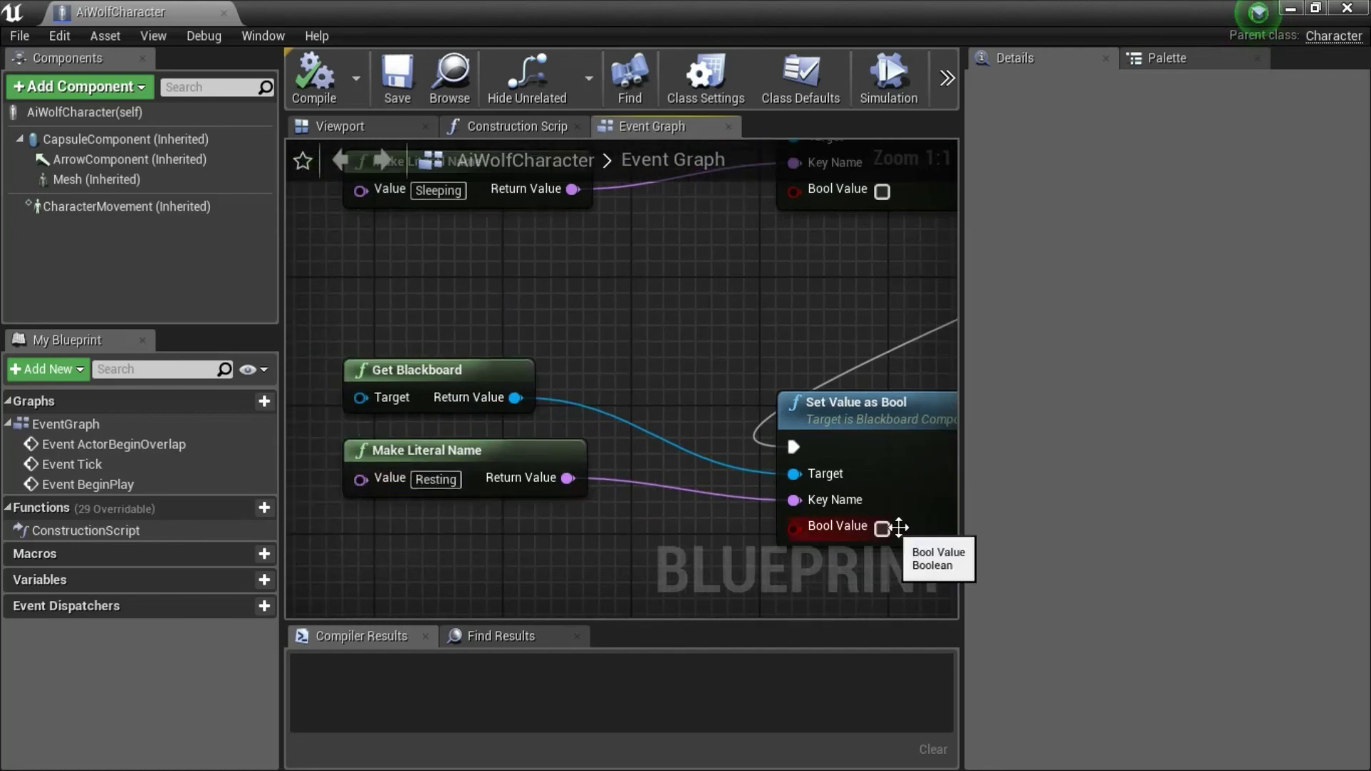
right_click_drag(846, 576, 665, 540)
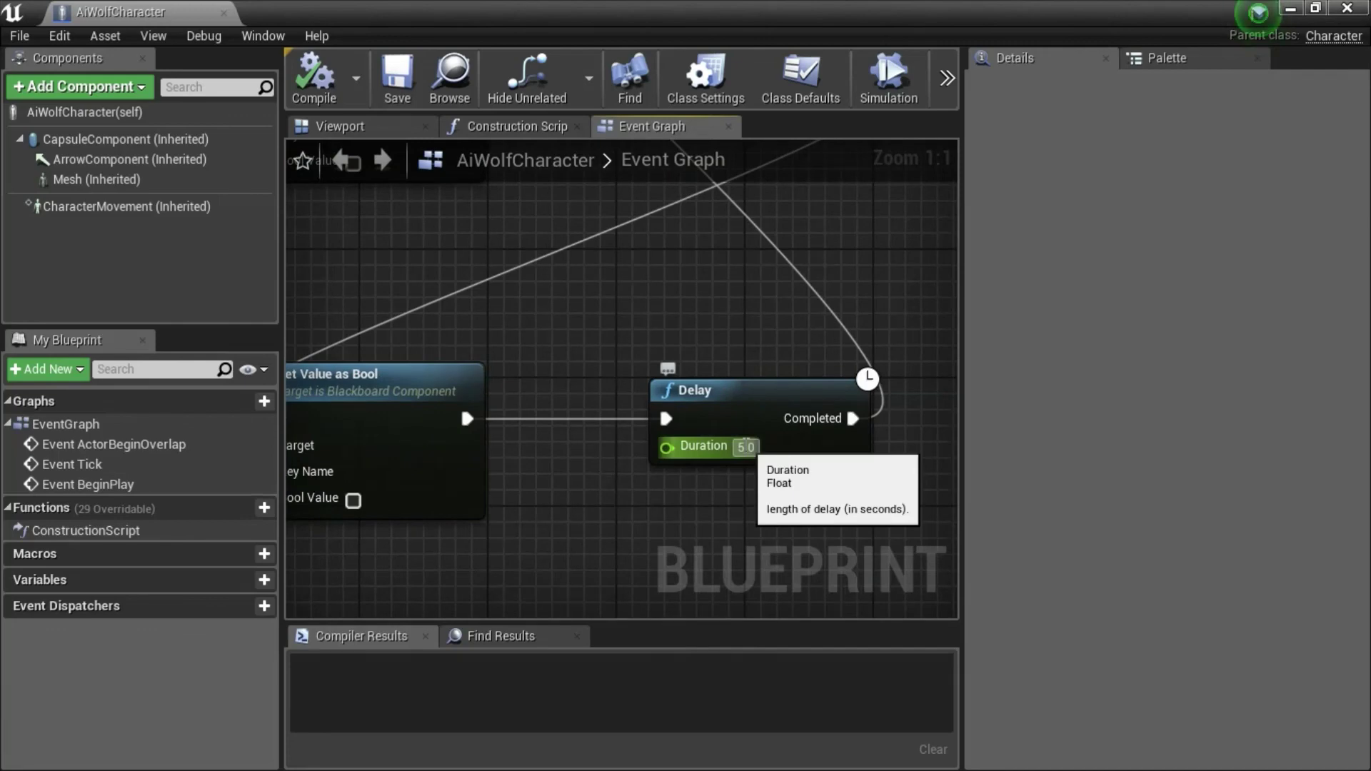
Trace the loop from the final Delay back to the Retriggerable Delay at the start of the graph.
right_click_drag(586, 570, 694, 469)
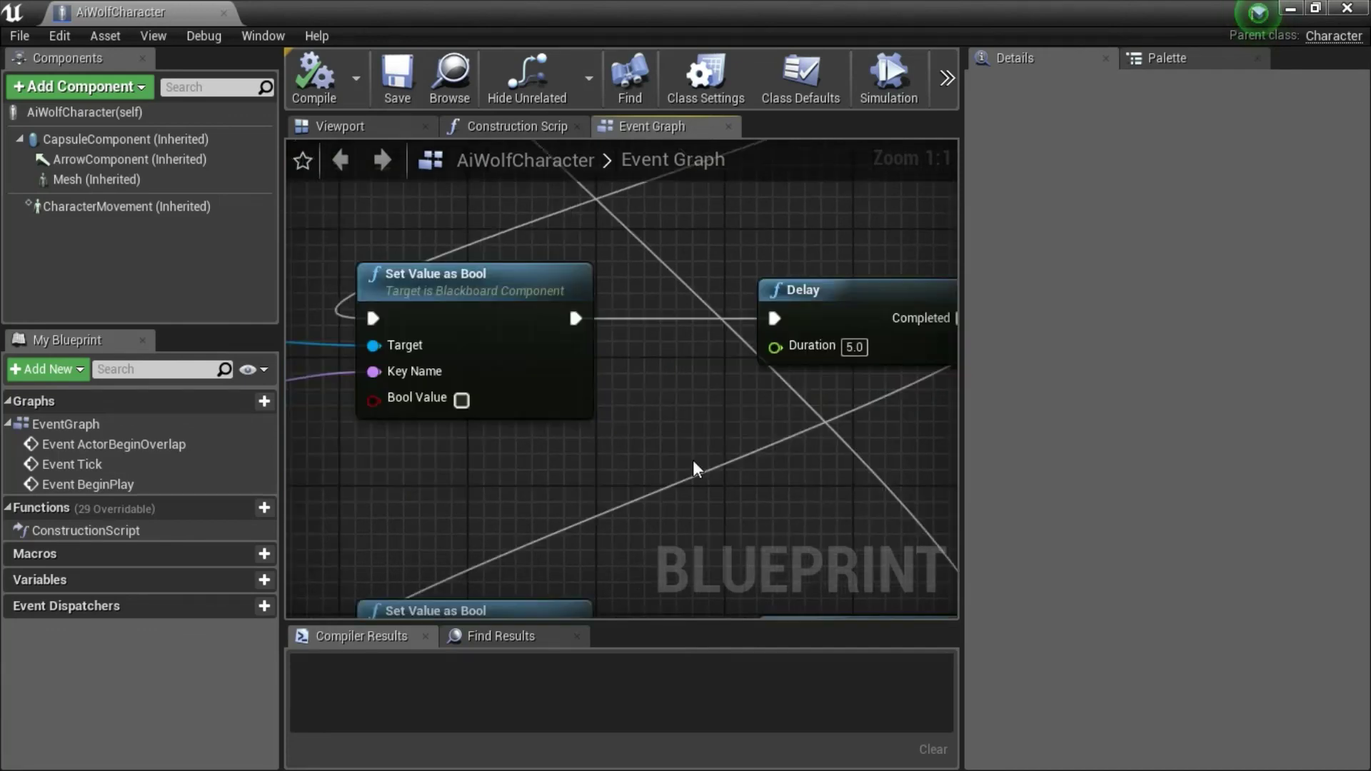
mouse_move(435, 234)
right_mouse_down()
mouse_move(674, 516)
mouse_move(757, 561)
right_mouse_up()
right_click_drag(490, 290, 721, 552)
right_click_drag(506, 262, 484, 420)
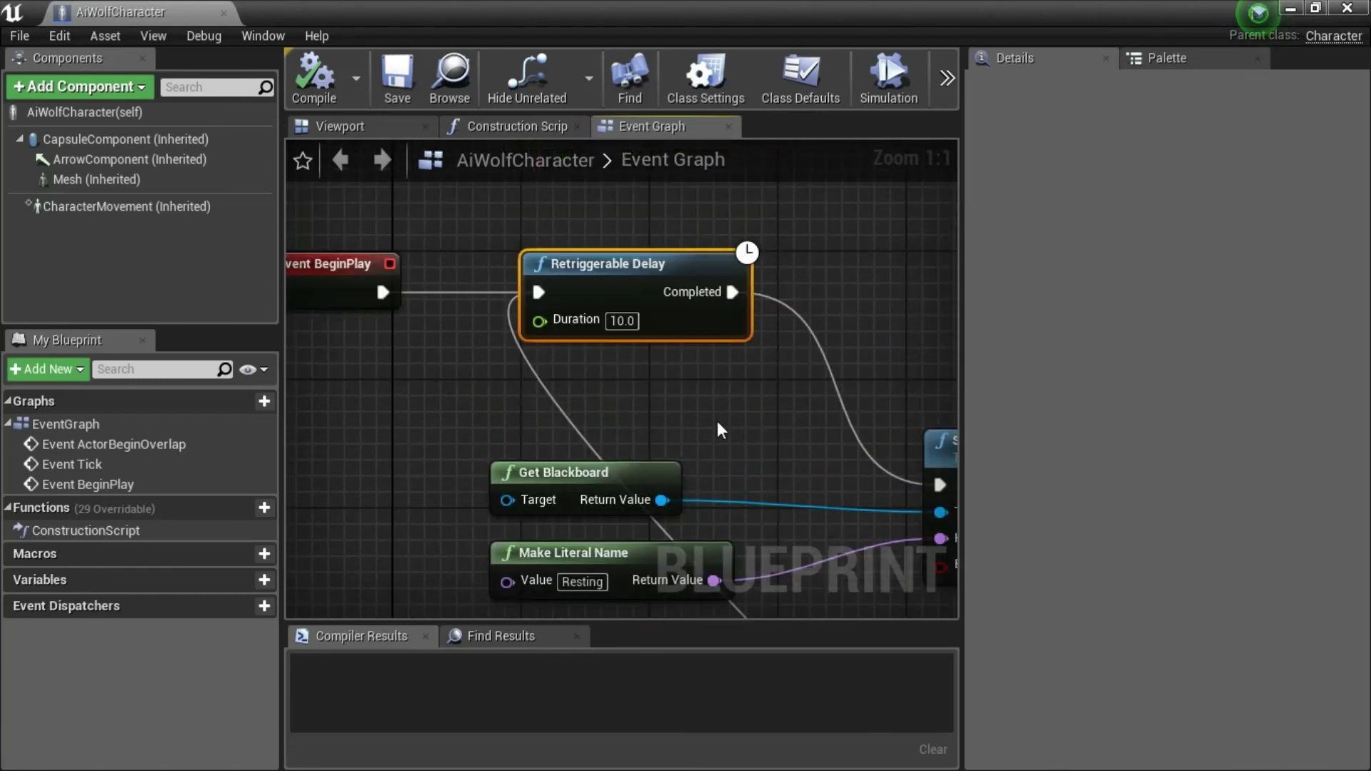
Widen the event graph area and review the complete chain of blackboard and delay nodes.
scroll(733, 405, "down", 3)
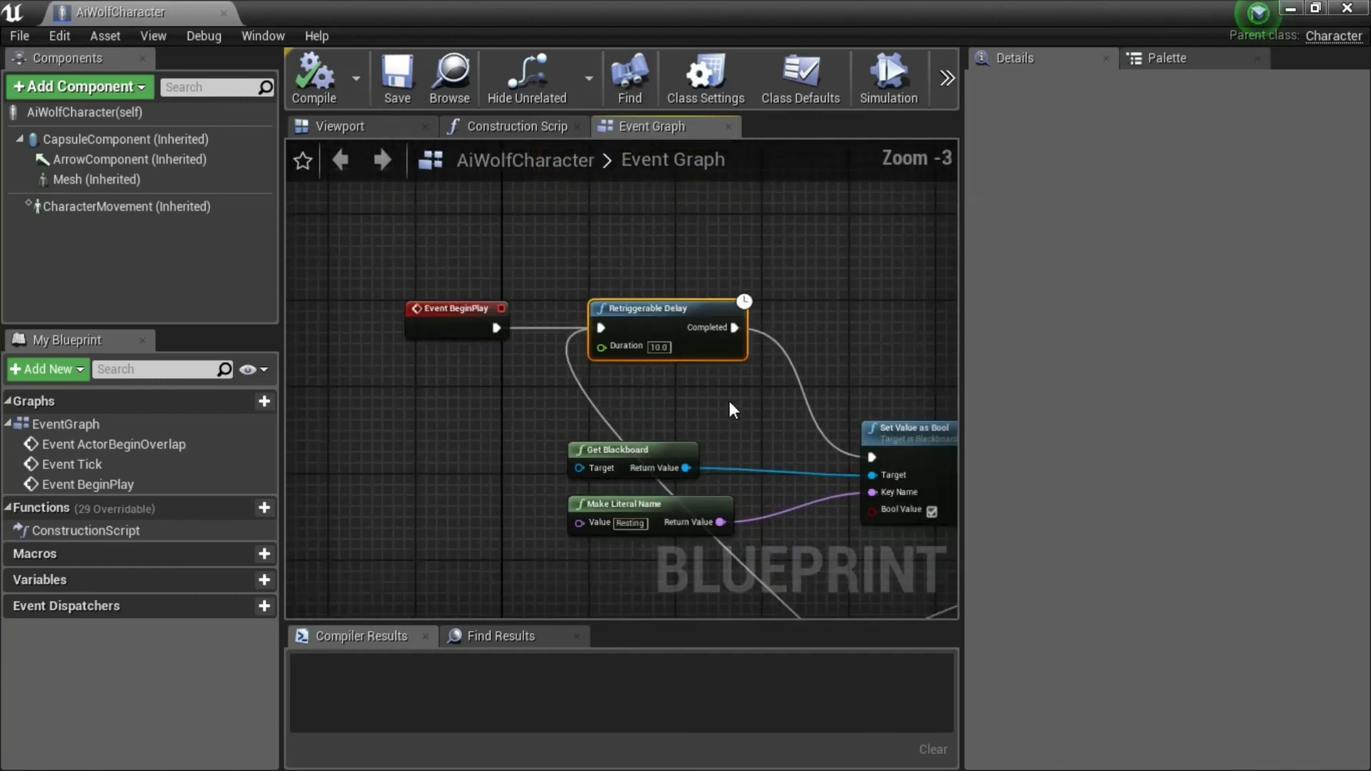
scroll(730, 401, "down", 1)
right_click_drag(723, 400, 501, 350)
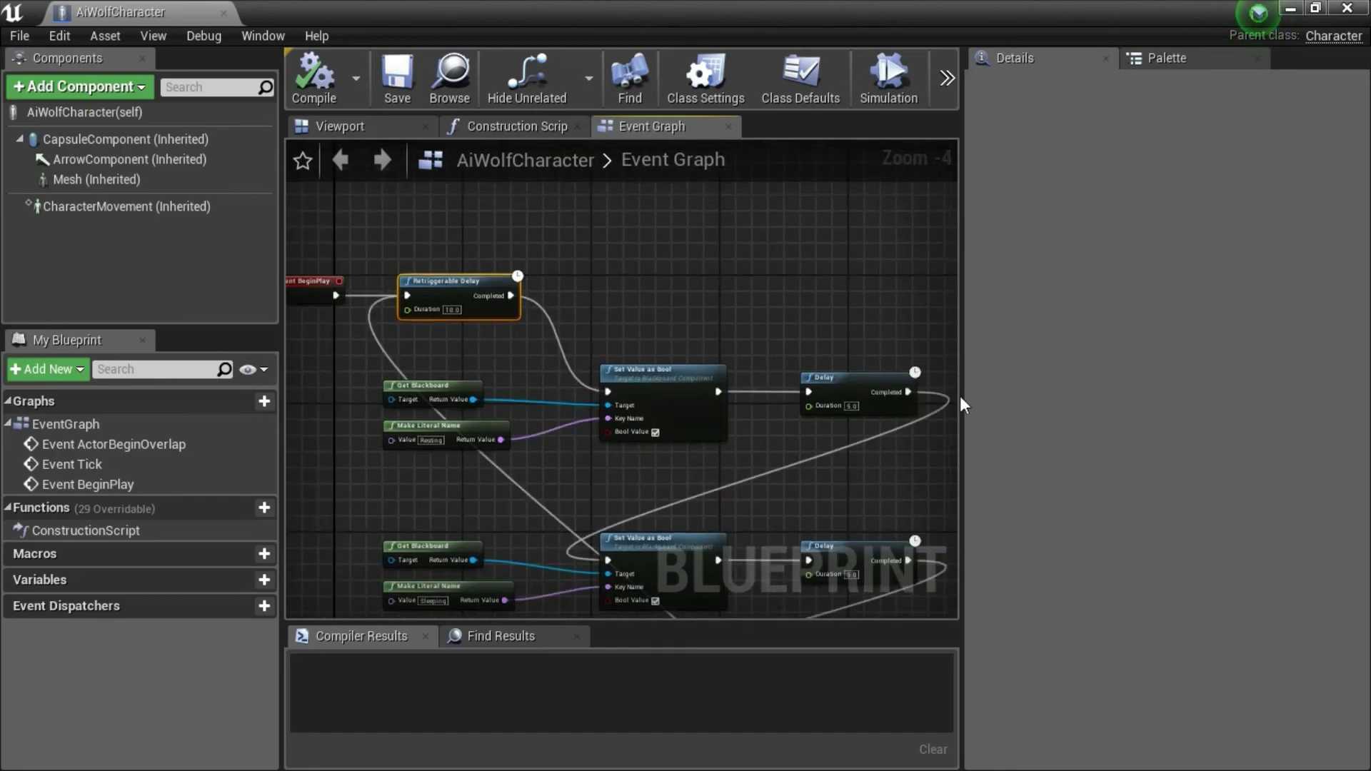
left_click_drag(959, 397, 1039, 397)
right_click_drag(837, 298, 783, 259)
scroll(879, 264, "down", 2)
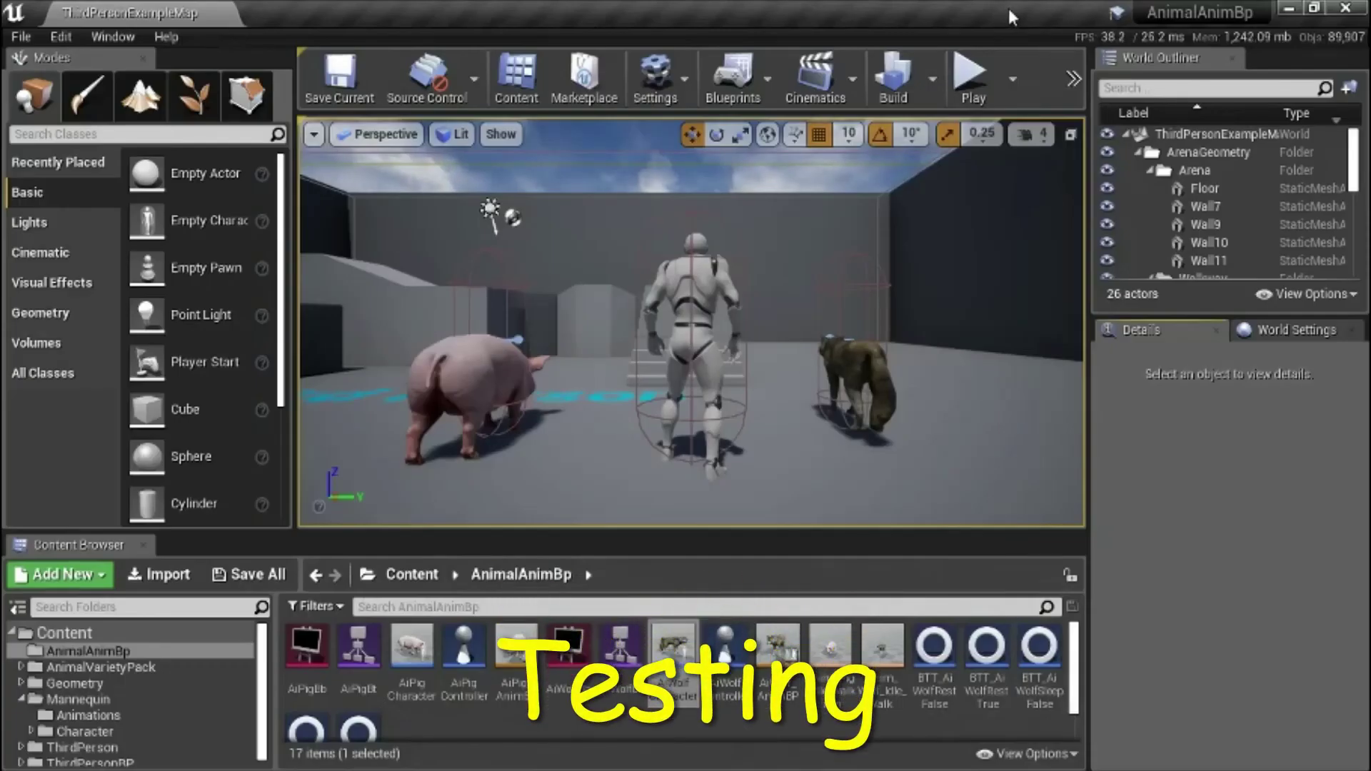
Play the level in the editor and run the character after the wolf to check its resting and sleeping behavior.
left_click(971, 86)
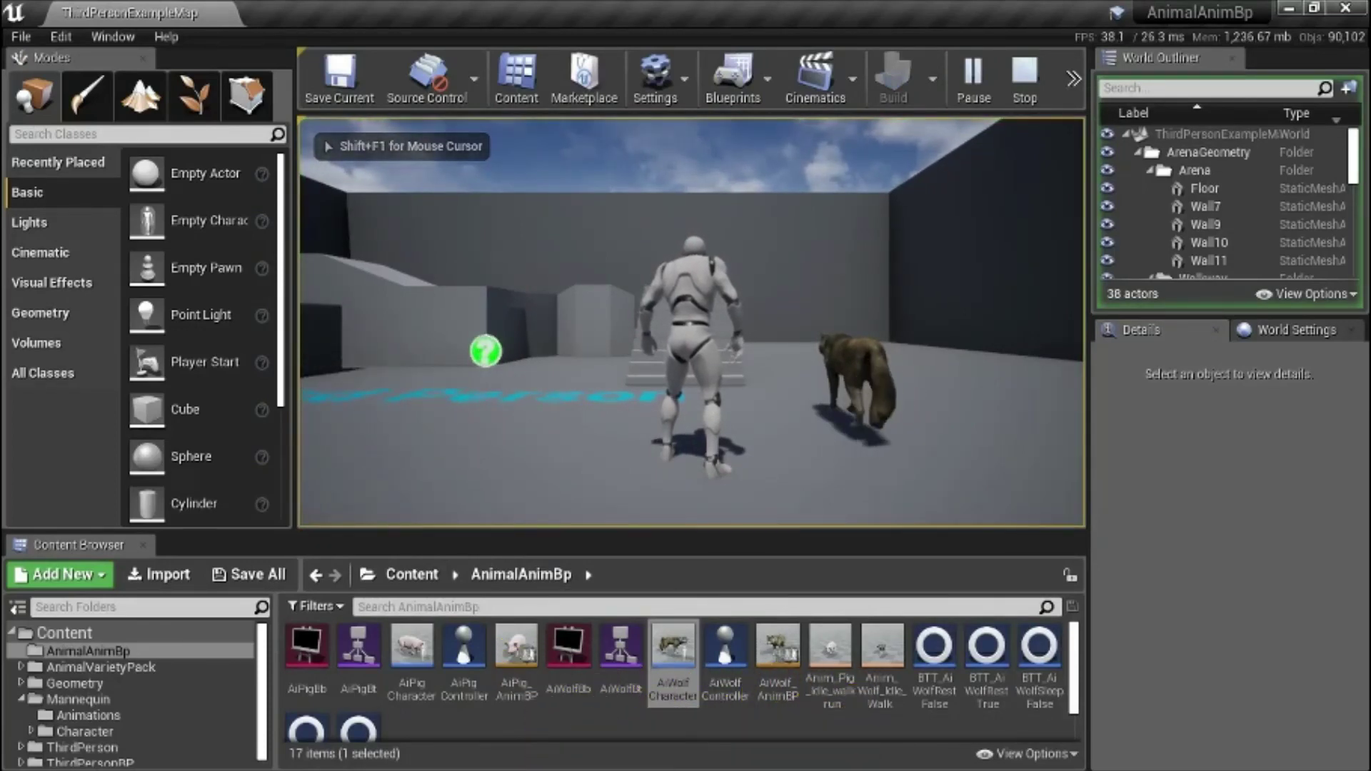
key("w")
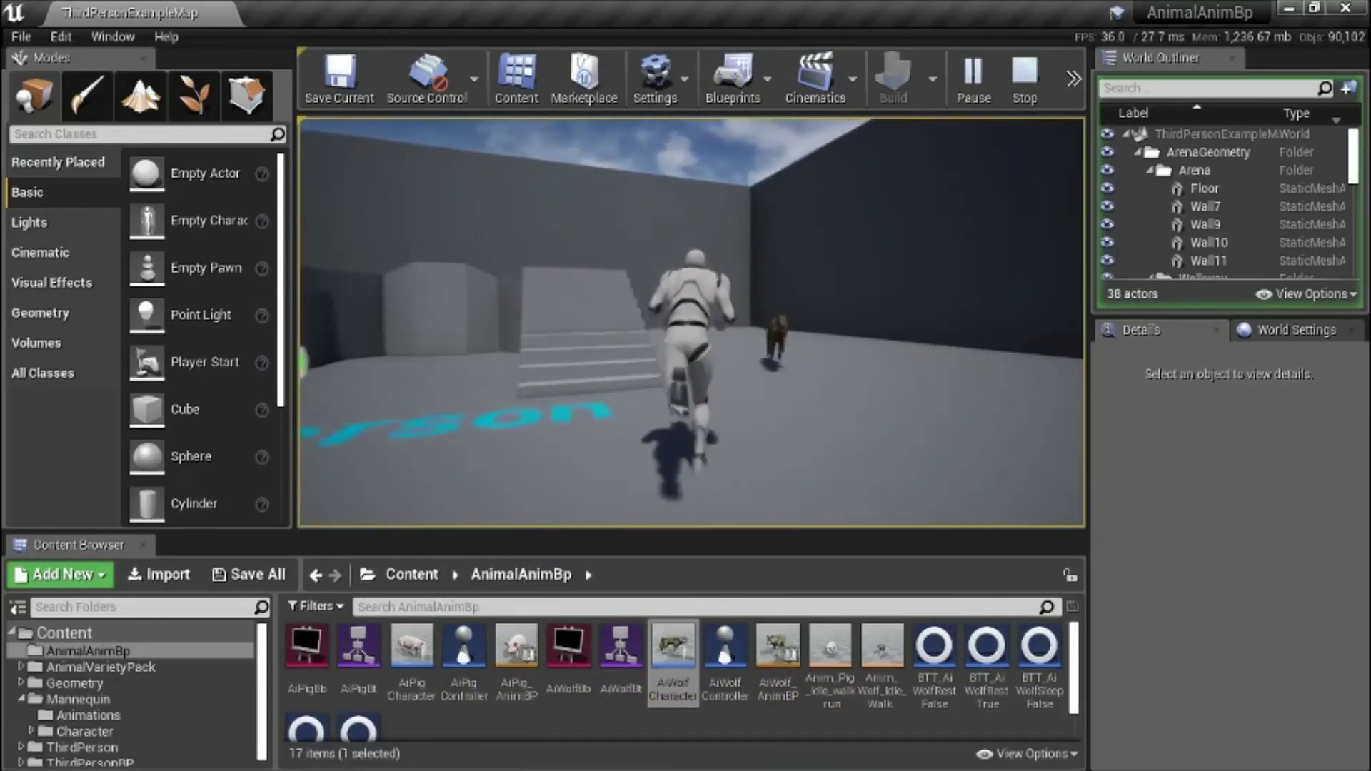
key("w")
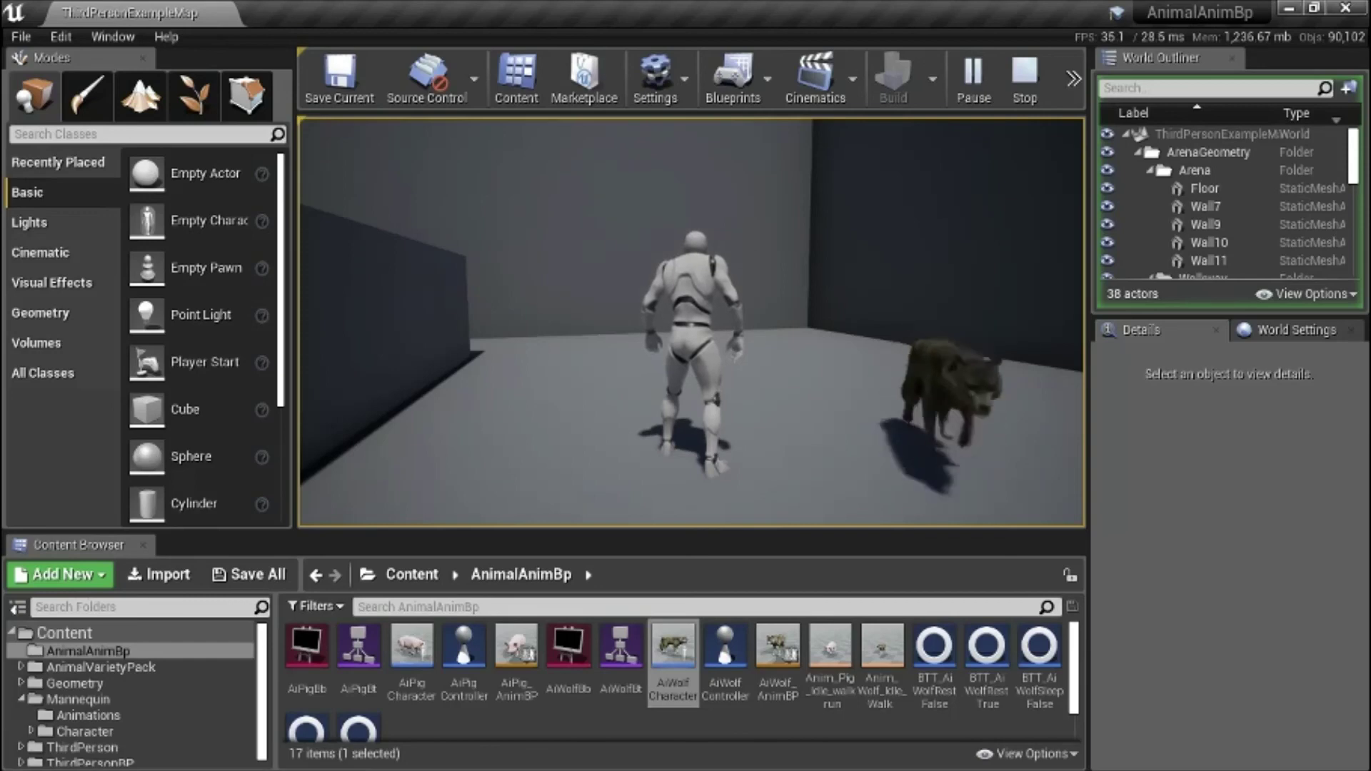
key("w")
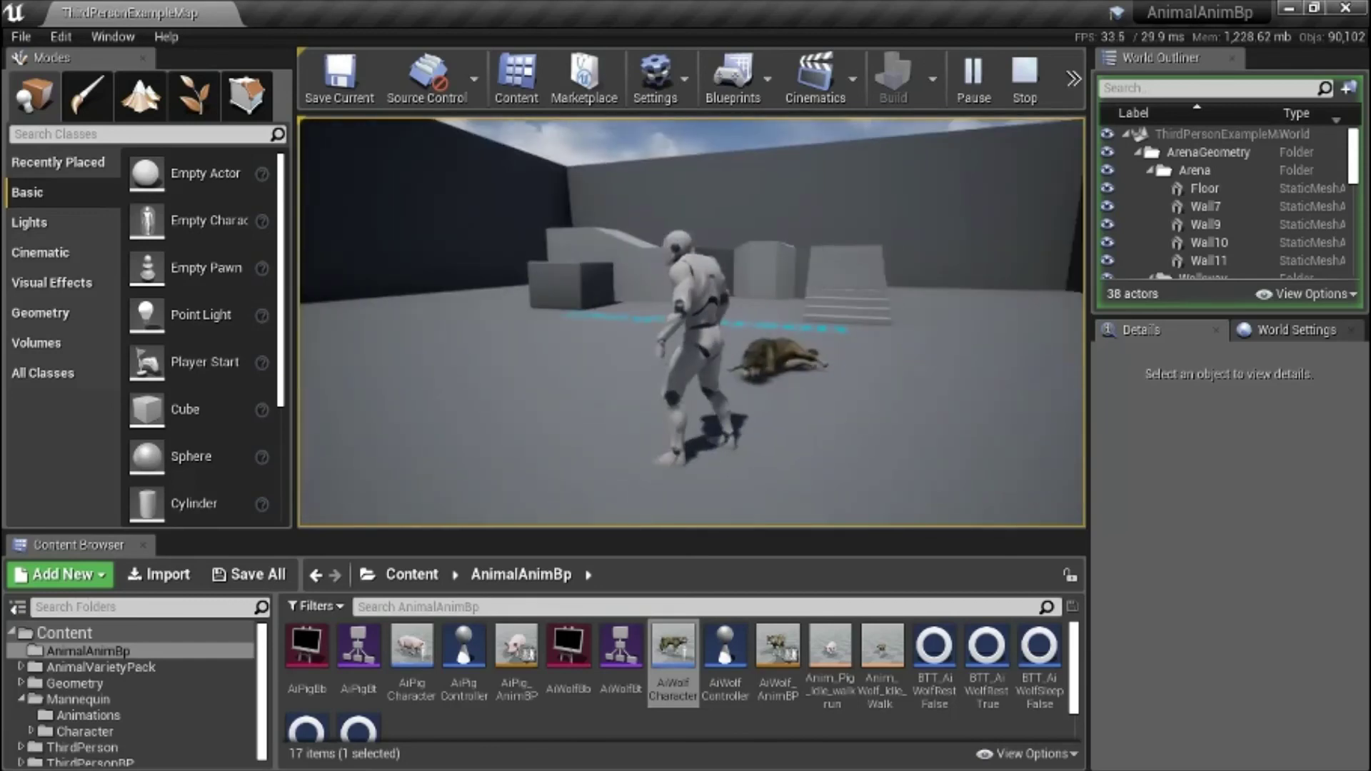
key("w")
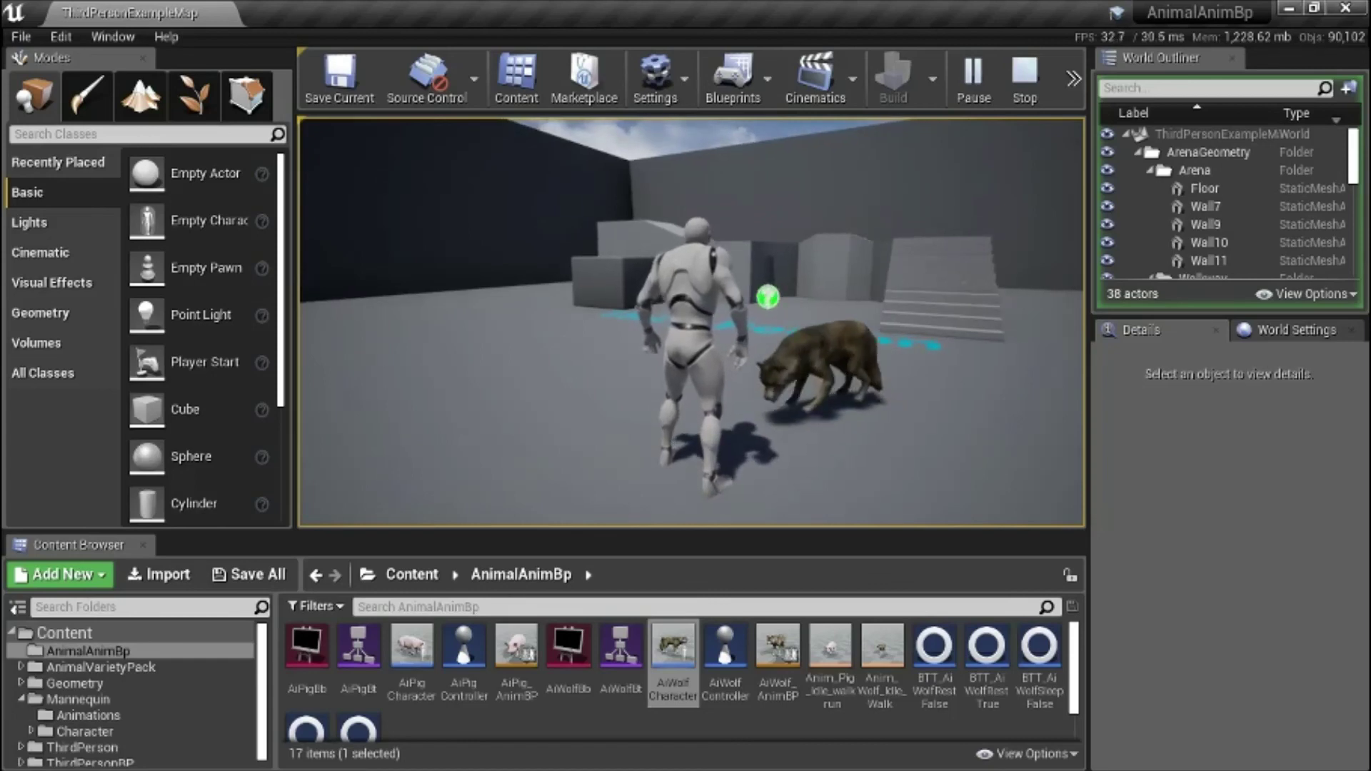
Follow the wolf with the character toward the arena's blocks to observe how it roams after waking.
key("s")
key("a")
key("w")
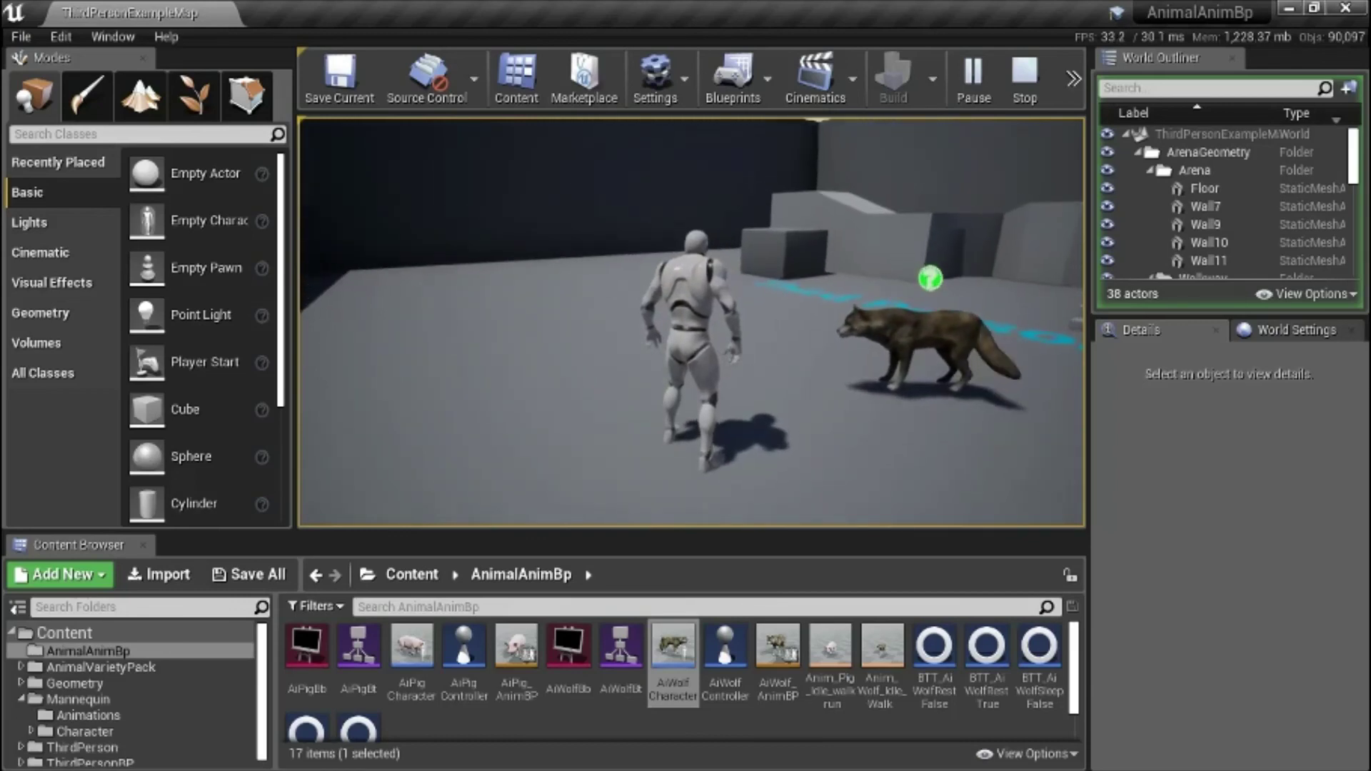
key("w")
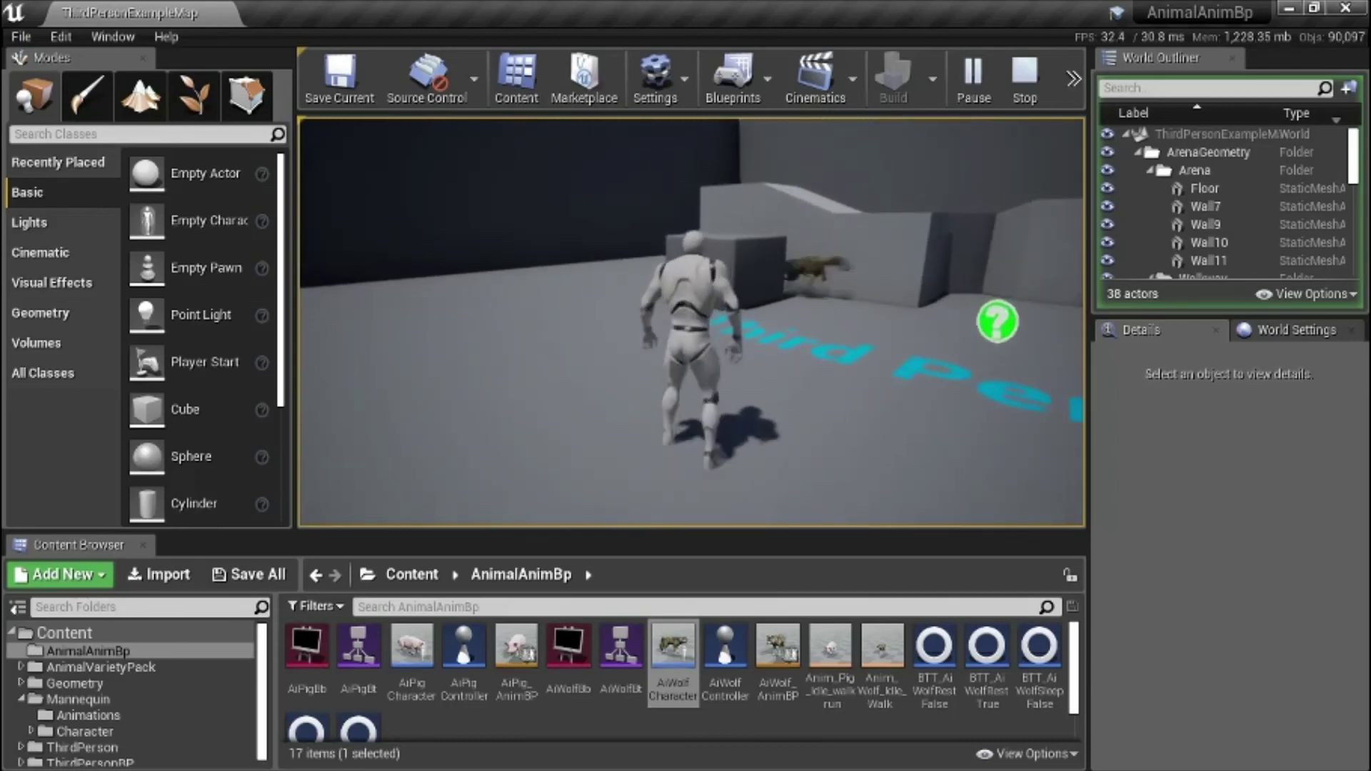
key("w")
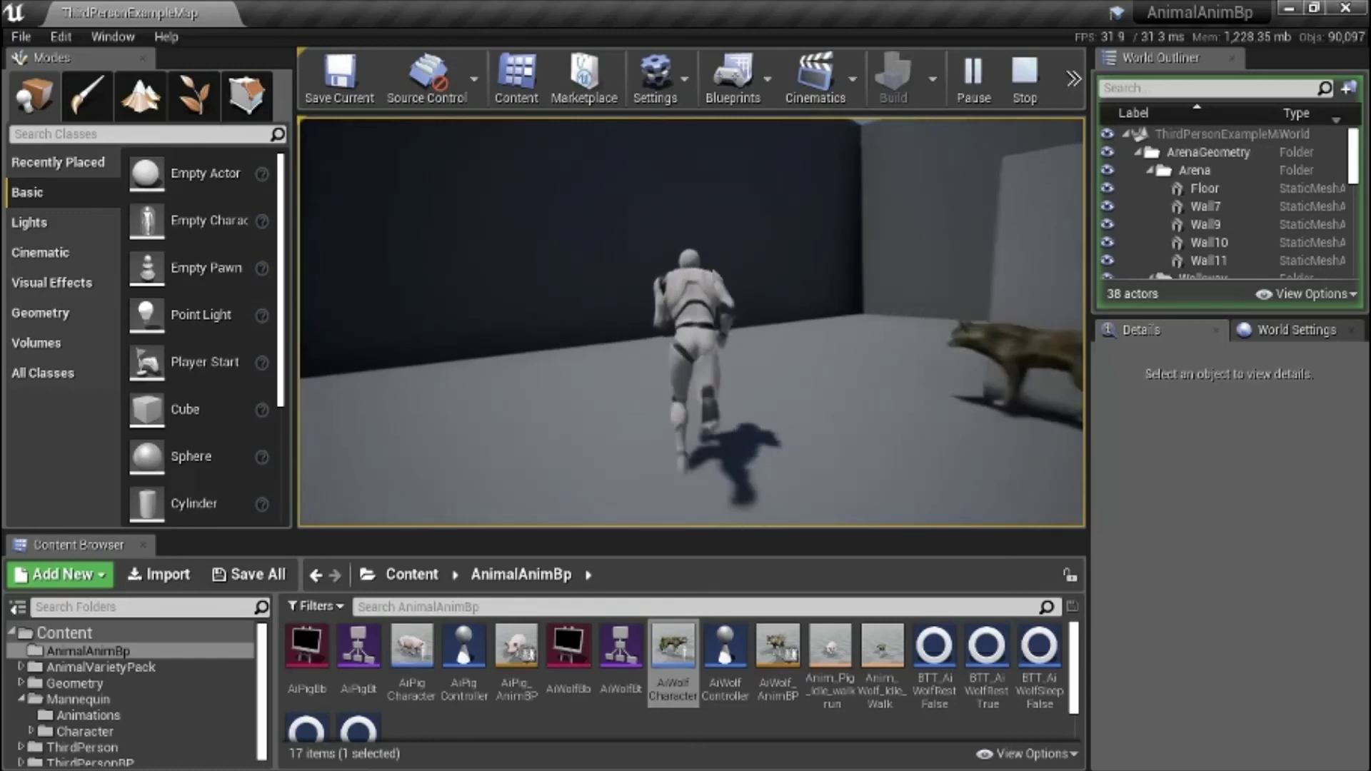
key("s")
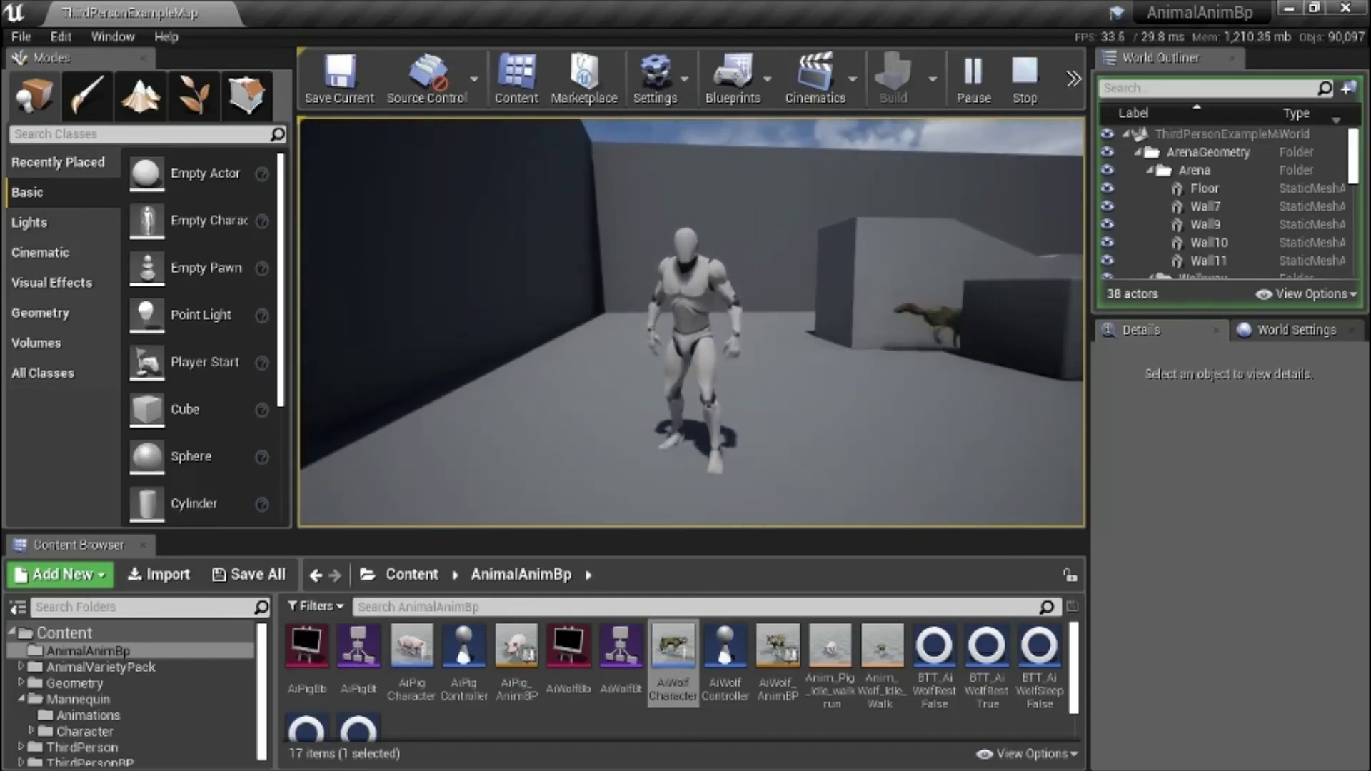
Approach the wolf beside the pig and chase it across the arena to keep observing its behavior cycle.
key("w")
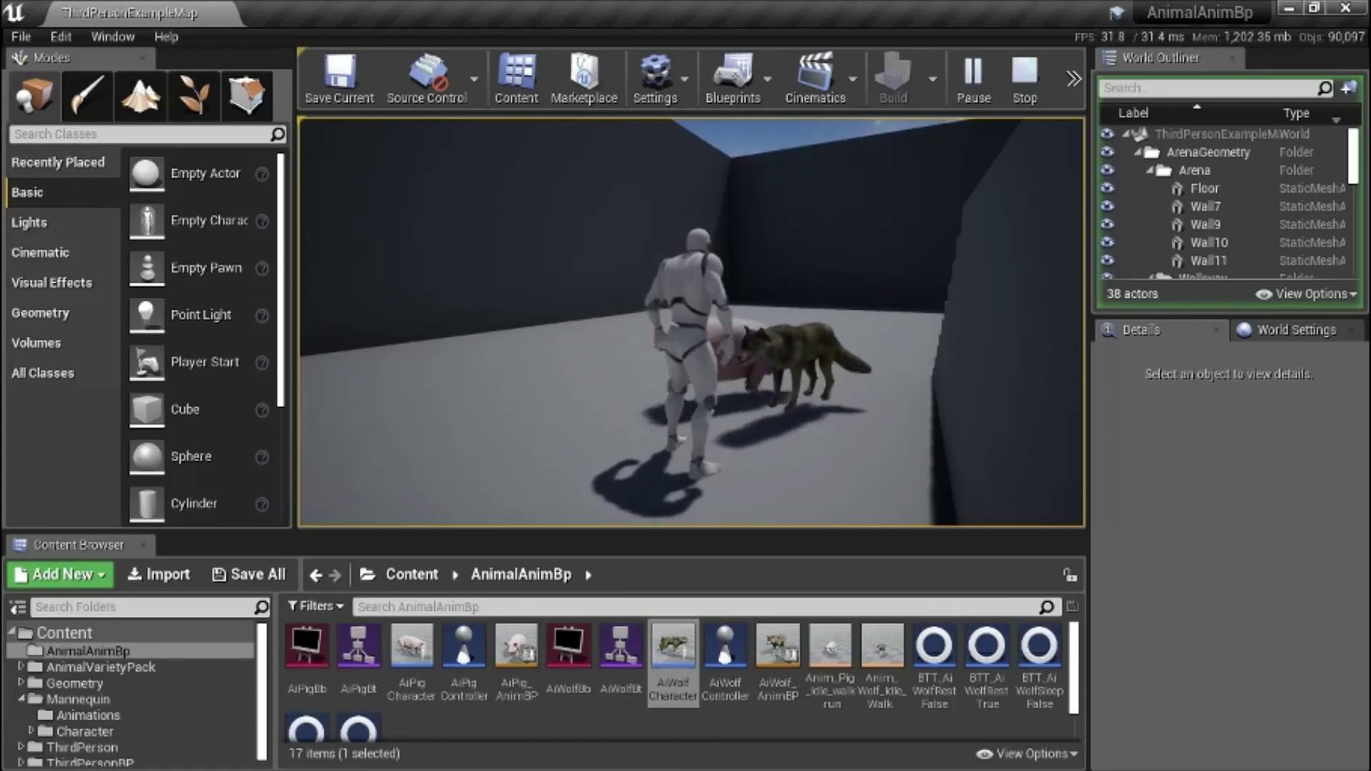
key("s")
key("w")
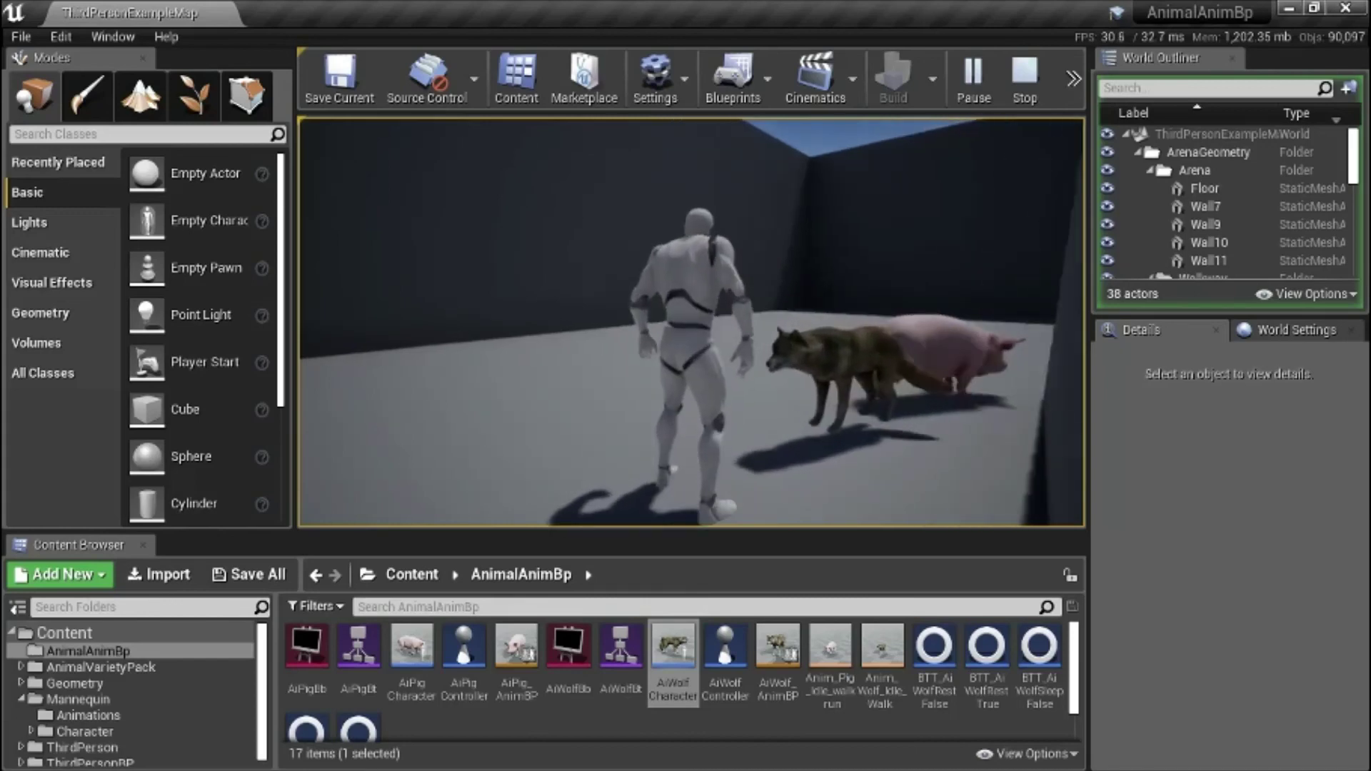
key("w")
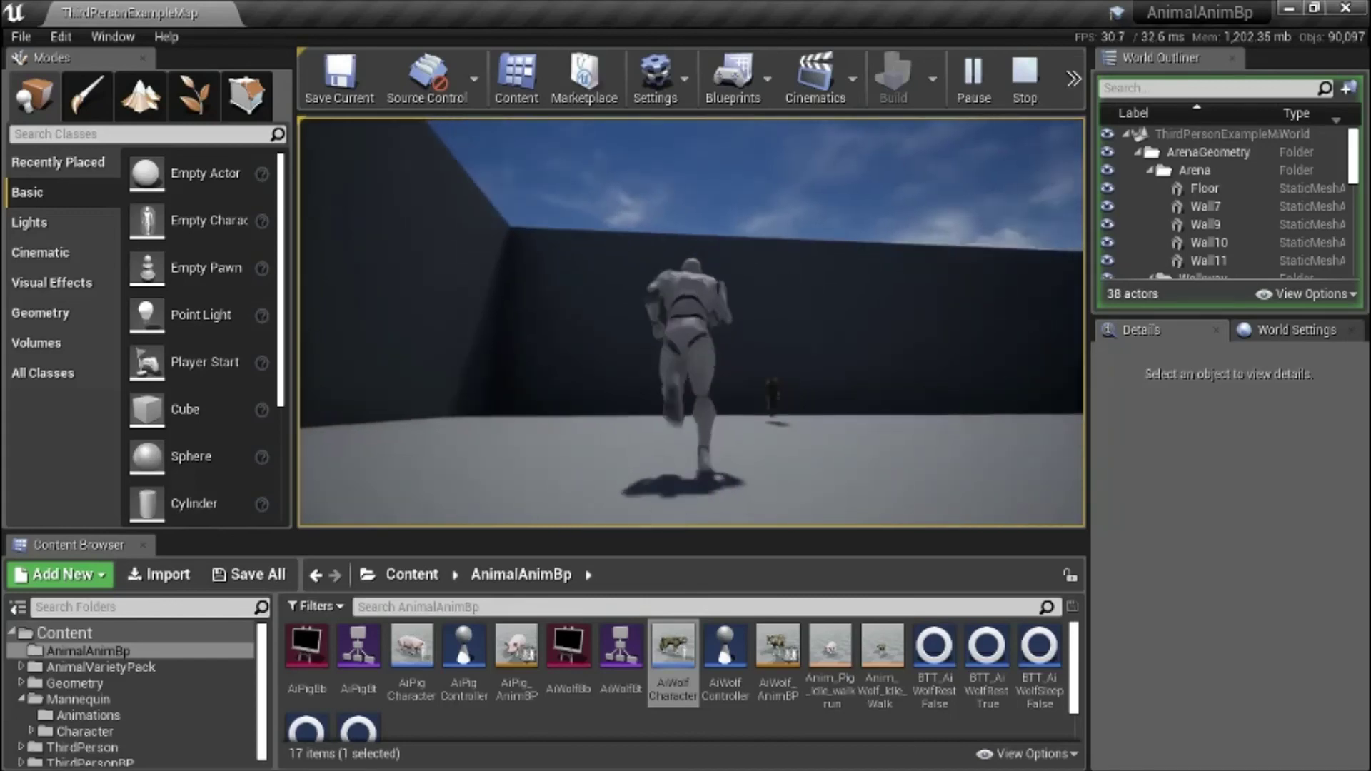
key("w")
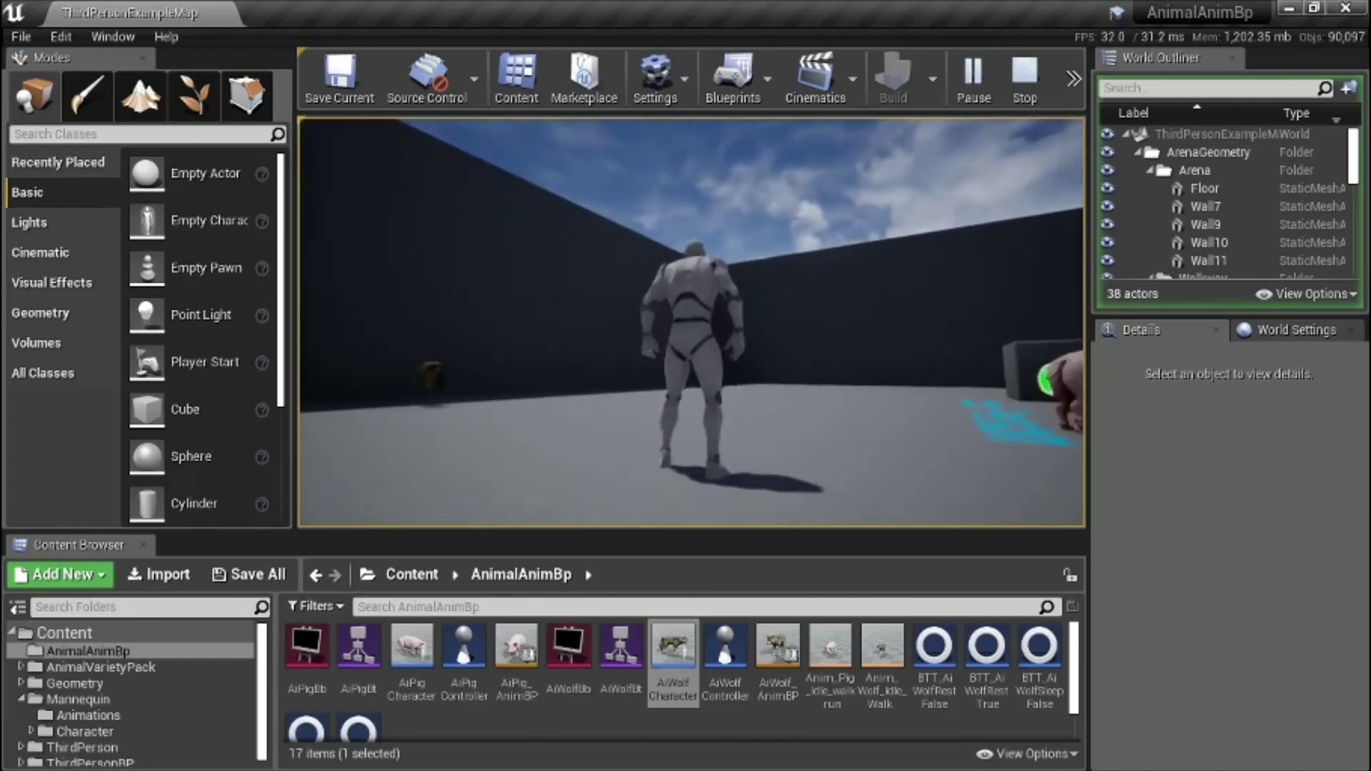